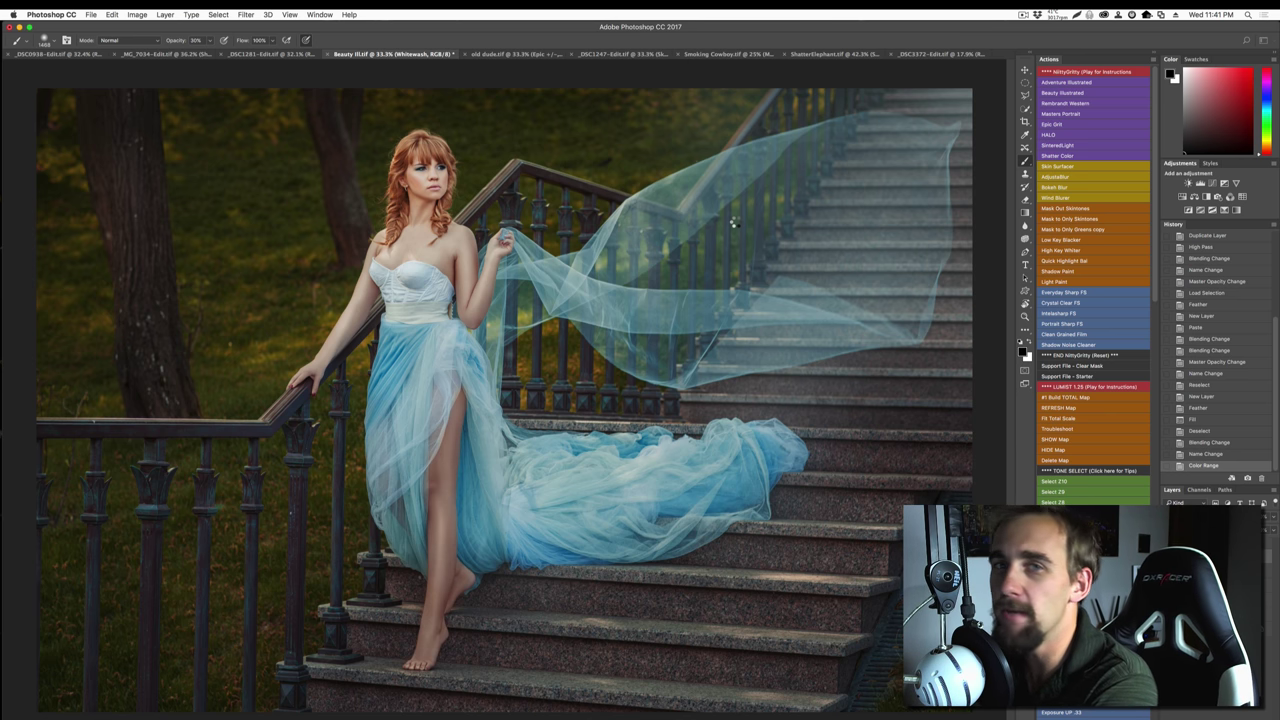
Run the Beauty Illustrated action on the portrait of the woman on the staircase.
{"action": "key", "text": "F2"}
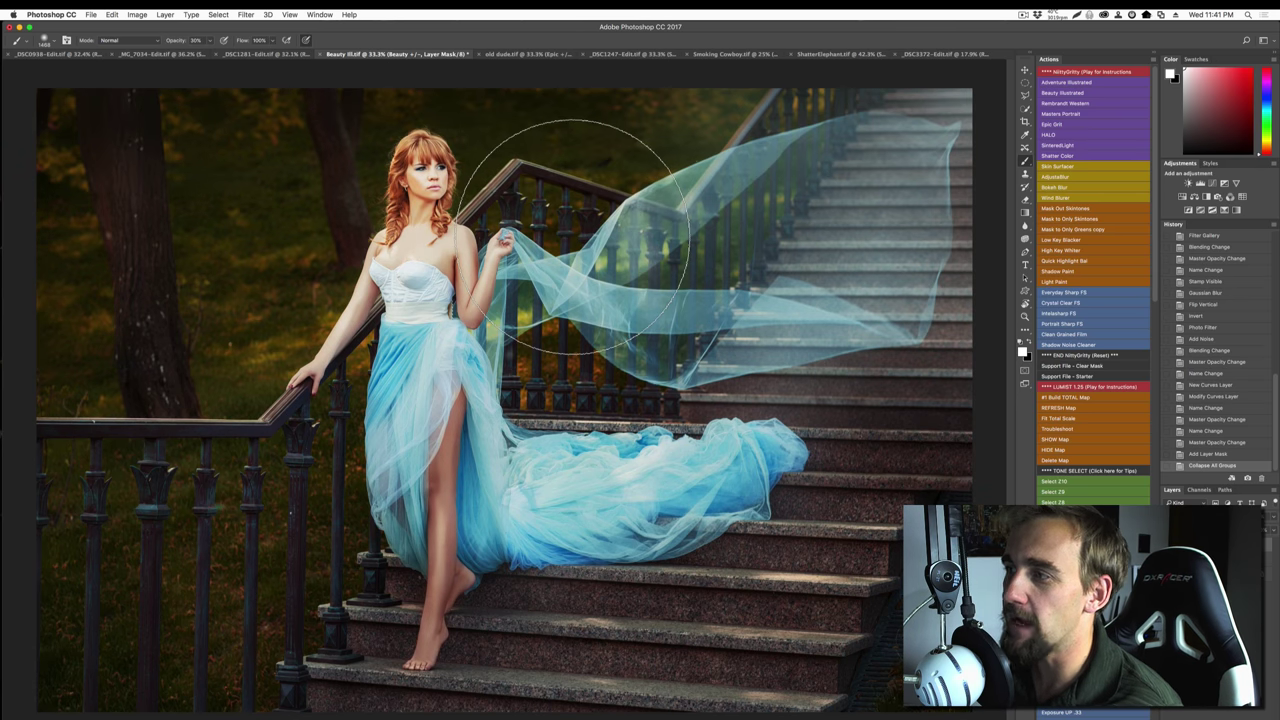
{"action": "scroll", "coordinate": [592, 275], "scroll_direction": "down", "scroll_amount": 5}
{"action": "scroll", "coordinate": [553, 312], "scroll_direction": "up", "scroll_amount": 2}
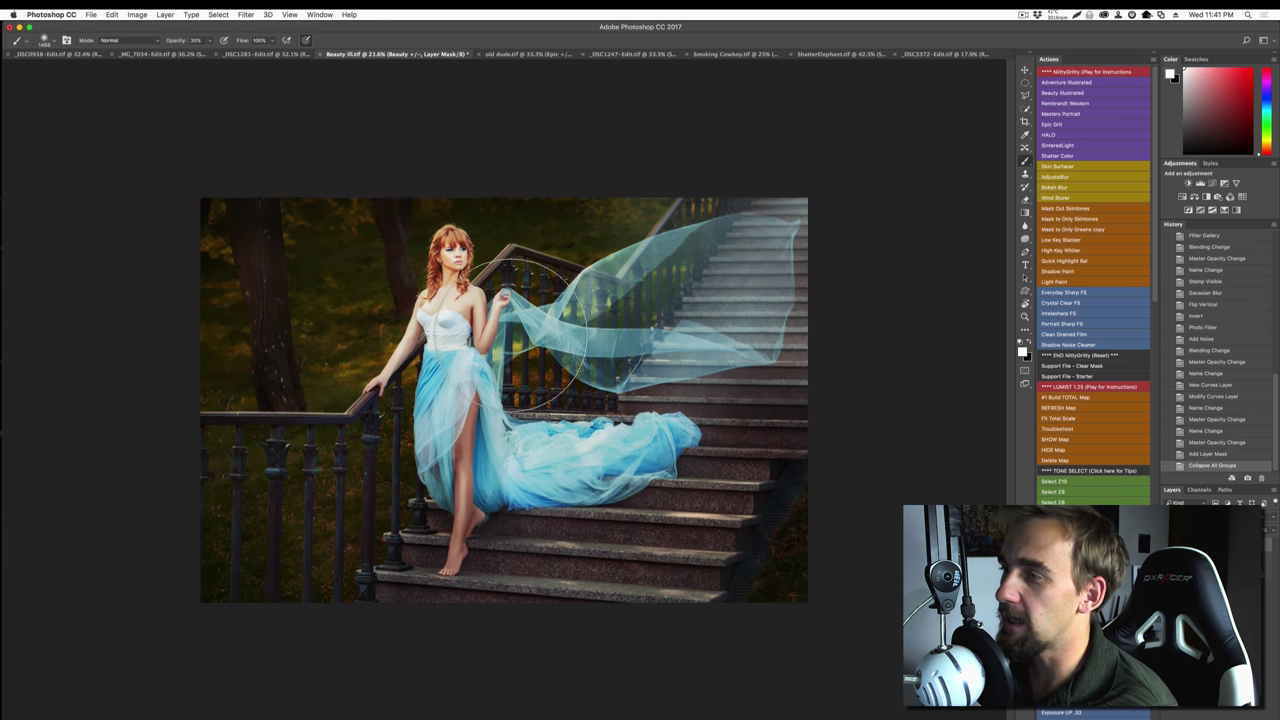
{"action": "scroll", "coordinate": [532, 335], "scroll_direction": "up", "scroll_amount": 1}
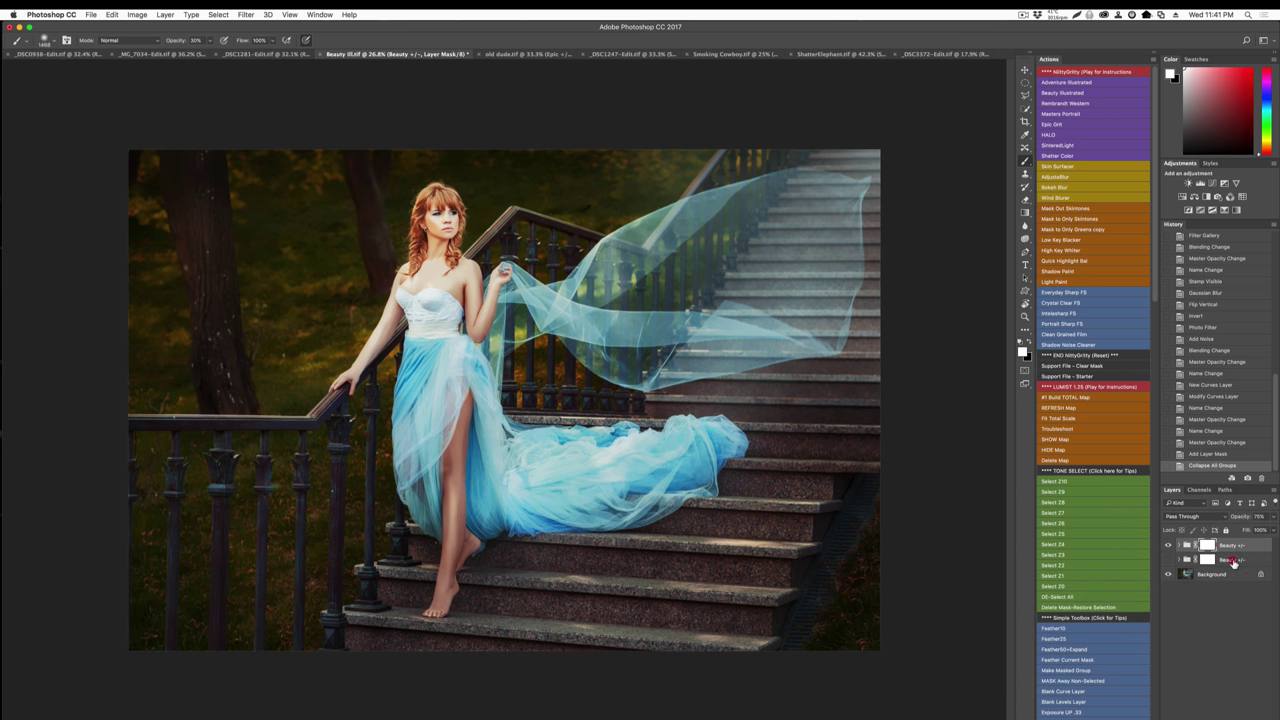
Delete the hidden duplicate Beauty +/- group above the Background layer.
{"action": "left_click", "coordinate": [1233, 561]}
{"action": "key", "text": "Delete"}
{"action": "left_click", "coordinate": [1247, 545]}
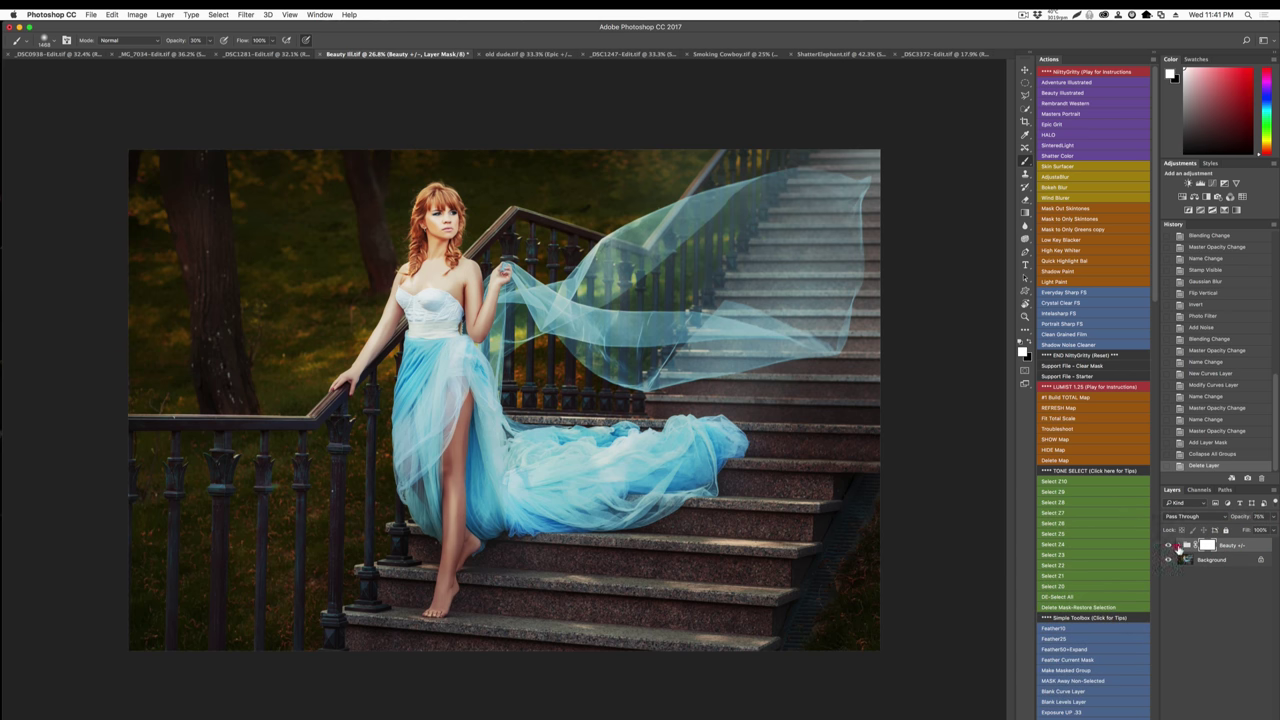
Expand the Beauty +/- group to show its layers and set the group's opacity to 47%.
{"action": "left_click", "coordinate": [1178, 548]}
{"action": "left_click", "coordinate": [1180, 546]}
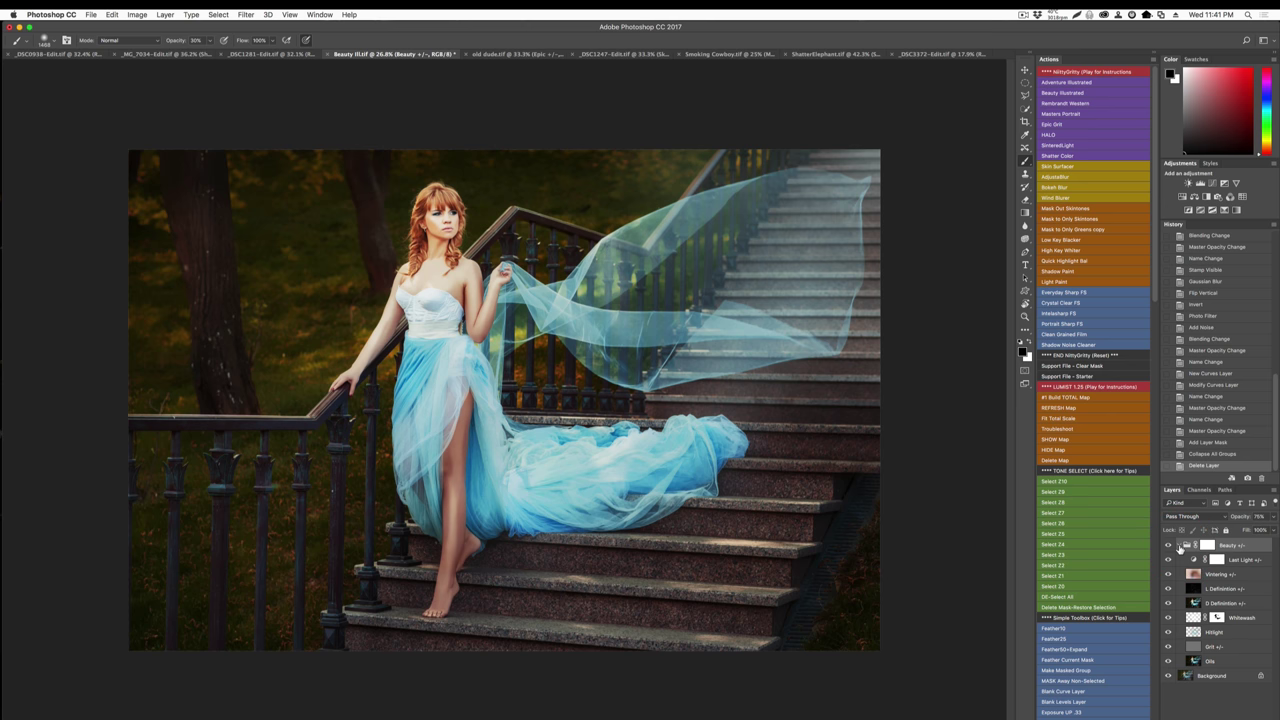
{"action": "left_click", "coordinate": [1180, 546]}
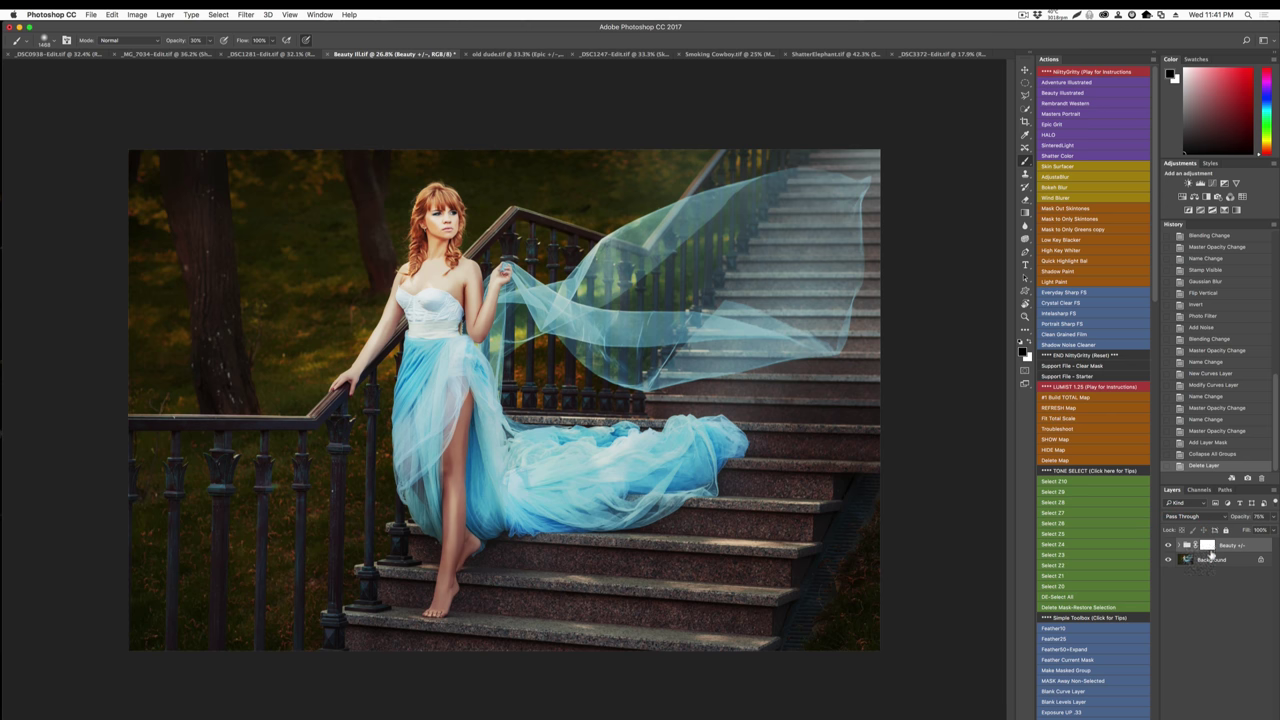
{"action": "left_click", "coordinate": [1207, 545]}
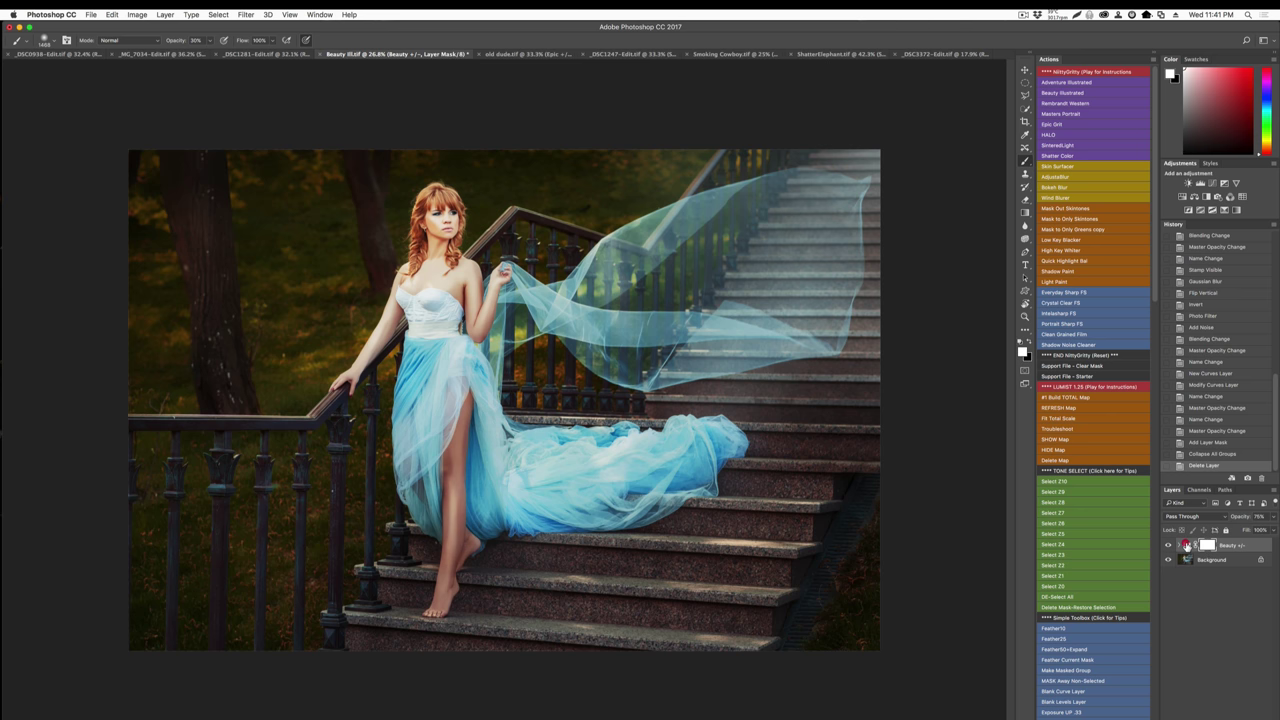
{"action": "left_click", "coordinate": [1191, 545]}
{"action": "left_click", "coordinate": [1186, 545]}
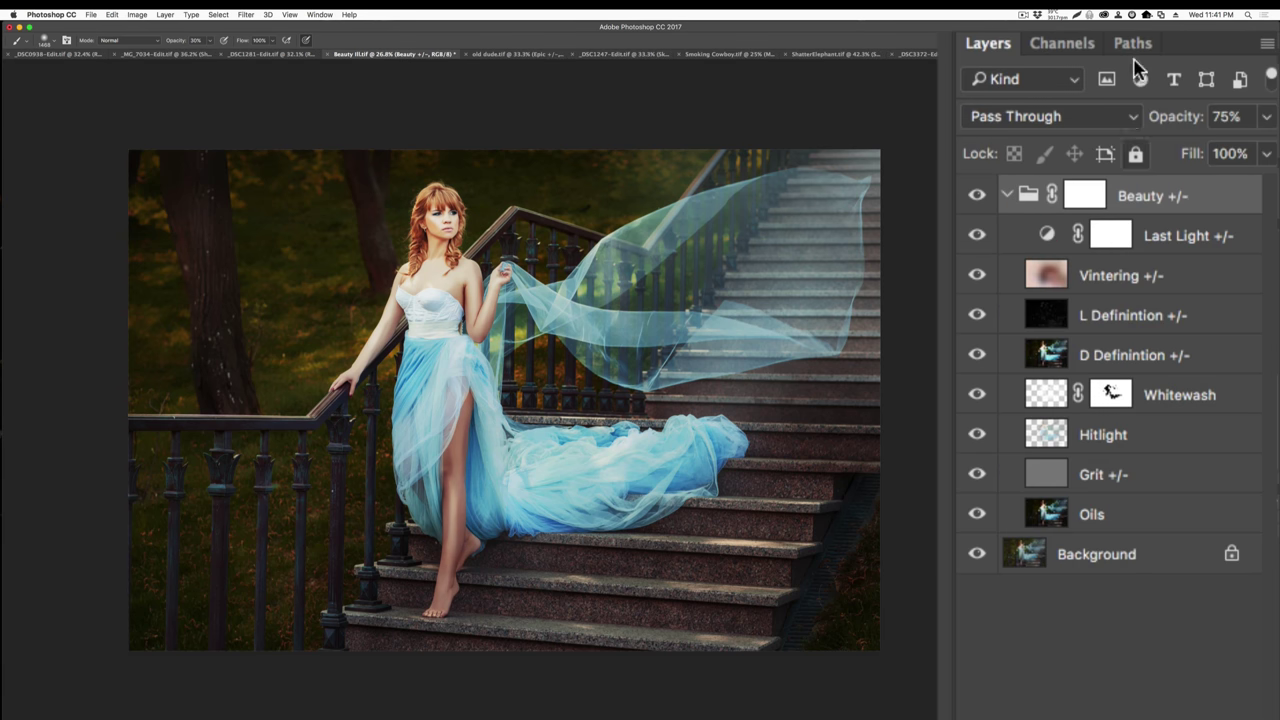
{"action": "left_click_drag", "start_coordinate": [1183, 118], "coordinate": [1140, 112]}
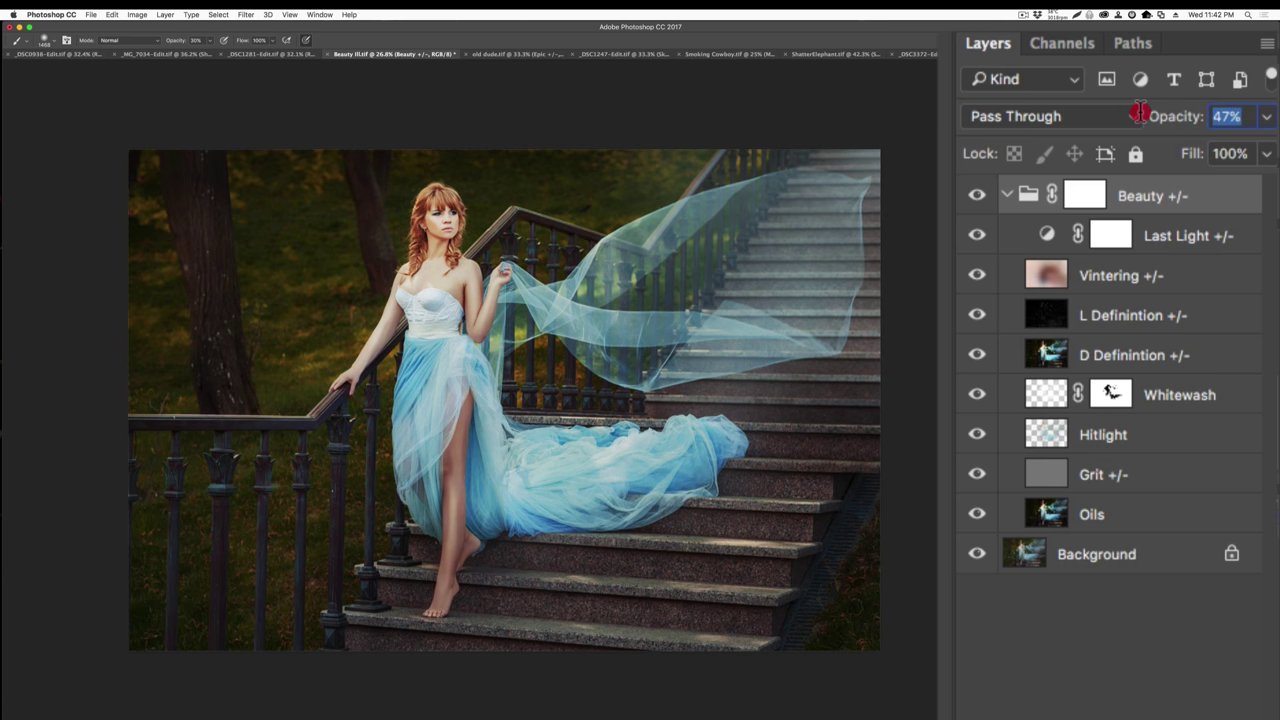
Switch the Vintering +/- layer off and on to compare its effect on the portrait.
{"action": "left_click", "coordinate": [1006, 277]}
{"action": "left_click", "coordinate": [978, 274]}
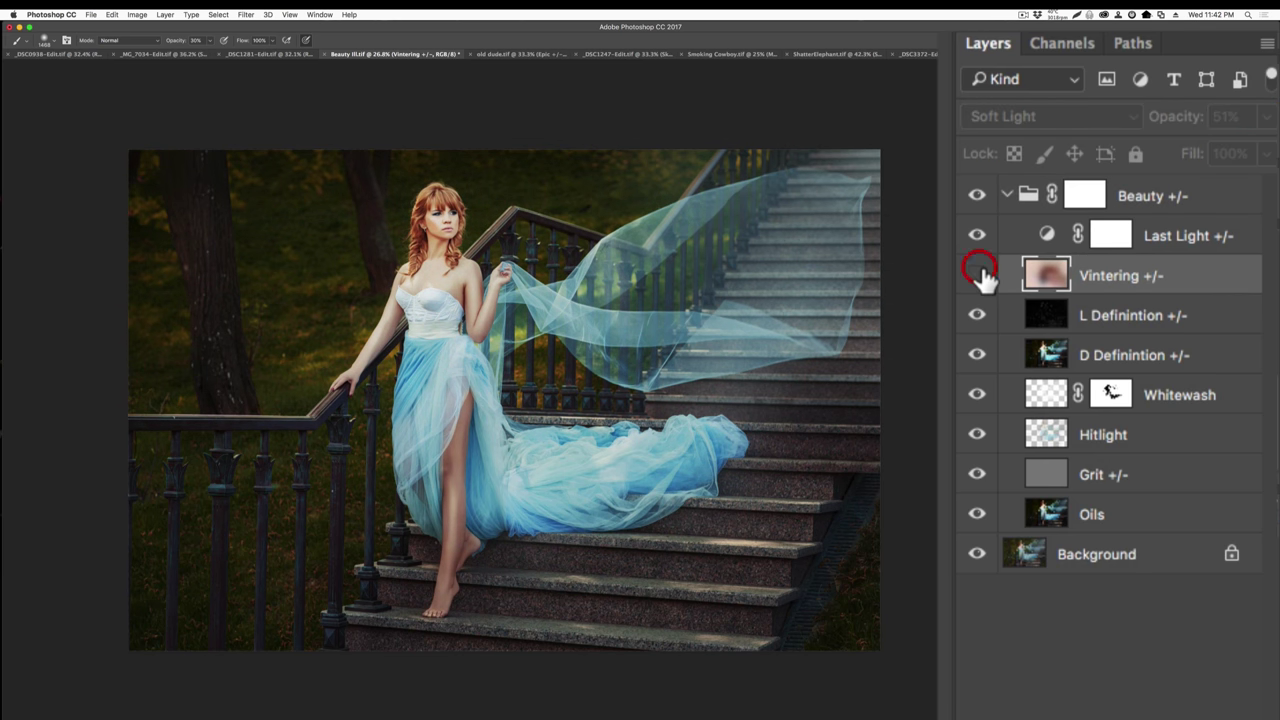
{"action": "left_click", "coordinate": [980, 270]}
{"action": "left_click", "coordinate": [981, 270]}
{"action": "left_click", "coordinate": [981, 270]}
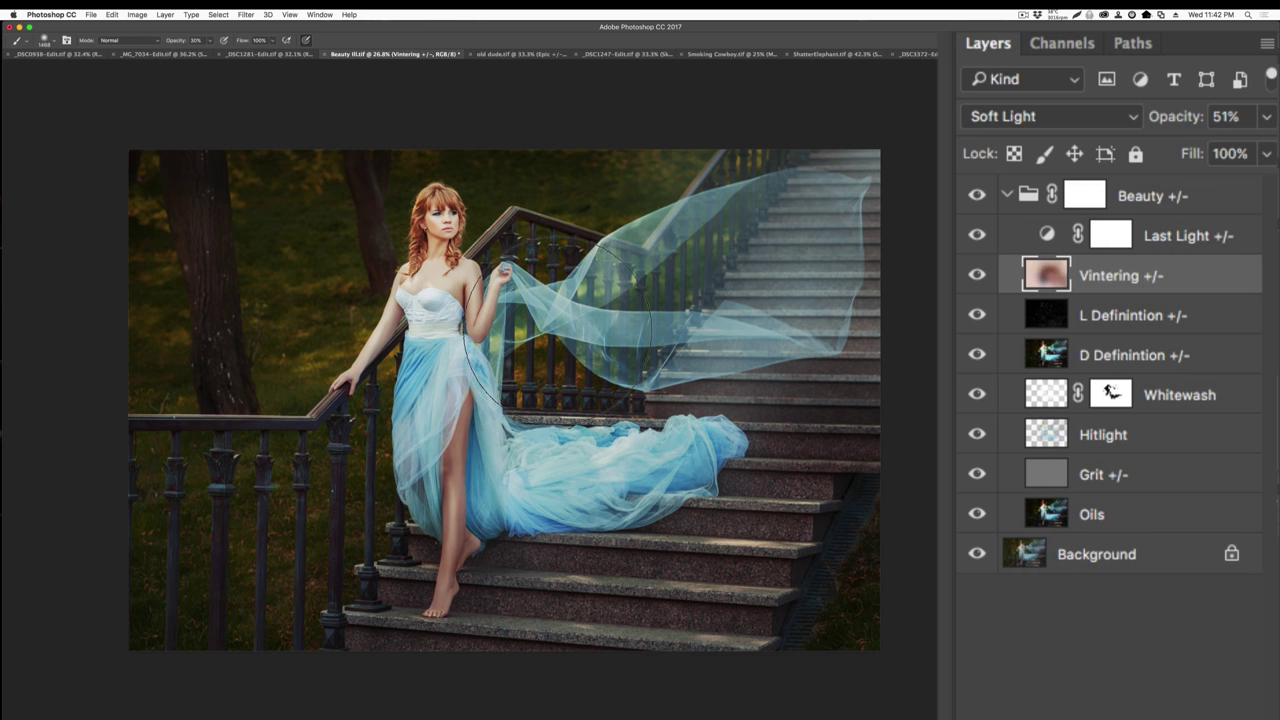
{"action": "scroll", "coordinate": [557, 328], "scroll_direction": "up", "scroll_amount": 3}
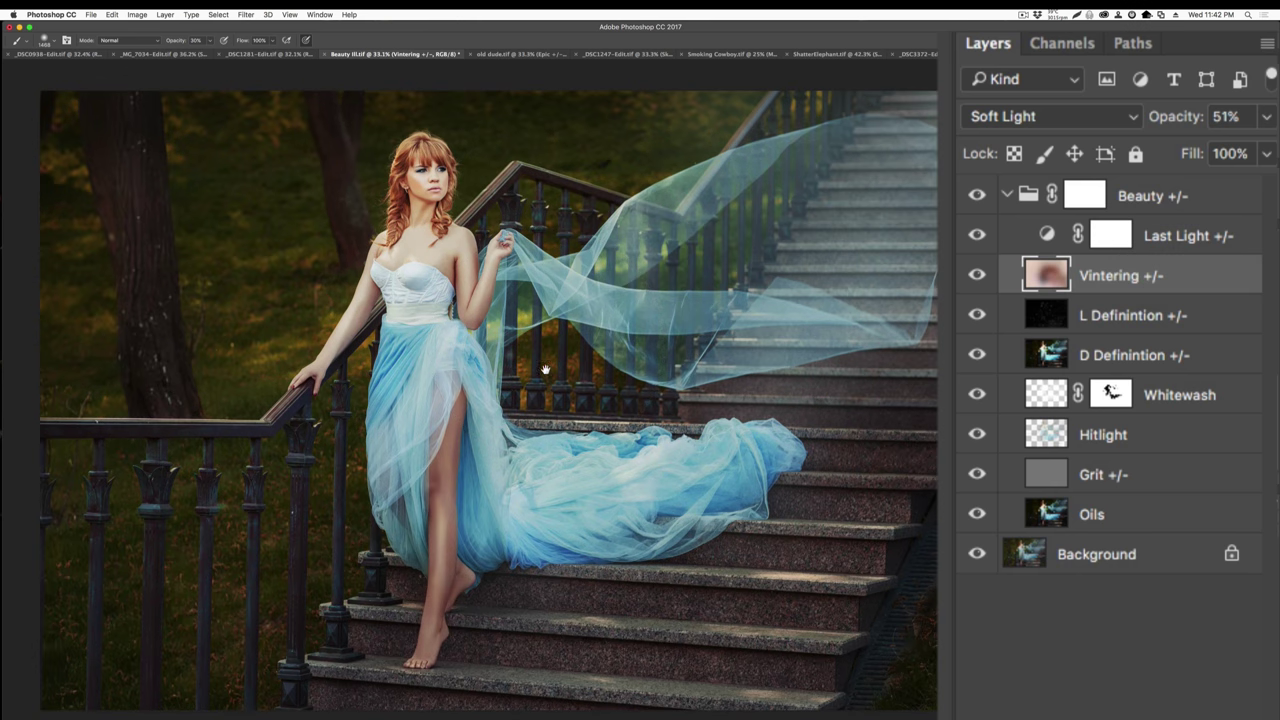
{"action": "scroll", "coordinate": [540, 365], "scroll_direction": "up", "scroll_amount": 2}
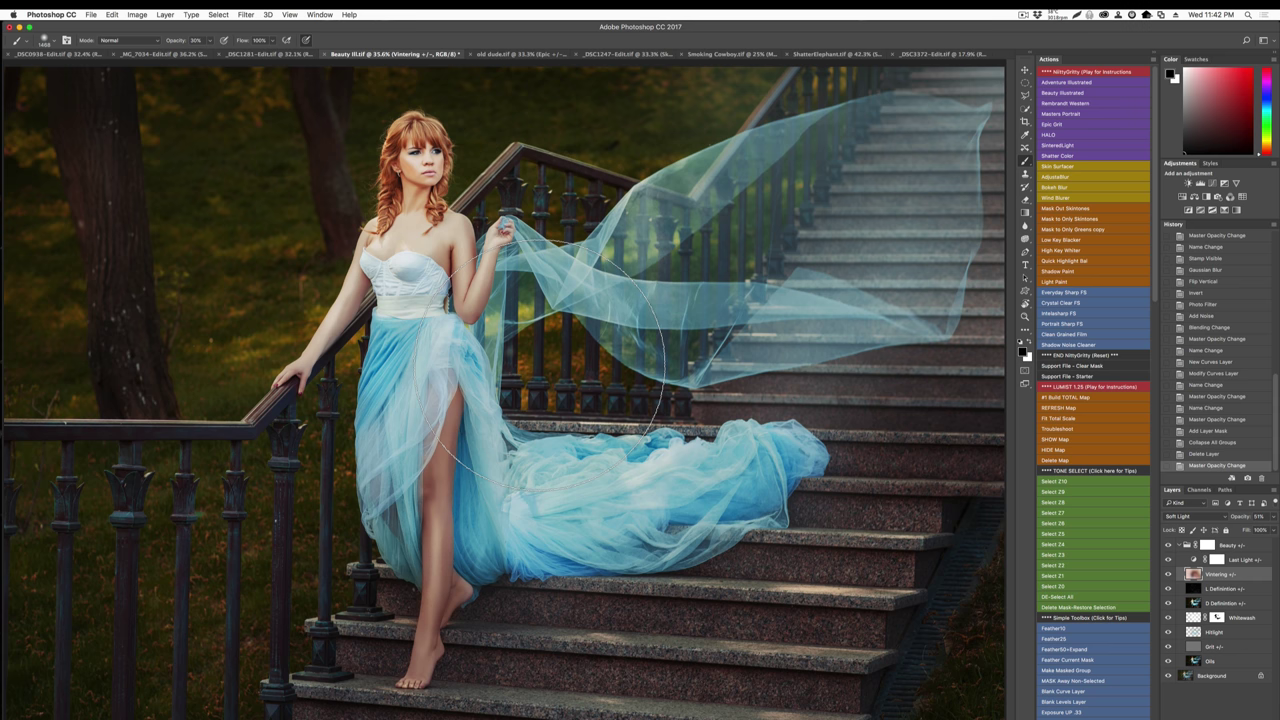
Collapse the Beauty +/- group and examine the woman's face and upper body close up.
{"action": "left_click", "coordinate": [1180, 547]}
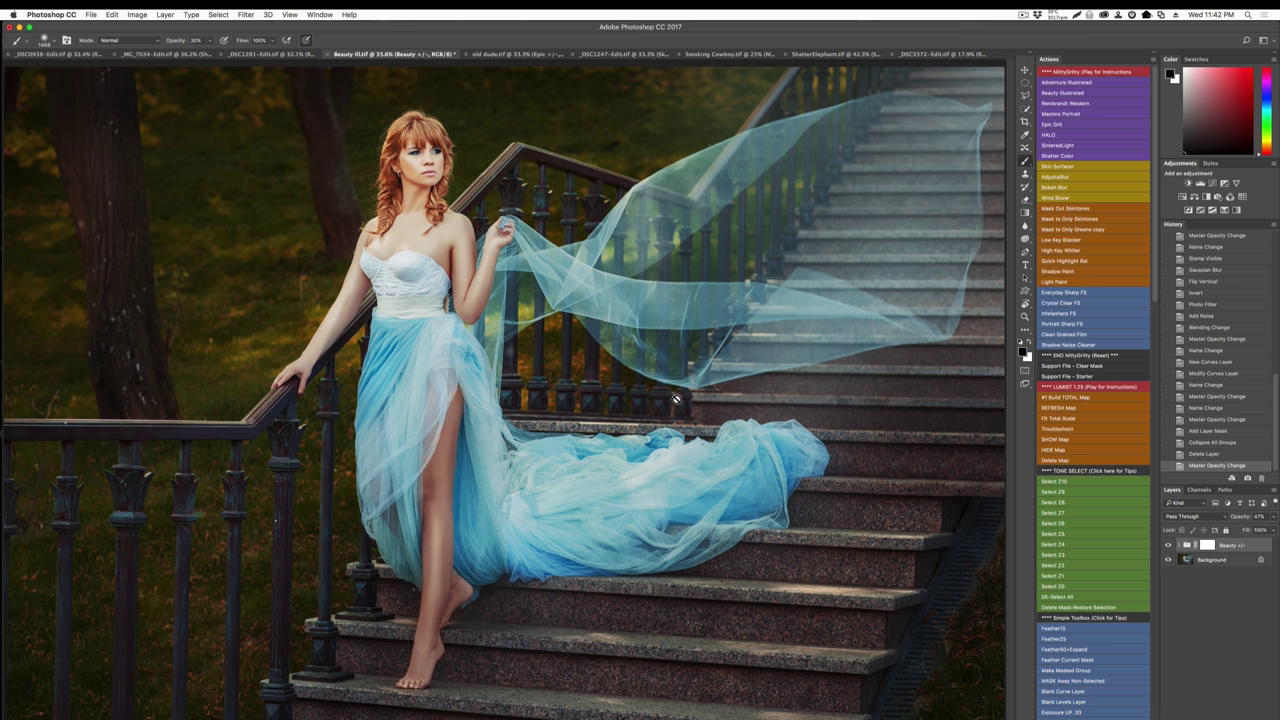
{"action": "scroll", "coordinate": [438, 181], "scroll_direction": "up", "scroll_amount": 2}
{"action": "scroll", "coordinate": [416, 172], "scroll_direction": "up", "scroll_amount": 3}
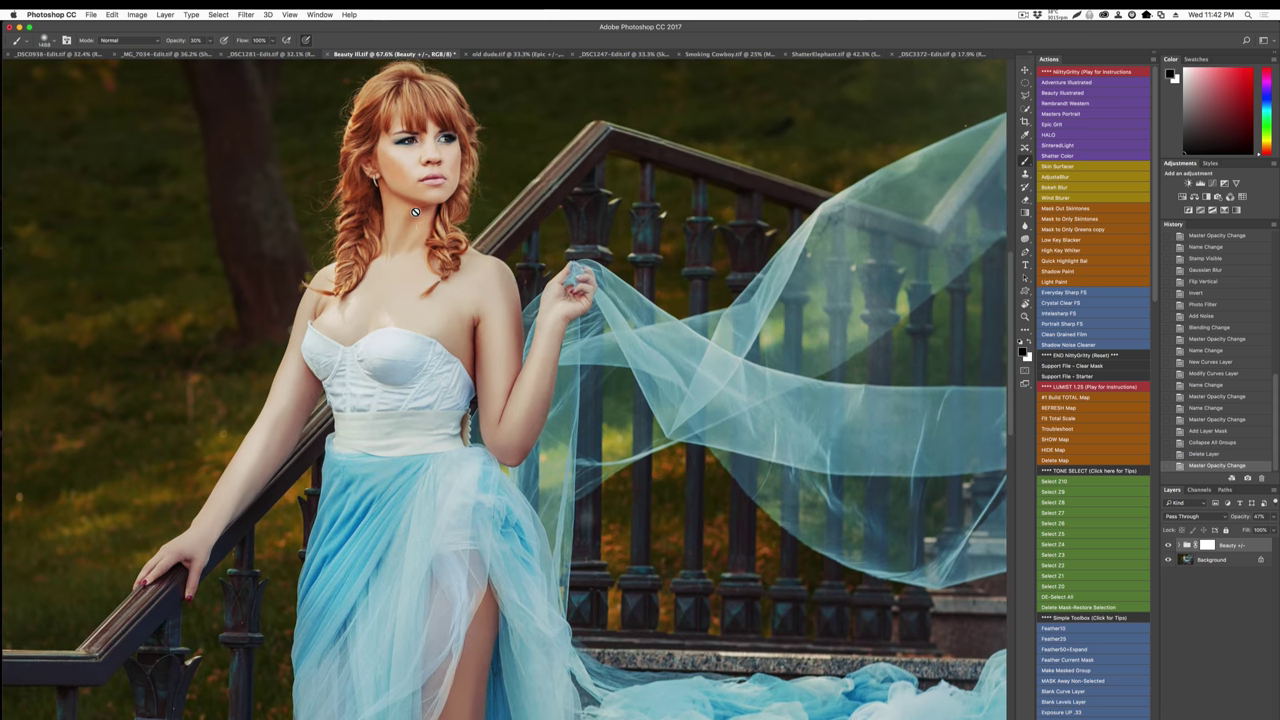
{"action": "scroll", "coordinate": [402, 262], "scroll_direction": "up", "scroll_amount": 4}
{"action": "left_click_drag", "start_coordinate": [405, 262], "coordinate": [575, 358]}
{"action": "scroll", "coordinate": [575, 358], "scroll_direction": "down", "scroll_amount": 1}
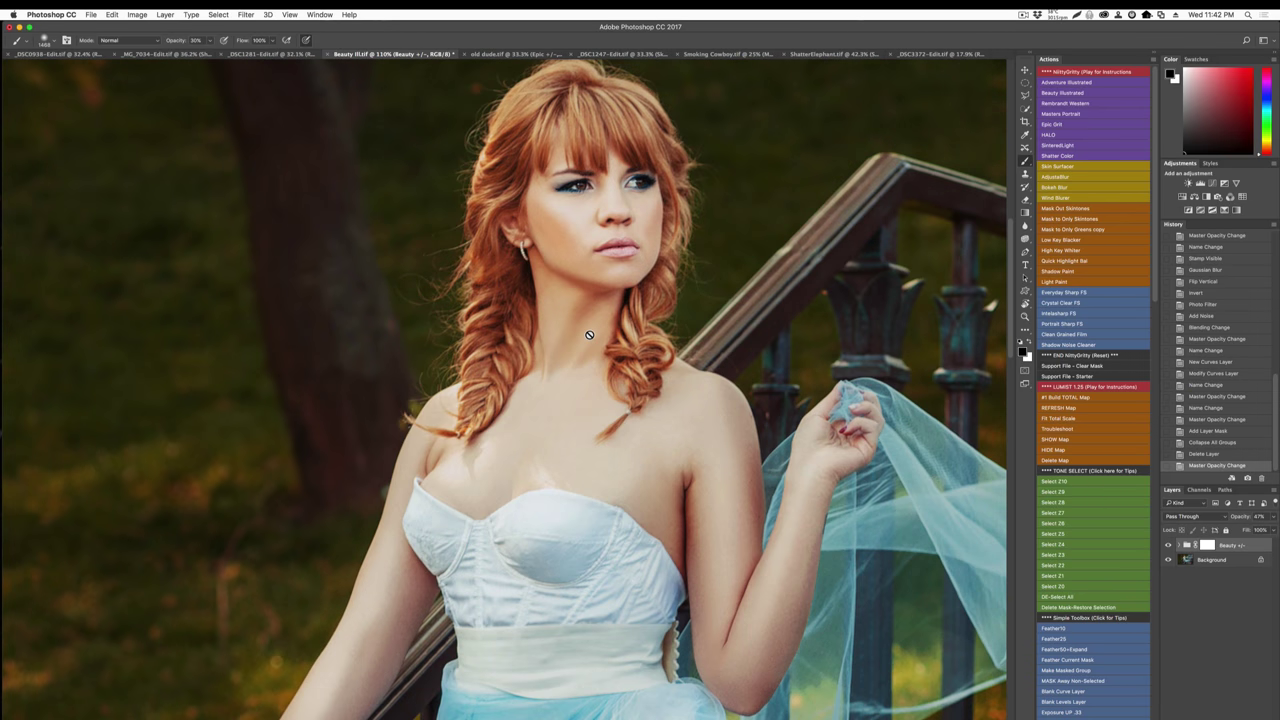
{"action": "key", "text": "]"}
{"action": "key", "text": "]"}
{"action": "key", "text": "]"}
{"action": "key", "text": "]"}
{"action": "key", "text": "]"}
{"action": "key", "text": "]"}
{"action": "scroll", "coordinate": [575, 358], "scroll_direction": "down", "scroll_amount": 1}
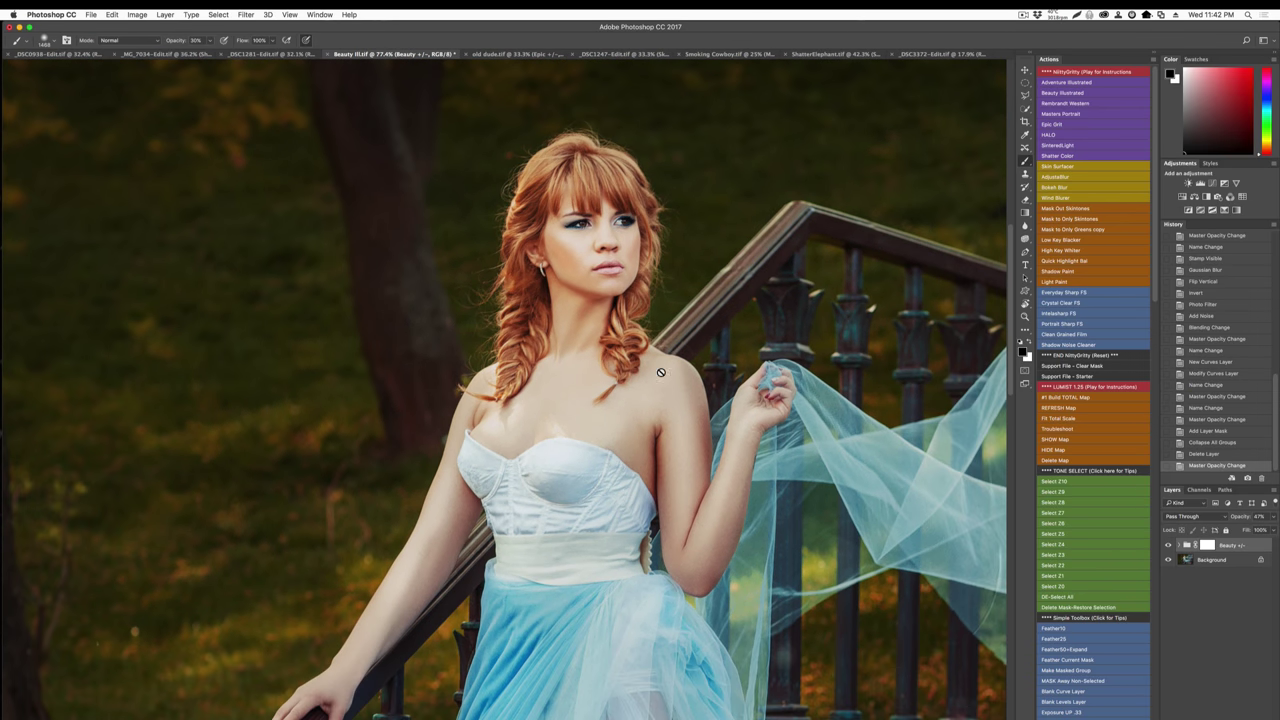
Switch the whole Beauty +/- group off and on to compare the portrait before and after the effect.
{"action": "left_click", "coordinate": [1170, 545]}
{"action": "left_click", "coordinate": [1170, 545]}
{"action": "left_click", "coordinate": [1170, 545]}
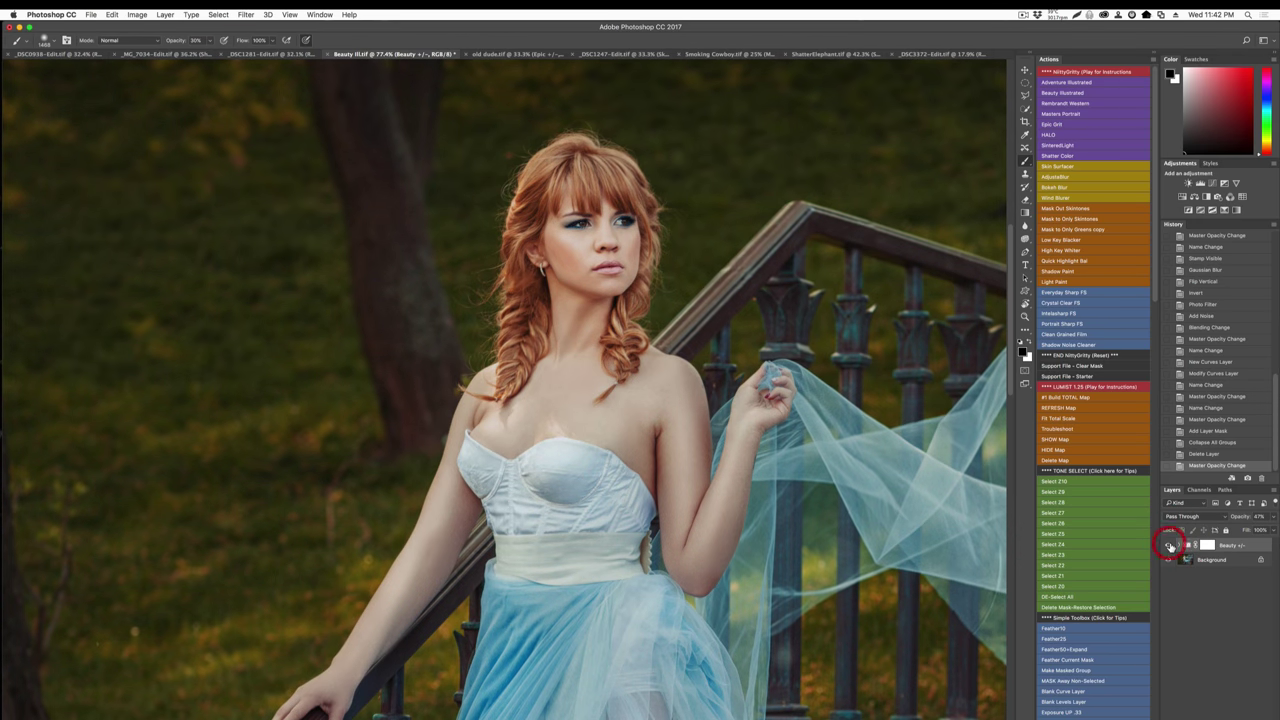
{"action": "left_click", "coordinate": [1170, 545]}
Expand the Beauty +/- group and reduce the group's opacity to only a few percent.
{"action": "left_click", "coordinate": [1181, 546]}
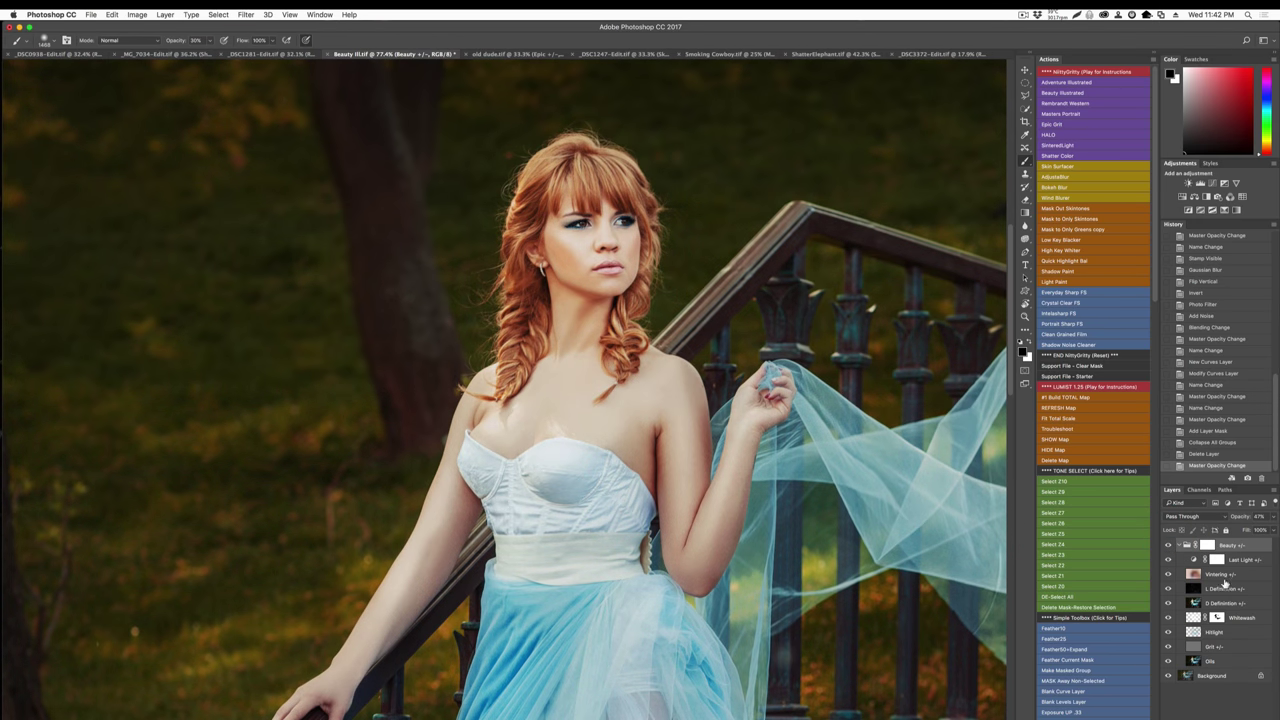
{"action": "mouse_move", "coordinate": [1237, 516]}
{"action": "left_mouse_down"}
{"action": "mouse_move", "coordinate": [1275, 514]}
{"action": "mouse_move", "coordinate": [1218, 516]}
{"action": "left_mouse_up"}
{"action": "scroll", "coordinate": [489, 314], "scroll_direction": "up", "scroll_amount": 3}
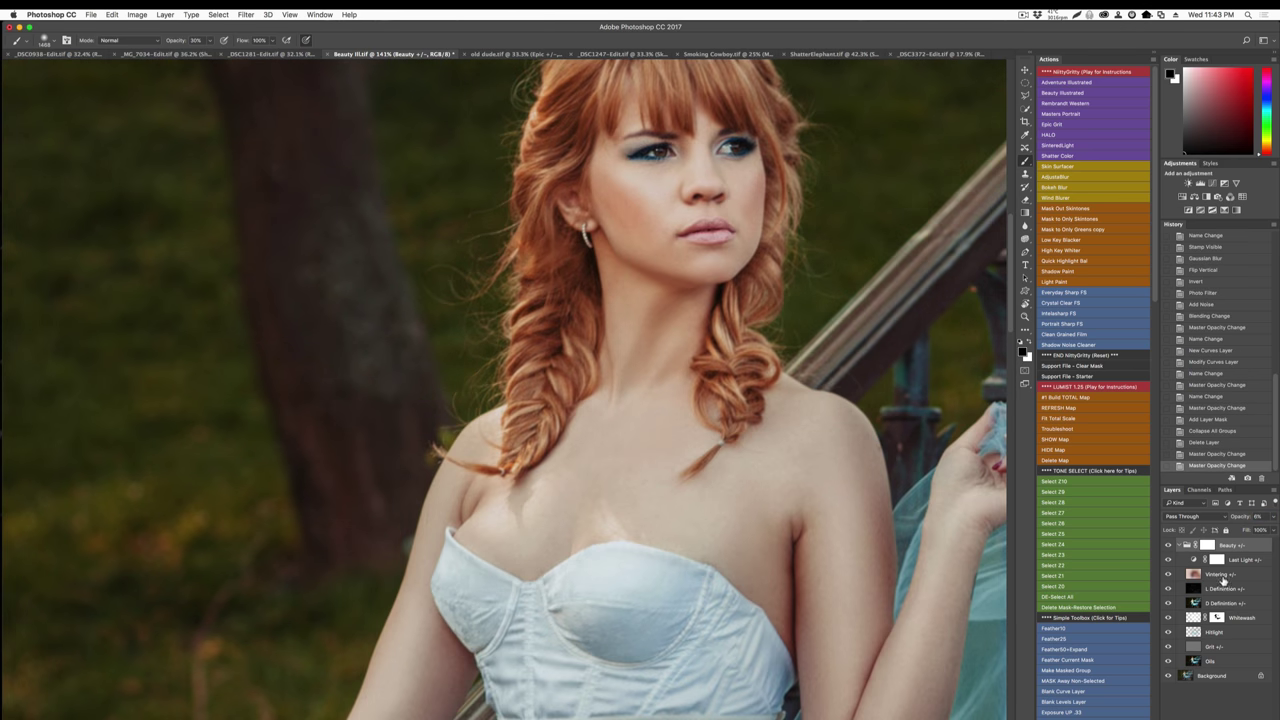
Check the Oils and Grit +/- layers in the group and review the whole portrait.
{"action": "left_click", "coordinate": [1210, 662]}
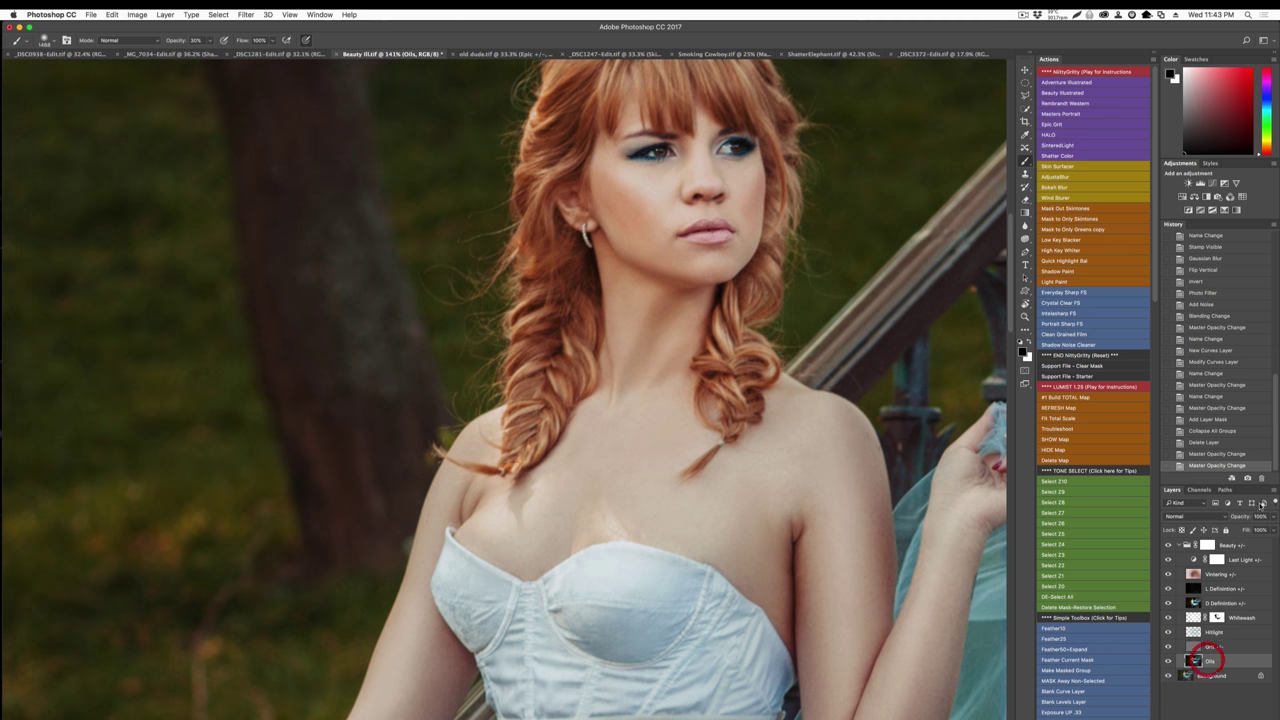
{"action": "left_click", "coordinate": [1218, 646]}
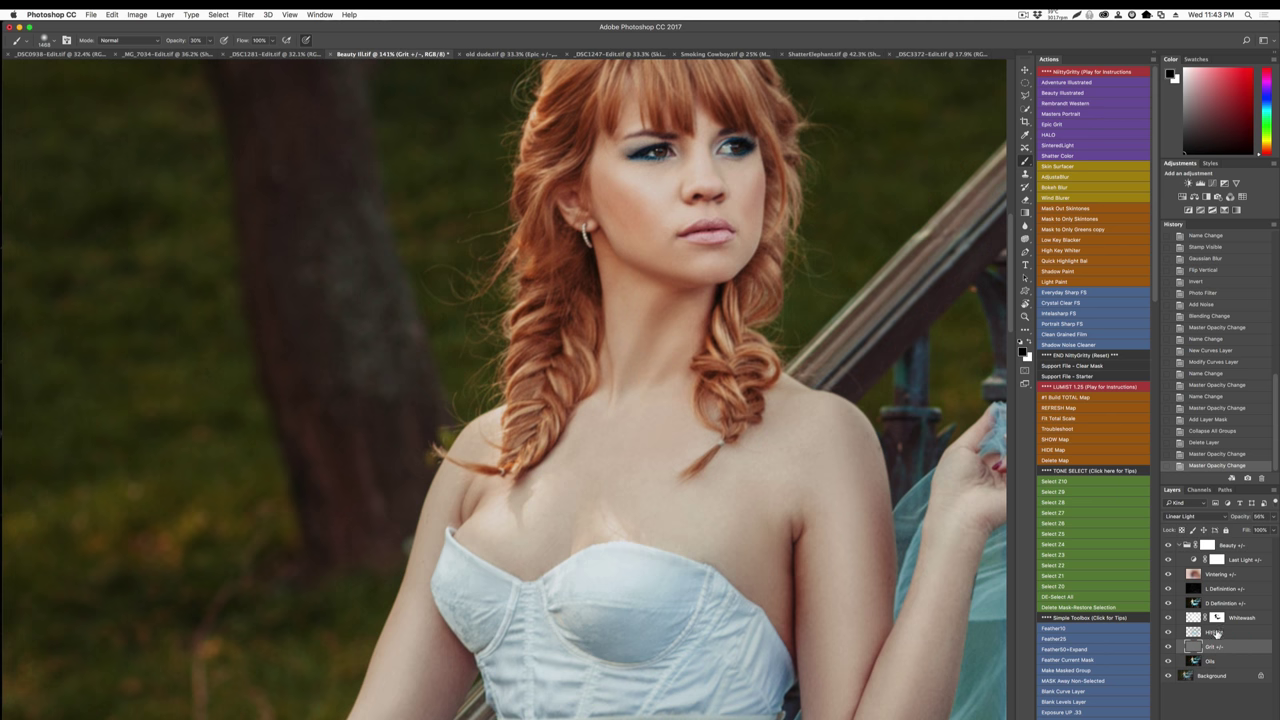
{"action": "scroll", "coordinate": [601, 392], "scroll_direction": "down", "scroll_amount": 4}
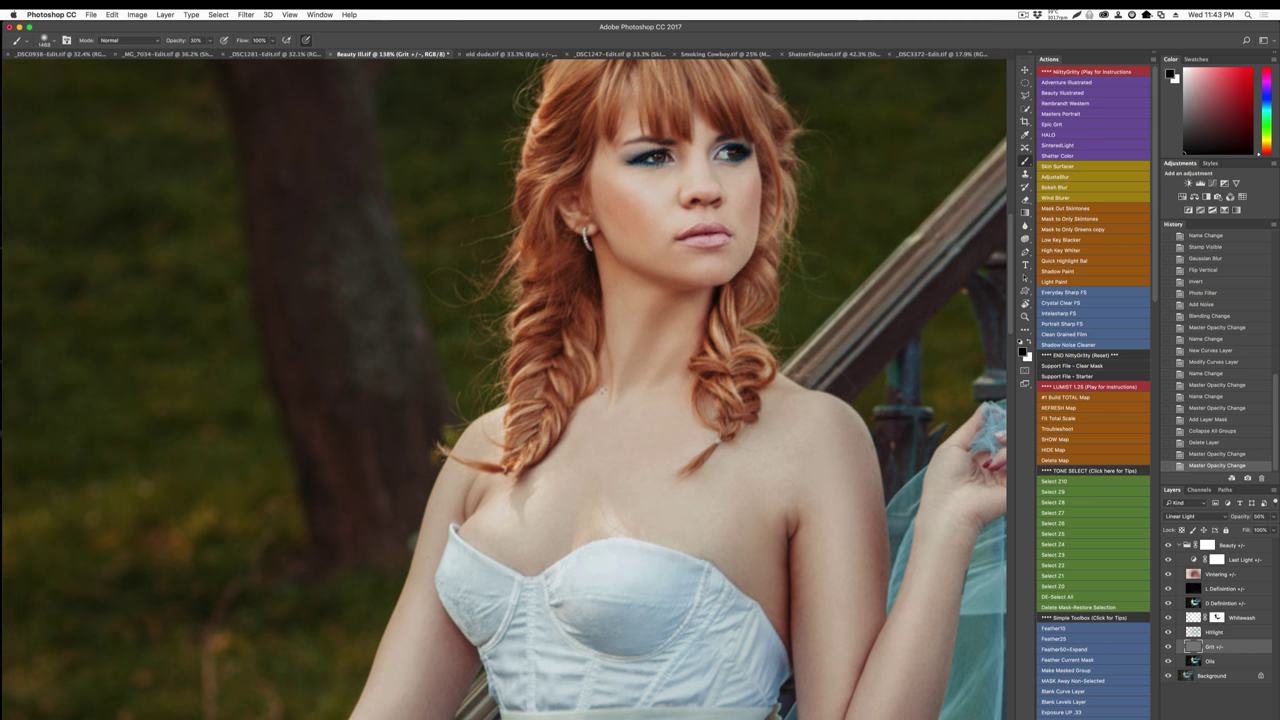
{"action": "scroll", "coordinate": [600, 402], "scroll_direction": "down", "scroll_amount": 4}
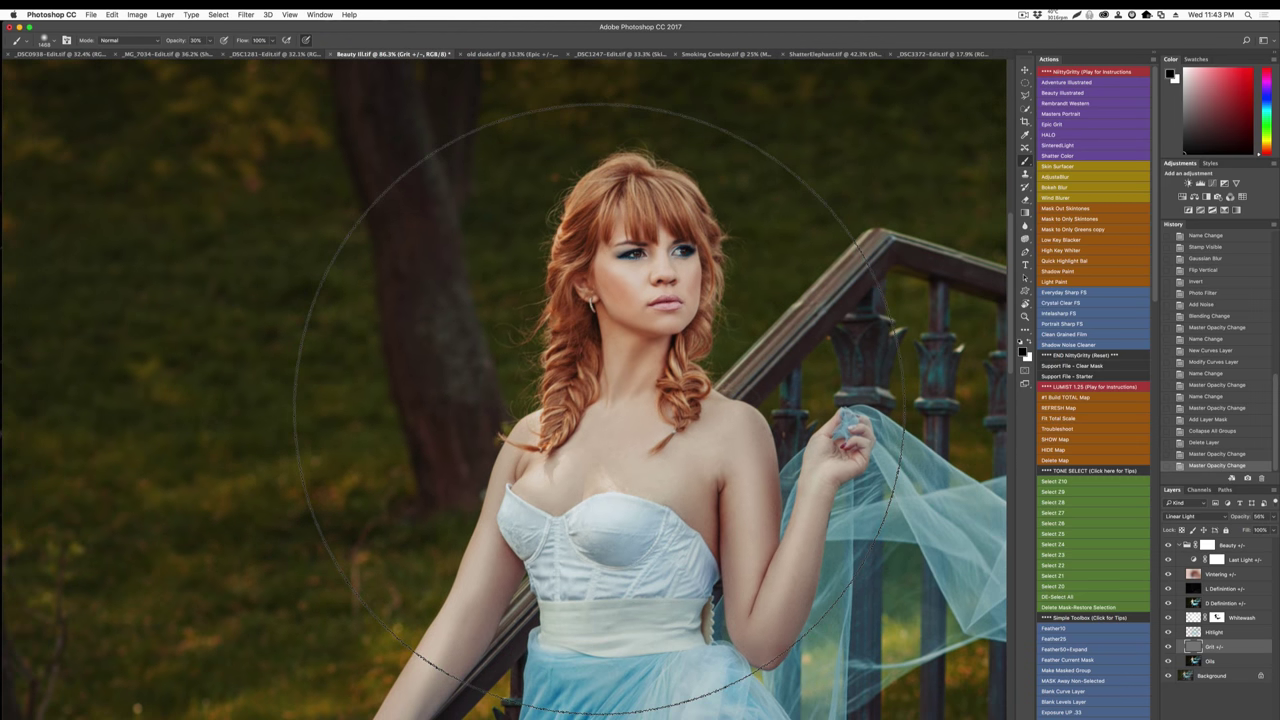
{"action": "key", "text": "super+0"}
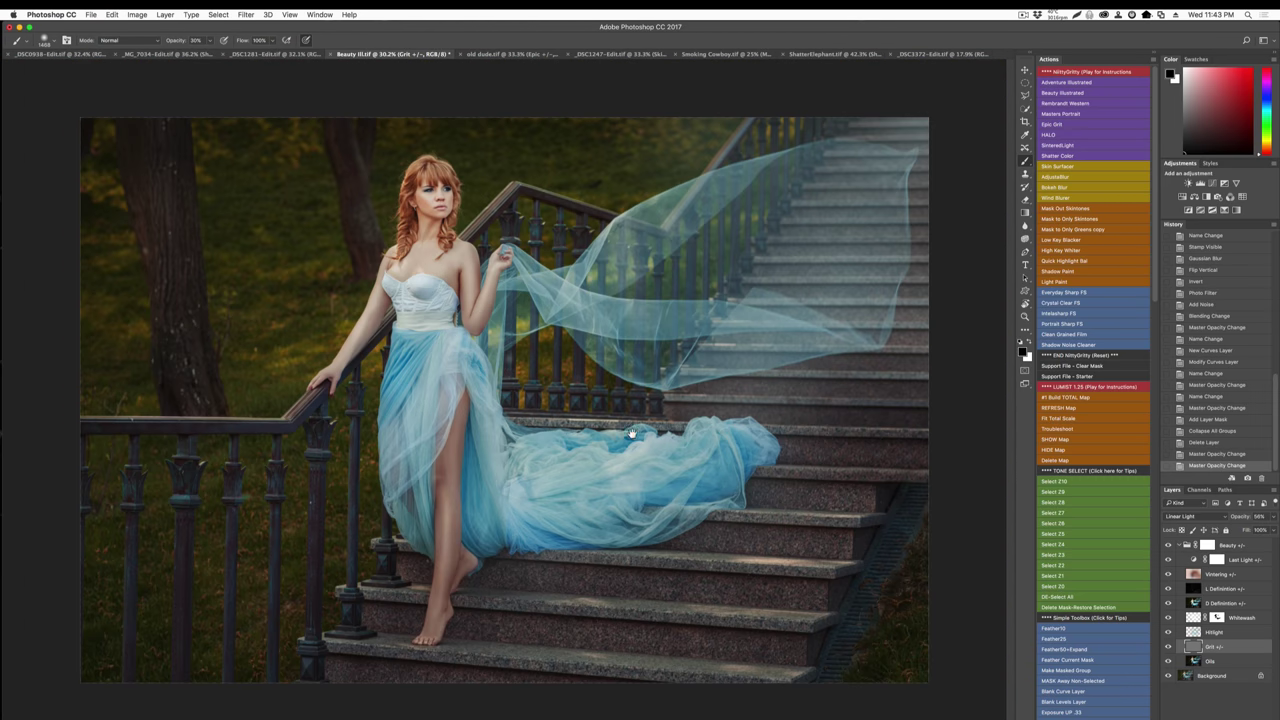
Delete the Beauty +/- group and close Beauty Ill.tif without saving the changes.
{"action": "left_click", "coordinate": [1217, 548]}
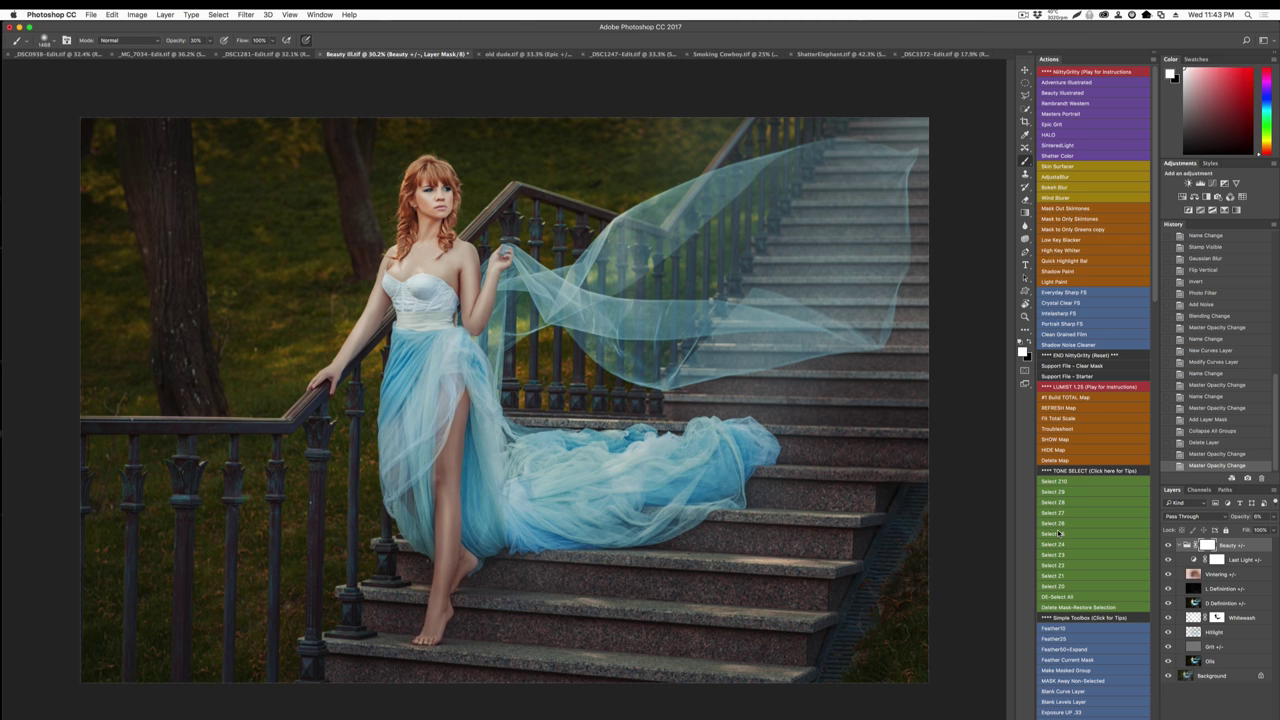
{"action": "key", "text": "BackSpace"}
{"action": "key", "text": "super+w"}
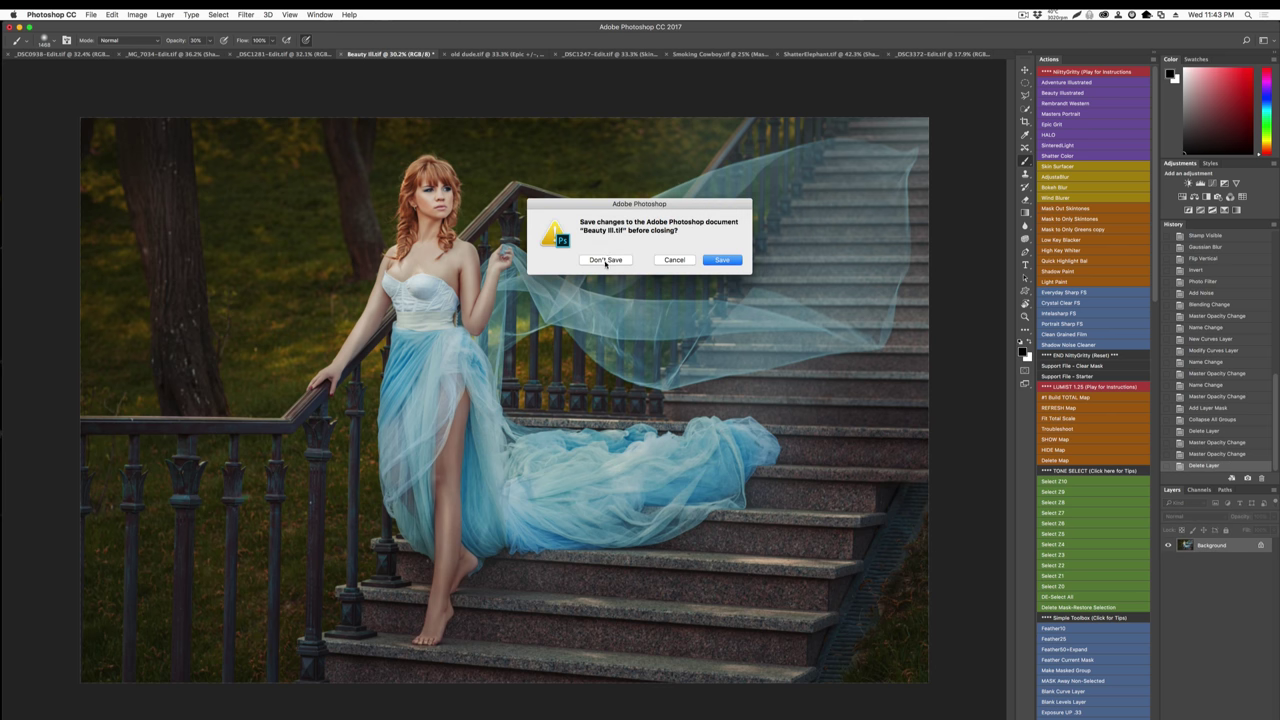
{"action": "left_click", "coordinate": [608, 260]}
{"action": "left_click", "coordinate": [606, 260]}
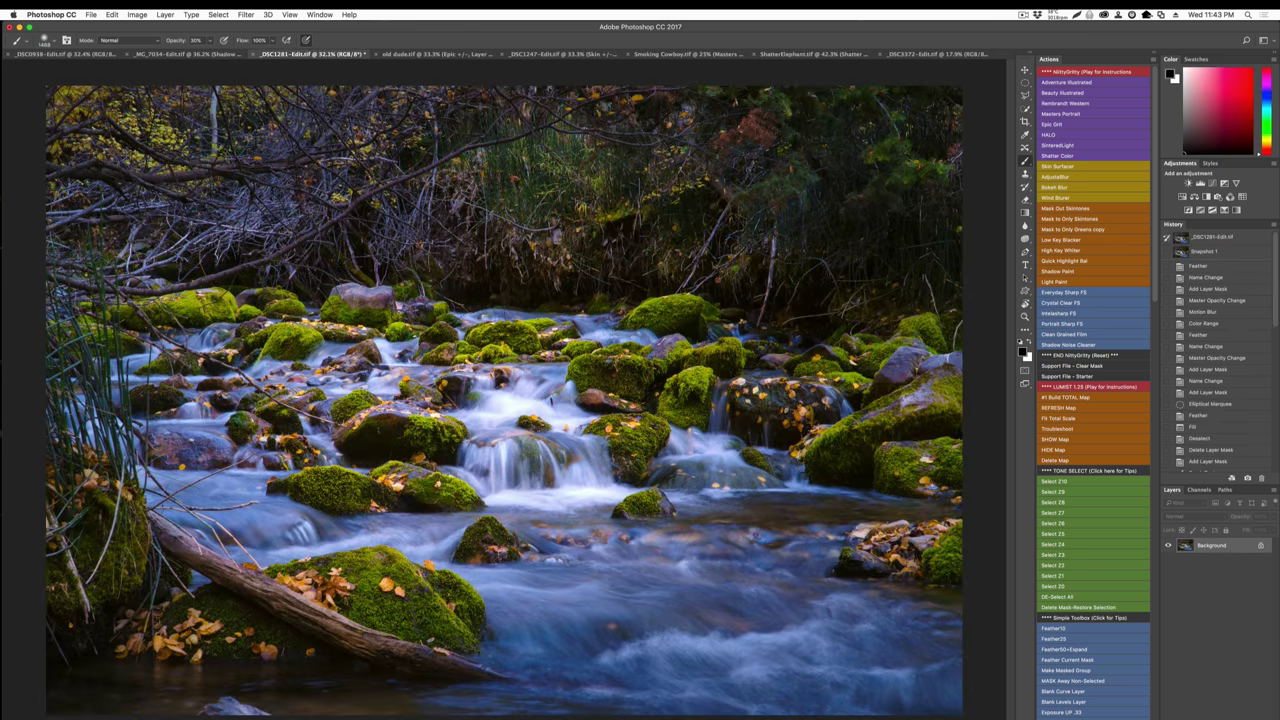
Run the Epic Grit action on the mossy stream photo _DSC1281-Edit.tif and review the whole image.
{"action": "scroll", "coordinate": [502, 238], "scroll_direction": "down", "scroll_amount": 2}
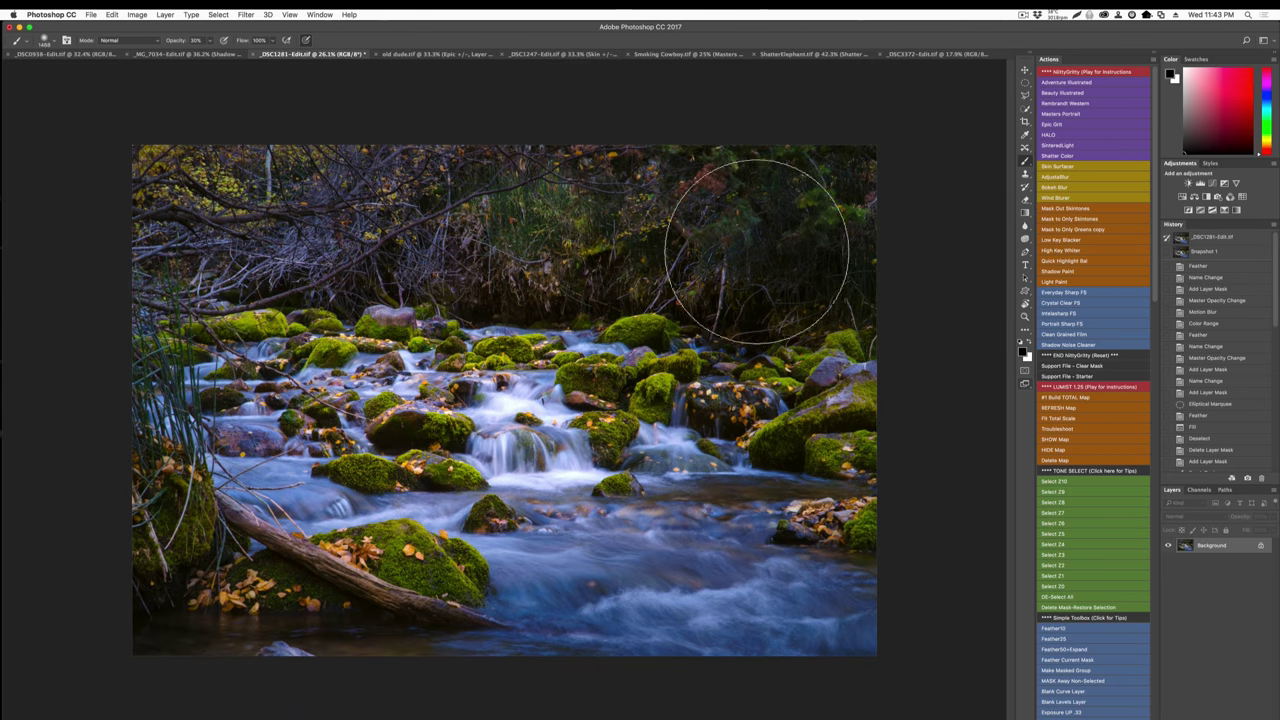
{"action": "left_click", "coordinate": [1059, 121]}
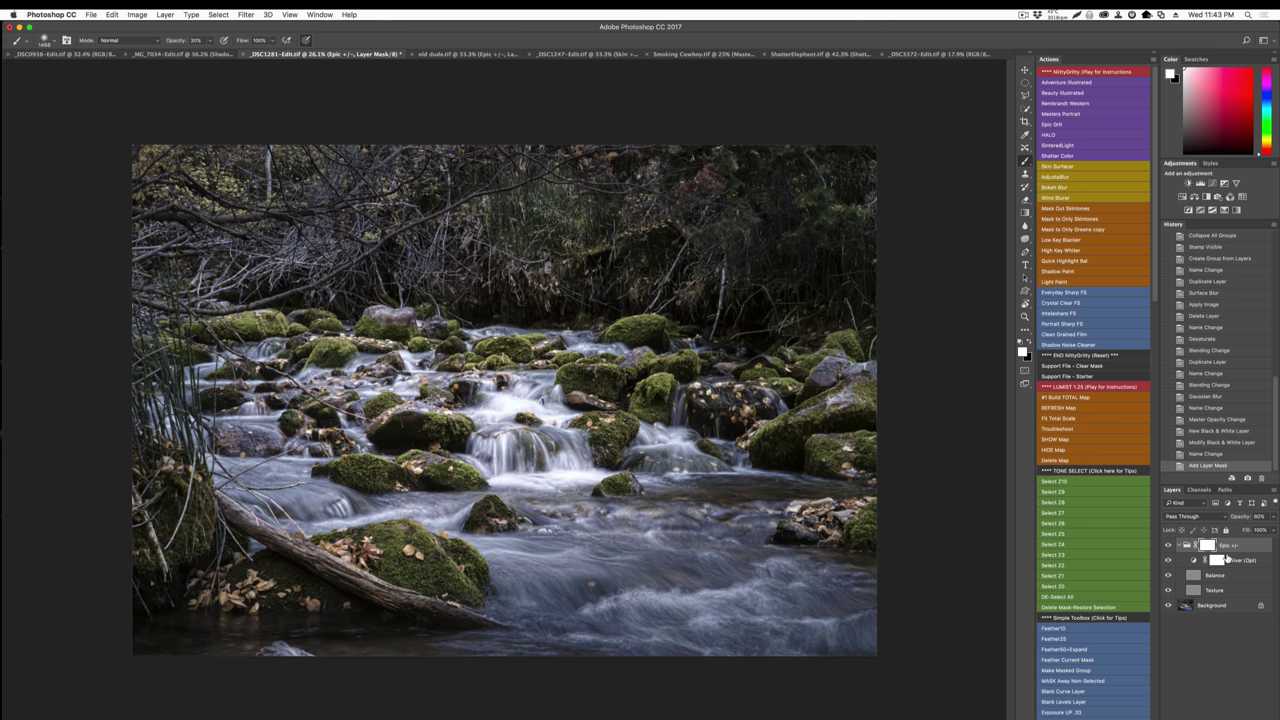
{"action": "scroll", "coordinate": [577, 435], "scroll_direction": "up", "scroll_amount": 3}
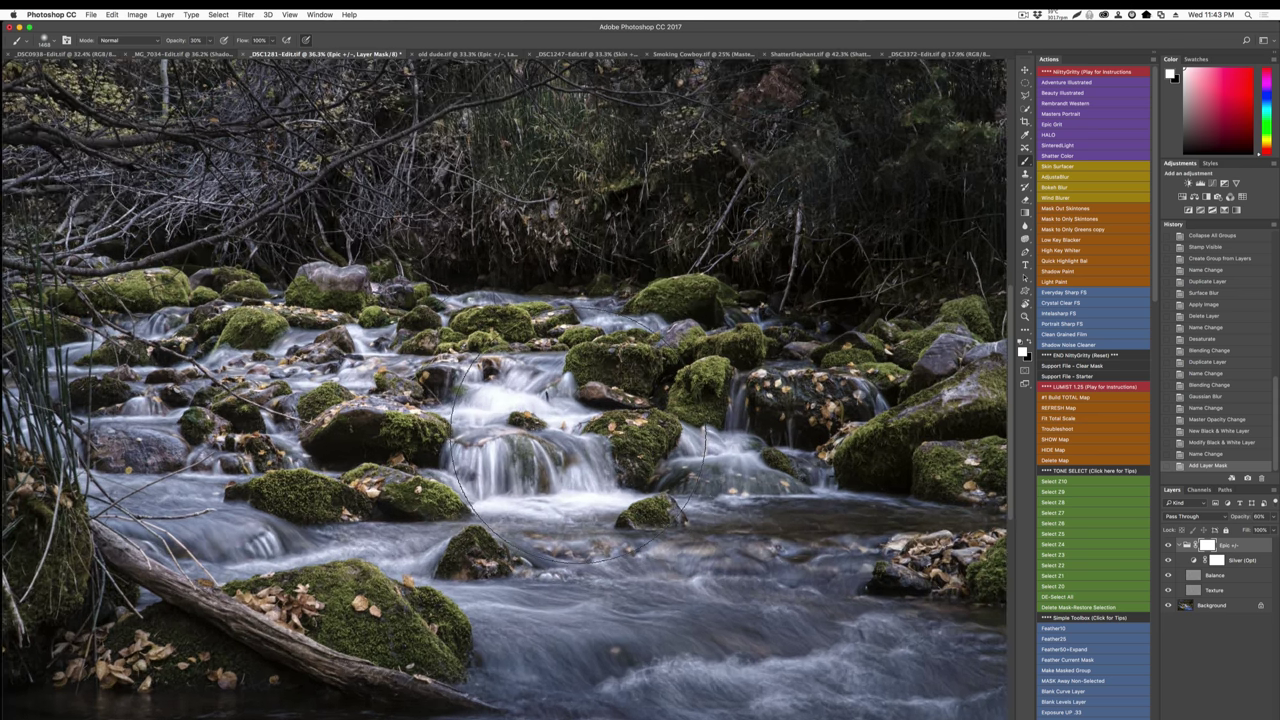
{"action": "scroll", "coordinate": [577, 437], "scroll_direction": "down", "scroll_amount": 5}
{"action": "scroll", "coordinate": [560, 455], "scroll_direction": "up", "scroll_amount": 4}
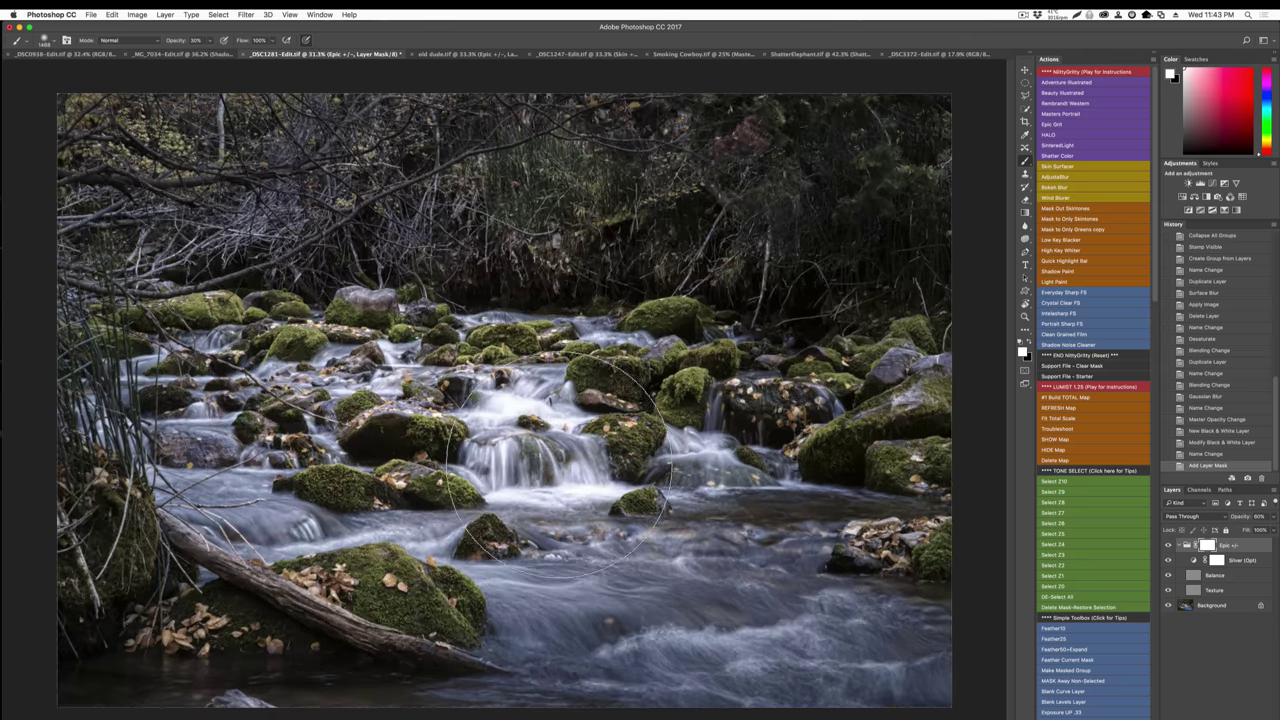
{"action": "scroll", "coordinate": [565, 458], "scroll_direction": "up", "scroll_amount": 1}
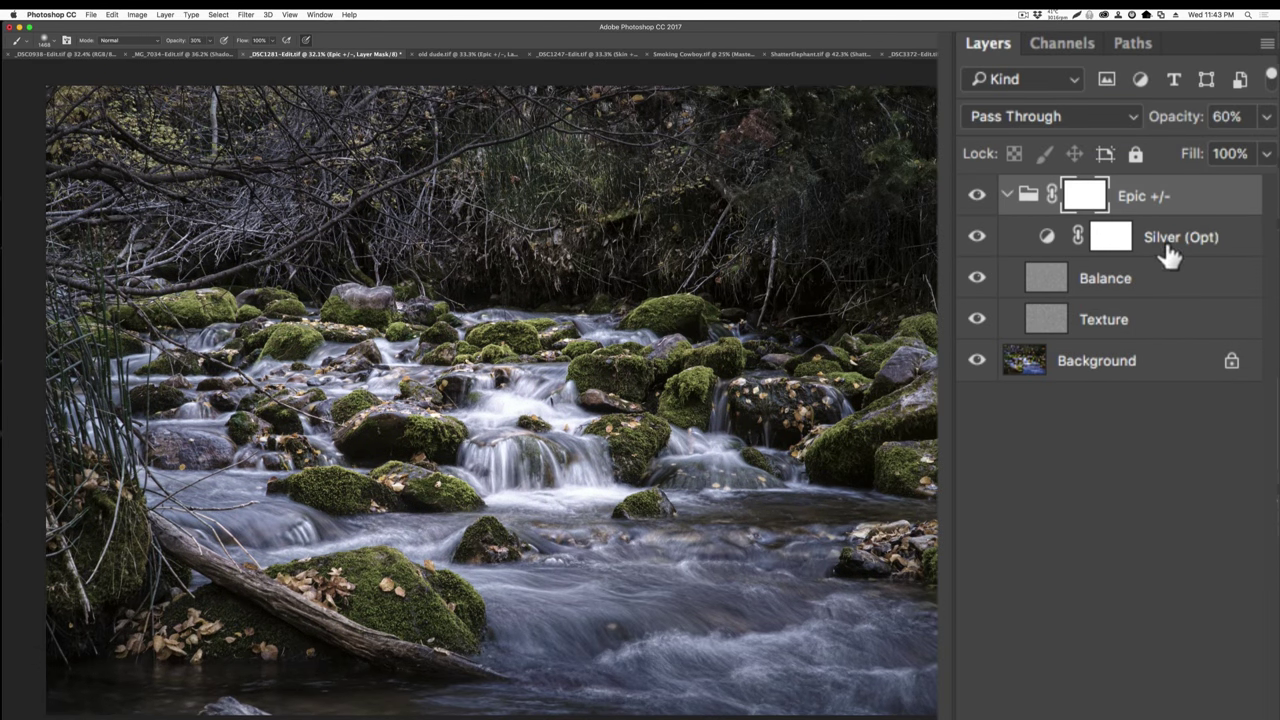
Preview the Silver (Opt) layer's effect by trying a lower opacity, undoing it, and switching the layer off and on.
{"action": "left_click", "coordinate": [1239, 561]}
{"action": "left_click_drag", "start_coordinate": [1178, 121], "coordinate": [810, 545]}
{"action": "key", "text": "super+z"}
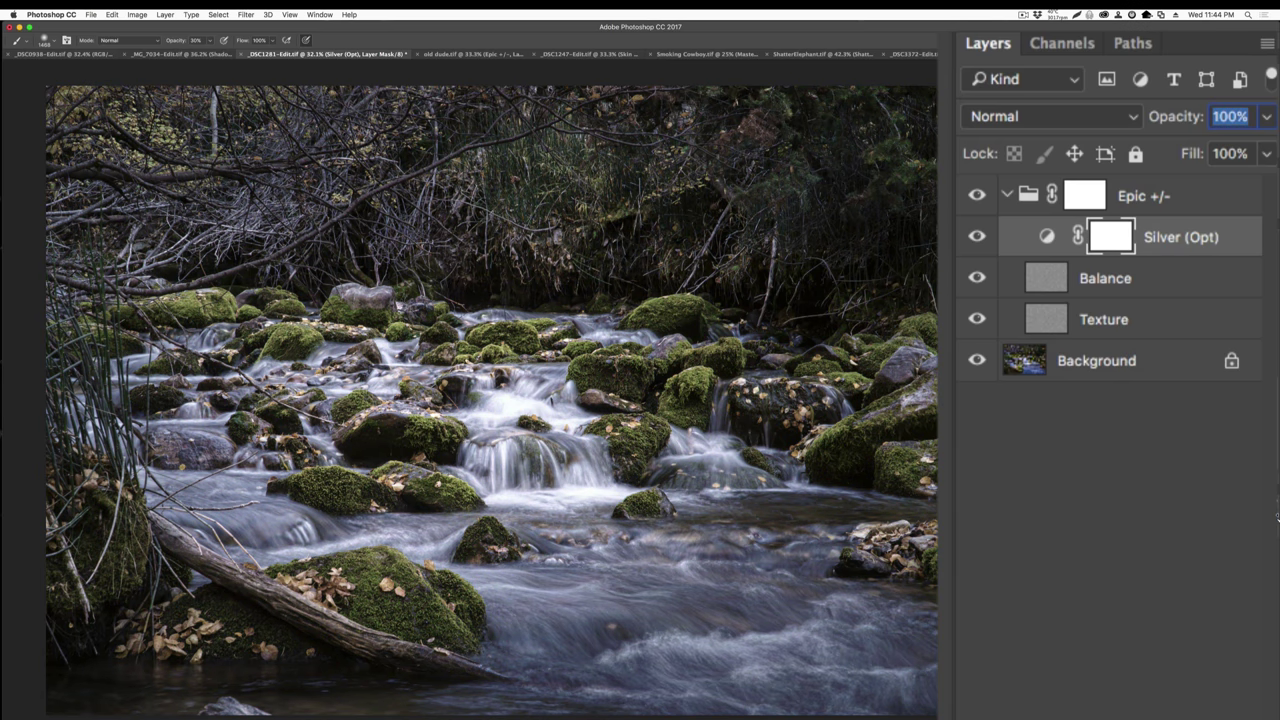
{"action": "left_click", "coordinate": [805, 550]}
{"action": "left_click", "coordinate": [977, 237]}
{"action": "left_click", "coordinate": [977, 237]}
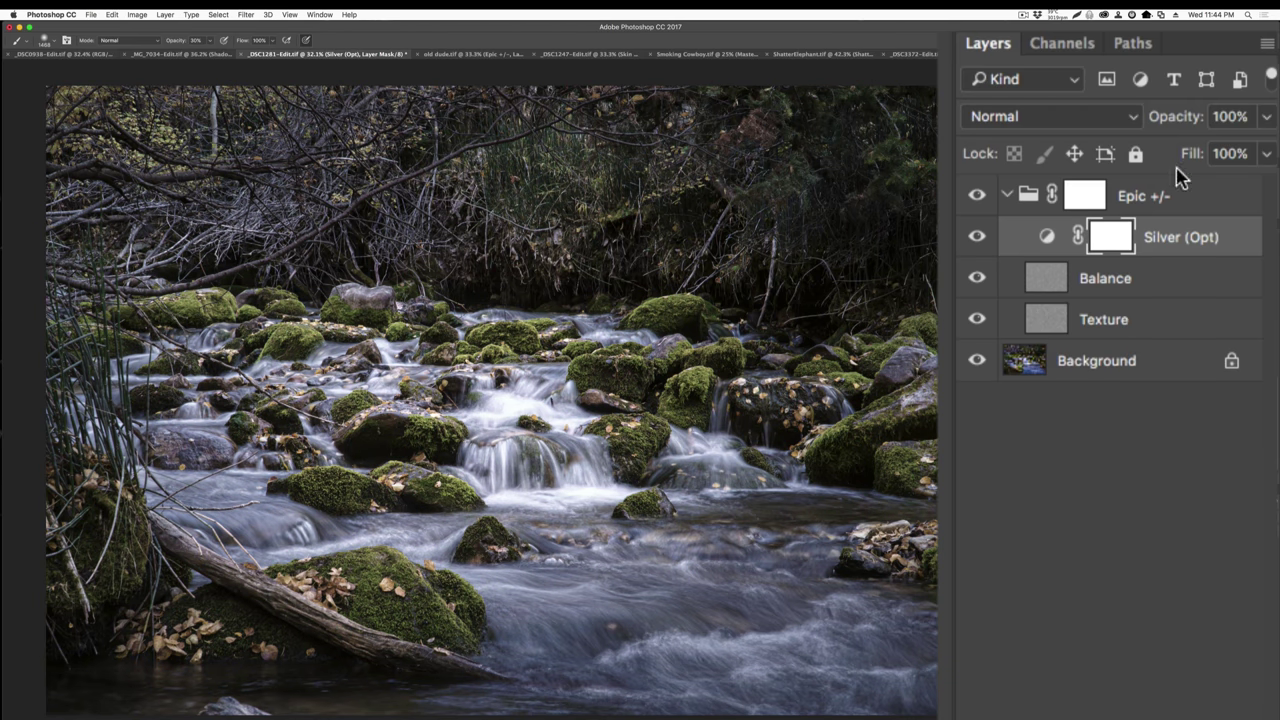
Set the opacity of the Epic +/- group to 100%.
{"action": "left_click", "coordinate": [1160, 196]}
{"action": "left_click", "coordinate": [1172, 120]}
{"action": "type", "text": "100"}
{"action": "key", "text": "Return"}
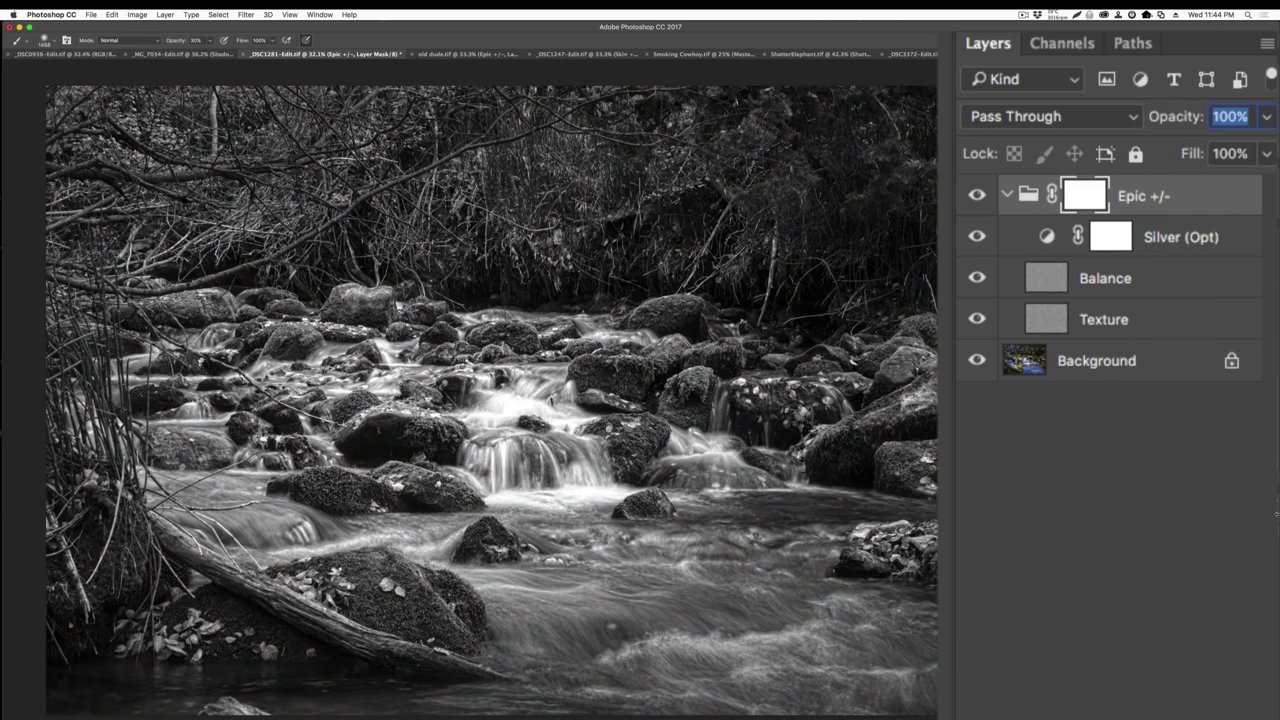
Review the Silver (Opt), Balance and Texture layers of the Epic +/- group against the whole black-and-white stream photo.
{"action": "left_click", "coordinate": [1192, 240]}
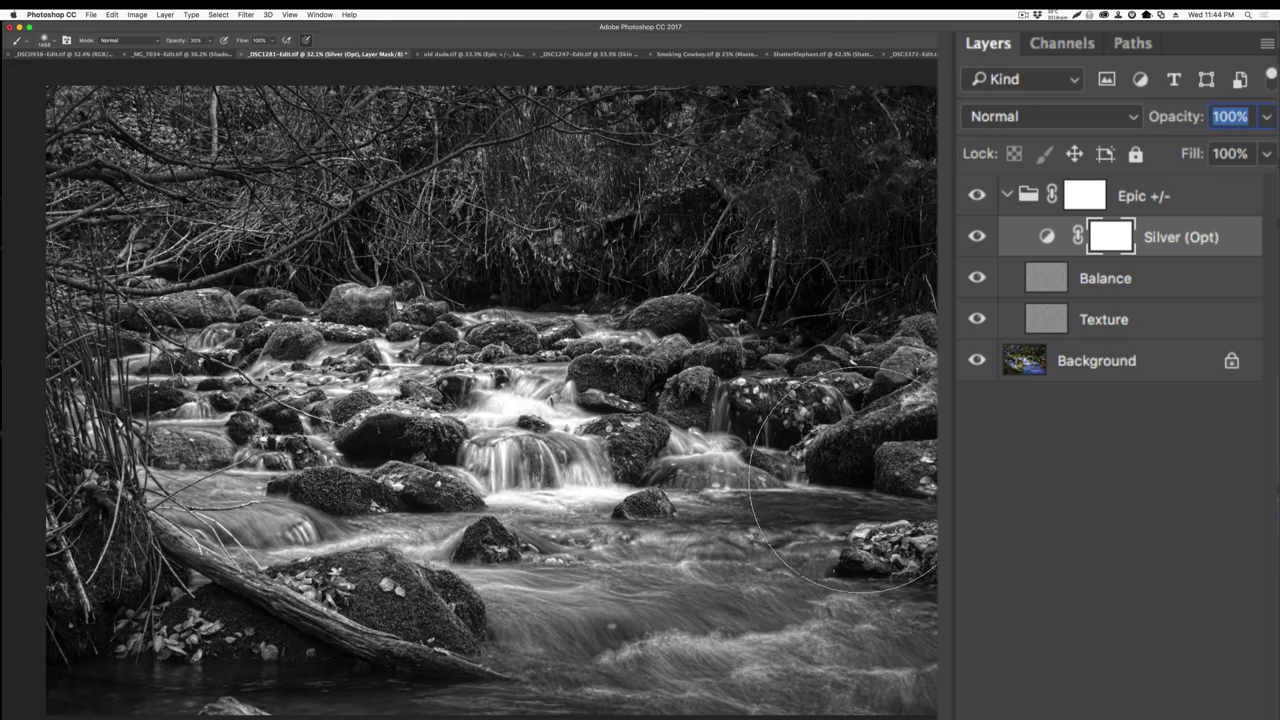
{"action": "scroll", "coordinate": [622, 443], "scroll_direction": "down", "scroll_amount": 3}
{"action": "scroll", "coordinate": [618, 442], "scroll_direction": "up", "scroll_amount": 1}
{"action": "scroll", "coordinate": [617, 443], "scroll_direction": "up", "scroll_amount": 2}
{"action": "scroll", "coordinate": [617, 443], "scroll_direction": "down", "scroll_amount": 2}
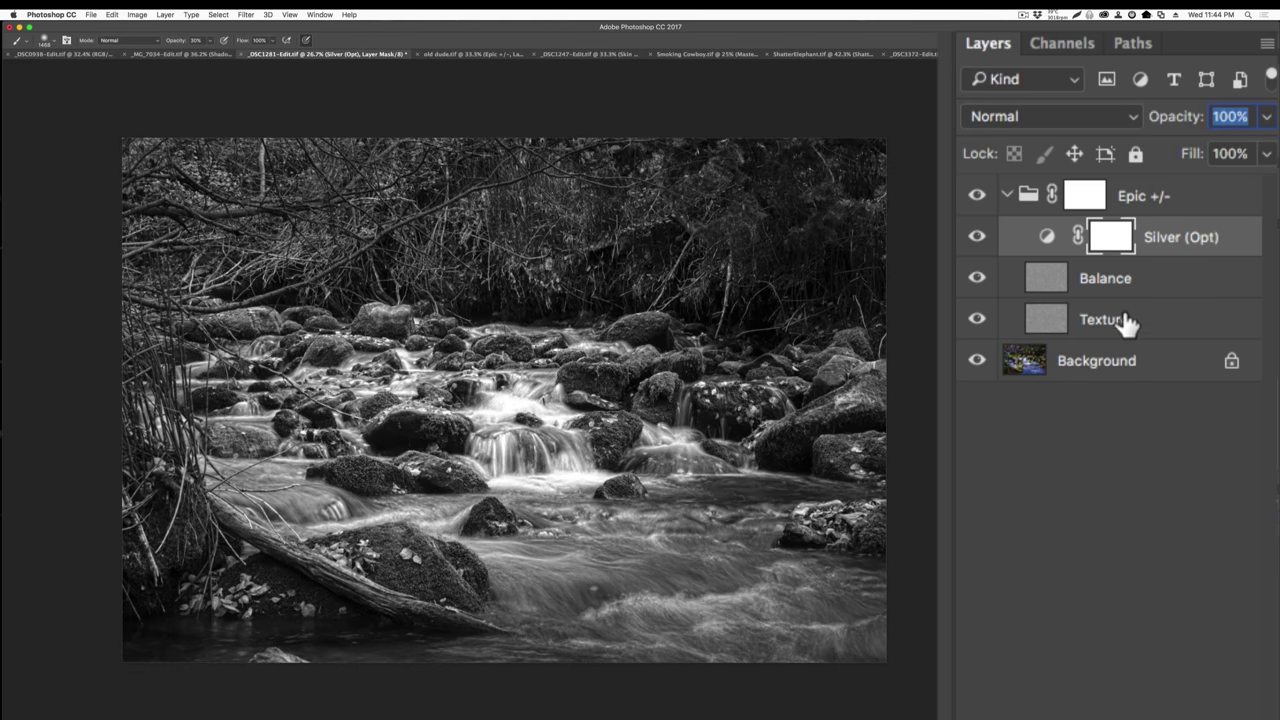
{"action": "left_click", "coordinate": [1151, 279]}
{"action": "left_click", "coordinate": [1130, 197]}
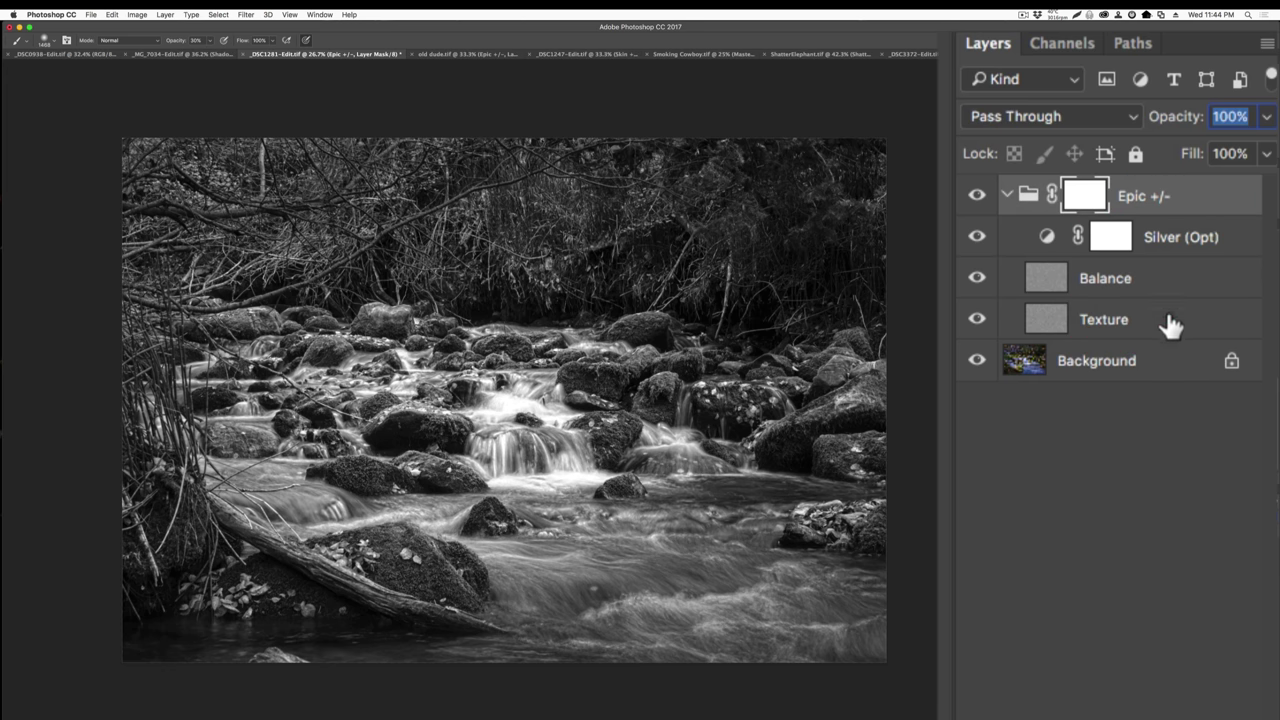
{"action": "left_click", "coordinate": [1170, 280]}
{"action": "left_click", "coordinate": [1117, 330]}
Compare the image with Balance off and on, and fine-tune the Texture and Balance opacities, with Balance at 98%.
{"action": "left_click", "coordinate": [1130, 272]}
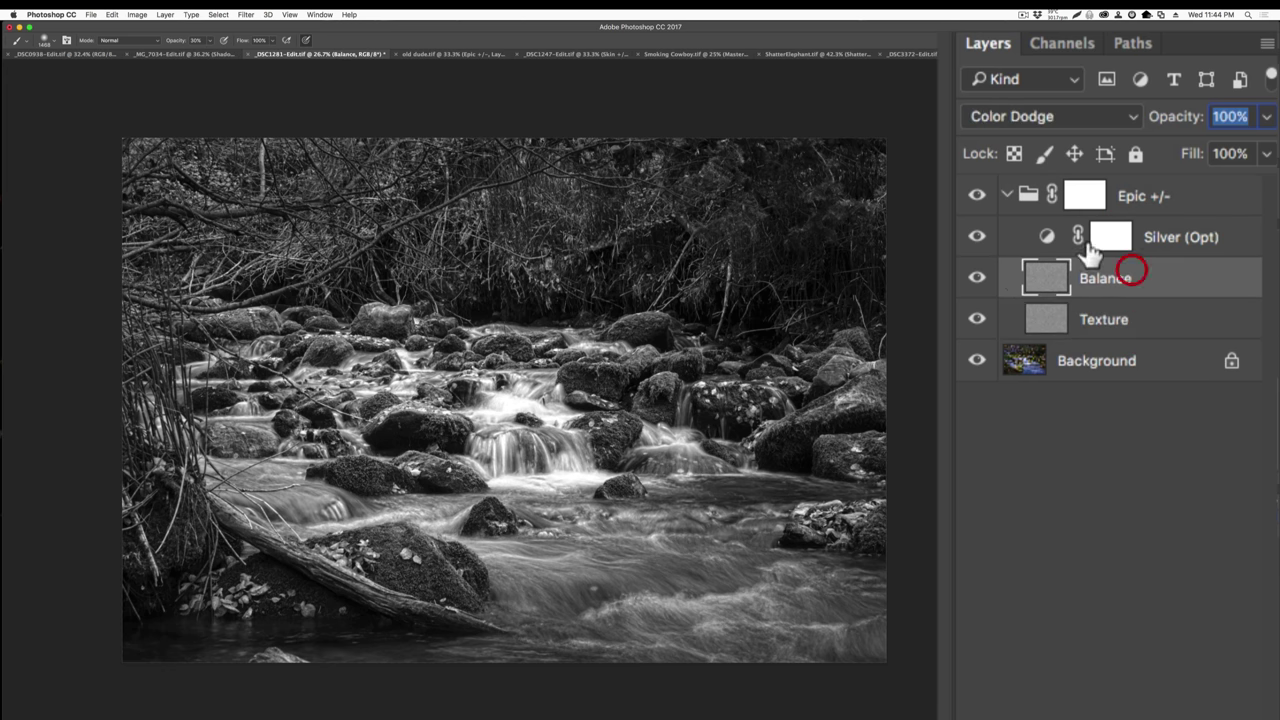
{"action": "left_click", "coordinate": [976, 280]}
{"action": "left_click", "coordinate": [976, 280]}
{"action": "left_click", "coordinate": [1100, 322]}
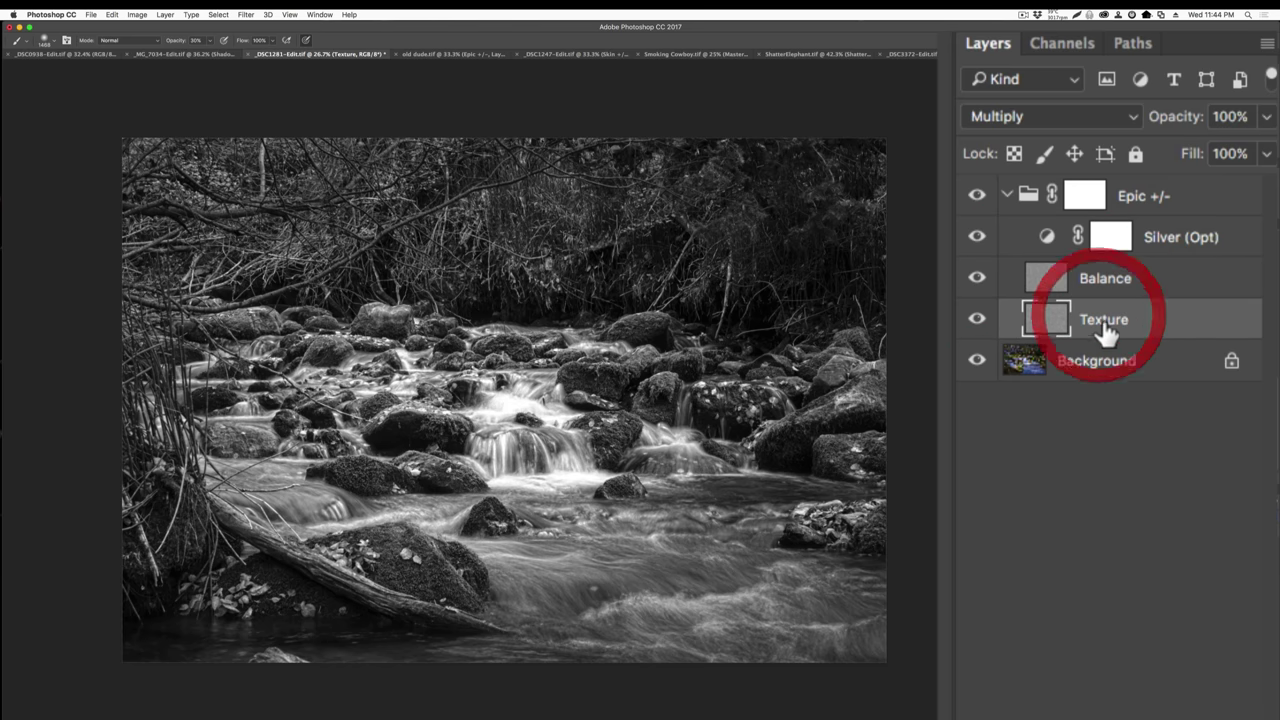
{"action": "mouse_move", "coordinate": [1180, 118]}
{"action": "left_mouse_down"}
{"action": "mouse_move", "coordinate": [1135, 116]}
{"action": "mouse_move", "coordinate": [1185, 122]}
{"action": "left_mouse_up"}
{"action": "left_click", "coordinate": [1120, 278]}
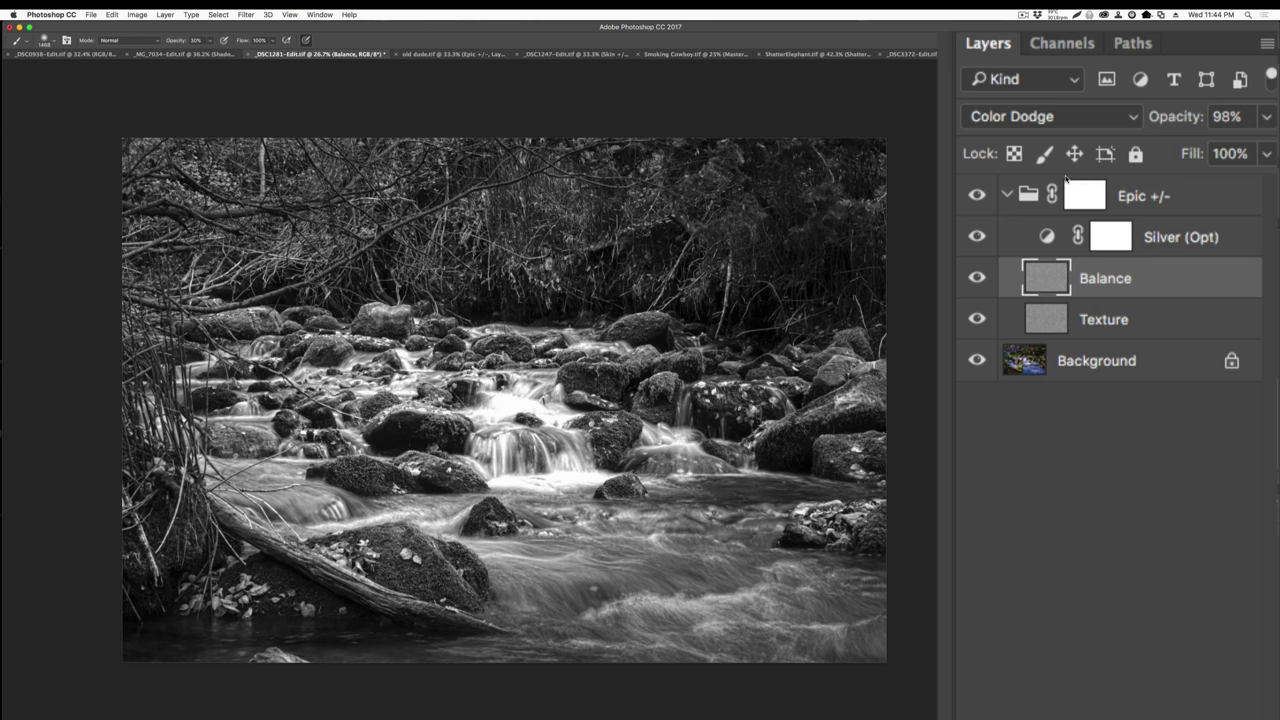
Run the Shadow Paint action on the stream photo and dismiss its painting instructions.
{"action": "key", "text": "Tab"}
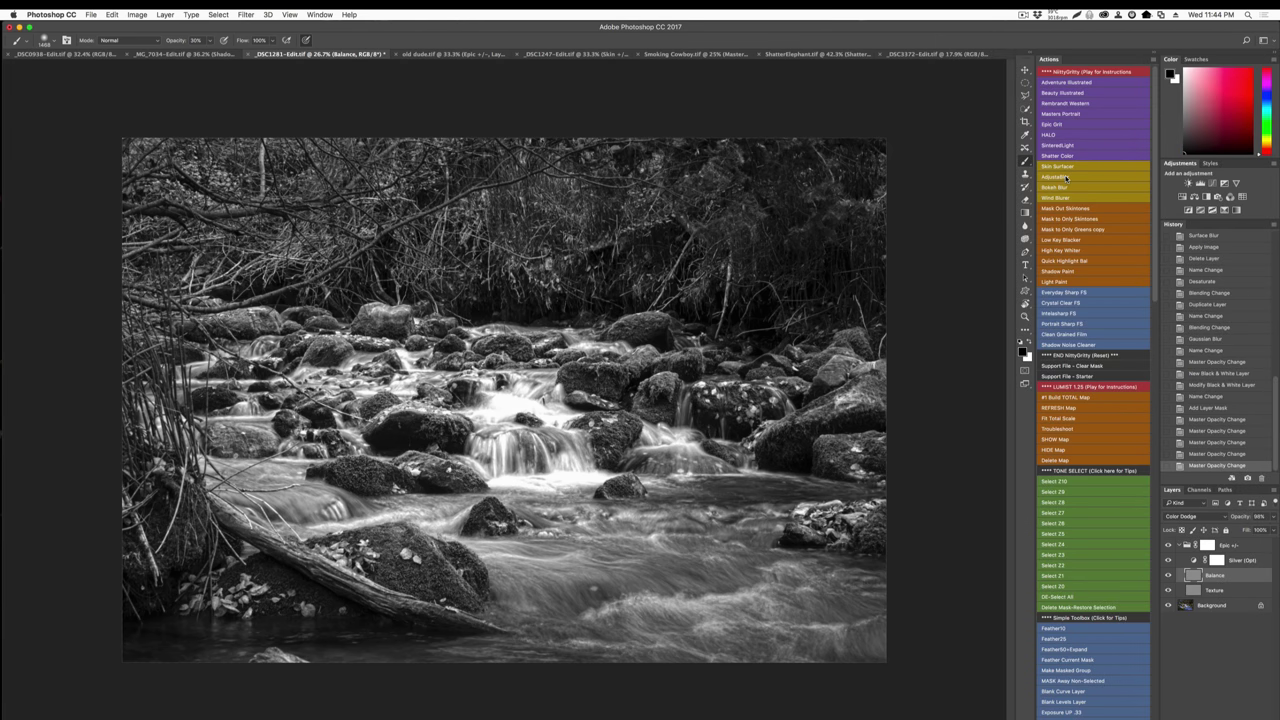
{"action": "left_click", "coordinate": [1063, 272]}
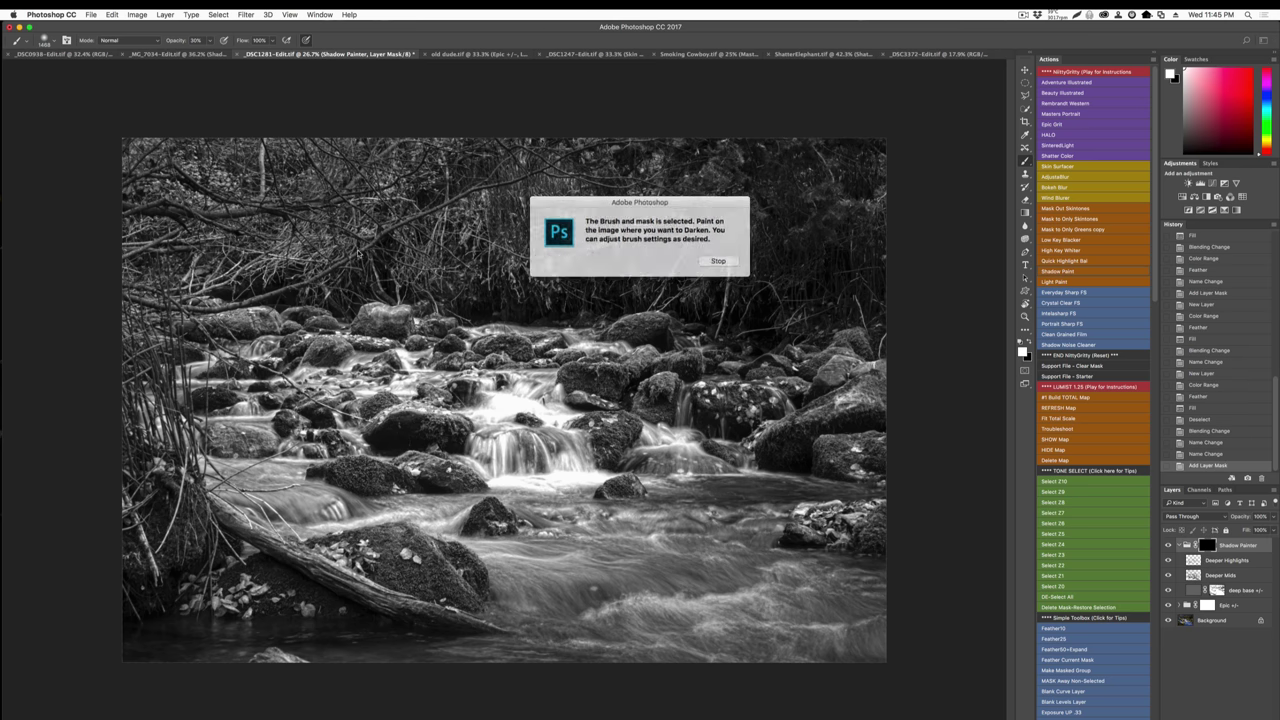
{"action": "left_click", "coordinate": [718, 261]}
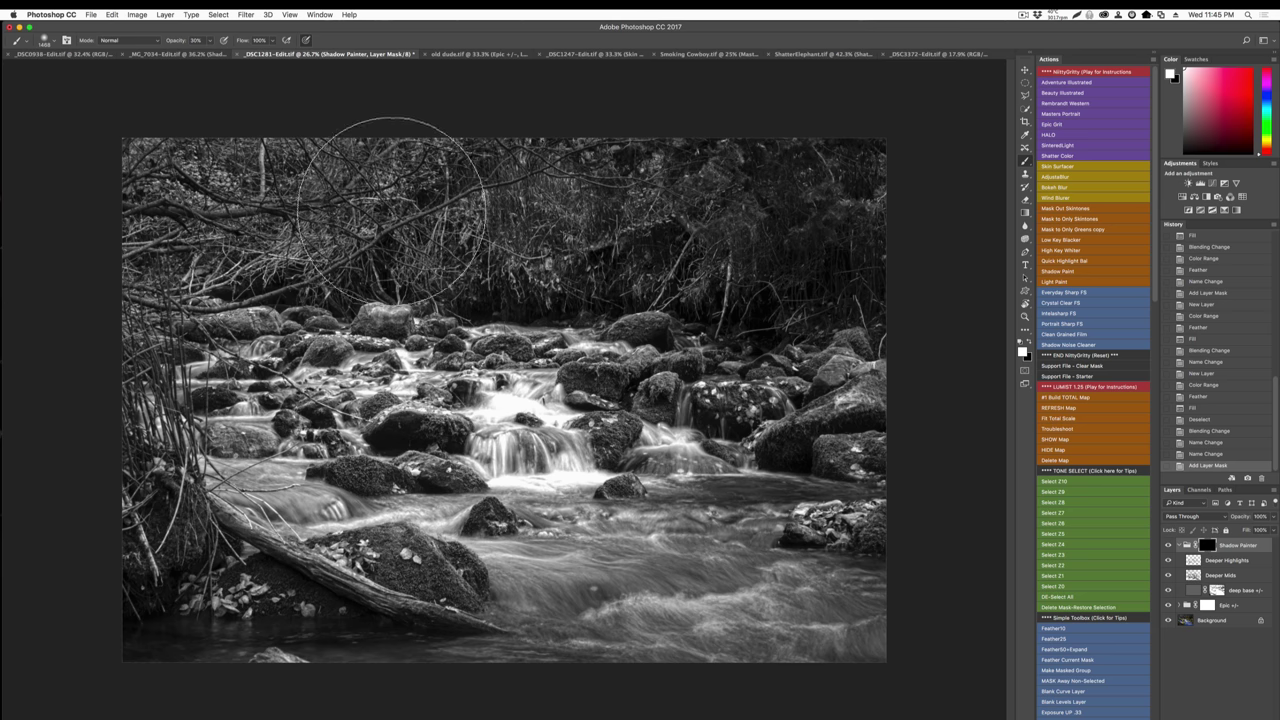
Set the brush opacity to 100% and paint on the Shadow Painter mask to darken the outer areas of the stream photo.
{"action": "left_click_drag", "start_coordinate": [265, 226], "coordinate": [245, 223]}
{"action": "left_click_drag", "start_coordinate": [177, 42], "coordinate": [183, 43]}
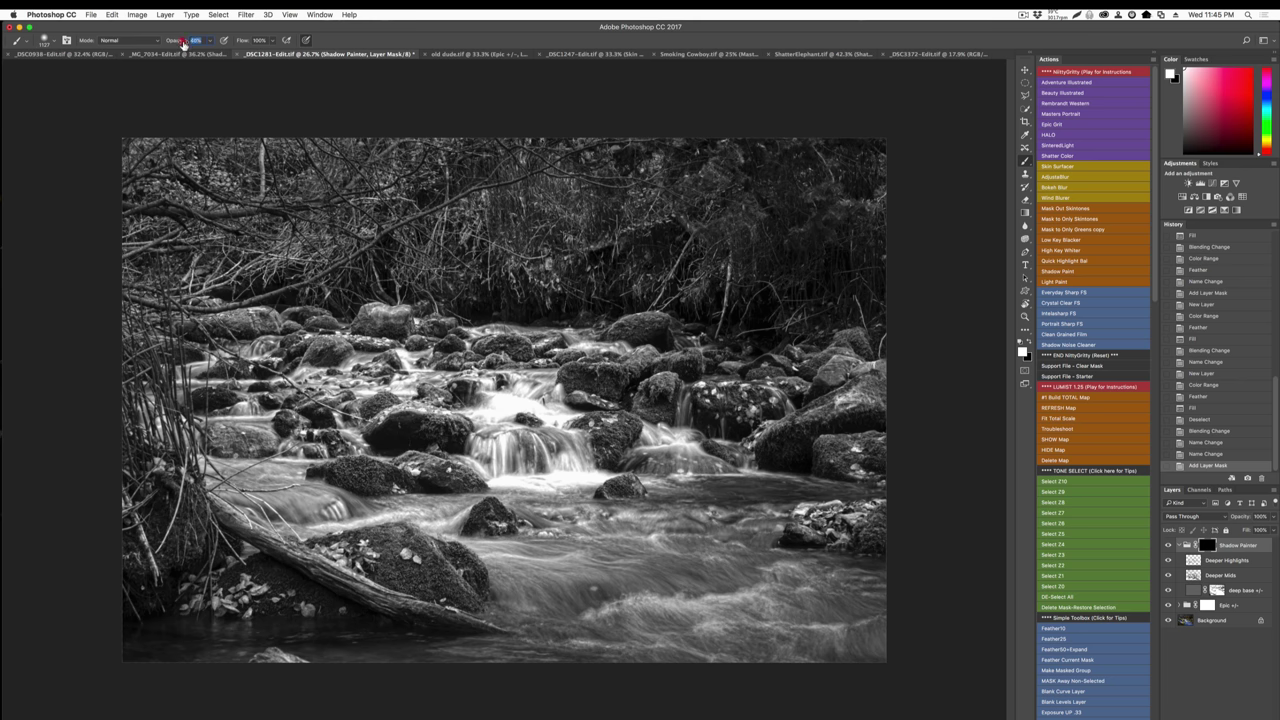
{"action": "type", "text": "100"}
{"action": "key", "text": "Return"}
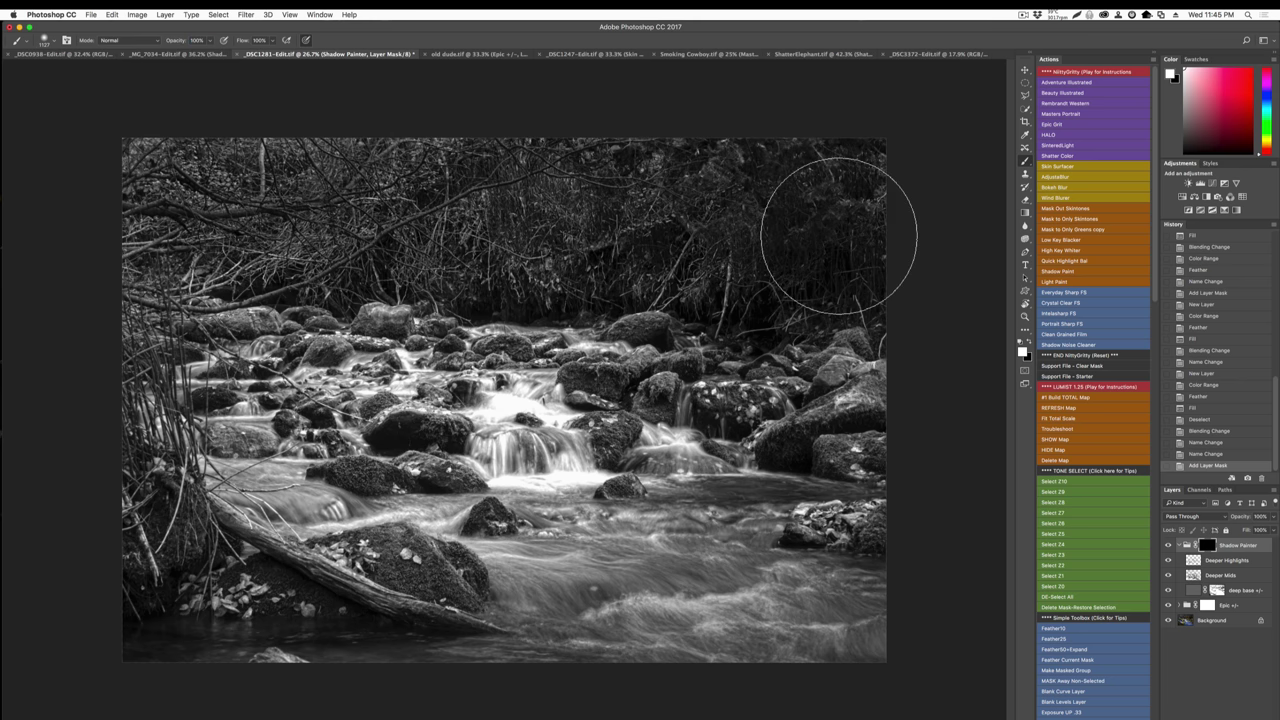
{"action": "mouse_move", "coordinate": [210, 298]}
{"action": "left_mouse_down"}
{"action": "mouse_move", "coordinate": [178, 520]}
{"action": "mouse_move", "coordinate": [355, 640]}
{"action": "mouse_move", "coordinate": [322, 608]}
{"action": "left_mouse_up"}
{"action": "mouse_move", "coordinate": [856, 343]}
{"action": "left_mouse_down"}
{"action": "mouse_move", "coordinate": [875, 624]}
{"action": "mouse_move", "coordinate": [489, 705]}
{"action": "mouse_move", "coordinate": [212, 696]}
{"action": "mouse_move", "coordinate": [410, 717]}
{"action": "mouse_move", "coordinate": [156, 670]}
{"action": "mouse_move", "coordinate": [287, 708]}
{"action": "mouse_move", "coordinate": [852, 661]}
{"action": "left_mouse_up"}
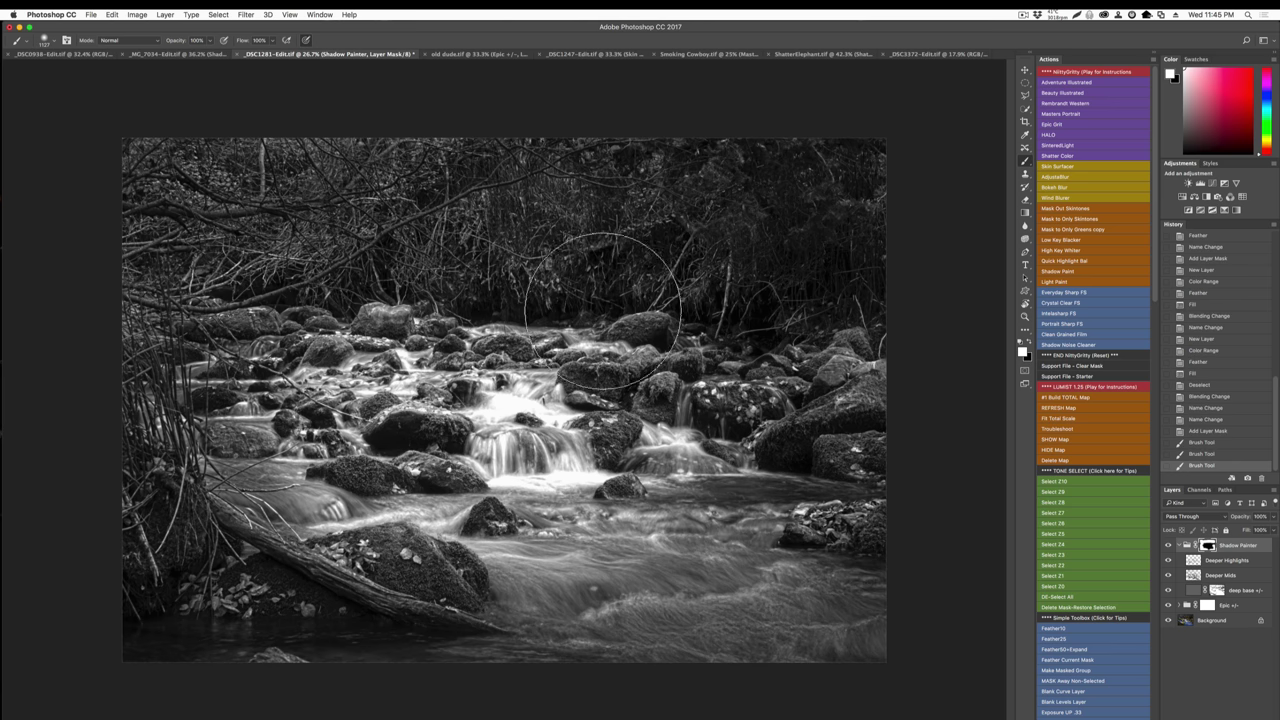
Close _DSC1281-Edit.tif without saving the changes.
{"action": "key", "text": "super+w"}
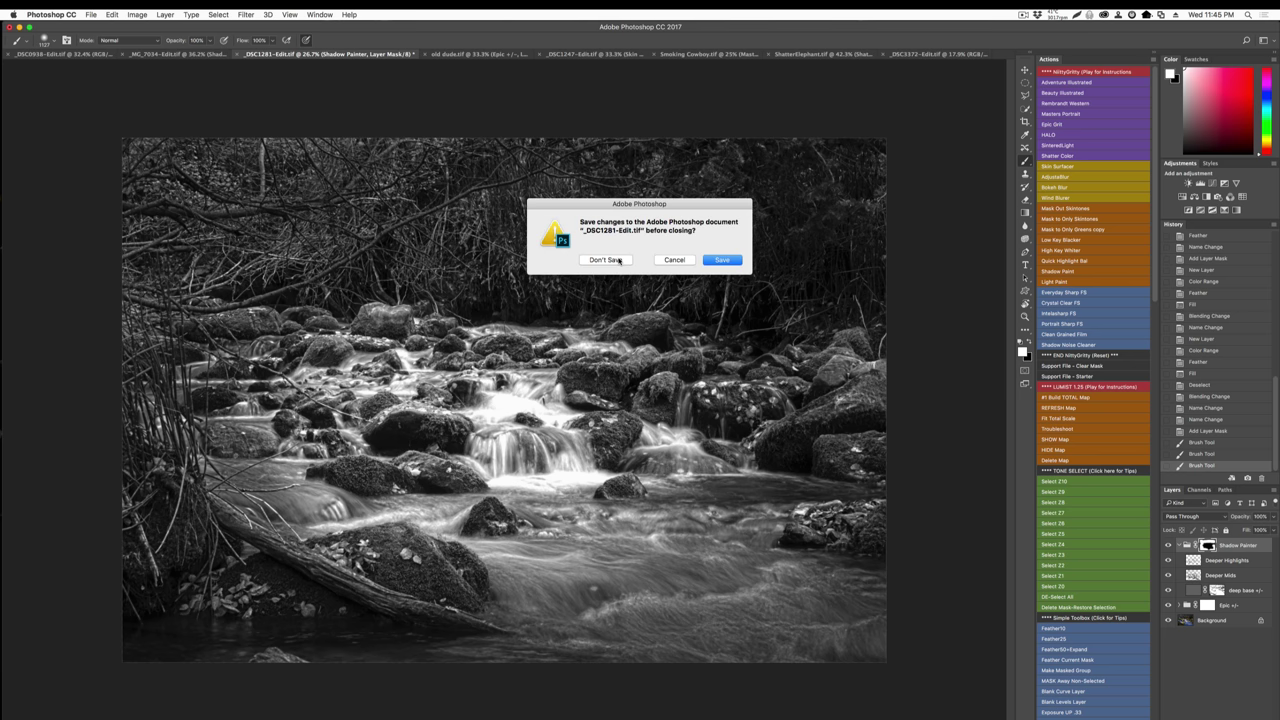
{"action": "left_click", "coordinate": [618, 259]}
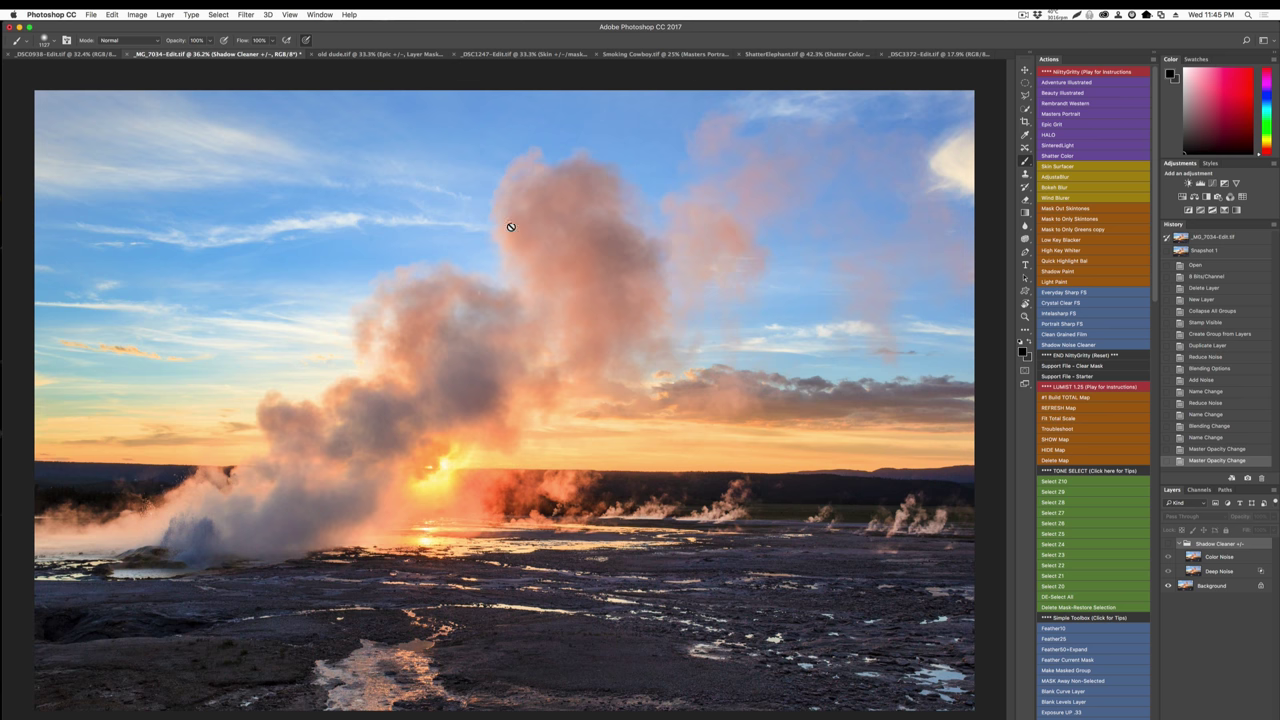
Examine the geyser photo _MG_7034-Edit.tif at 100% and closer, checking the dark foreground for shadow noise.
{"action": "scroll", "coordinate": [482, 555], "scroll_direction": "up", "scroll_amount": 1}
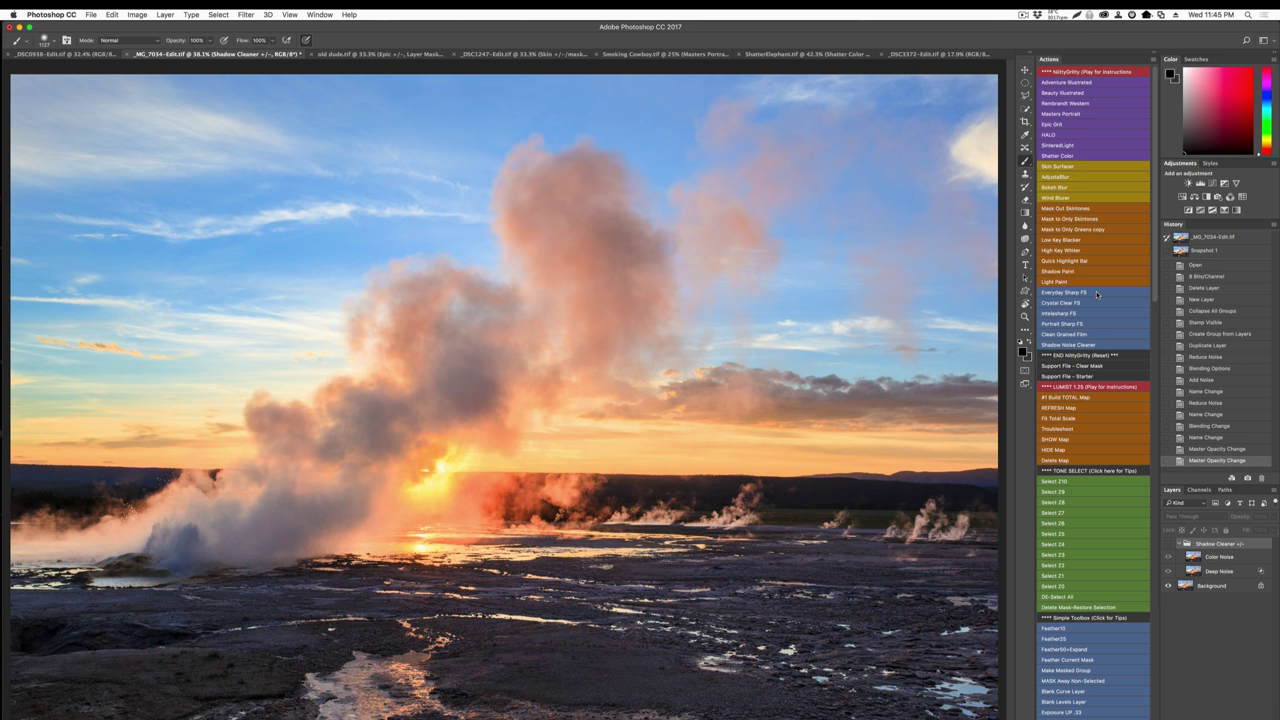
{"action": "scroll", "coordinate": [430, 485], "scroll_direction": "up", "scroll_amount": 1}
{"action": "key", "text": "v"}
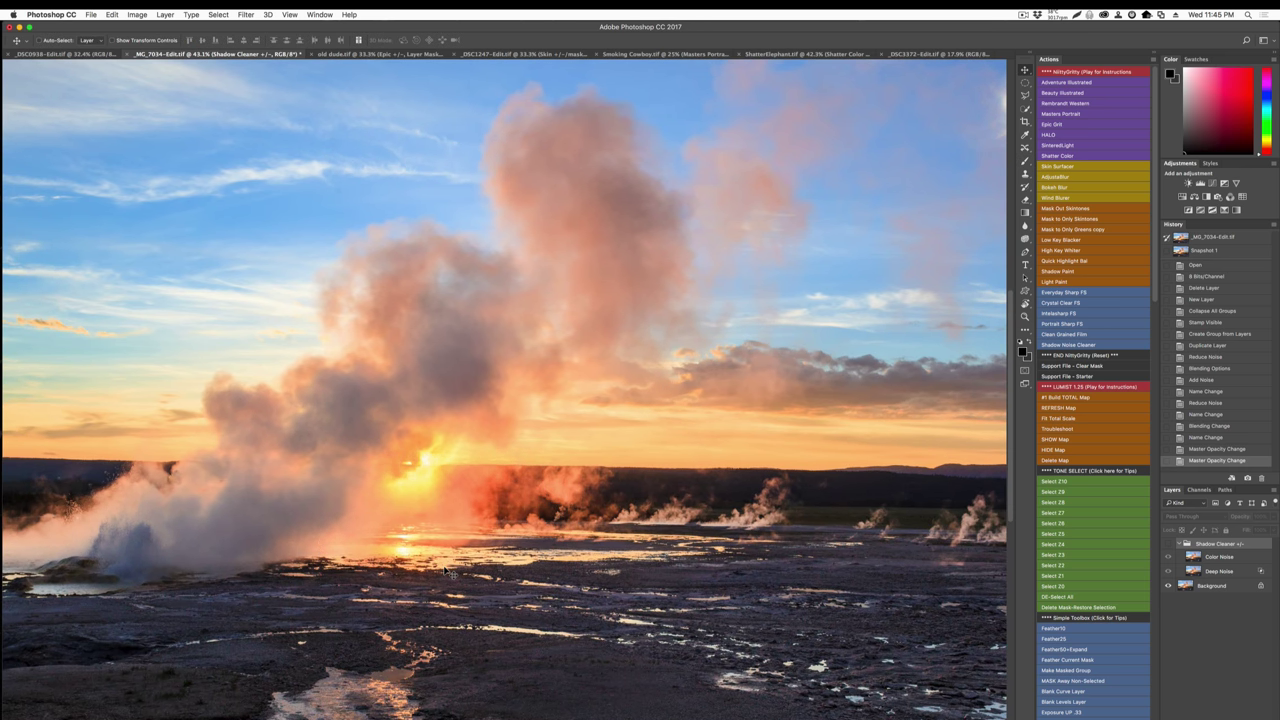
{"action": "scroll", "coordinate": [275, 632], "scroll_direction": "up", "scroll_amount": 3}
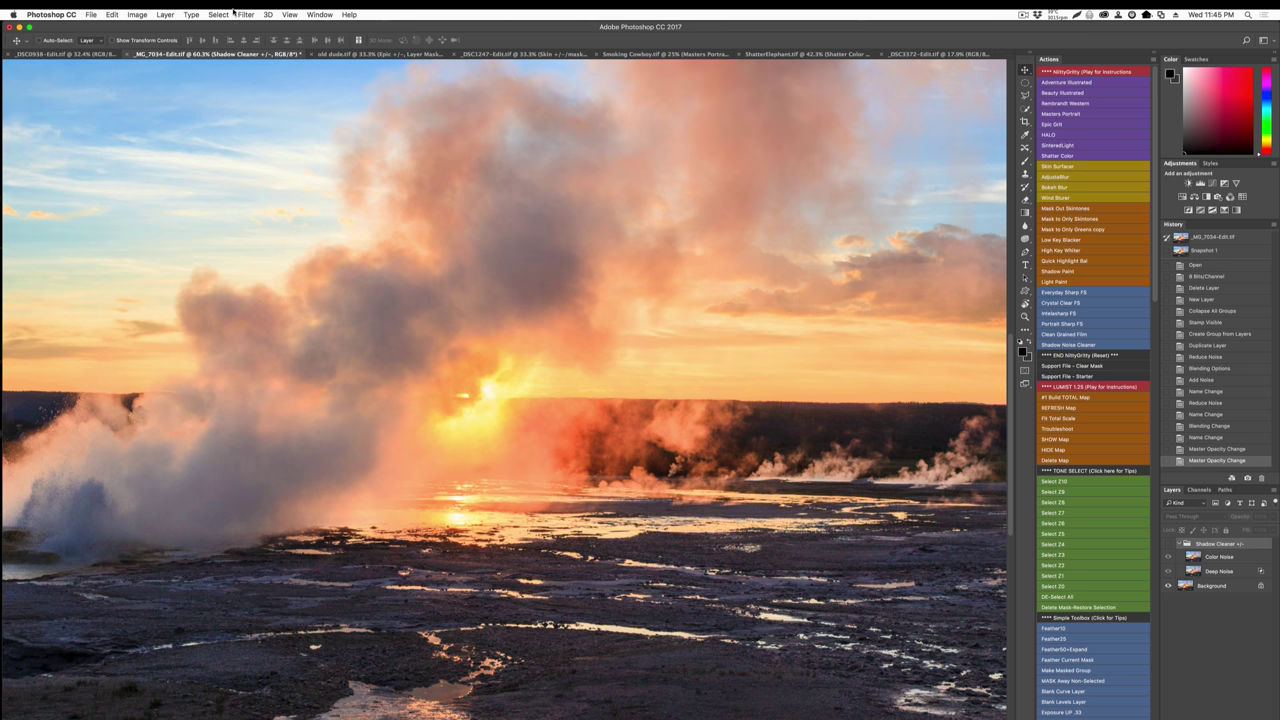
{"action": "key", "text": "z"}
{"action": "left_click", "coordinate": [244, 41]}
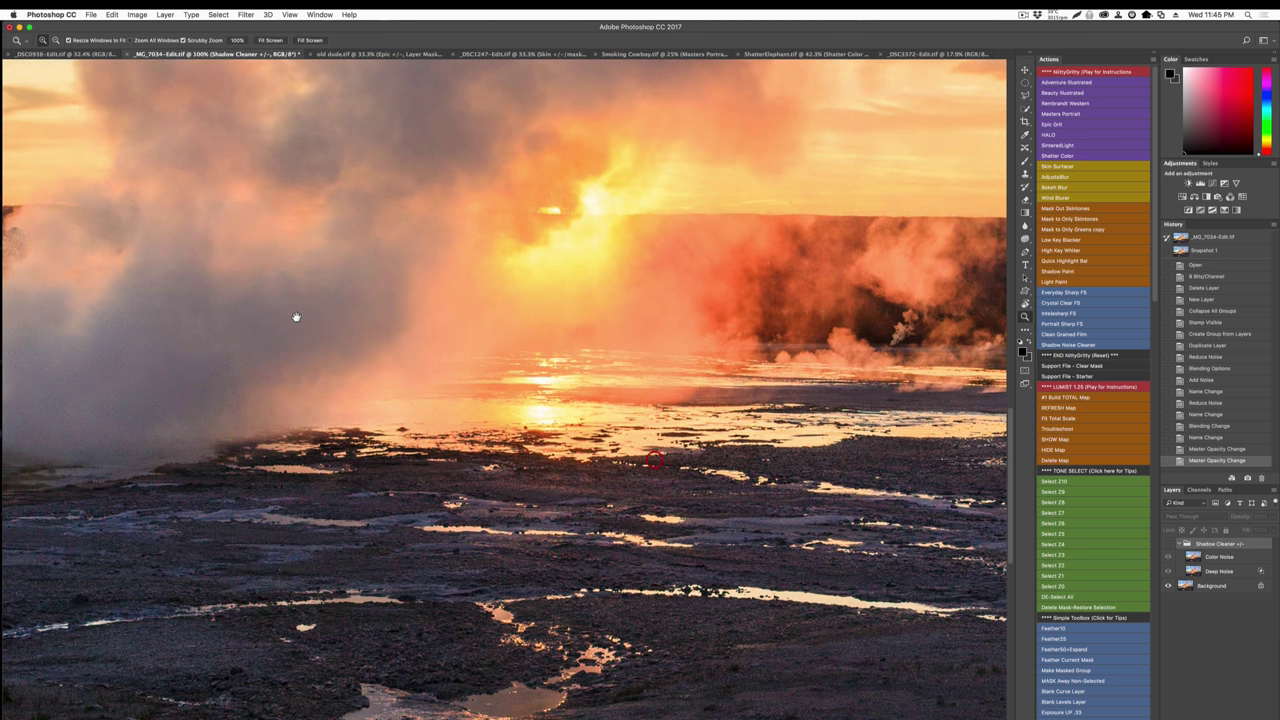
{"action": "left_click_drag", "start_coordinate": [295, 317], "coordinate": [483, 342]}
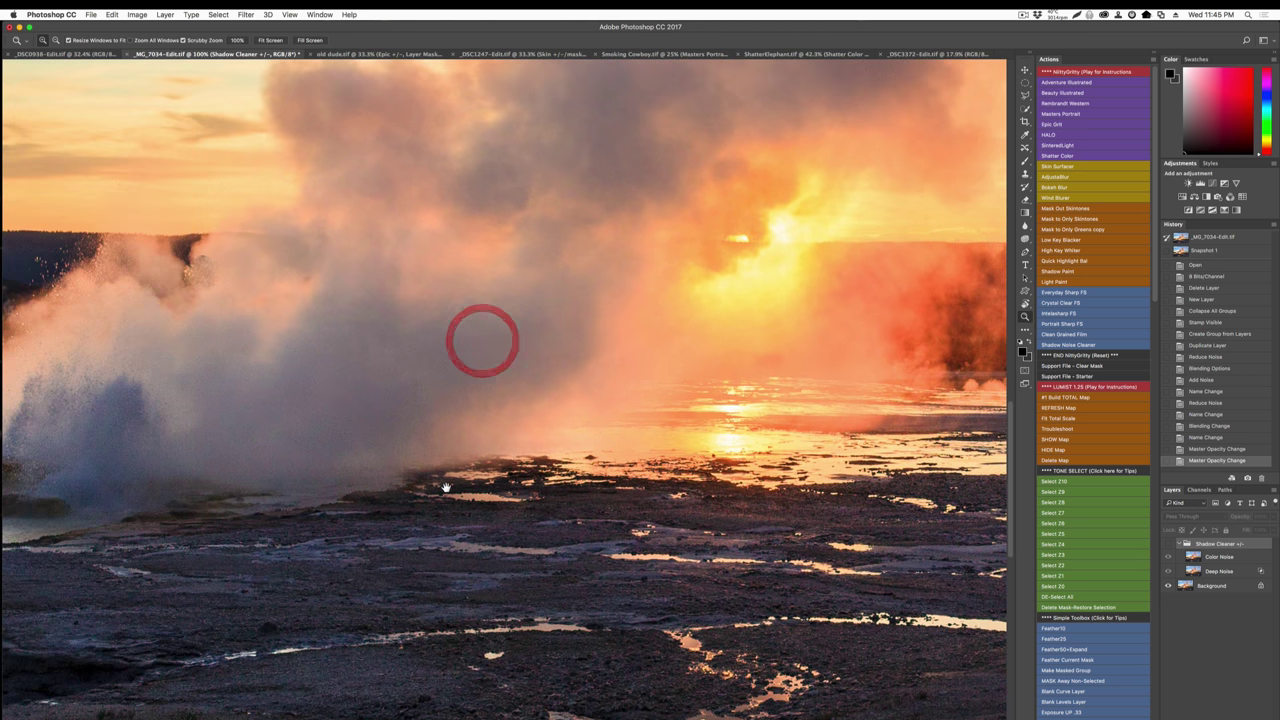
{"action": "left_click_drag", "start_coordinate": [450, 538], "coordinate": [506, 431]}
{"action": "left_click_drag", "start_coordinate": [332, 479], "coordinate": [510, 429]}
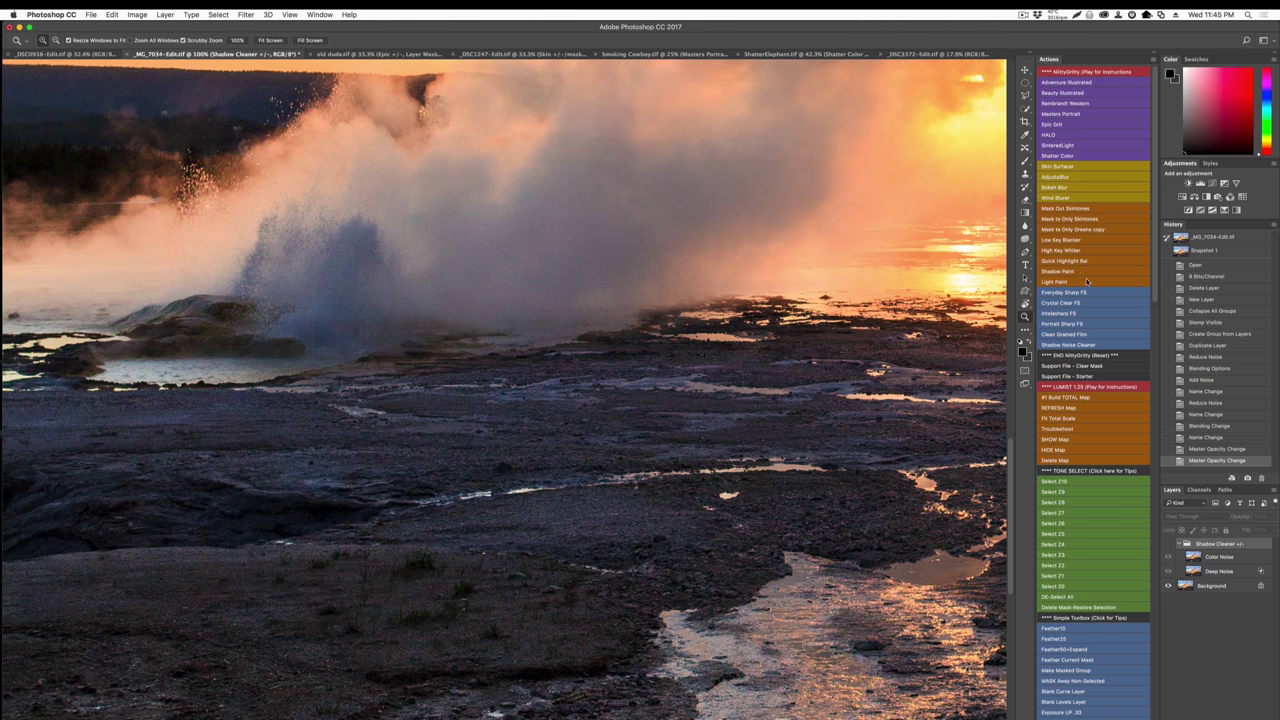
{"action": "left_click_drag", "start_coordinate": [671, 299], "coordinate": [582, 298]}
{"action": "left_click_drag", "start_coordinate": [706, 213], "coordinate": [580, 342]}
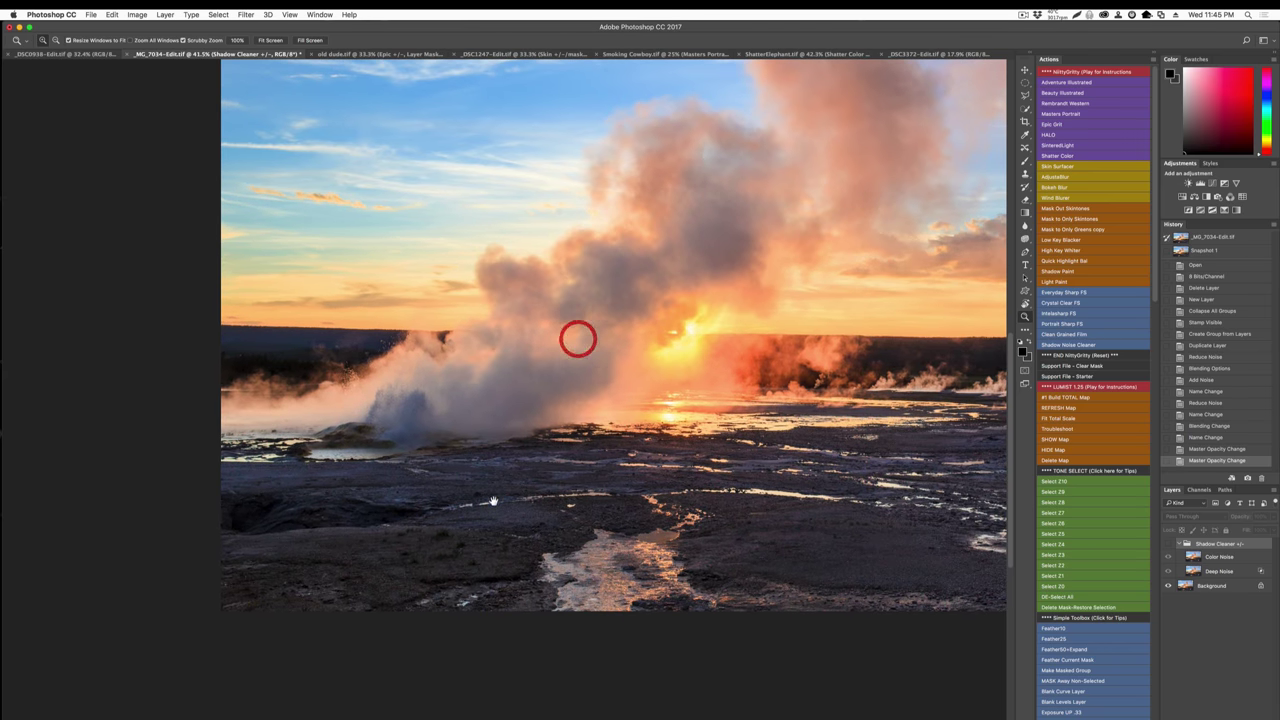
{"action": "left_click", "coordinate": [441, 492]}
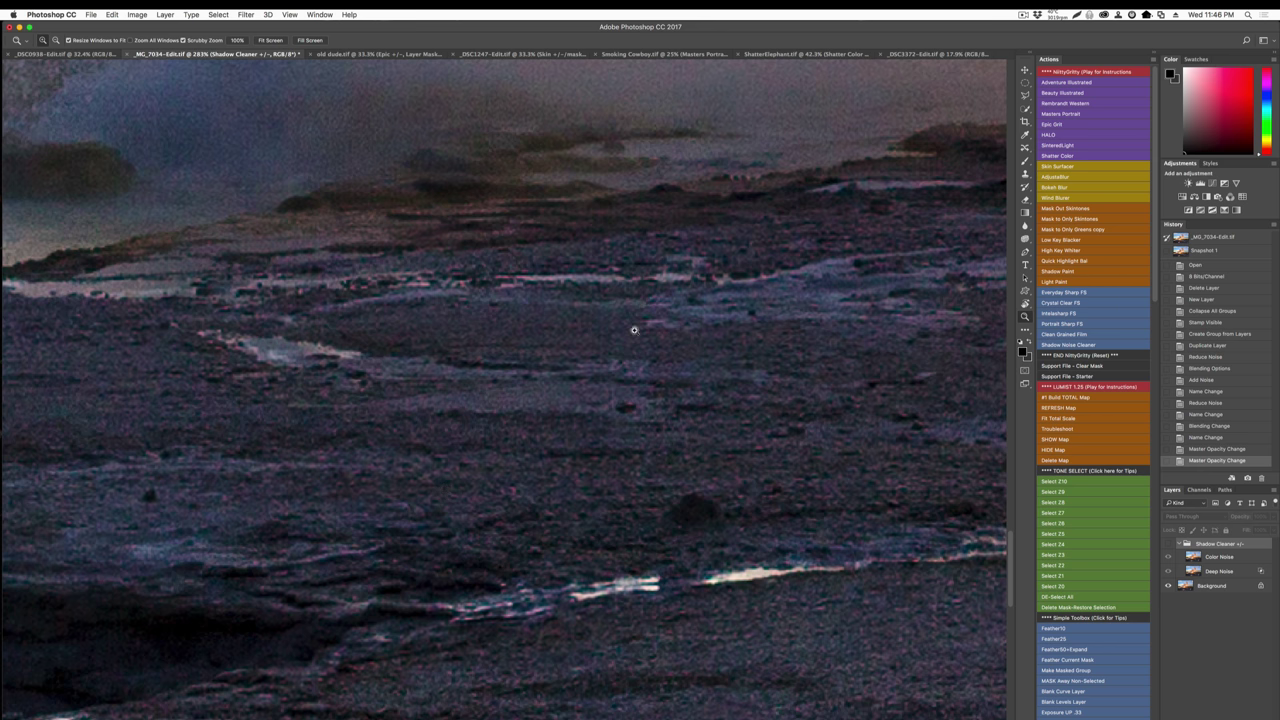
{"action": "scroll", "coordinate": [399, 294], "scroll_direction": "down", "scroll_amount": 3}
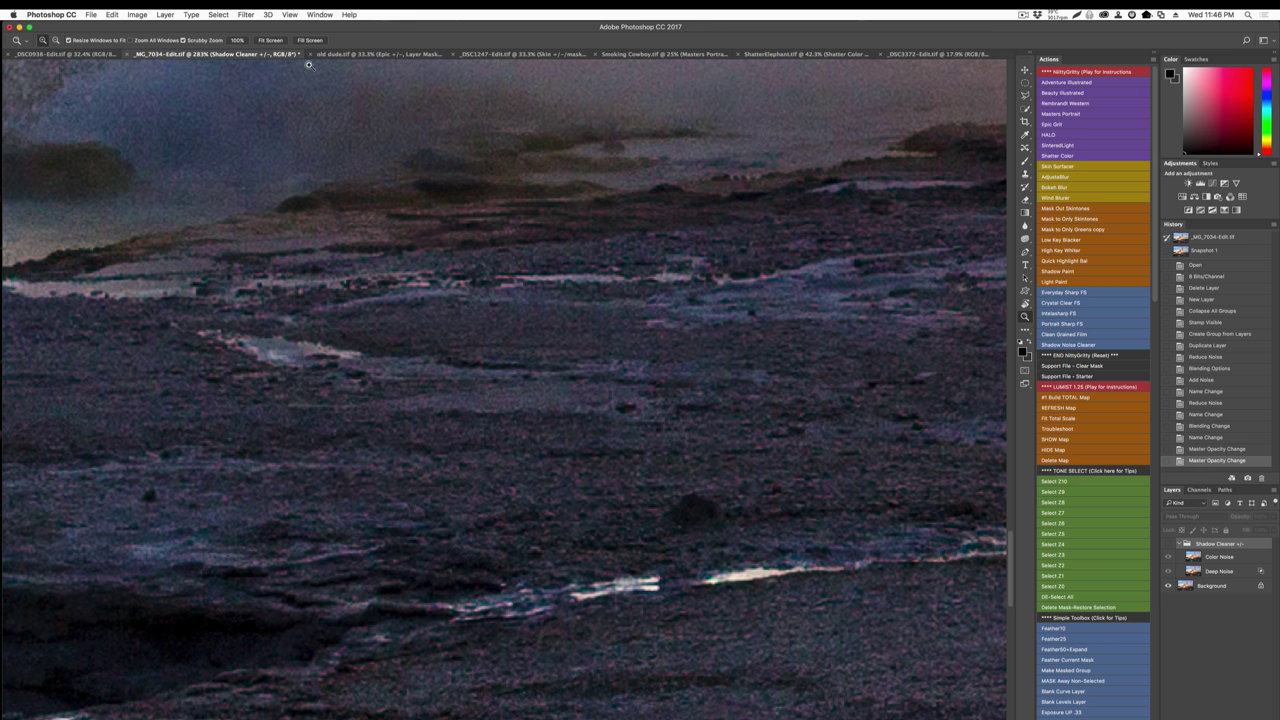
{"action": "left_click", "coordinate": [234, 40]}
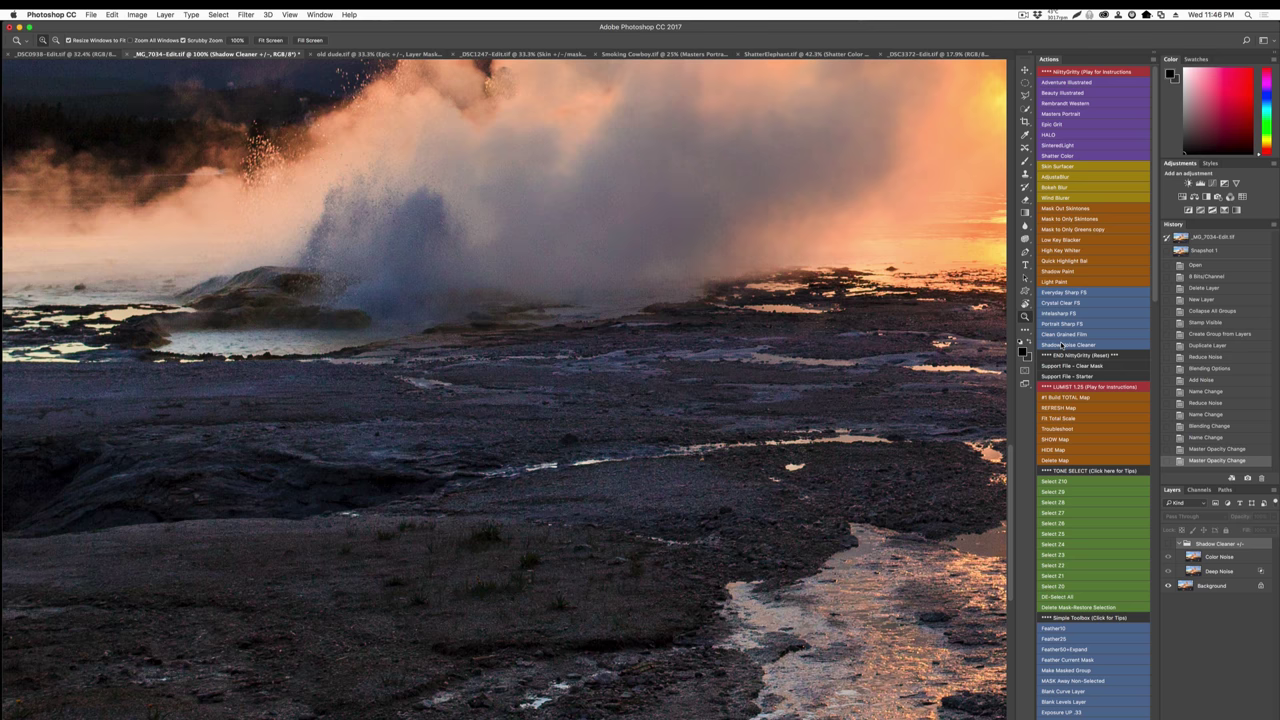
Run the Shadow Noise Cleaner and Everyday Sharp FS actions on the geyser photo.
{"action": "left_click", "coordinate": [1050, 345]}
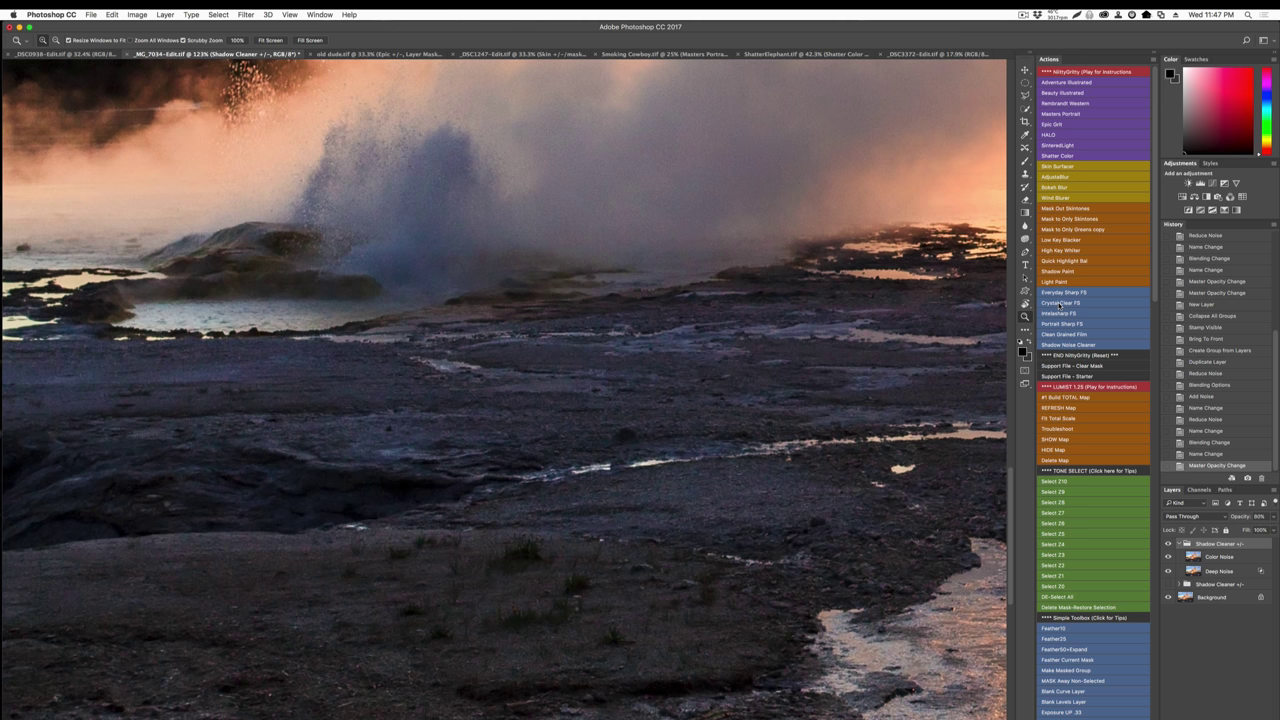
{"action": "left_click", "coordinate": [1066, 294]}
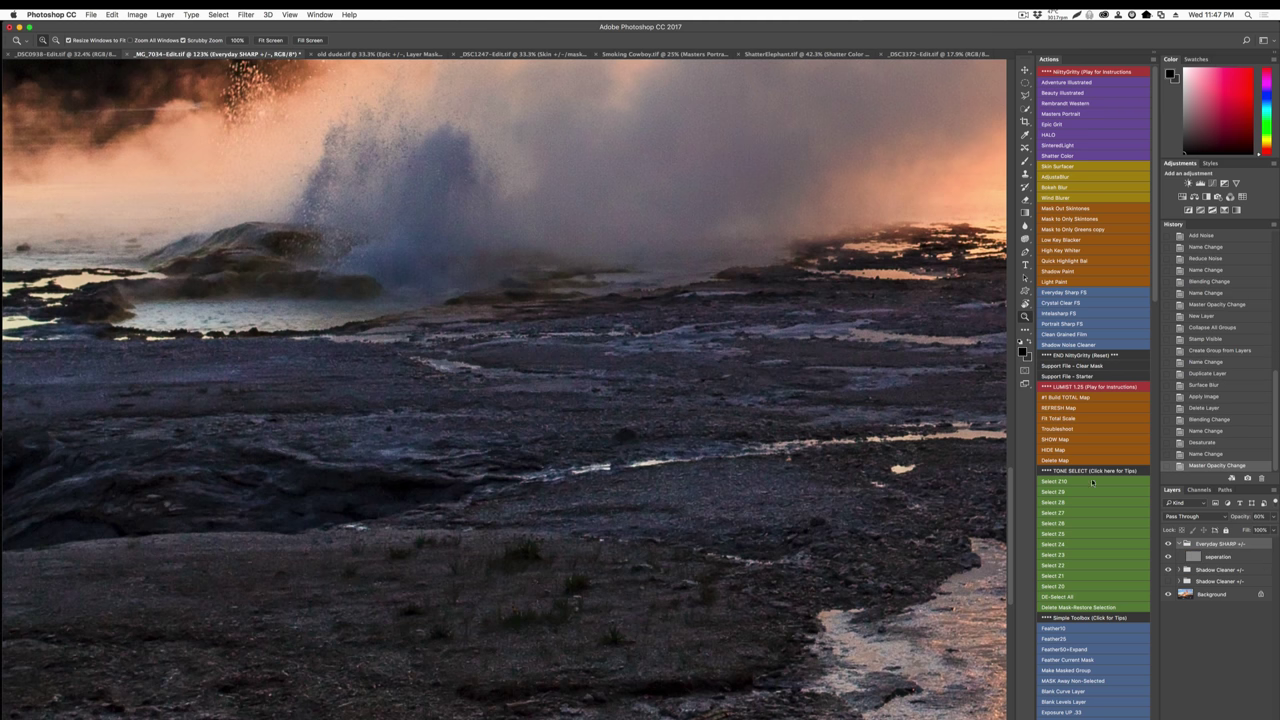
Compare the geyser photo with the Everyday SHARP +/- group off and on, and review the whole image.
{"action": "left_click", "coordinate": [1169, 544]}
{"action": "left_click", "coordinate": [1171, 545]}
{"action": "left_click", "coordinate": [1171, 545]}
{"action": "left_click", "coordinate": [1171, 545]}
{"action": "left_click", "coordinate": [1171, 545]}
{"action": "left_click", "coordinate": [1170, 545]}
{"action": "left_click", "coordinate": [1170, 545]}
{"action": "left_click", "coordinate": [1170, 545]}
{"action": "left_click", "coordinate": [1170, 545]}
{"action": "left_click", "coordinate": [1170, 545]}
{"action": "scroll", "coordinate": [382, 296], "scroll_direction": "down", "scroll_amount": 10}
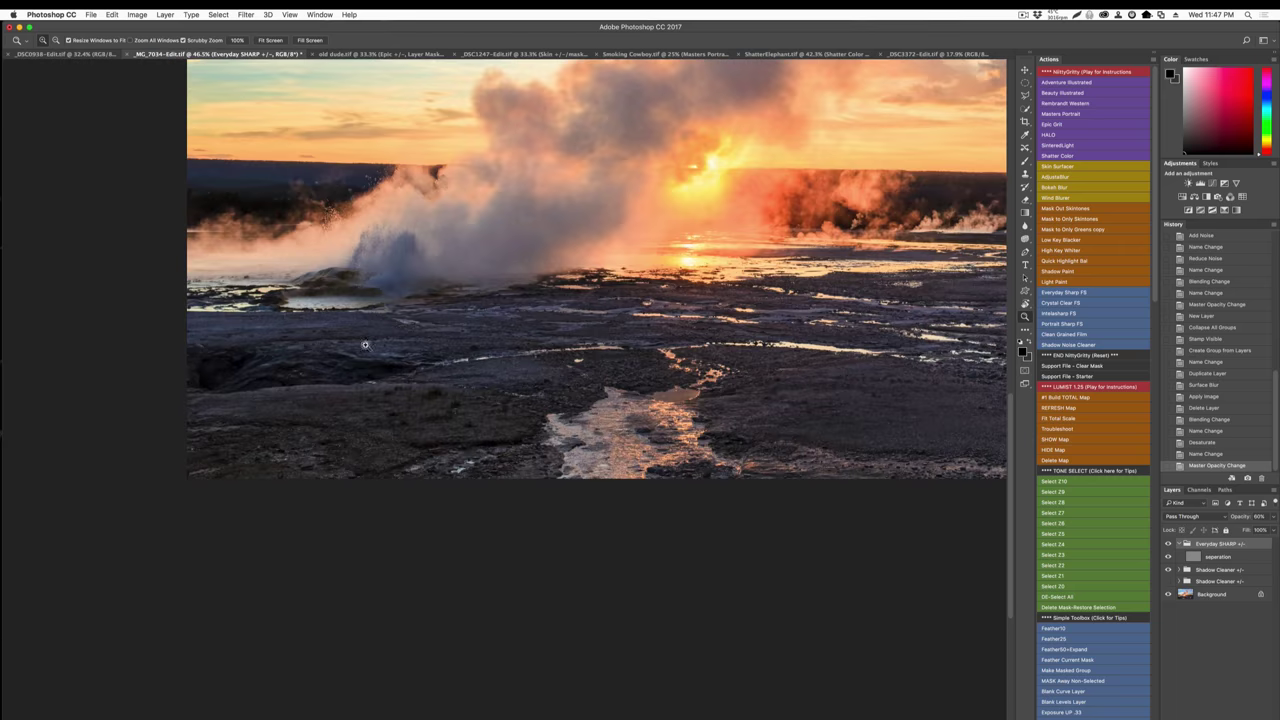
{"action": "scroll", "coordinate": [432, 356], "scroll_direction": "down", "scroll_amount": 7}
{"action": "scroll", "coordinate": [434, 360], "scroll_direction": "up", "scroll_amount": 8}
{"action": "scroll", "coordinate": [417, 509], "scroll_direction": "down", "scroll_amount": 5}
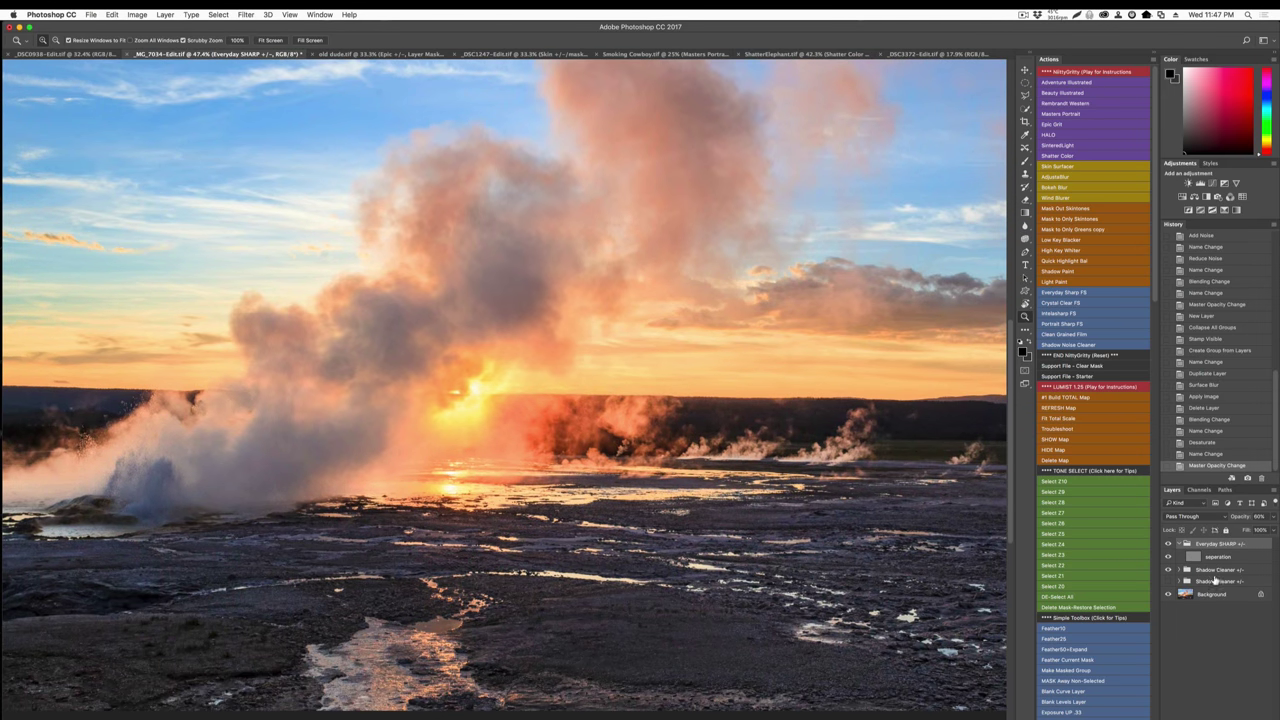
Delete the hidden lower Shadow Cleaner +/- group and combine the Everyday SHARP +/- and remaining Shadow Cleaner +/- groups into one group.
{"action": "left_click", "coordinate": [1218, 573], "text": "shift"}
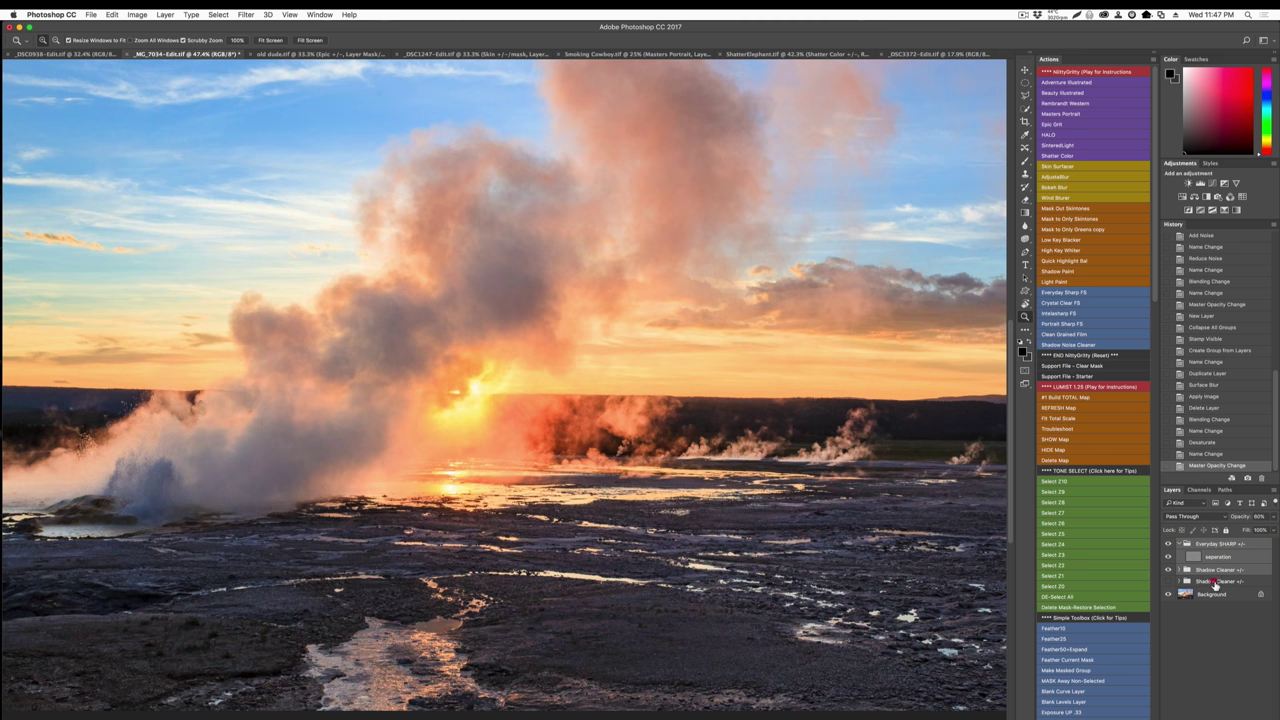
{"action": "left_click", "coordinate": [1215, 584]}
{"action": "key", "text": "Delete"}
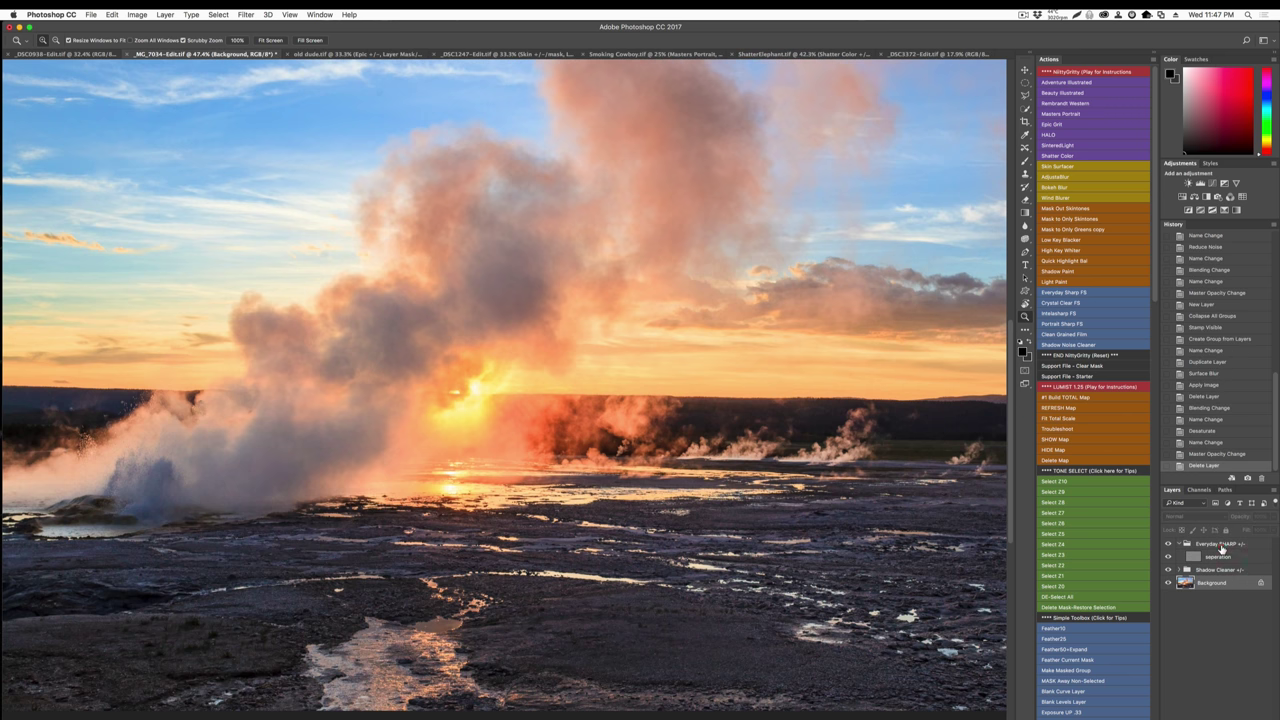
{"action": "left_click", "coordinate": [1220, 546]}
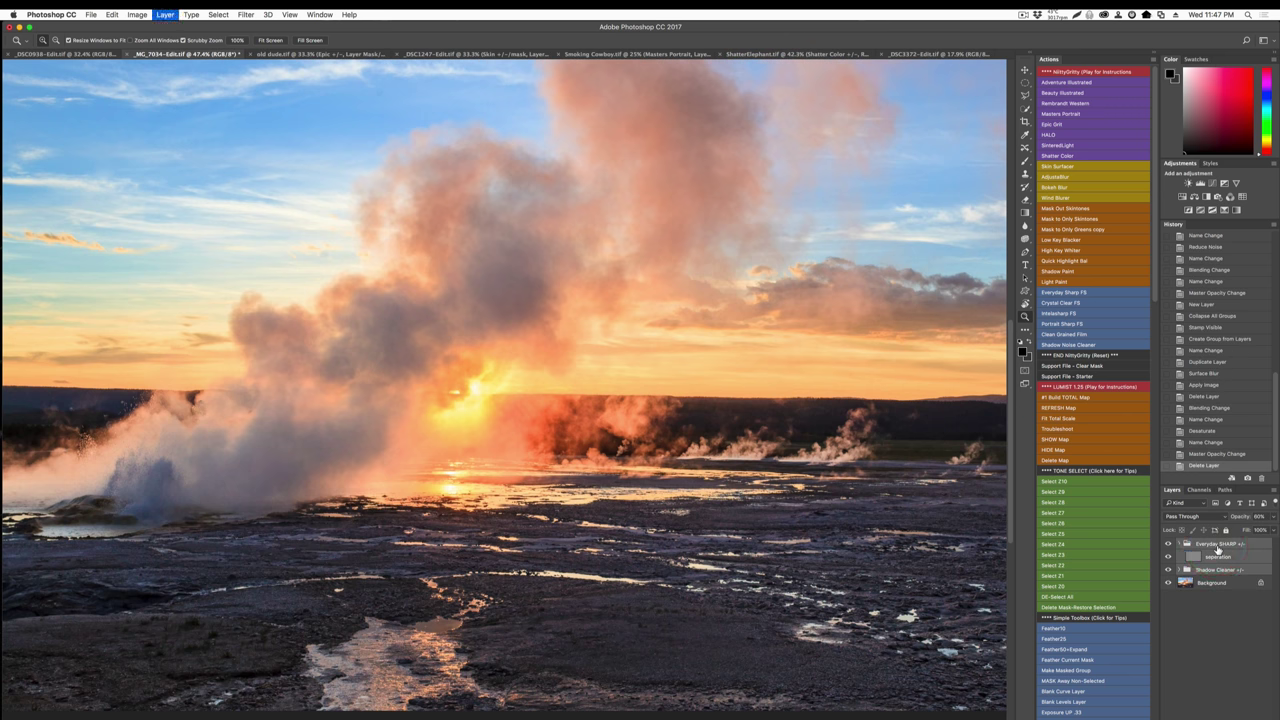
{"action": "key", "text": "super+g"}
Compare the geyser photo before and after by switching the combined group off and on, up close and across the whole image.
{"action": "left_click", "coordinate": [1168, 543]}
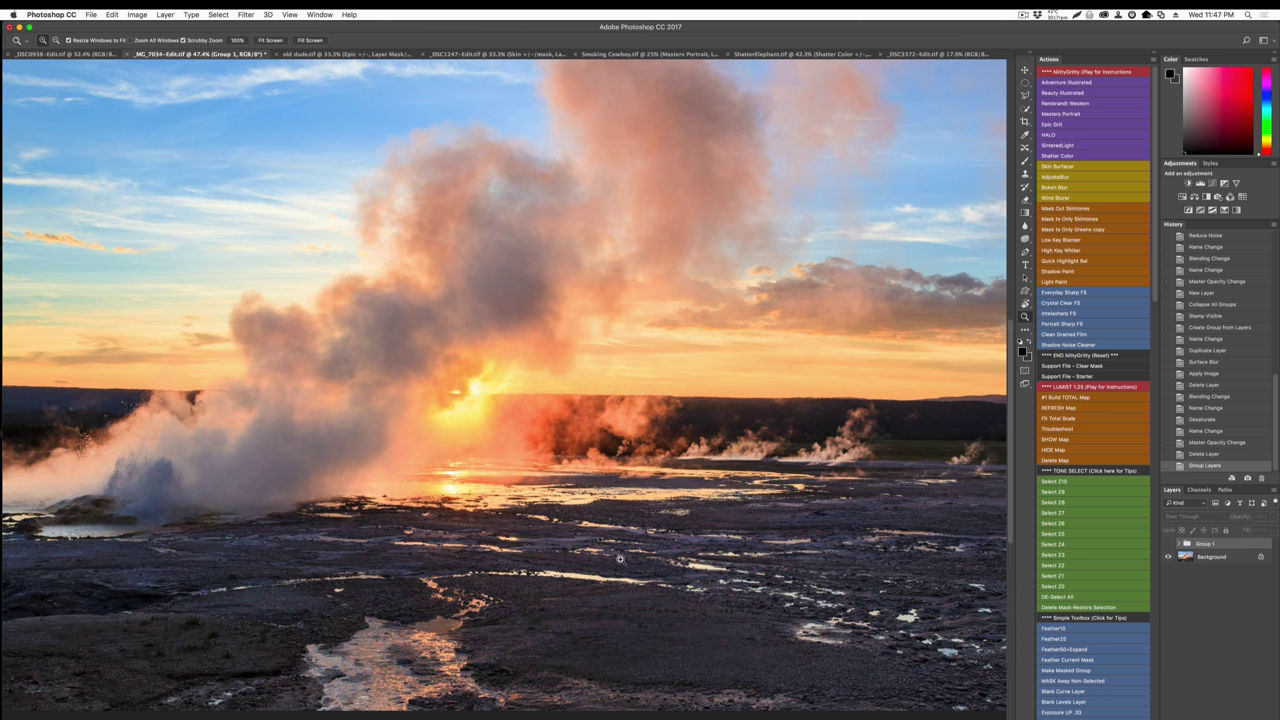
{"action": "left_click", "coordinate": [427, 523]}
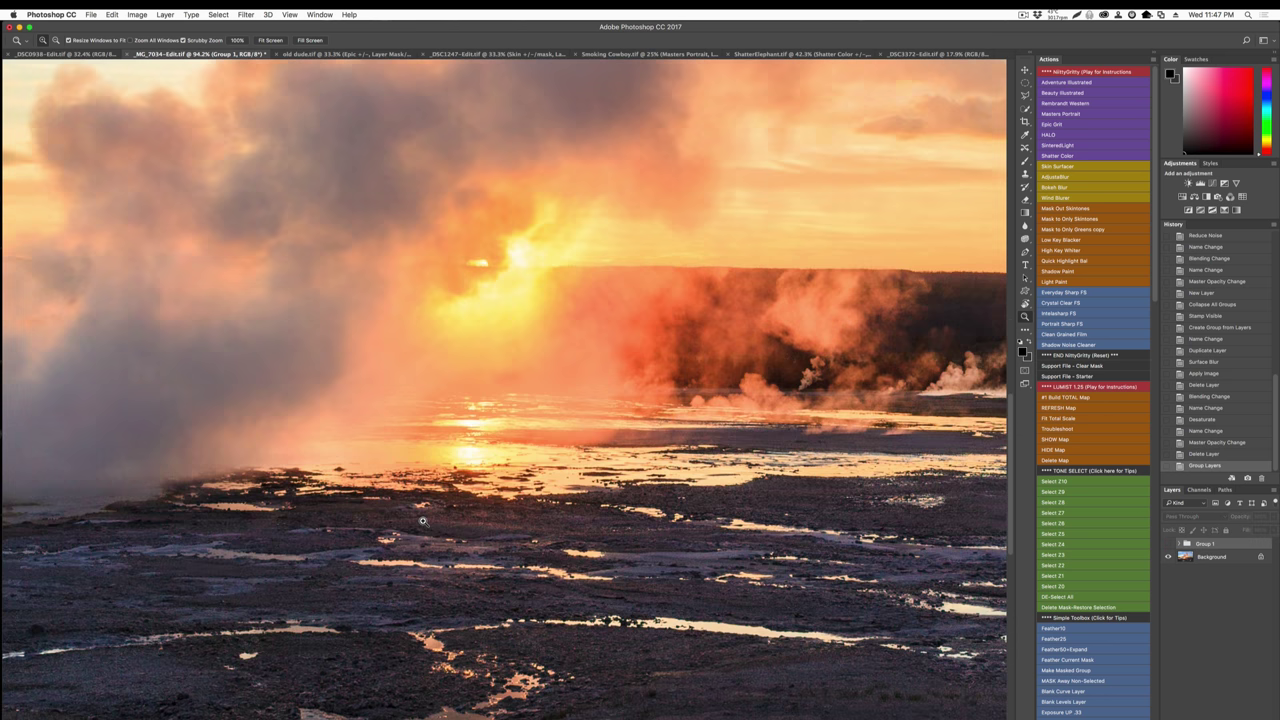
{"action": "left_click", "coordinate": [1168, 544]}
{"action": "left_click", "coordinate": [1168, 544]}
{"action": "left_click", "coordinate": [1168, 544]}
{"action": "left_click", "coordinate": [1168, 543]}
{"action": "left_click", "coordinate": [1168, 543]}
{"action": "left_click", "coordinate": [1168, 543]}
{"action": "left_click", "coordinate": [1168, 543]}
{"action": "left_click", "coordinate": [1168, 543]}
{"action": "left_click", "coordinate": [1168, 543]}
{"action": "key", "text": "super+0"}
{"action": "left_click_drag", "start_coordinate": [514, 496], "coordinate": [504, 497]}
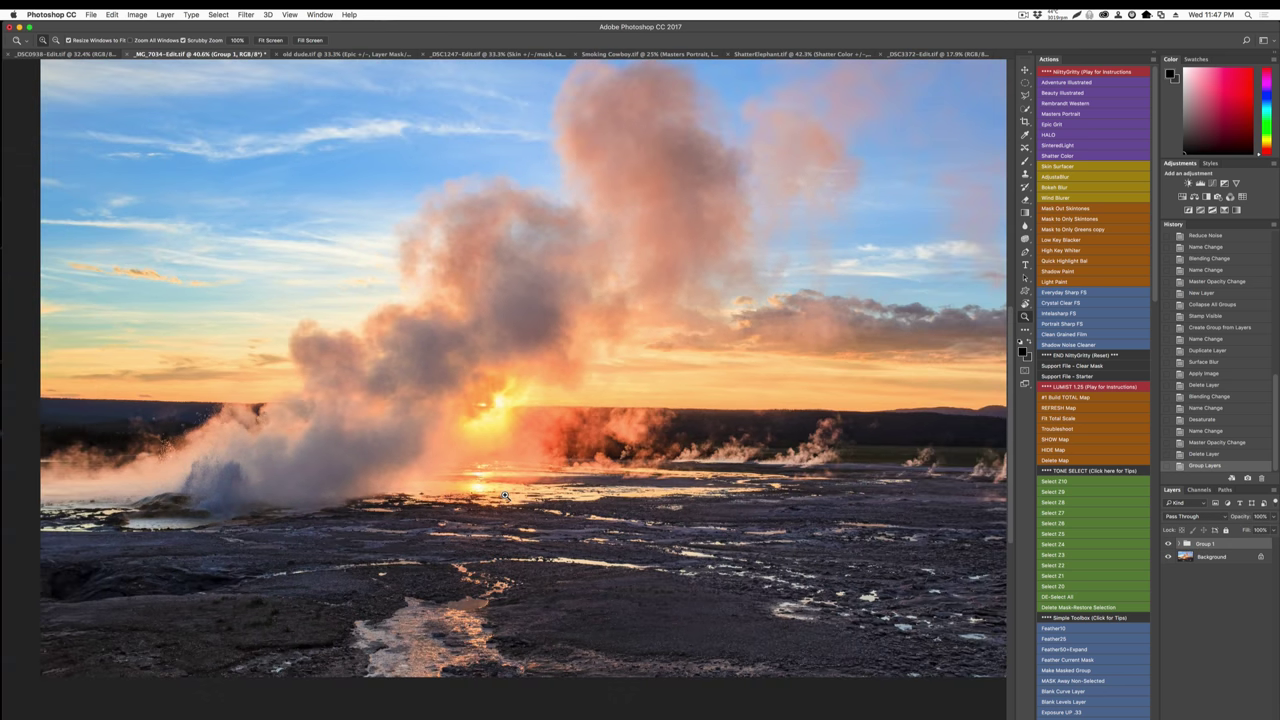
Run the Crystal Clear FS action on the geyser photo and raise the Crystal Clear +/- group's opacity to 100%.
{"action": "left_click_drag", "start_coordinate": [674, 386], "coordinate": [660, 443]}
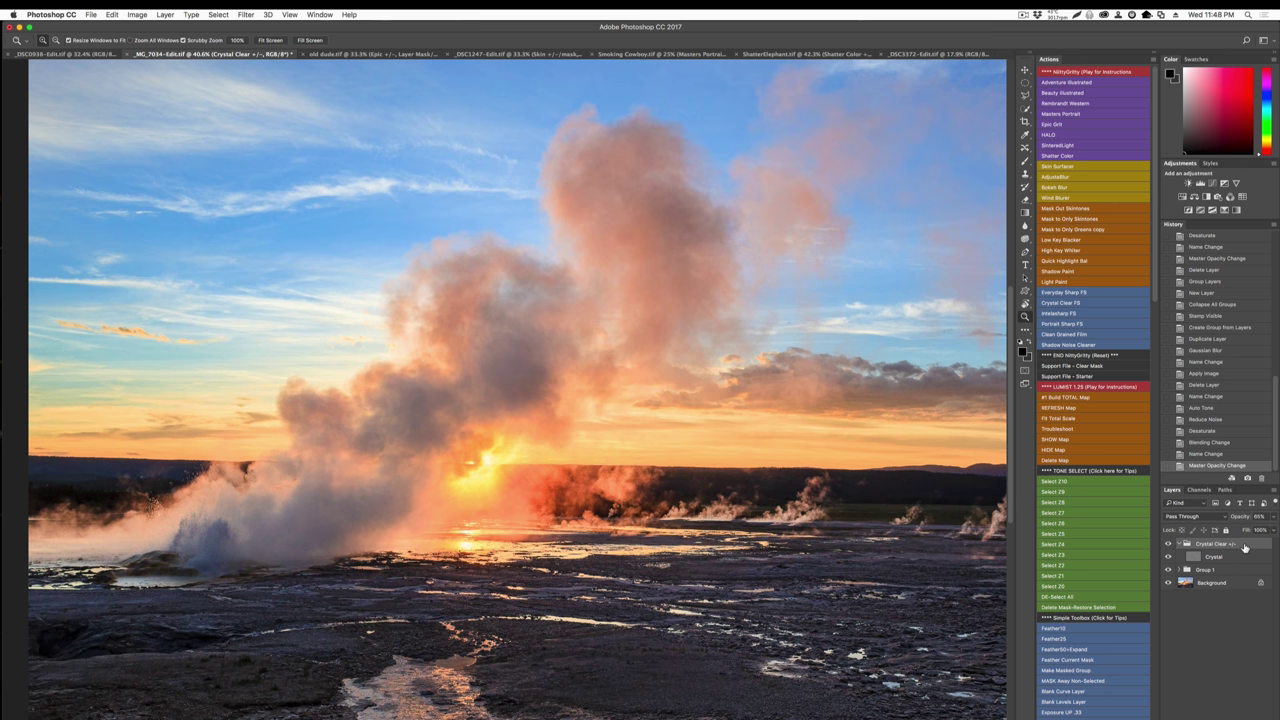
{"action": "left_click", "coordinate": [1230, 556]}
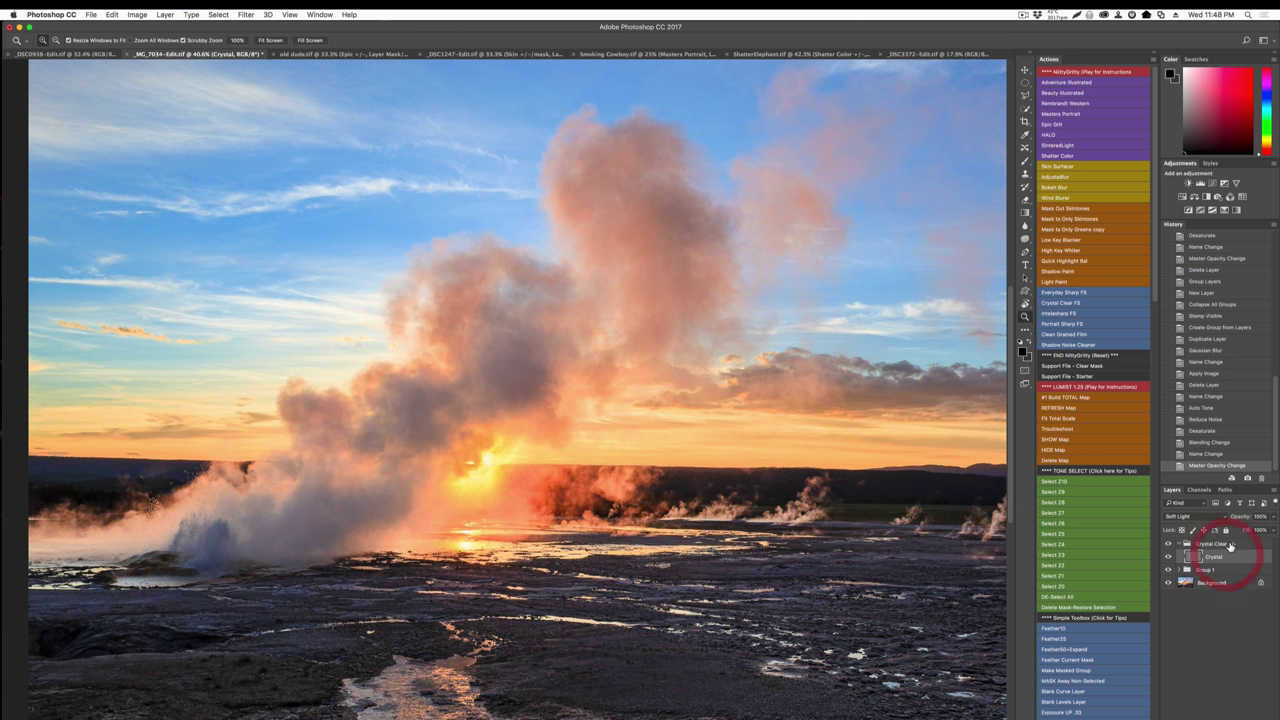
{"action": "left_click", "coordinate": [1230, 545]}
{"action": "left_click_drag", "start_coordinate": [1278, 530], "coordinate": [1279, 523]}
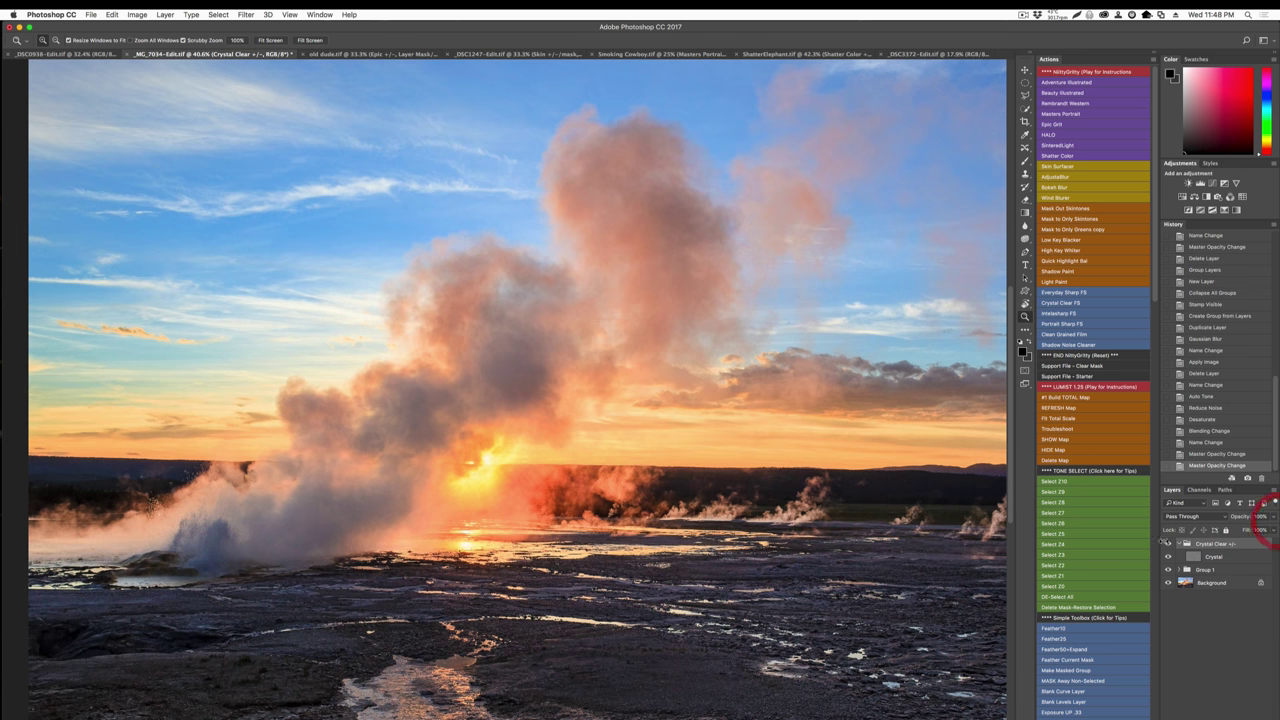
Compare the geyser photo with the Crystal Clear +/- group off and on, and inspect the sunlit water and ground up close.
{"action": "left_click", "coordinate": [1168, 544]}
{"action": "left_click", "coordinate": [1168, 544]}
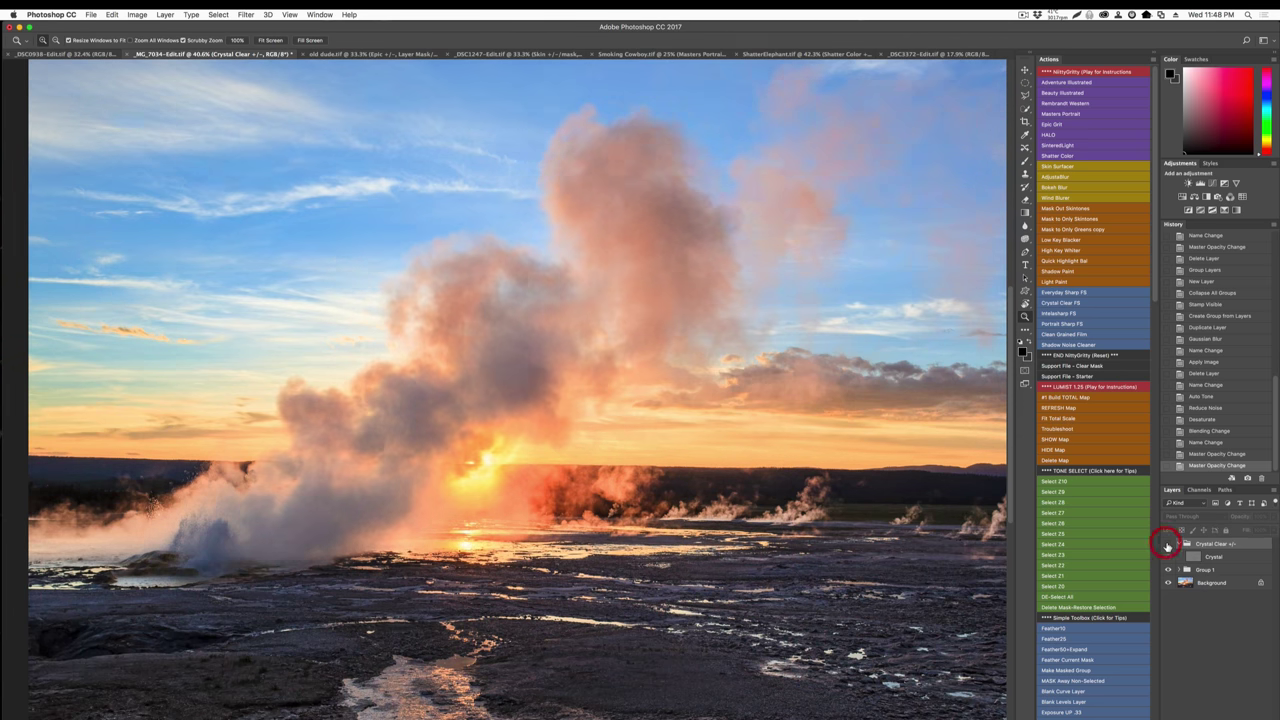
{"action": "left_click", "coordinate": [434, 547]}
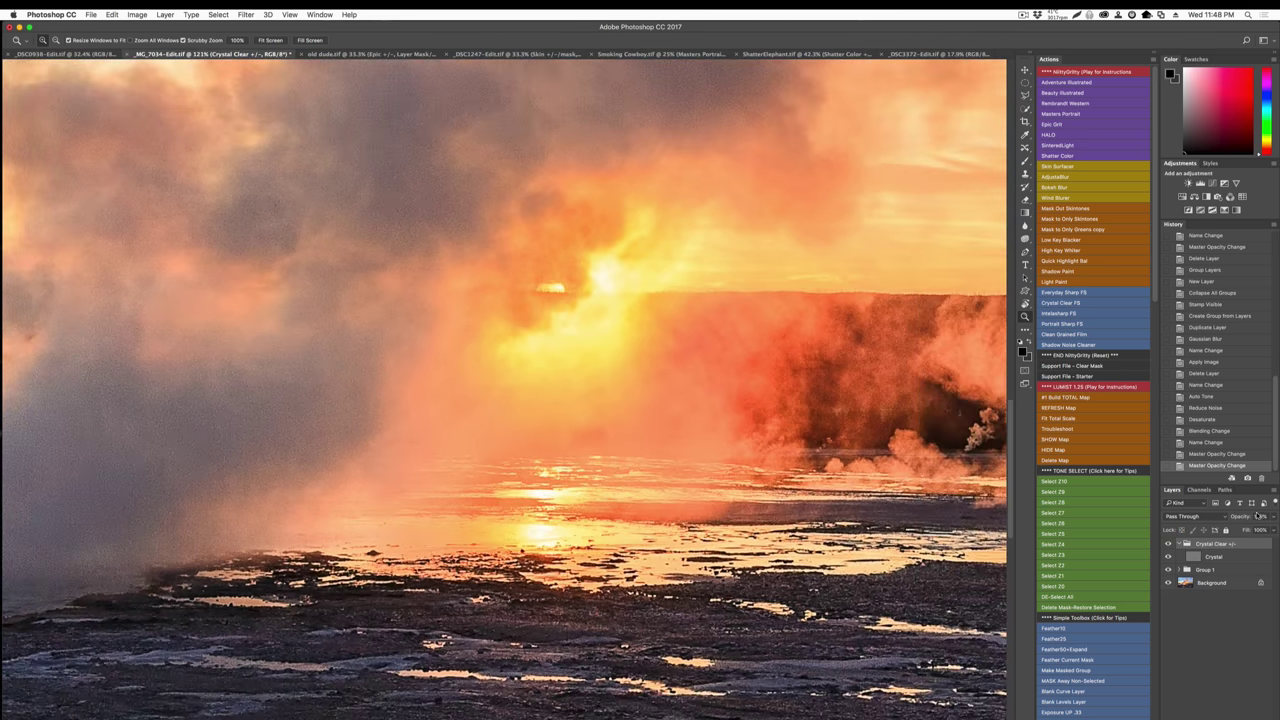
{"action": "left_click_drag", "start_coordinate": [701, 650], "coordinate": [723, 514]}
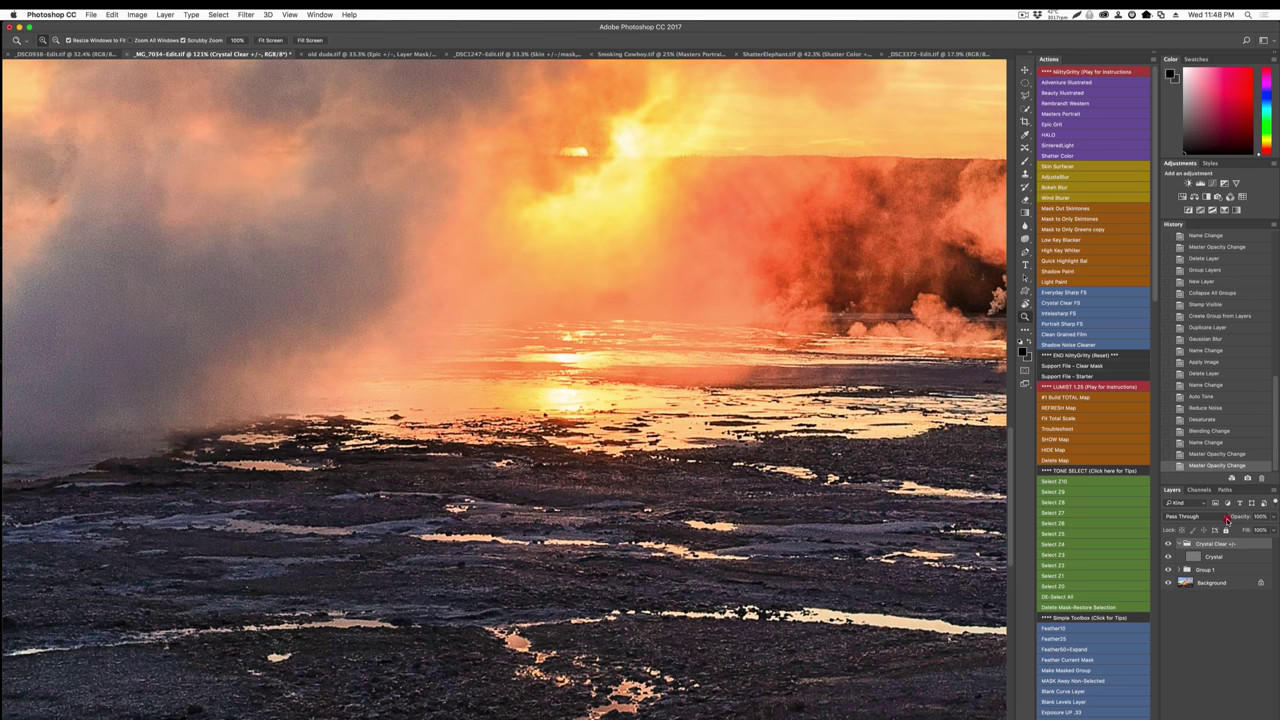
Lower the Crystal Clear +/- group's opacity to about 60% and move the group into Group 1.
{"action": "left_click_drag", "start_coordinate": [1234, 520], "coordinate": [1224, 517]}
{"action": "scroll", "coordinate": [384, 415], "scroll_direction": "down", "scroll_amount": 5}
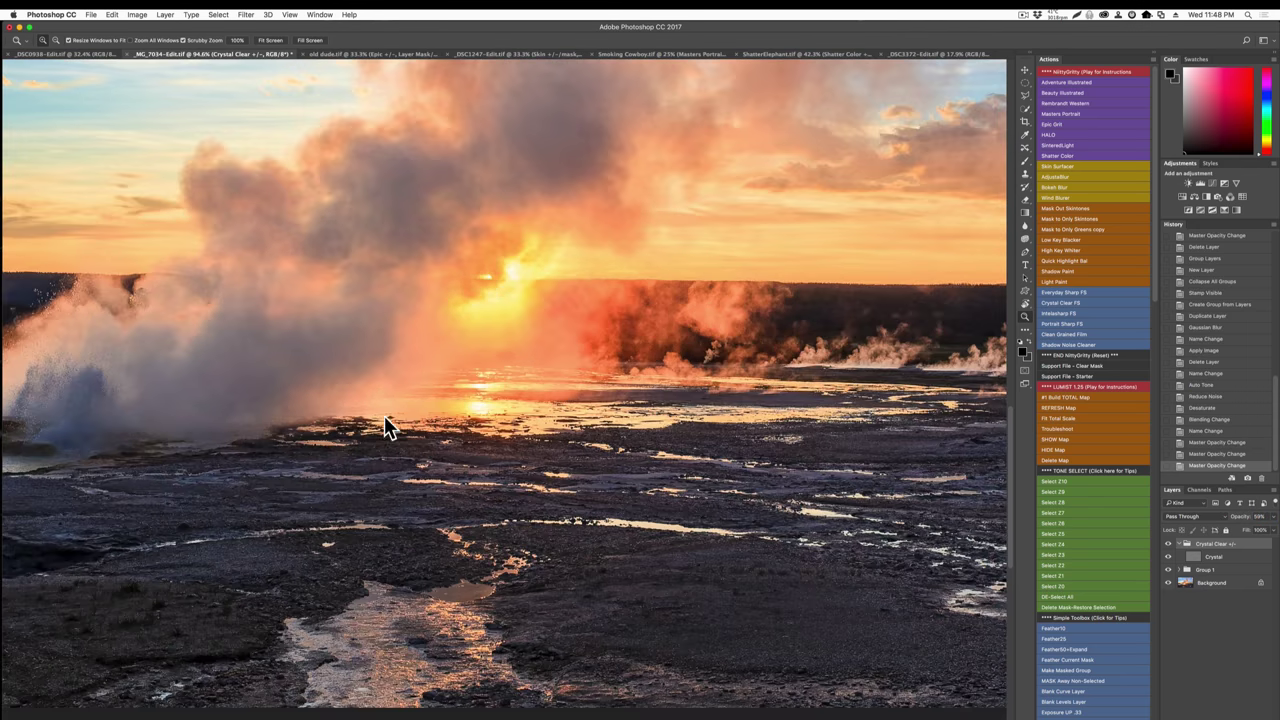
{"action": "scroll", "coordinate": [384, 415], "scroll_direction": "down", "scroll_amount": 2}
{"action": "scroll", "coordinate": [672, 428], "scroll_direction": "down", "scroll_amount": 2}
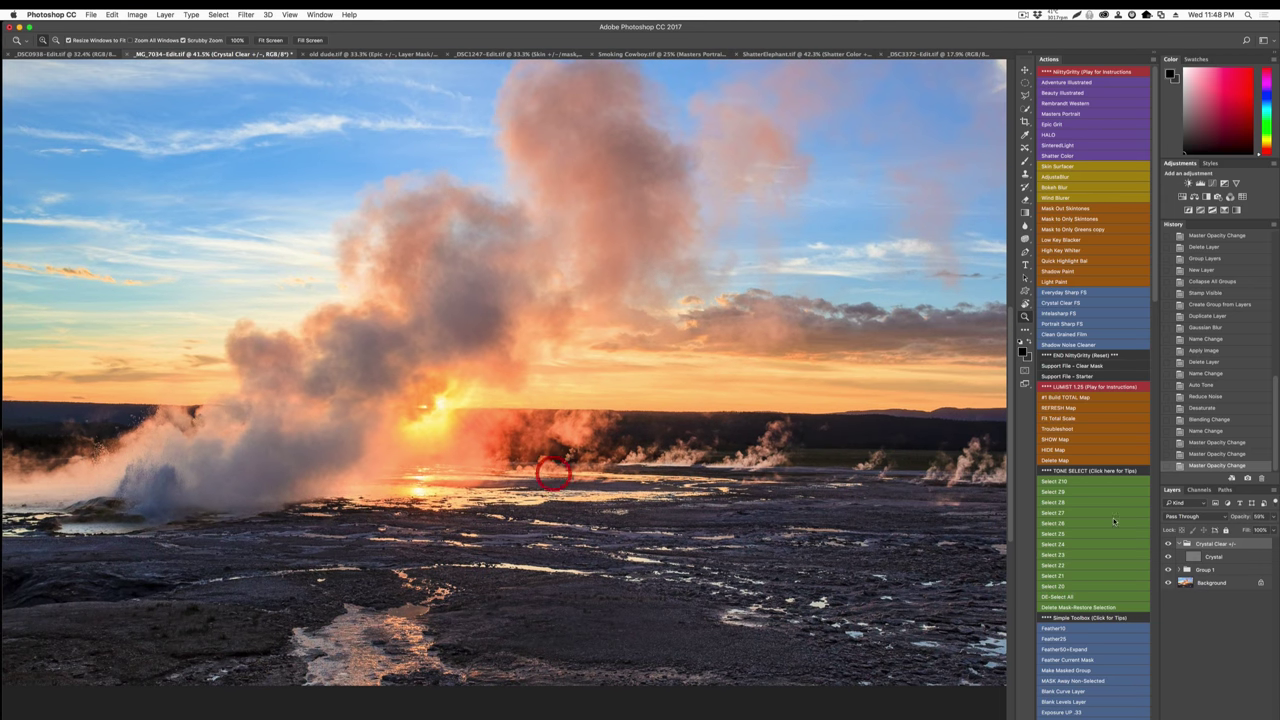
{"action": "left_click_drag", "start_coordinate": [1218, 543], "coordinate": [1208, 566]}
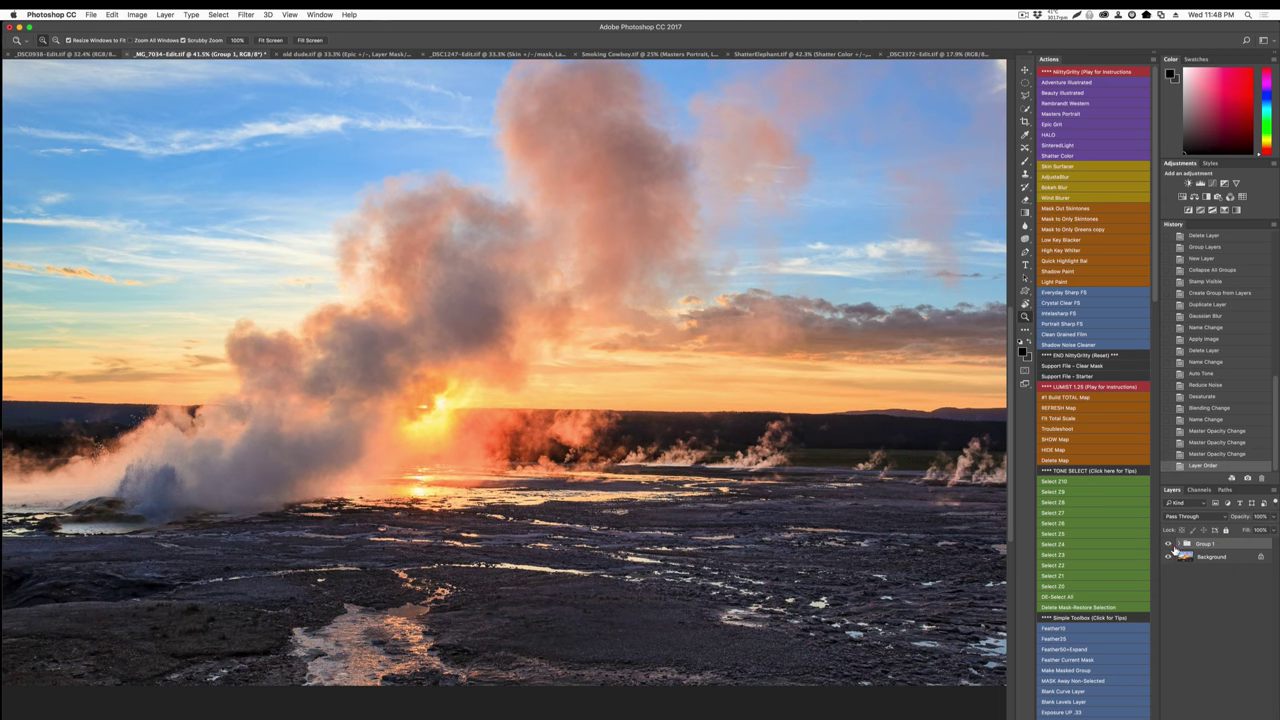
Compare the whole geyser photo before and after by switching Group 1 off and on.
{"action": "left_click", "coordinate": [1169, 545]}
{"action": "left_click", "coordinate": [1169, 545]}
{"action": "left_click", "coordinate": [1169, 545]}
{"action": "left_click", "coordinate": [1169, 545]}
Lower the opacity of the Crystal Clear +/- group inside Group 1 to just under 40%.
{"action": "left_click", "coordinate": [1180, 543]}
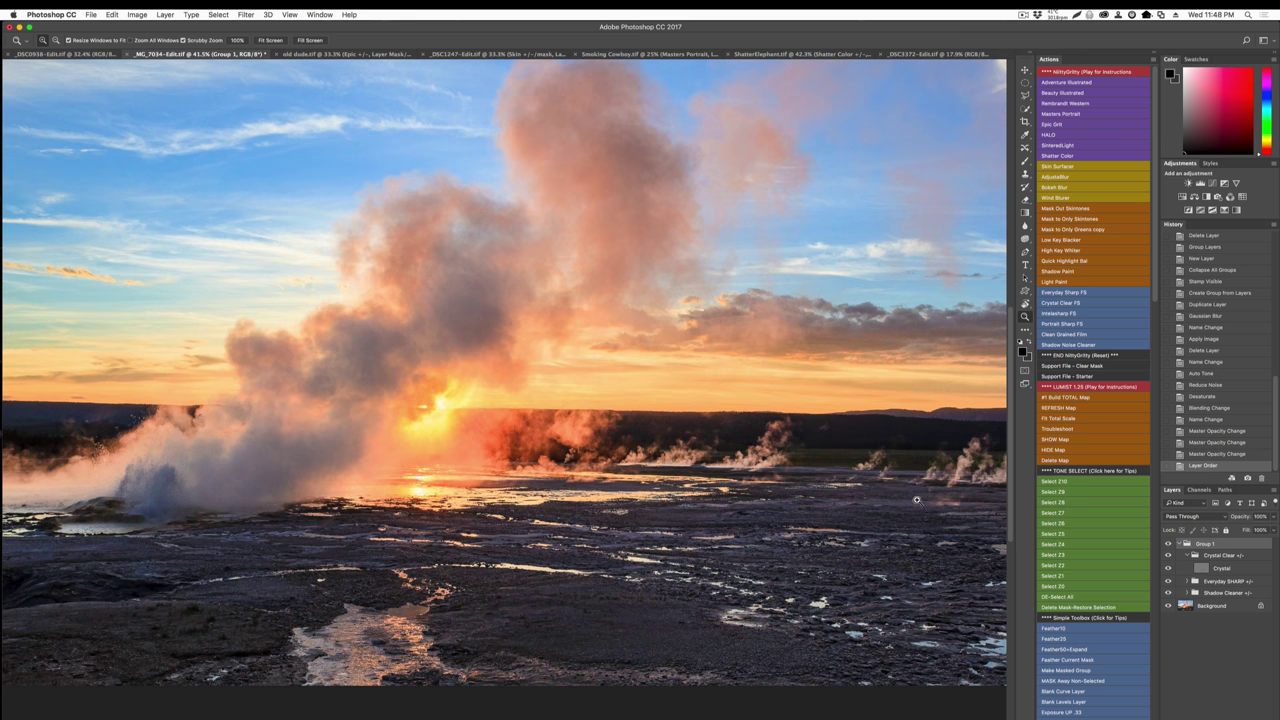
{"action": "left_click", "coordinate": [1240, 517]}
{"action": "left_click", "coordinate": [1222, 521]}
{"action": "left_click", "coordinate": [1218, 558]}
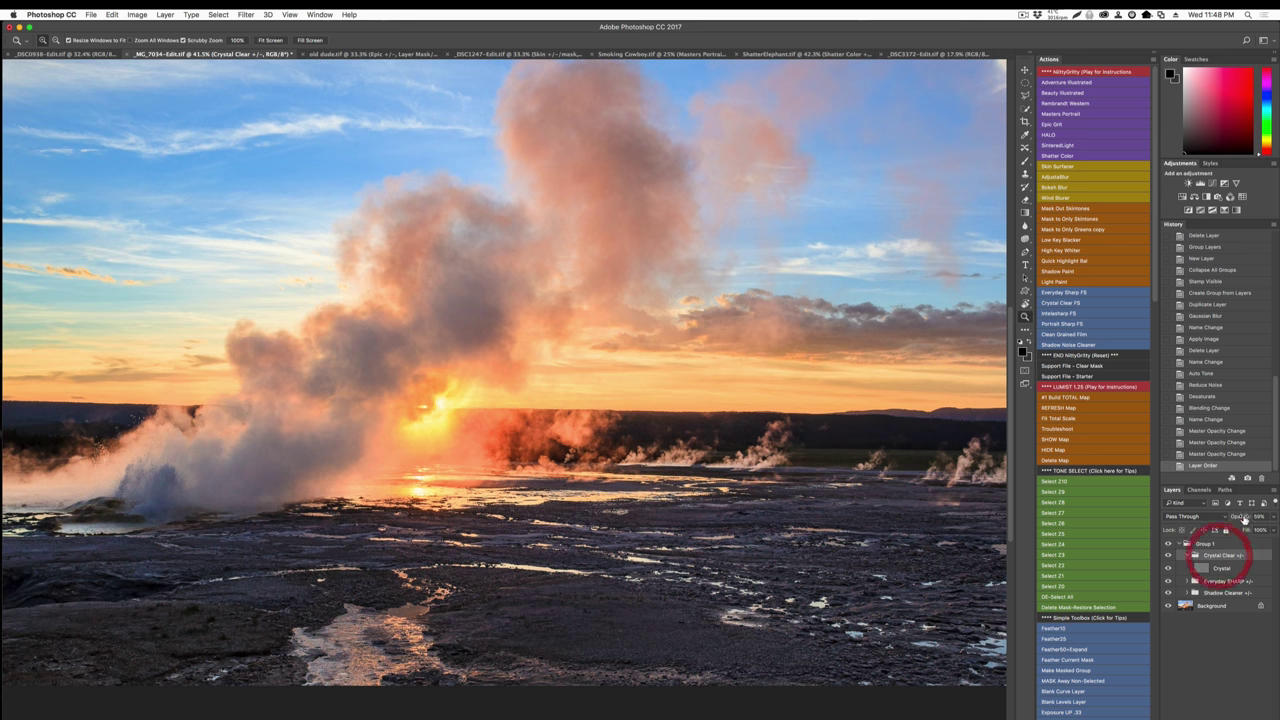
{"action": "left_click_drag", "start_coordinate": [1237, 518], "coordinate": [1232, 517]}
Save the geyser photo and close it.
{"action": "key", "text": "super+s"}
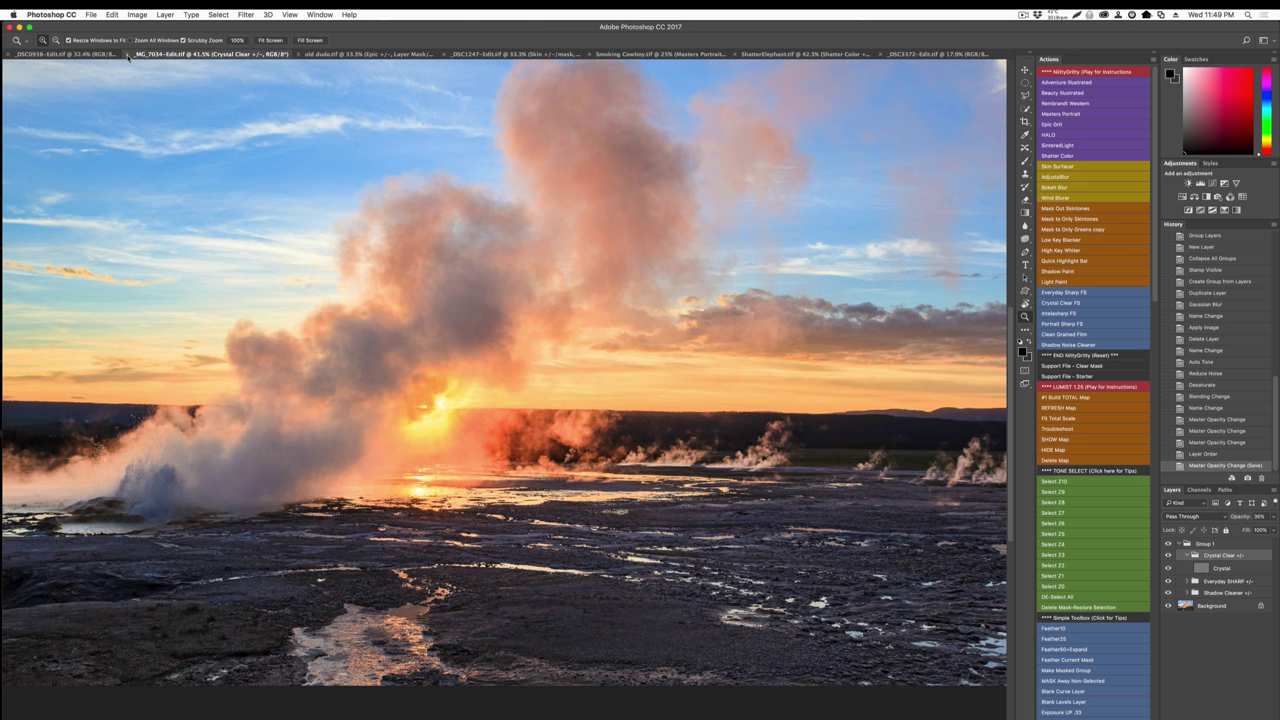
{"action": "left_click", "coordinate": [128, 55]}
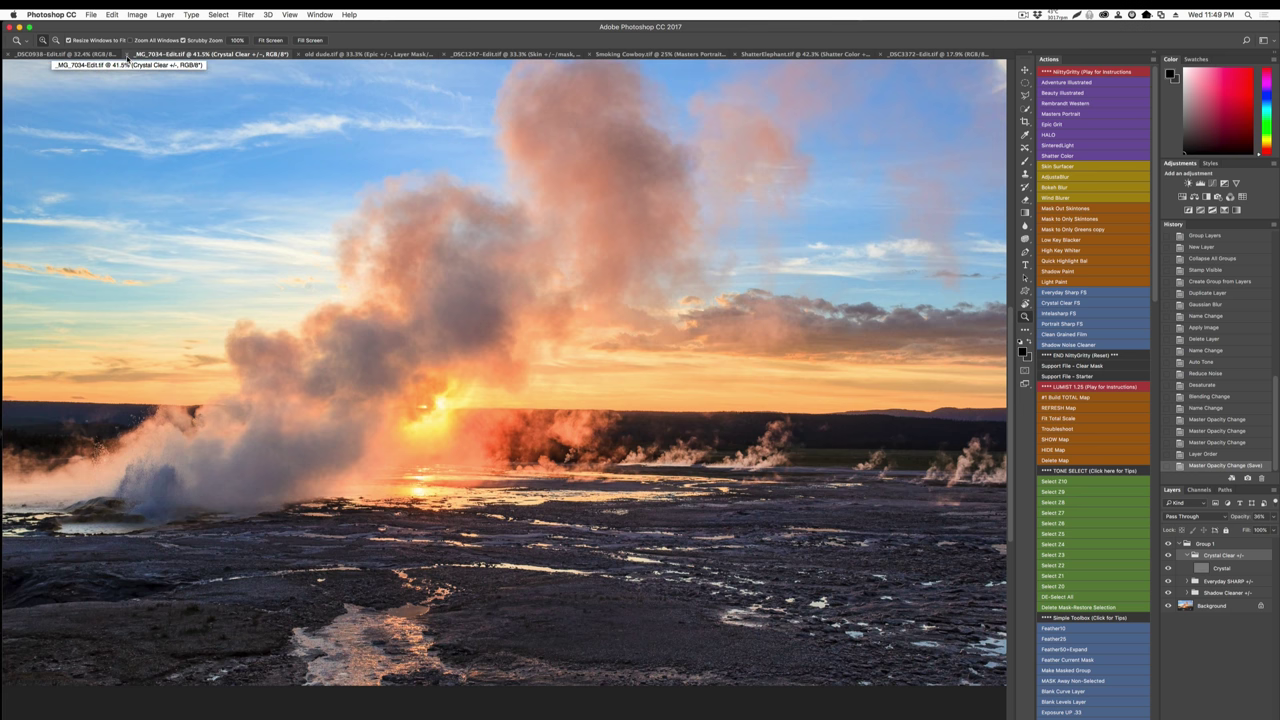
{"action": "left_click", "coordinate": [127, 55]}
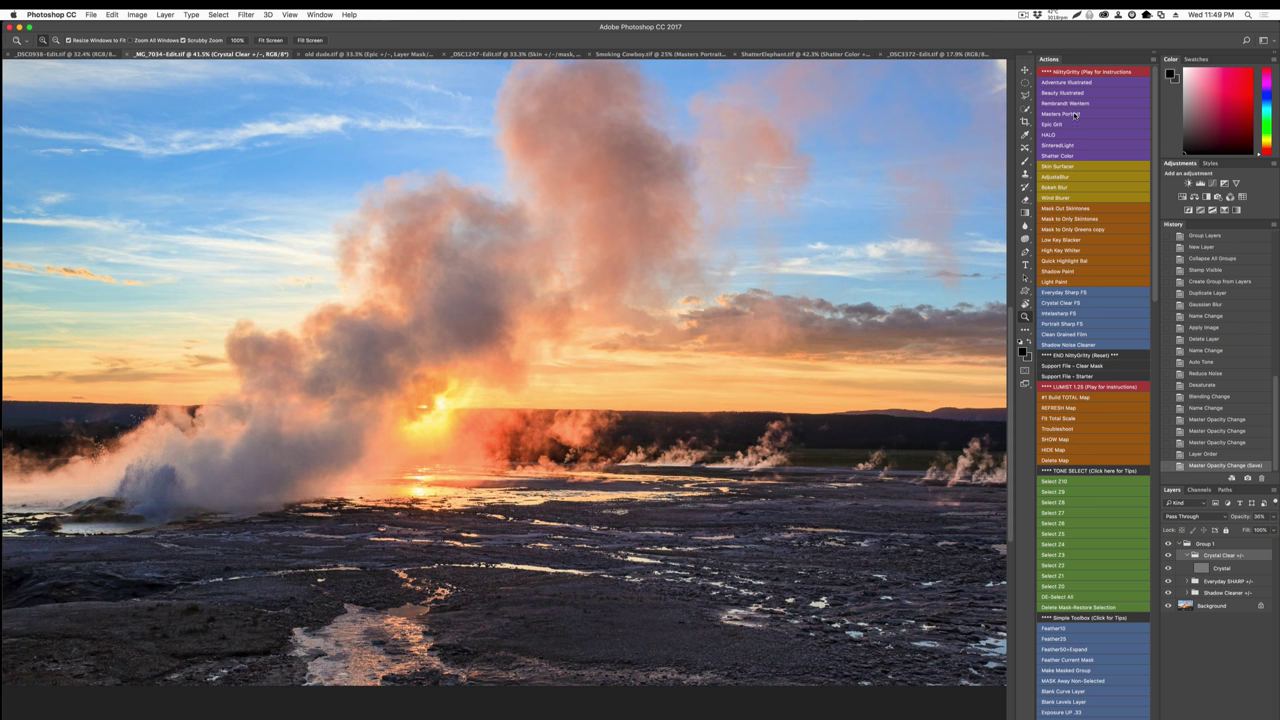
{"action": "key", "text": "super+w"}
Run the HALO action on the blue Beetle photo and fit the whole image on screen.
{"action": "key", "text": "super+0"}
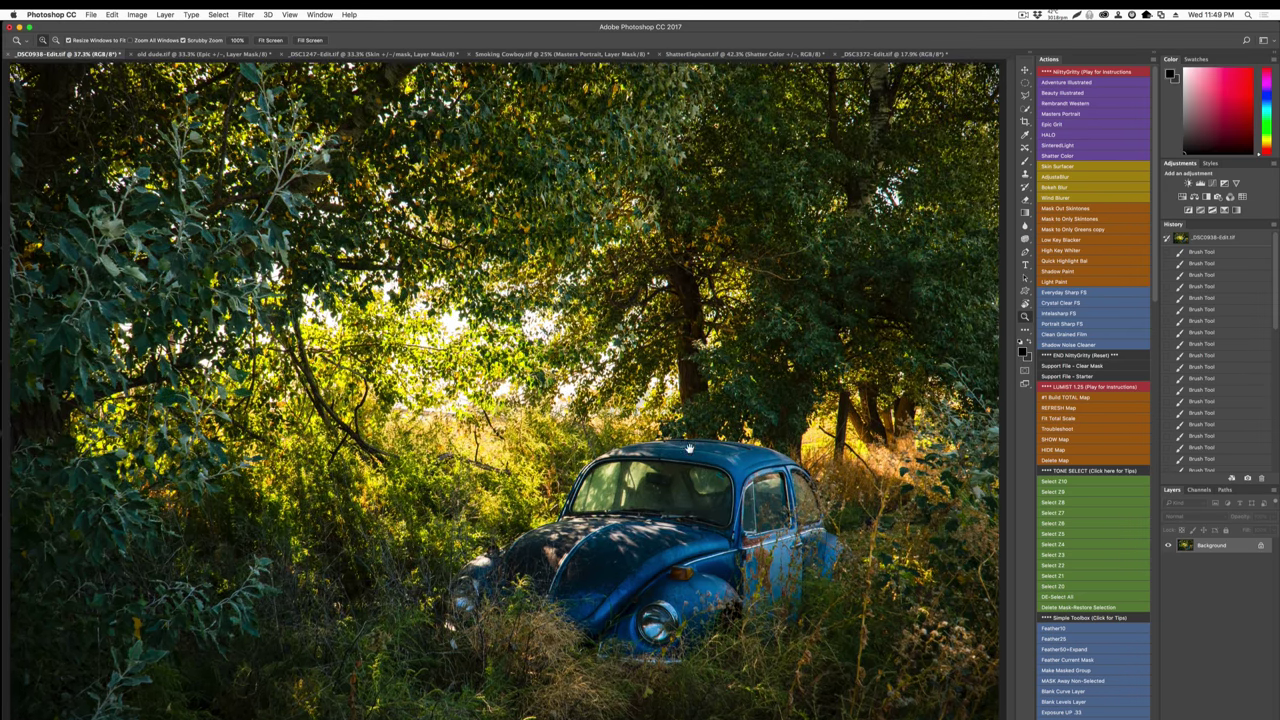
{"action": "left_click", "coordinate": [1056, 135]}
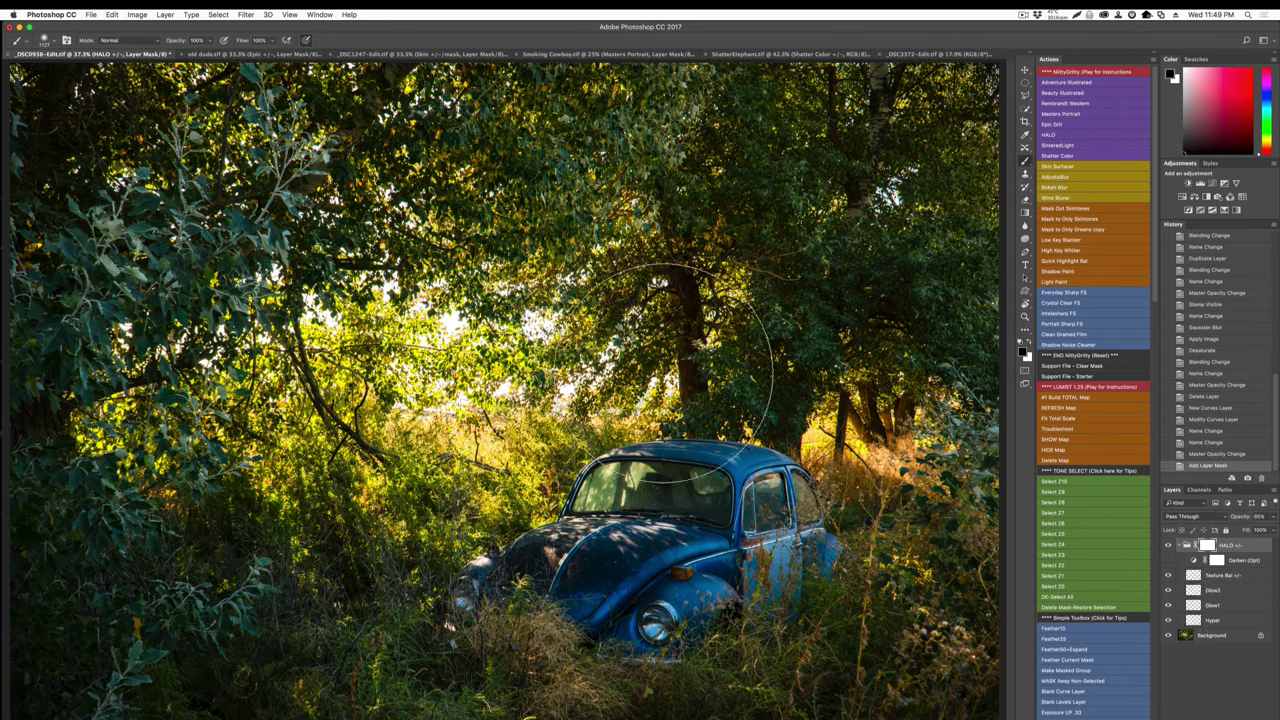
{"action": "key", "text": "super+0"}
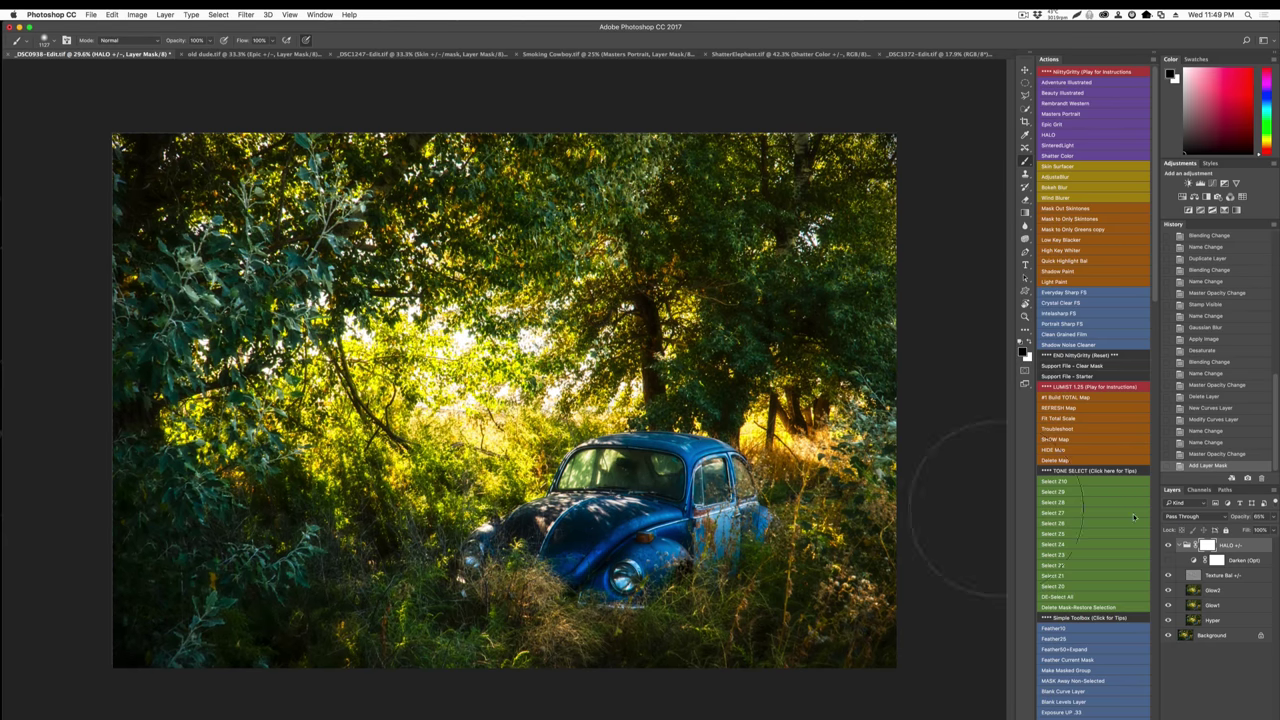
Compare the Beetle photo with the HALO +/- group off and on, and look closer at the car.
{"action": "left_click", "coordinate": [1168, 545]}
{"action": "left_click", "coordinate": [1168, 545]}
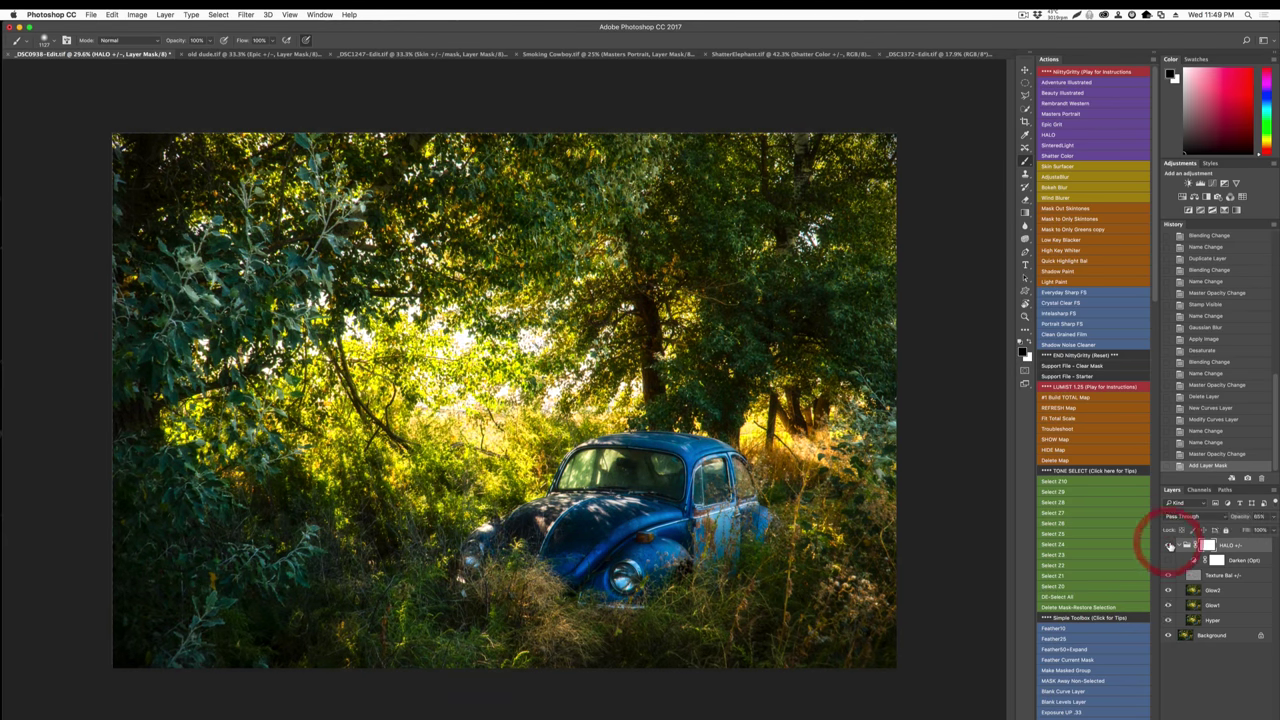
{"action": "left_click", "coordinate": [1168, 545]}
{"action": "left_click", "coordinate": [1168, 545]}
{"action": "scroll", "coordinate": [692, 490], "scroll_direction": "up", "scroll_amount": 3}
{"action": "scroll", "coordinate": [680, 490], "scroll_direction": "down", "scroll_amount": 3}
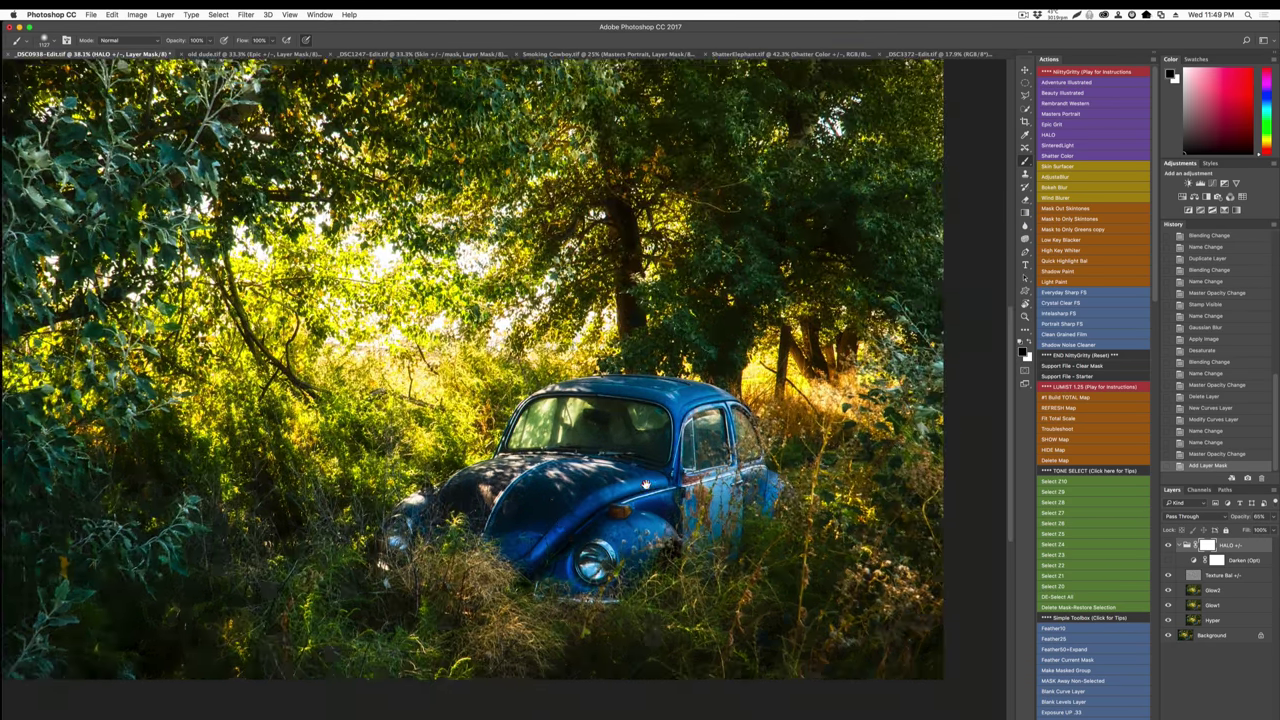
{"action": "scroll", "coordinate": [652, 501], "scroll_direction": "up", "scroll_amount": 2}
{"action": "scroll", "coordinate": [653, 500], "scroll_direction": "up", "scroll_amount": 1}
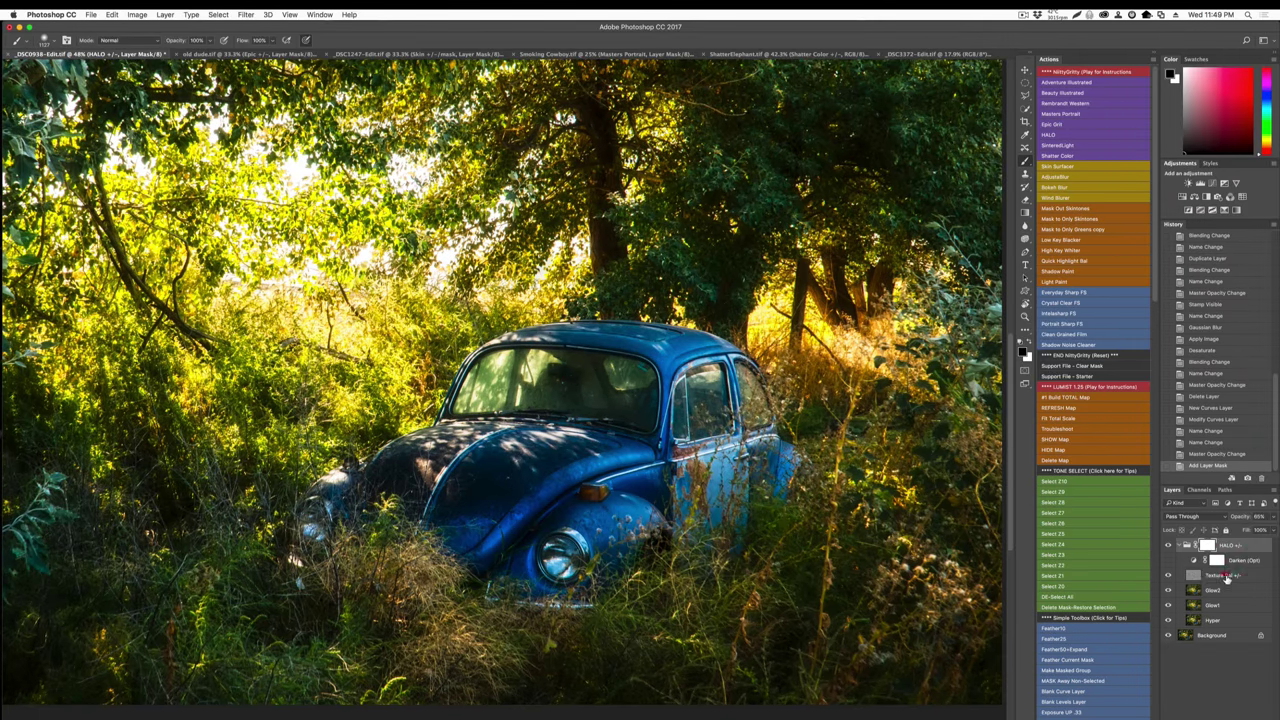
Check the Hyper layer's effect on the Beetle photo by switching it off and on, and reduce its opacity.
{"action": "left_click", "coordinate": [1215, 576]}
{"action": "left_click", "coordinate": [1215, 620]}
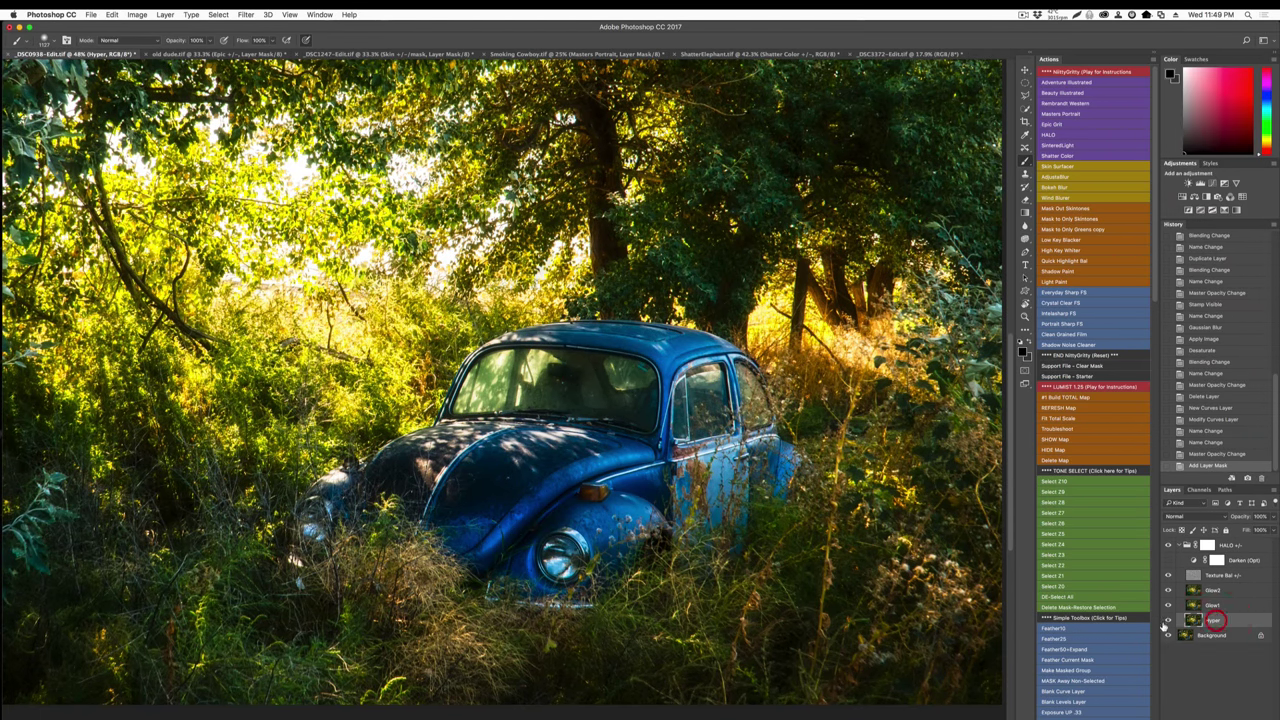
{"action": "left_click", "coordinate": [1168, 620]}
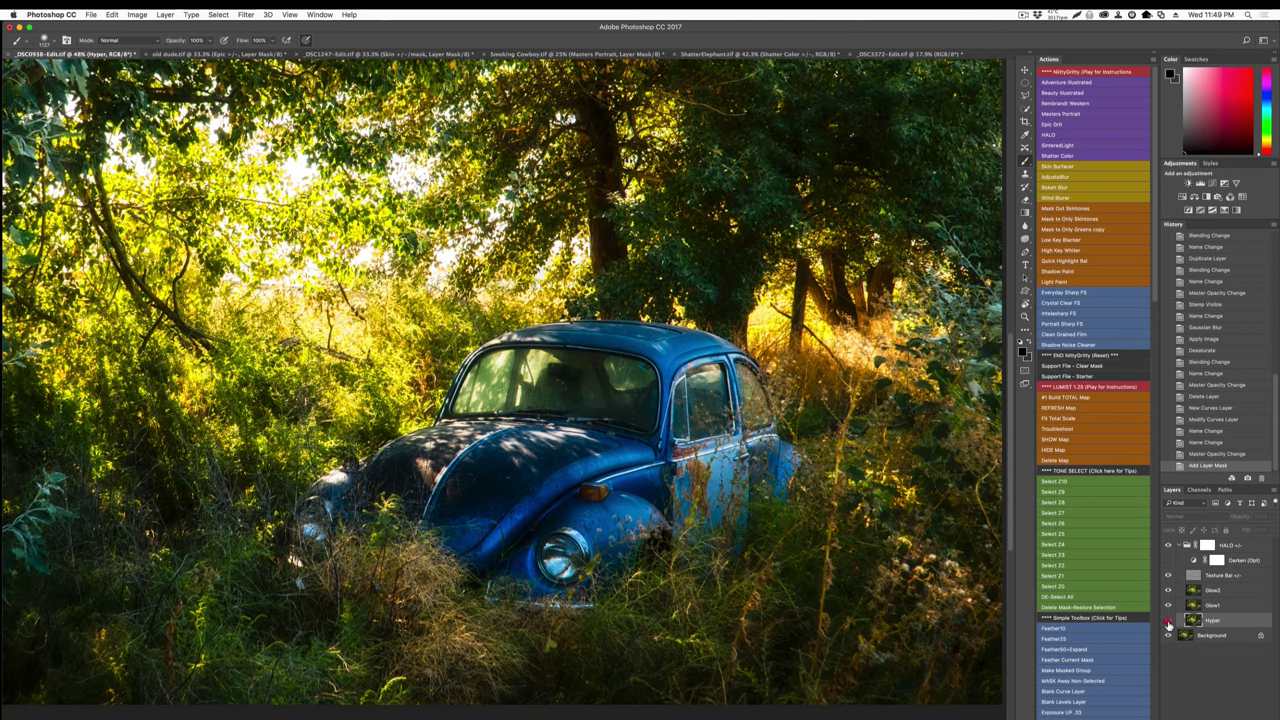
{"action": "left_click", "coordinate": [1168, 621]}
{"action": "left_click", "coordinate": [1168, 620]}
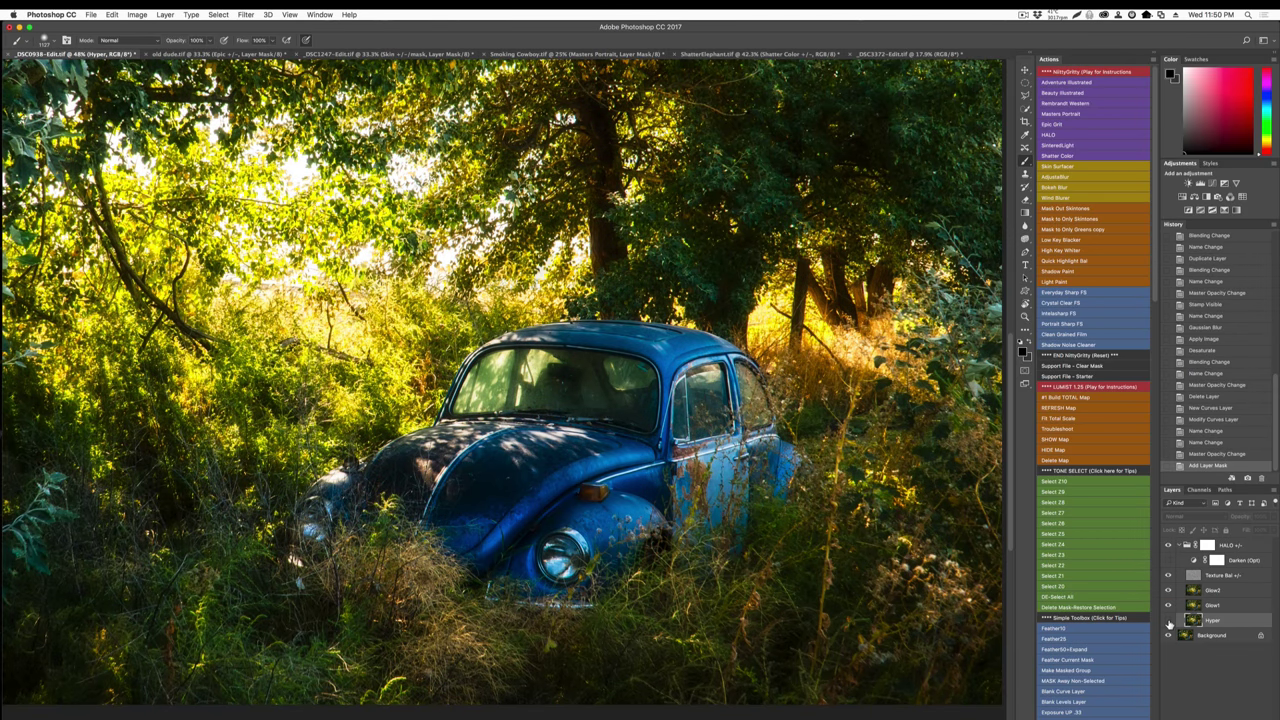
{"action": "left_click", "coordinate": [1168, 620]}
{"action": "left_click", "coordinate": [1193, 621]}
{"action": "left_click_drag", "start_coordinate": [1240, 516], "coordinate": [1232, 517]}
Compare the Beetle photo with the Texture Bal +/- layer off and on, and set that layer's opacity to 40%.
{"action": "left_click", "coordinate": [1216, 577]}
{"action": "left_click", "coordinate": [1168, 577]}
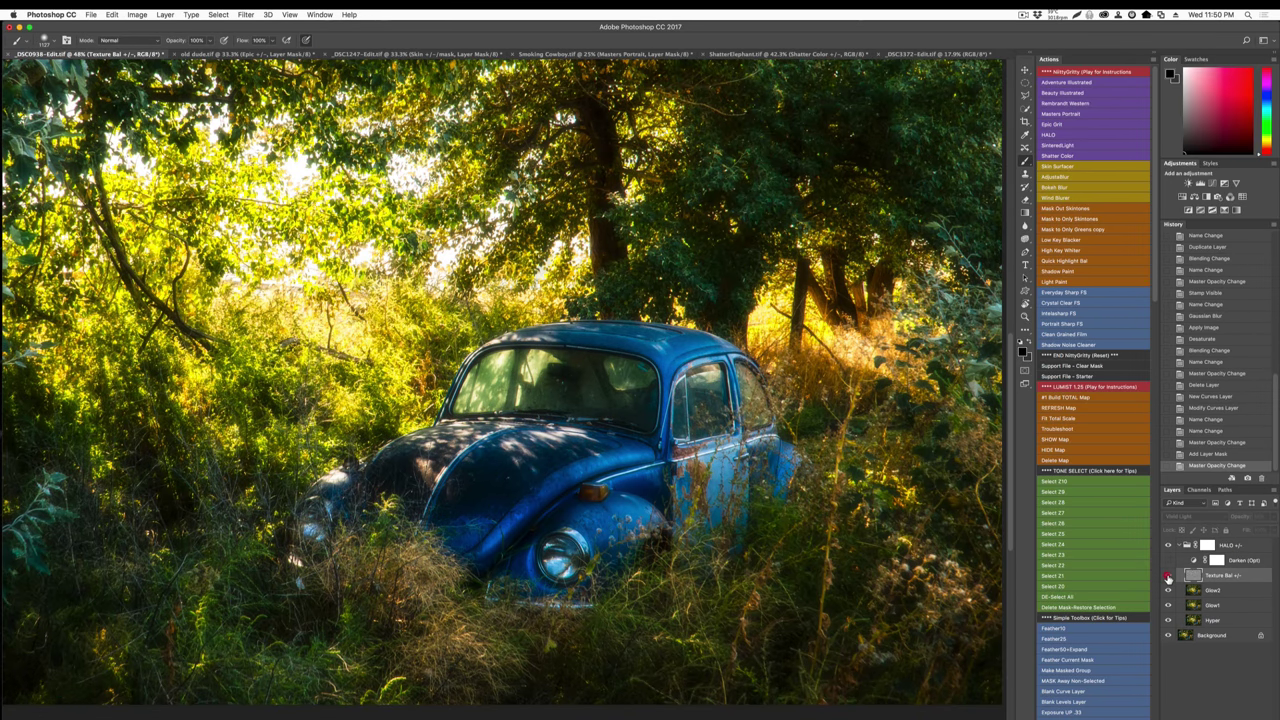
{"action": "left_click", "coordinate": [1168, 577]}
{"action": "scroll", "coordinate": [707, 323], "scroll_direction": "up", "scroll_amount": 3}
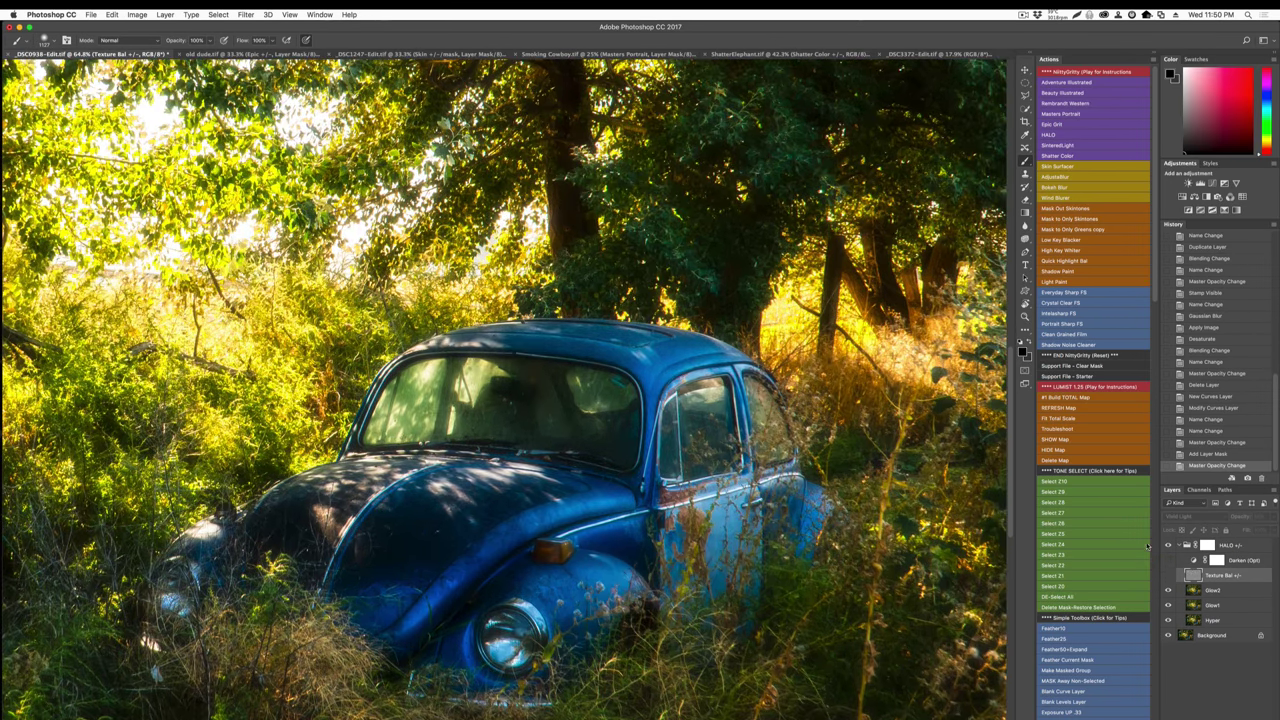
{"action": "left_click", "coordinate": [1169, 575]}
{"action": "left_click", "coordinate": [1169, 575]}
{"action": "left_click", "coordinate": [1168, 574]}
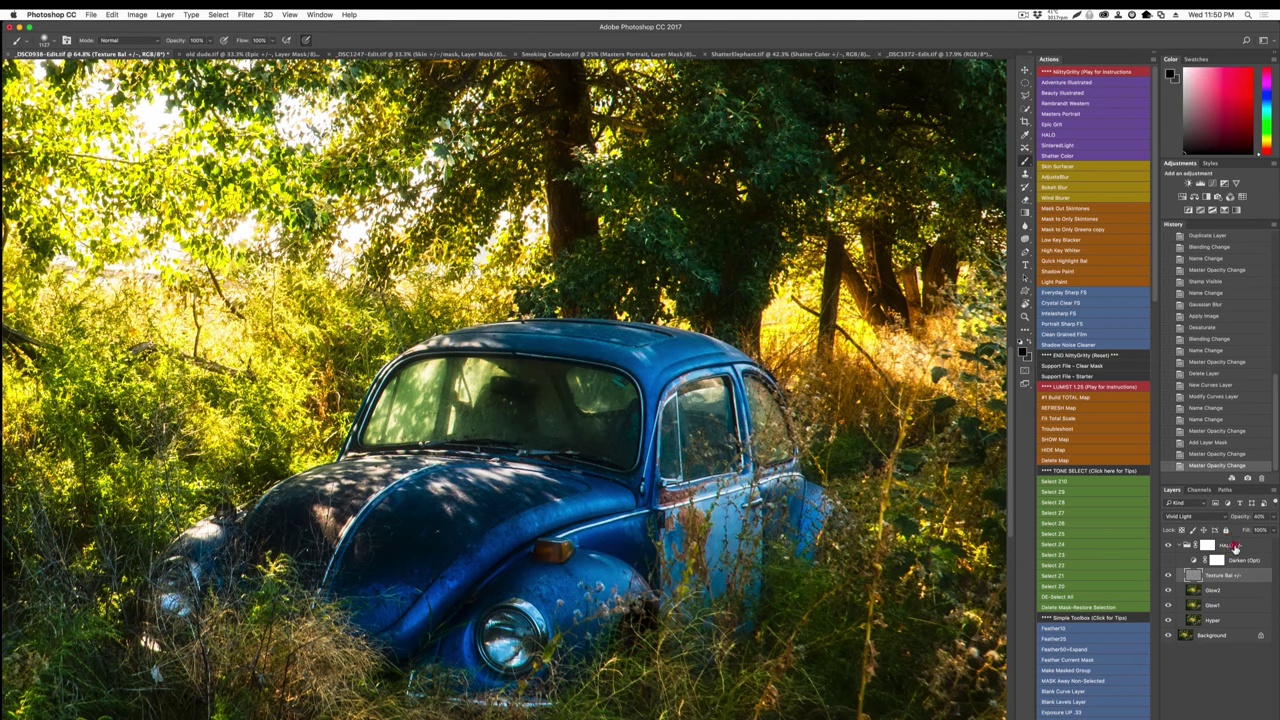
Paint black over the car on the HALO +/- group's mask to hide the effect there.
{"action": "left_click", "coordinate": [1238, 545]}
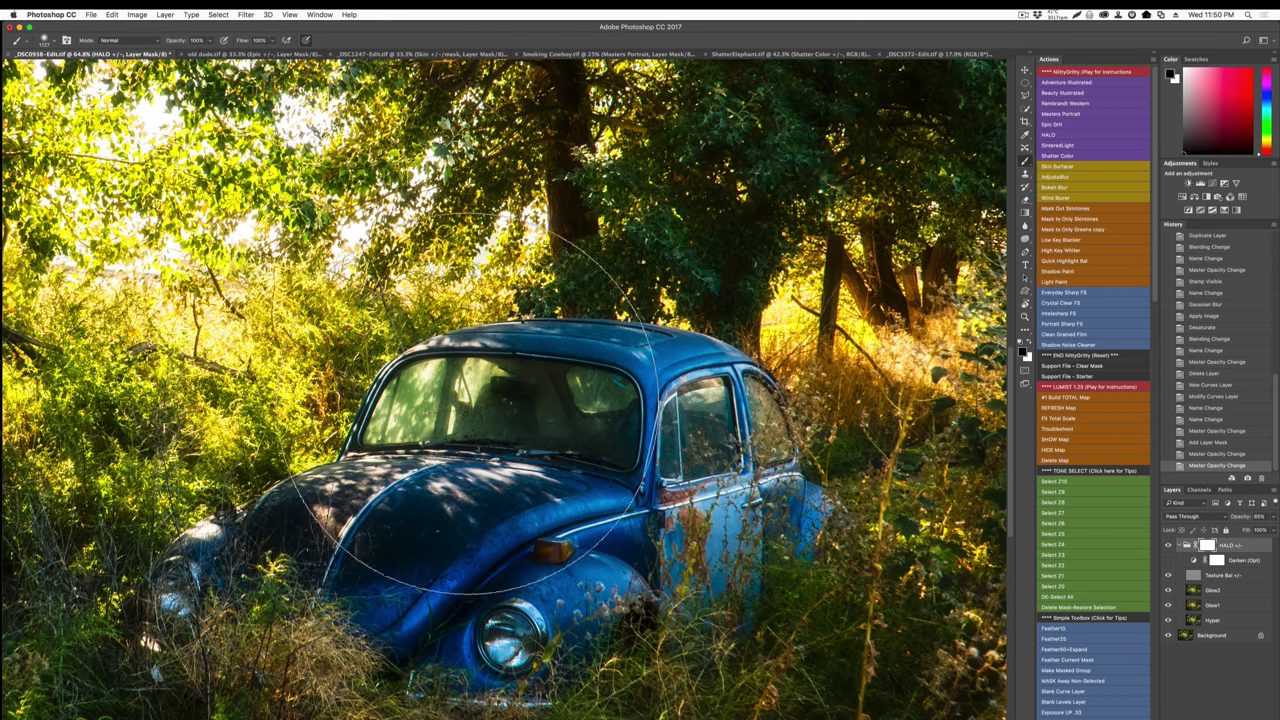
{"action": "scroll", "coordinate": [580, 420], "scroll_direction": "down", "scroll_amount": 5}
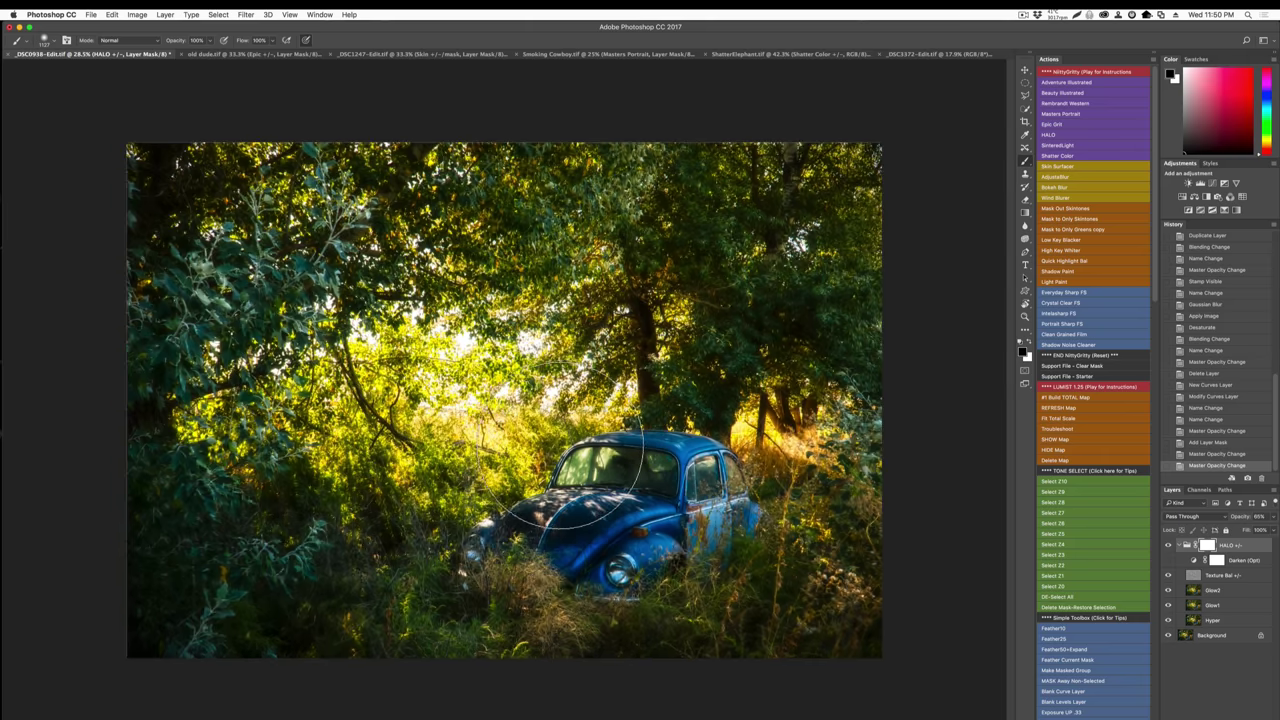
{"action": "scroll", "coordinate": [559, 445], "scroll_direction": "up", "scroll_amount": 1}
{"action": "scroll", "coordinate": [769, 511], "scroll_direction": "up", "scroll_amount": 3}
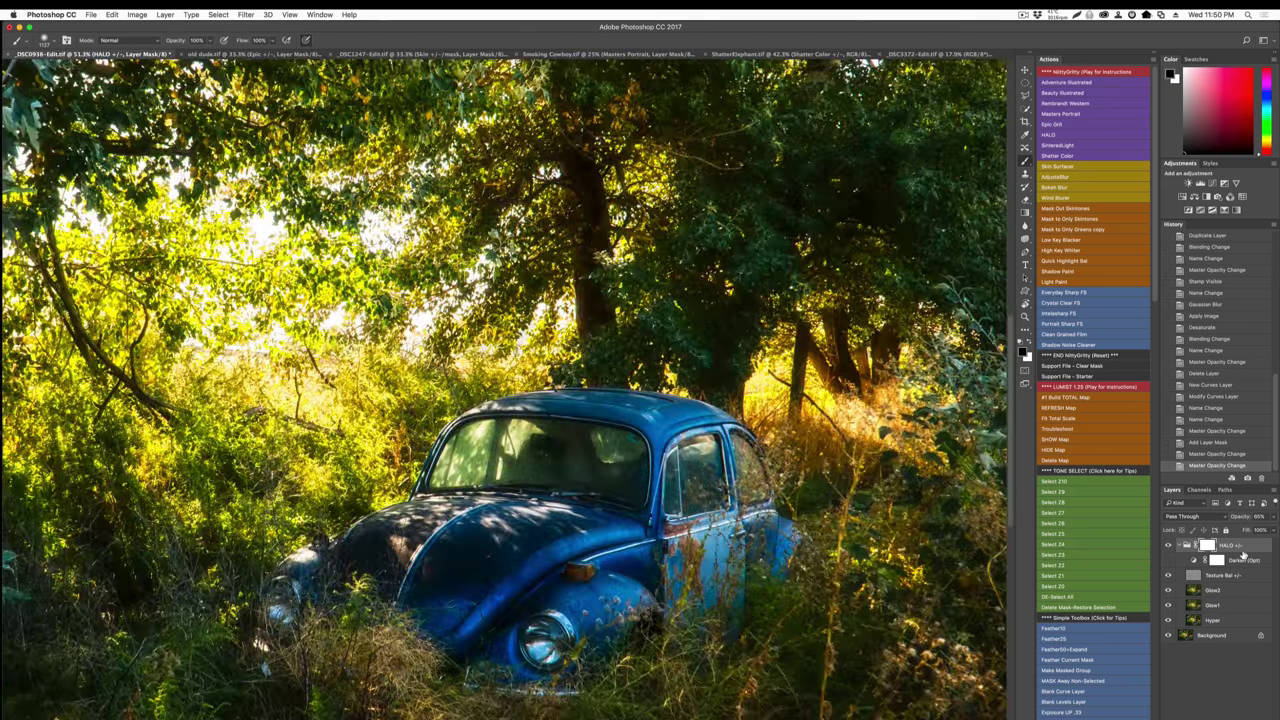
{"action": "left_click", "coordinate": [1208, 545]}
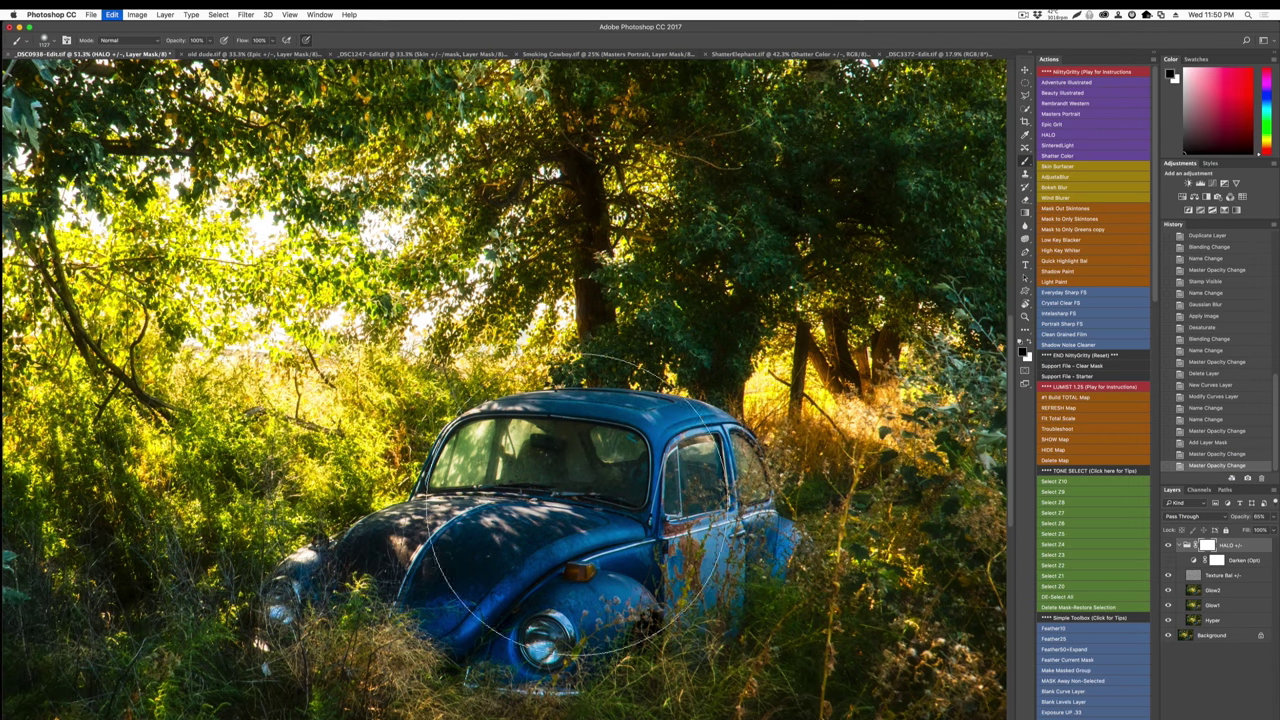
{"action": "mouse_move", "coordinate": [516, 545]}
{"action": "left_mouse_down"}
{"action": "mouse_move", "coordinate": [698, 550]}
{"action": "mouse_move", "coordinate": [562, 530]}
{"action": "left_mouse_up"}
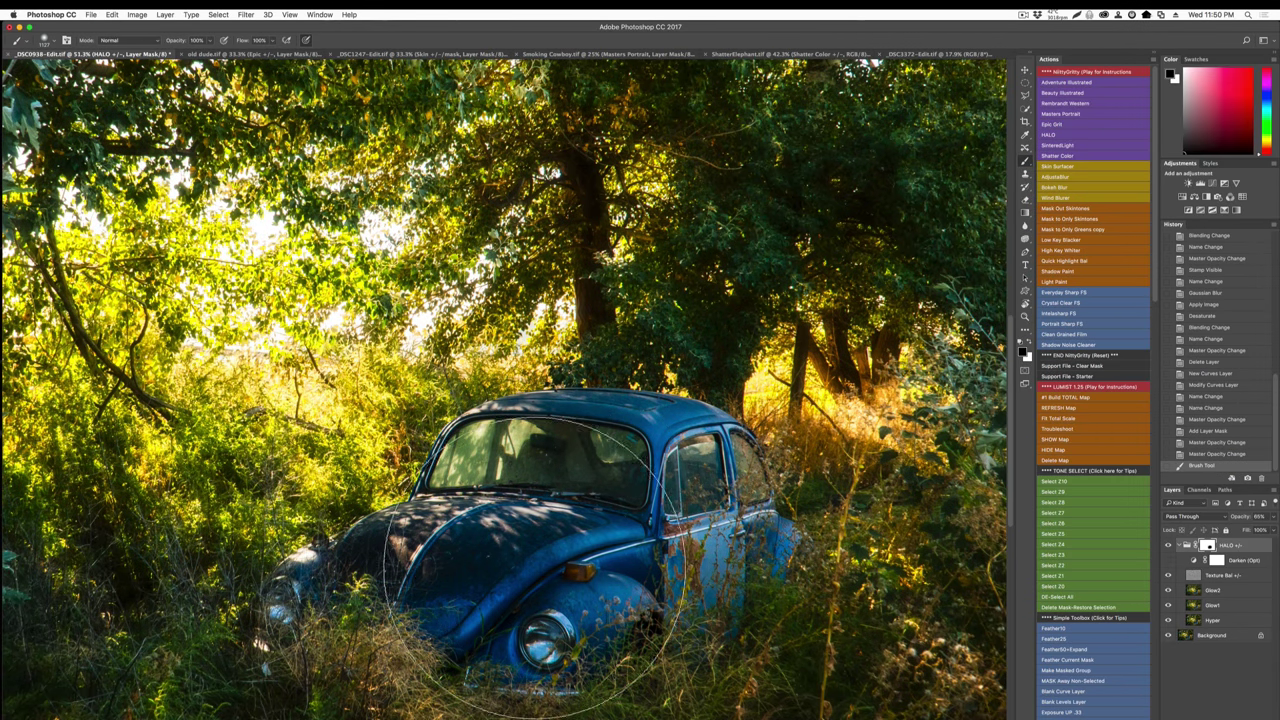
{"action": "scroll", "coordinate": [740, 545], "scroll_direction": "down", "scroll_amount": 2}
{"action": "scroll", "coordinate": [765, 543], "scroll_direction": "up", "scroll_amount": 1}
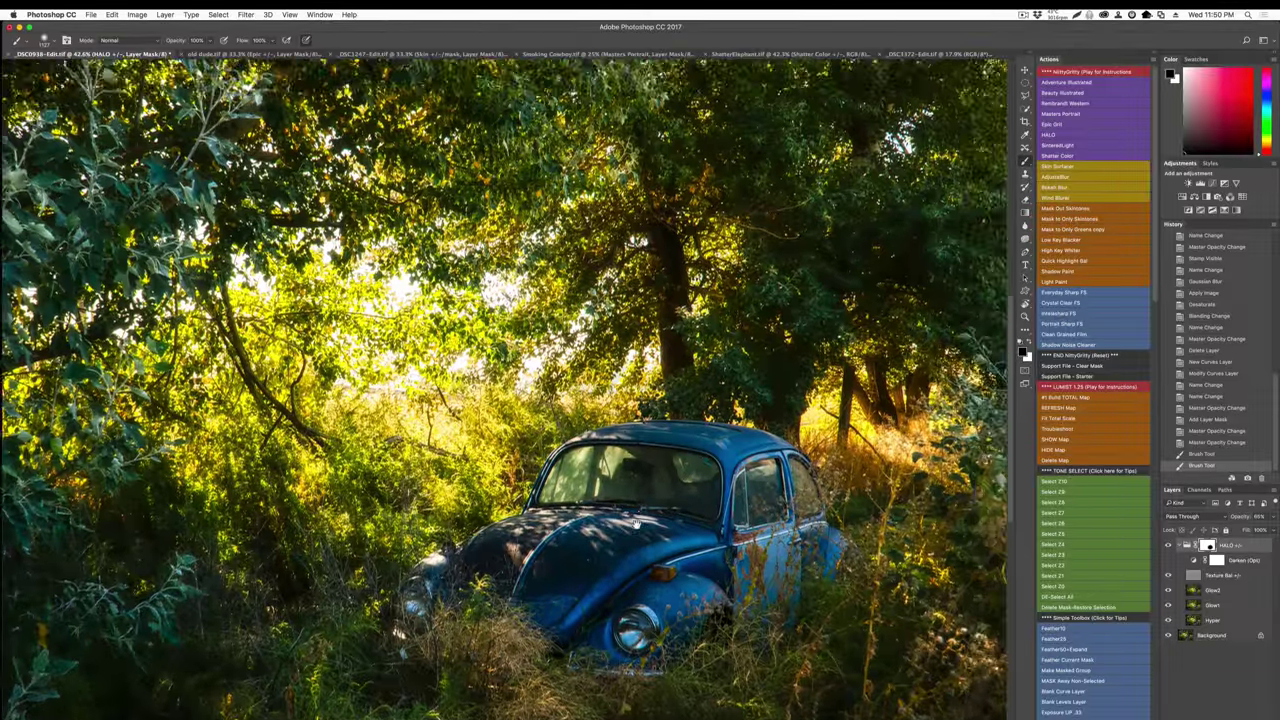
{"action": "left_click_drag", "start_coordinate": [708, 541], "coordinate": [748, 497]}
Compare the Beetle photo with the masked HALO +/- group switched off and on.
{"action": "left_click", "coordinate": [1170, 545]}
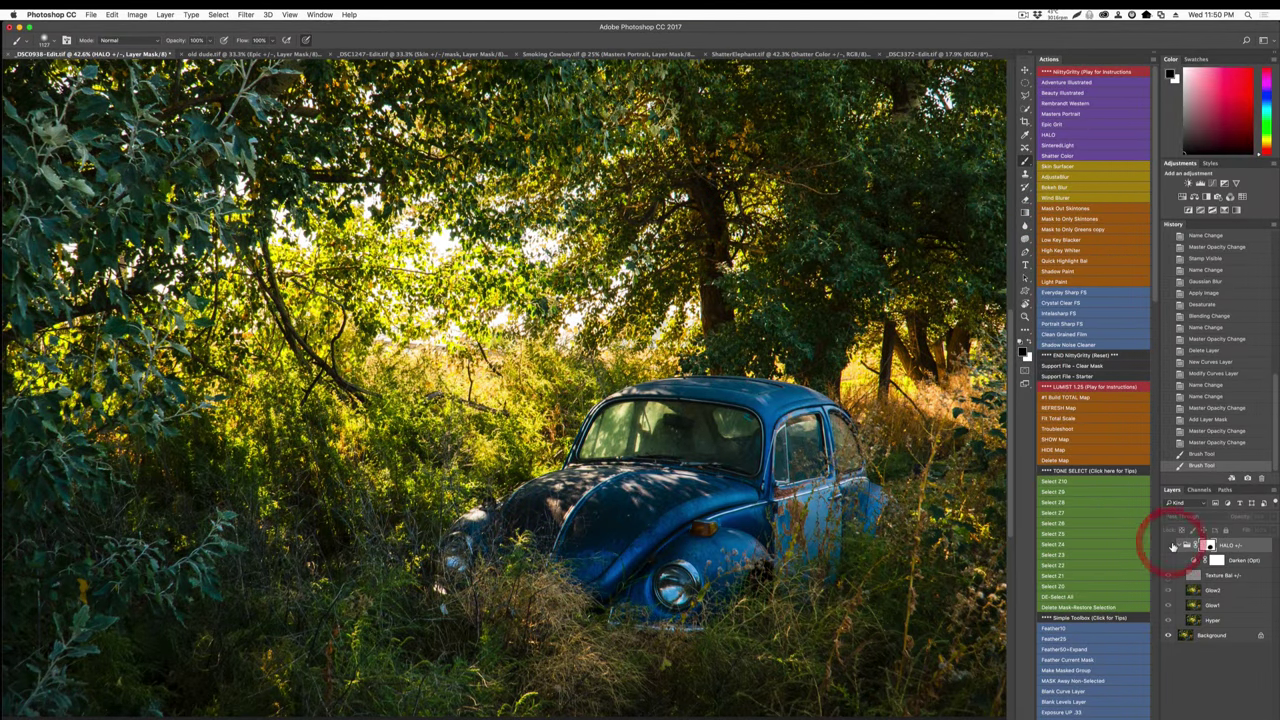
{"action": "left_click", "coordinate": [1170, 545]}
{"action": "left_click", "coordinate": [1170, 545]}
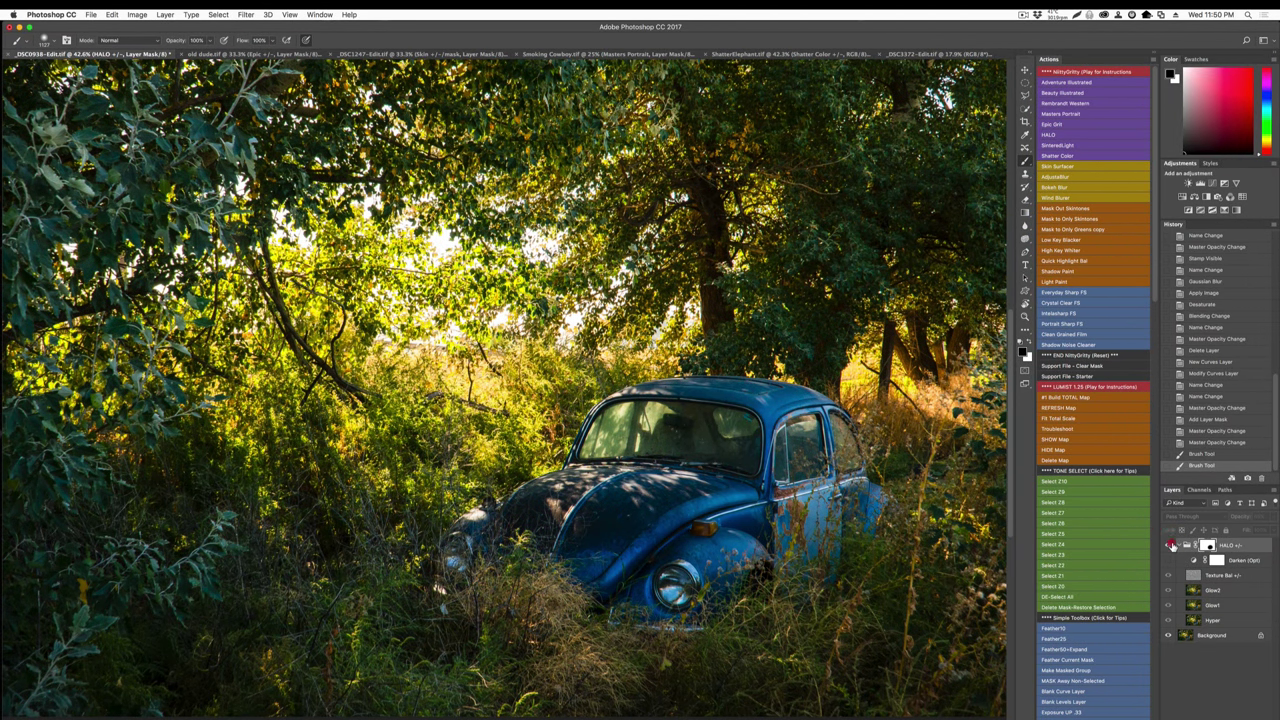
{"action": "left_click", "coordinate": [1170, 545]}
Lower the HALO +/- group's opacity to about 52% and save the Beetle photo.
{"action": "left_click_drag", "start_coordinate": [1240, 520], "coordinate": [1233, 520]}
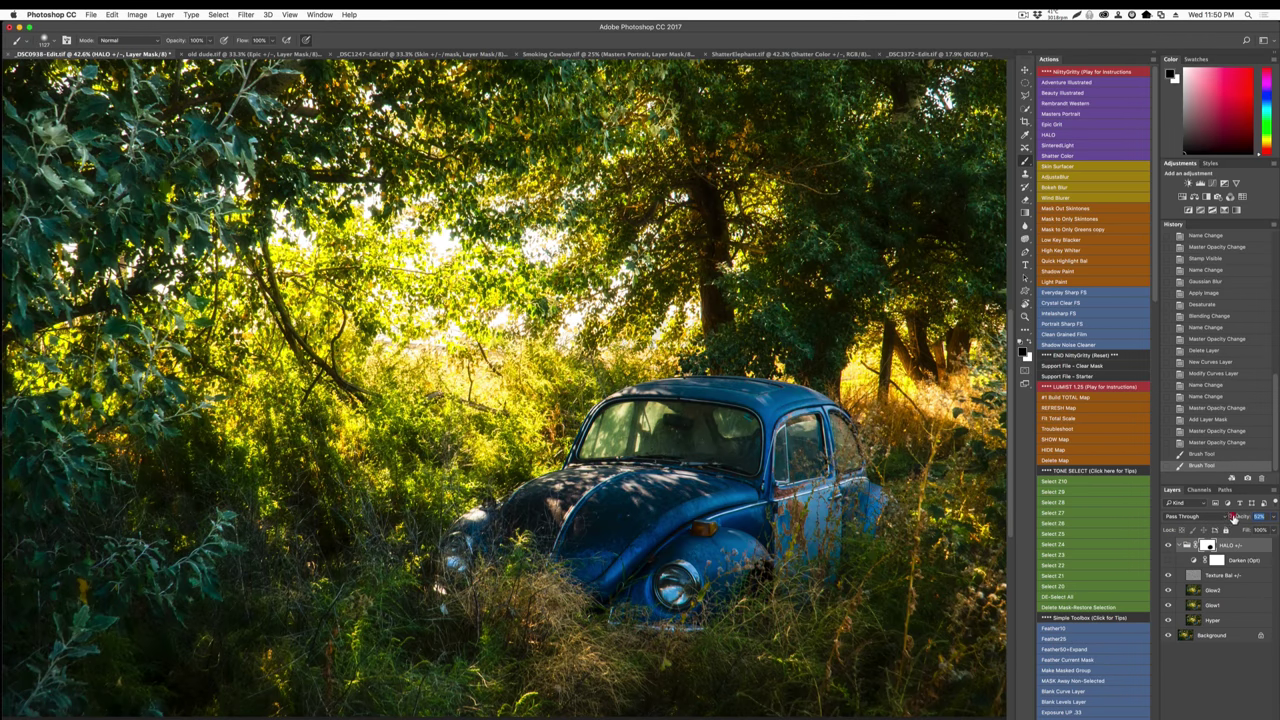
{"action": "scroll", "coordinate": [382, 412], "scroll_direction": "down", "scroll_amount": 5}
{"action": "key", "text": "super+s"}
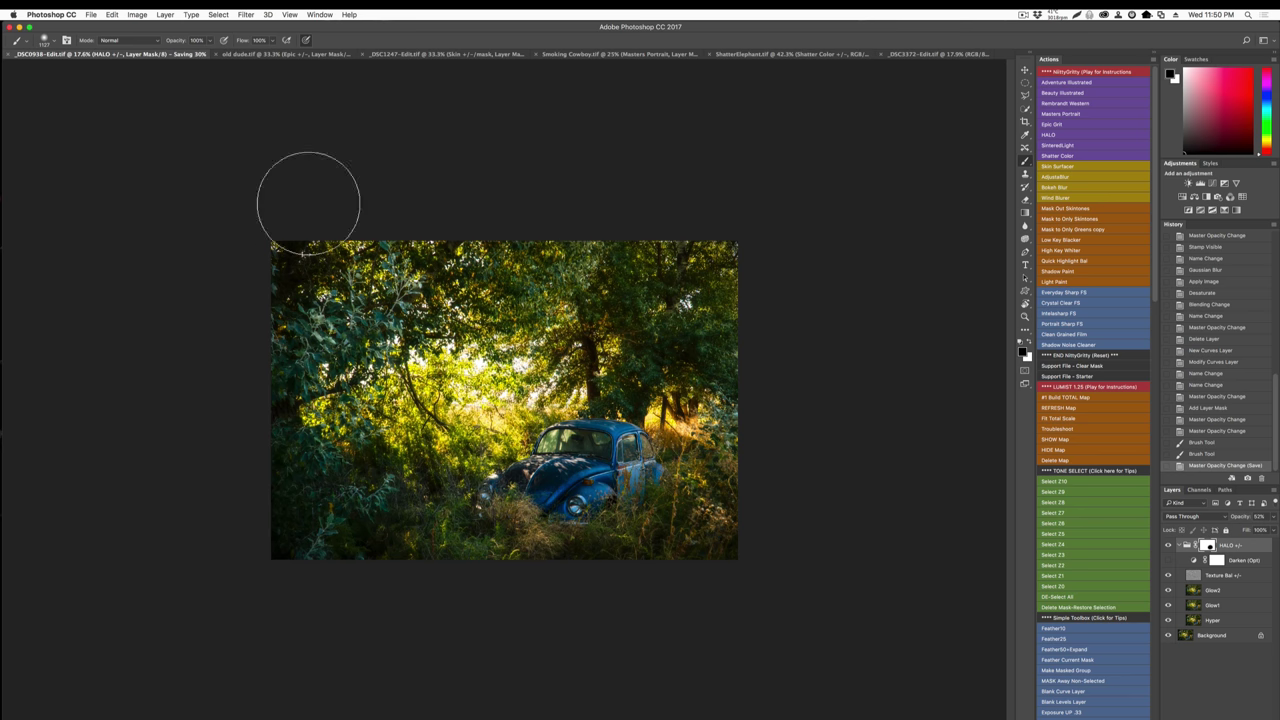
Switch to old dude.tif, delete its existing Epic +/- group, and run the Epic Grit action on the photo.
{"action": "left_click", "coordinate": [278, 54]}
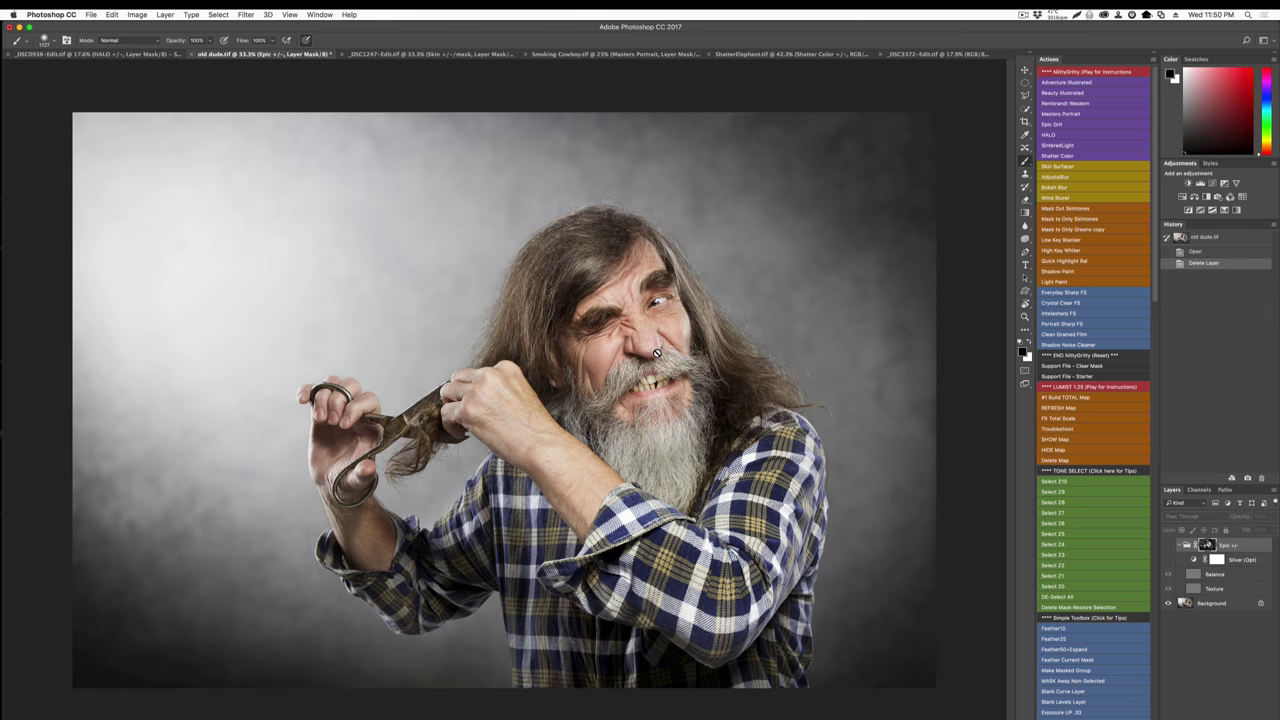
{"action": "scroll", "coordinate": [655, 353], "scroll_direction": "up", "scroll_amount": 3}
{"action": "scroll", "coordinate": [640, 365], "scroll_direction": "up", "scroll_amount": 2}
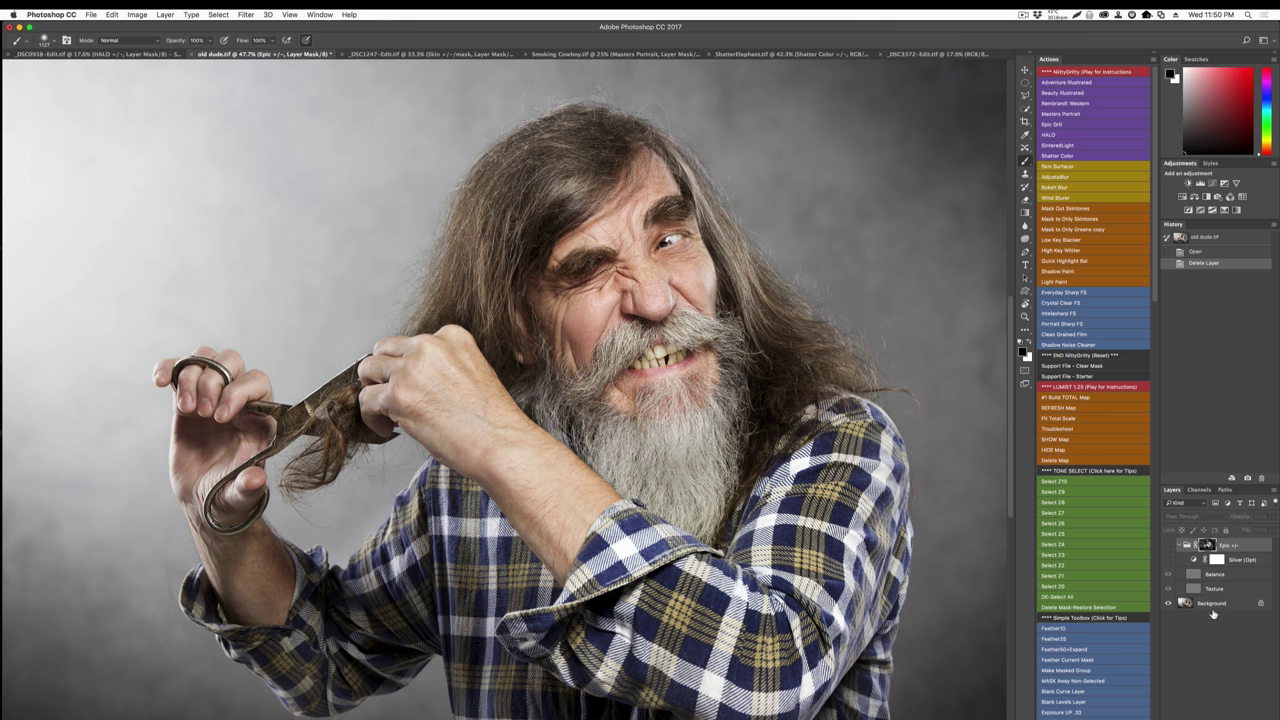
{"action": "key", "text": "Delete"}
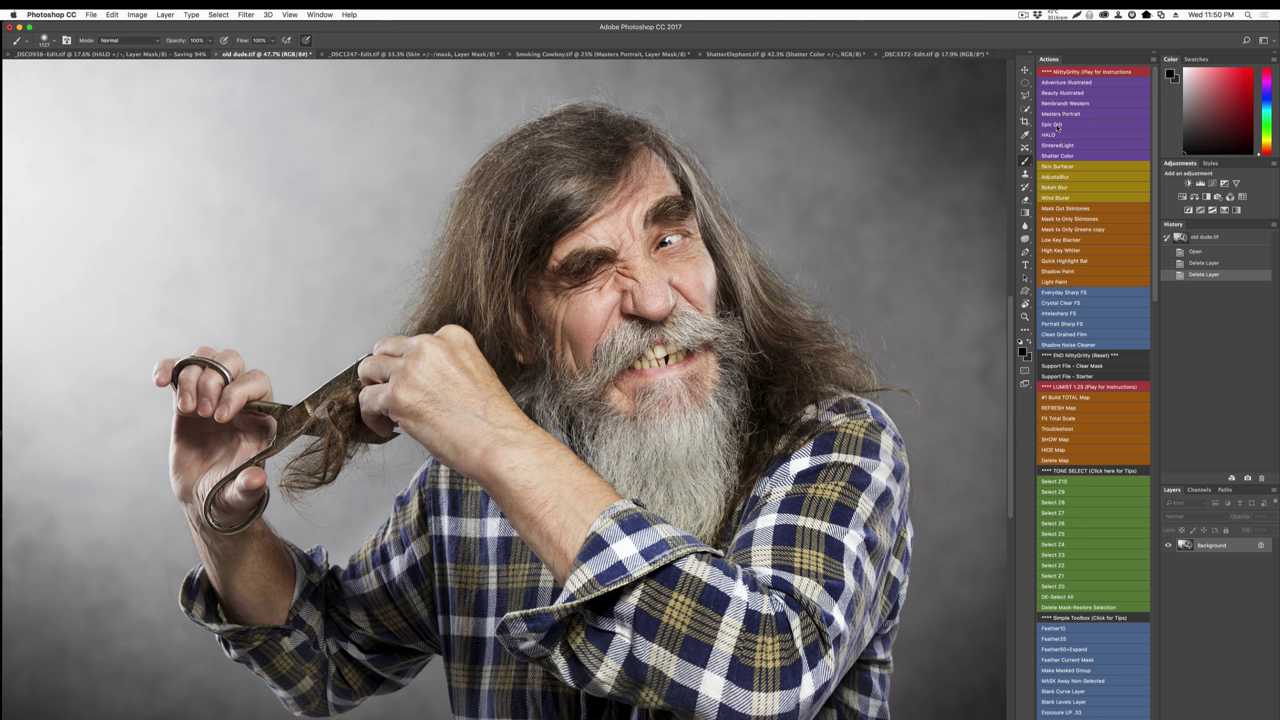
{"action": "left_click", "coordinate": [1057, 125]}
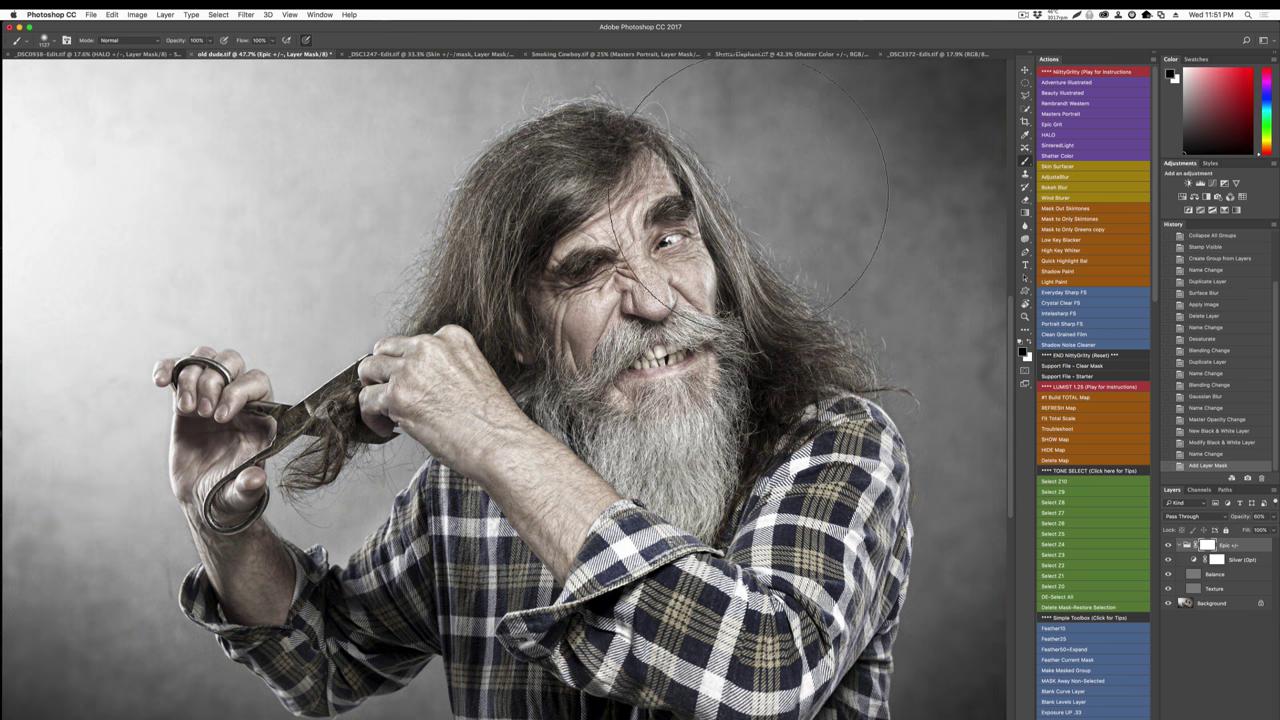
Select the Texture layer, look closely at the man's face, and compare the Epic +/- group off and on.
{"action": "left_click", "coordinate": [1221, 588]}
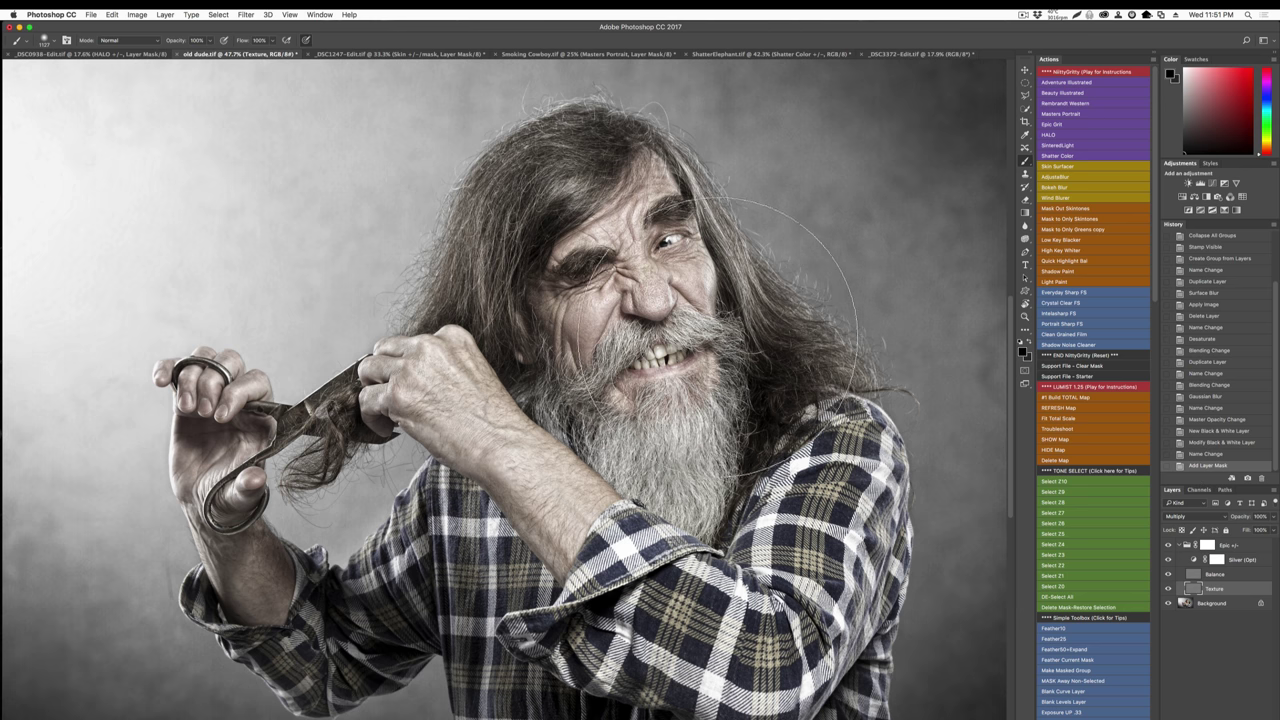
{"action": "scroll", "coordinate": [690, 332], "scroll_direction": "up", "scroll_amount": 2}
{"action": "key", "text": "v"}
{"action": "scroll", "coordinate": [625, 259], "scroll_direction": "up", "scroll_amount": 1}
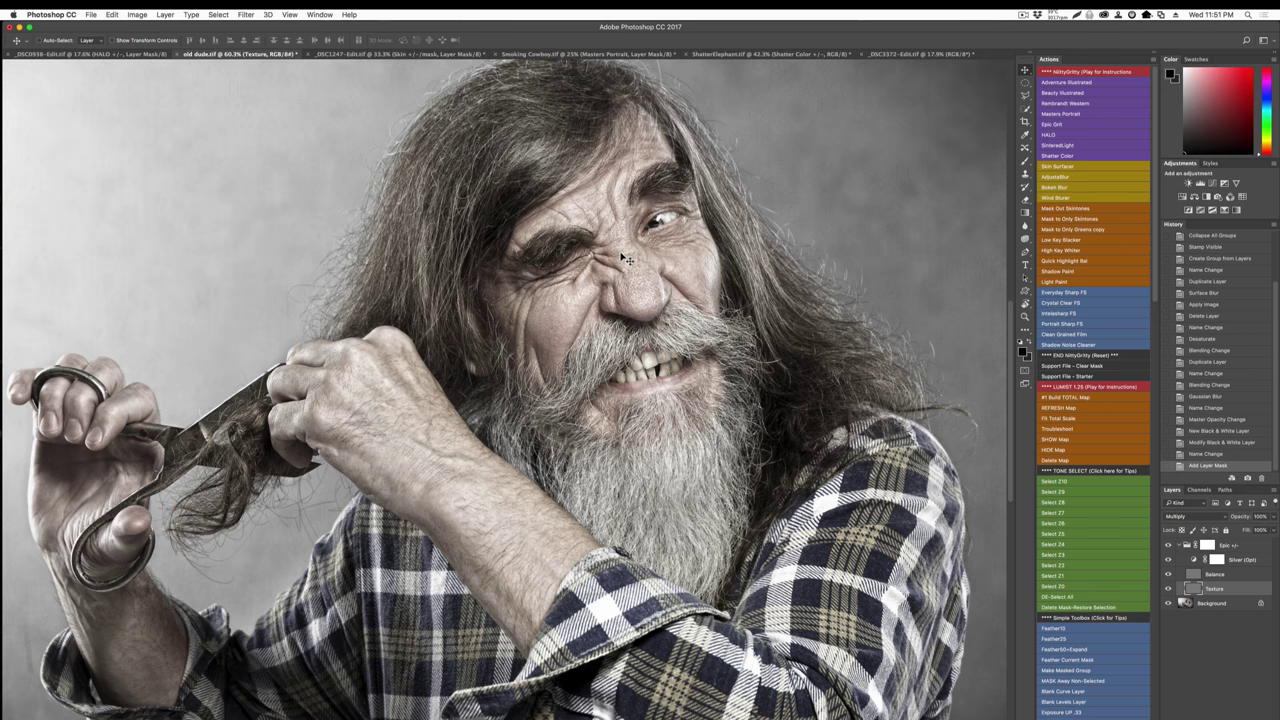
{"action": "scroll", "coordinate": [625, 259], "scroll_direction": "up", "scroll_amount": 4}
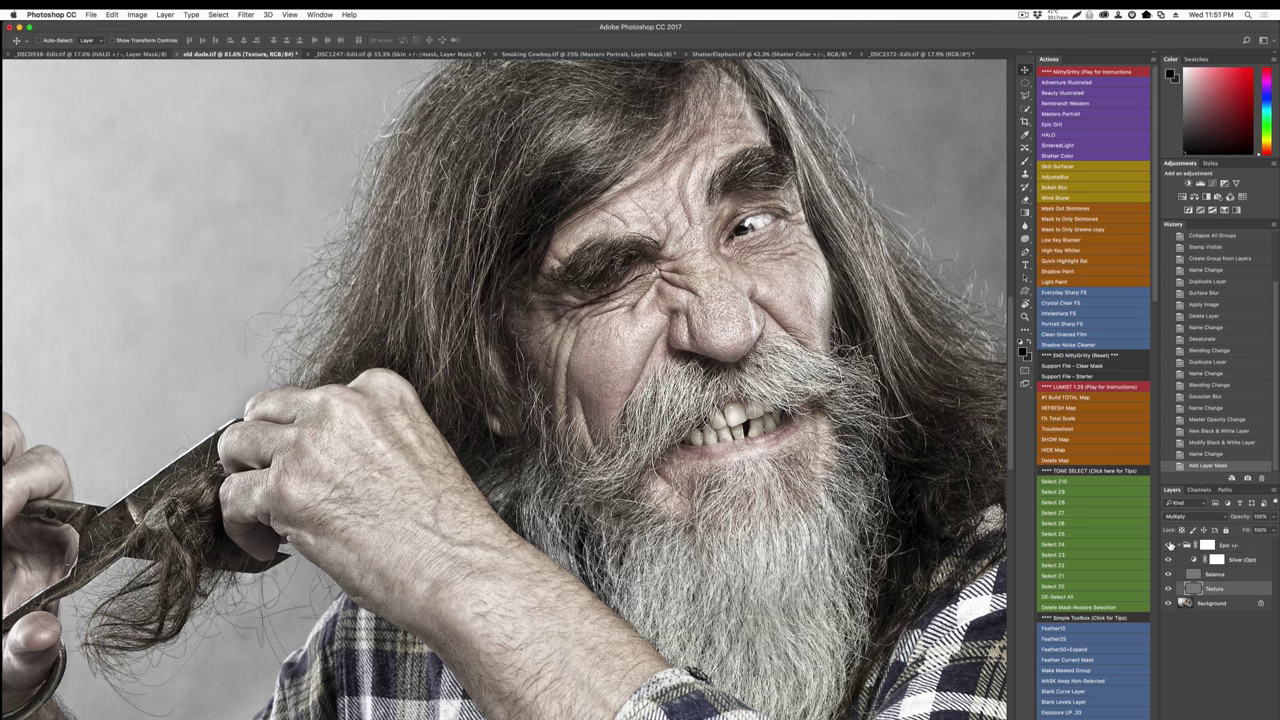
{"action": "left_click", "coordinate": [1169, 545]}
{"action": "left_click", "coordinate": [1169, 545]}
{"action": "left_click", "coordinate": [1169, 545]}
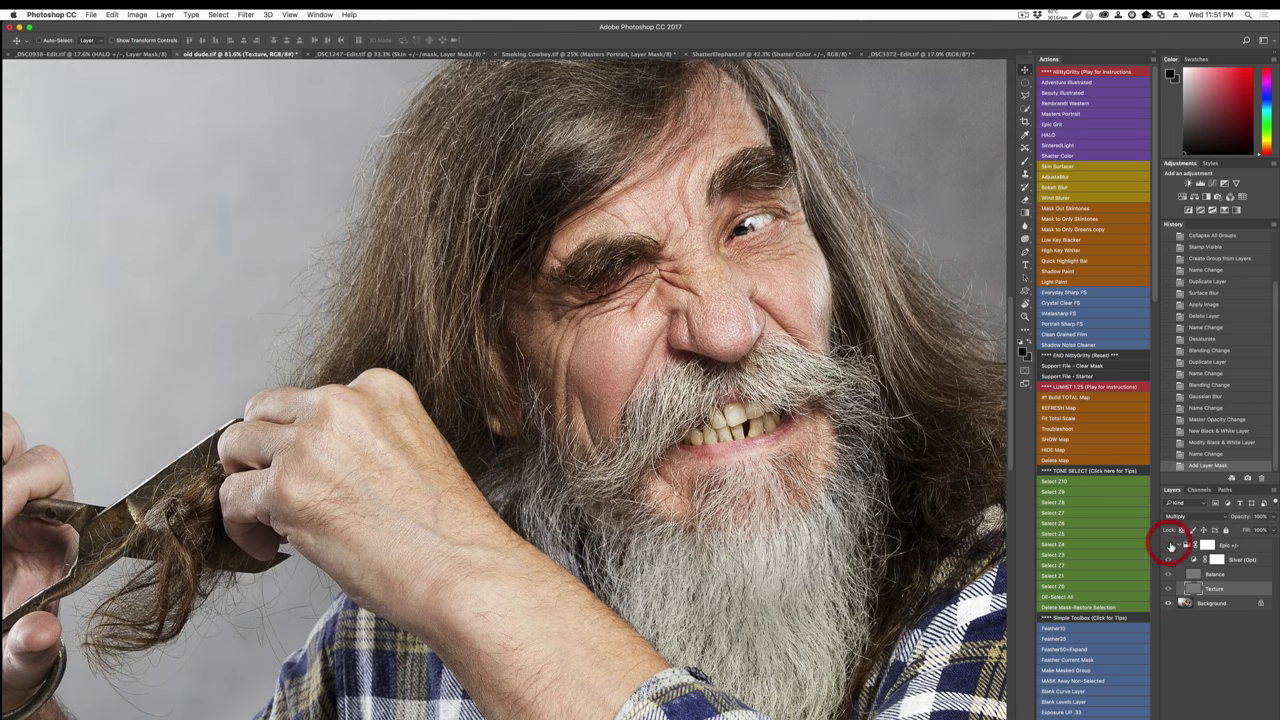
{"action": "left_click", "coordinate": [1169, 545]}
{"action": "left_click", "coordinate": [1169, 545]}
{"action": "left_click", "coordinate": [1169, 545]}
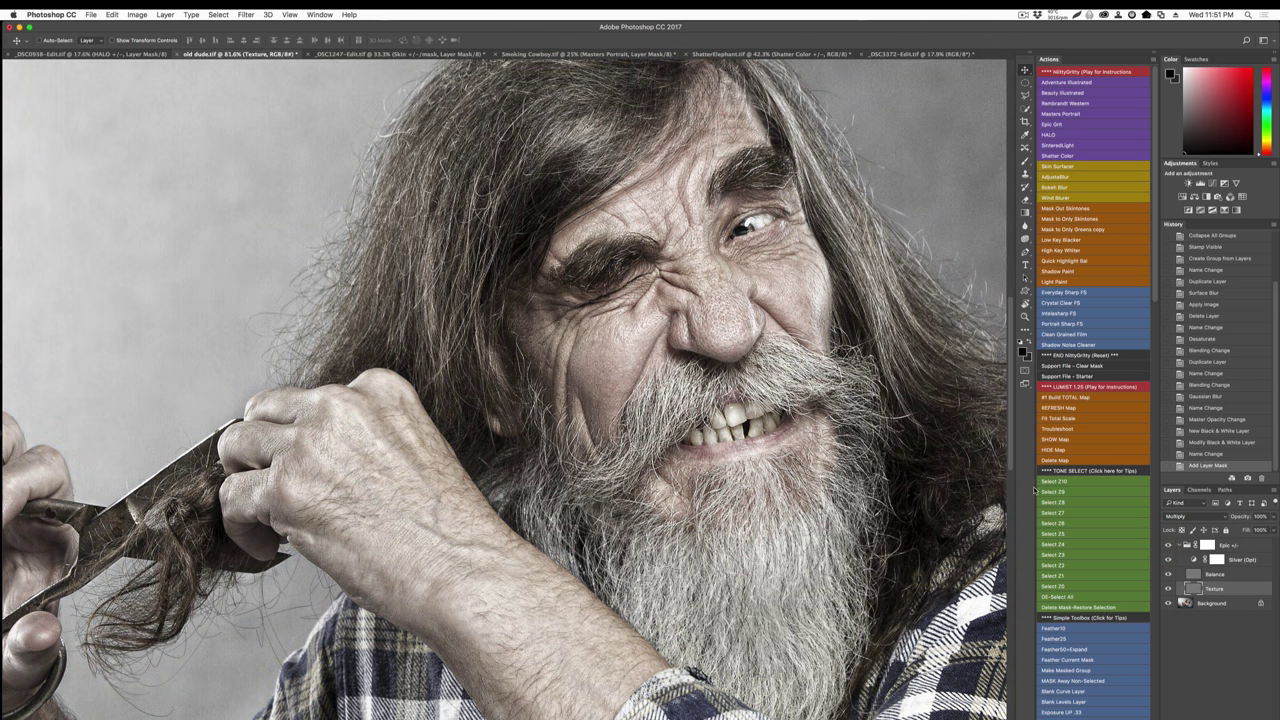
Reduce the Silver (Opt) layer's opacity to 34% and check the portrait close up and as a whole.
{"action": "scroll", "coordinate": [780, 352], "scroll_direction": "up", "scroll_amount": 1}
{"action": "left_click", "coordinate": [1238, 562]}
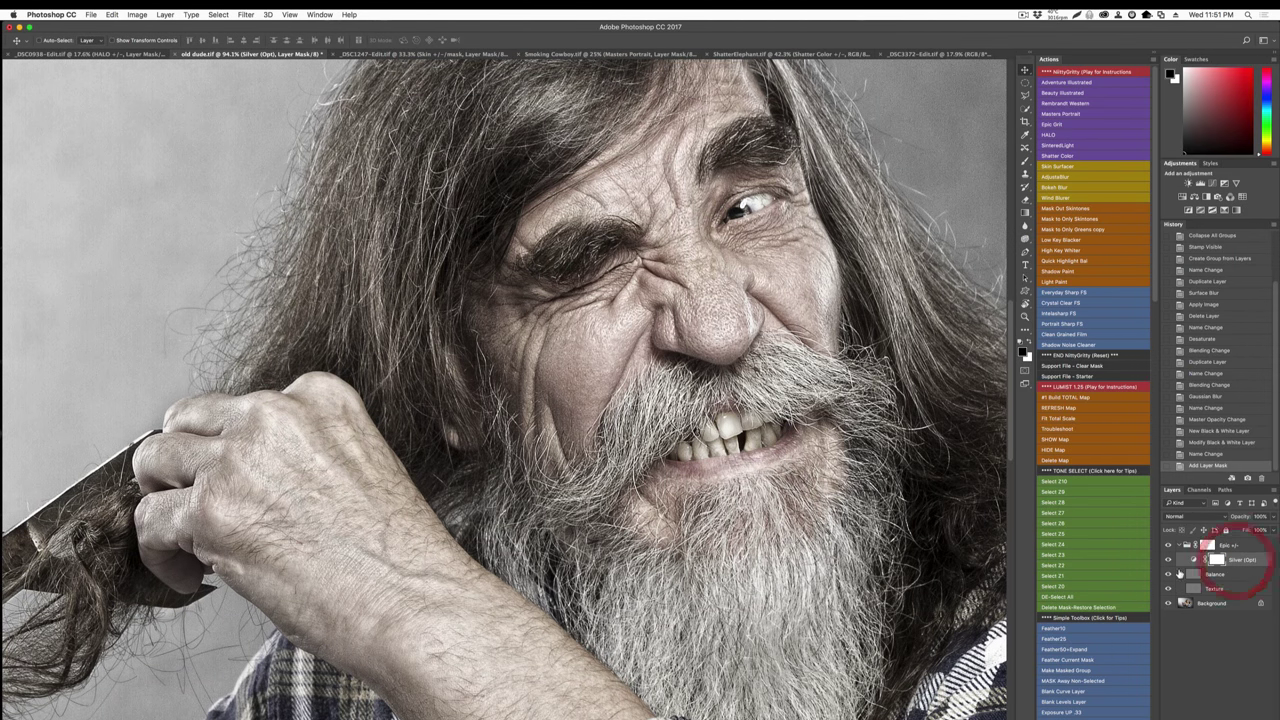
{"action": "left_click_drag", "start_coordinate": [1240, 515], "coordinate": [1209, 516]}
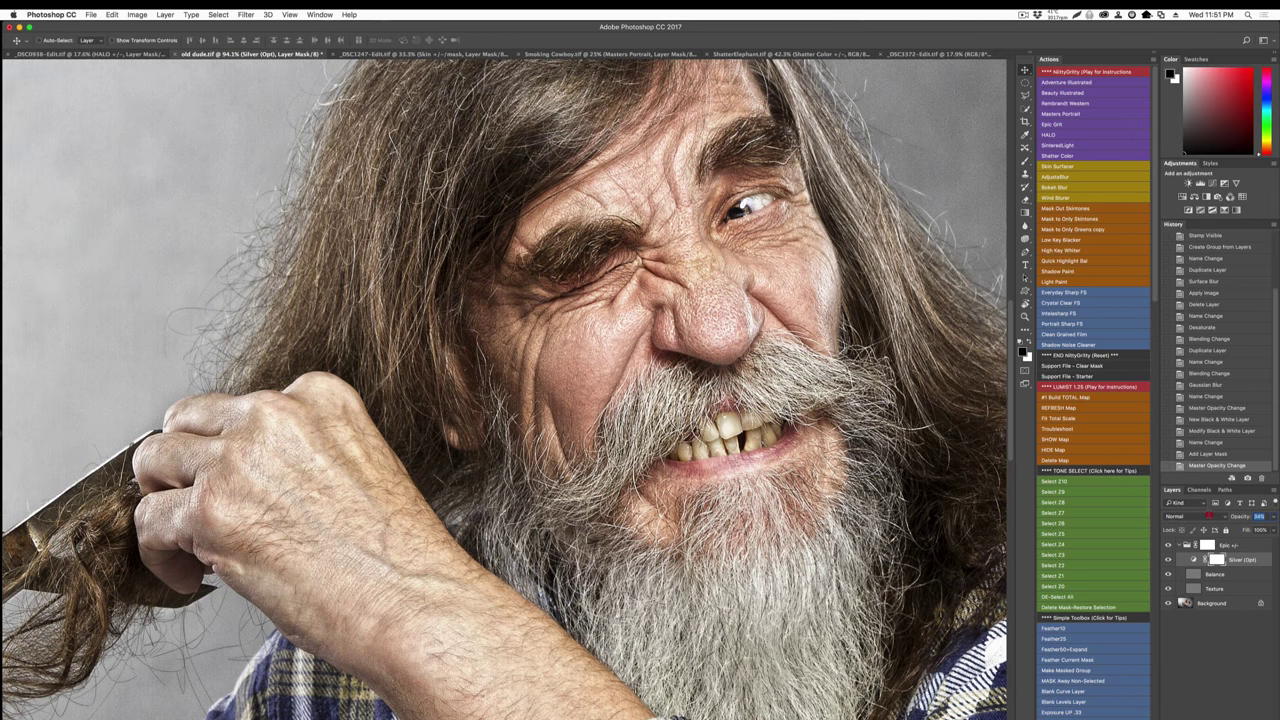
{"action": "scroll", "coordinate": [725, 438], "scroll_direction": "down", "scroll_amount": 8}
{"action": "scroll", "coordinate": [551, 418], "scroll_direction": "up", "scroll_amount": 4}
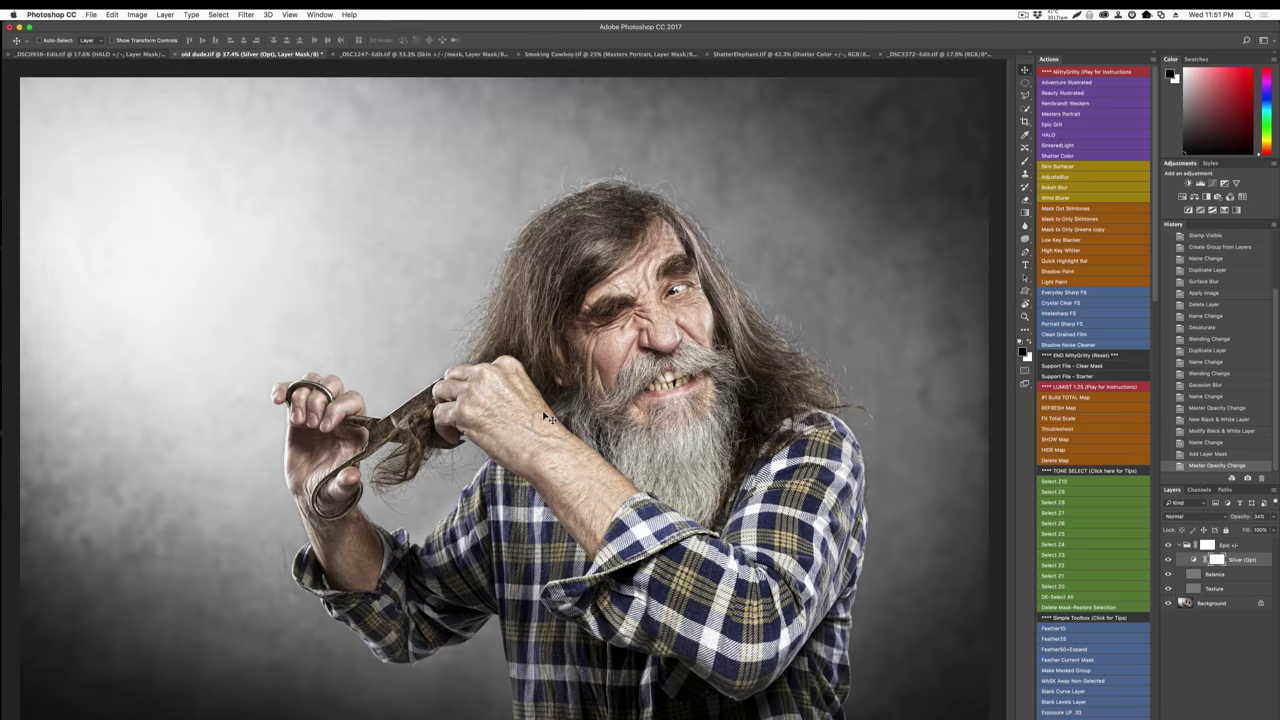
Compare the Epic +/- group off and on, set its opacity to 100%, and save the portrait.
{"action": "left_click", "coordinate": [1168, 546]}
{"action": "left_click", "coordinate": [1168, 546]}
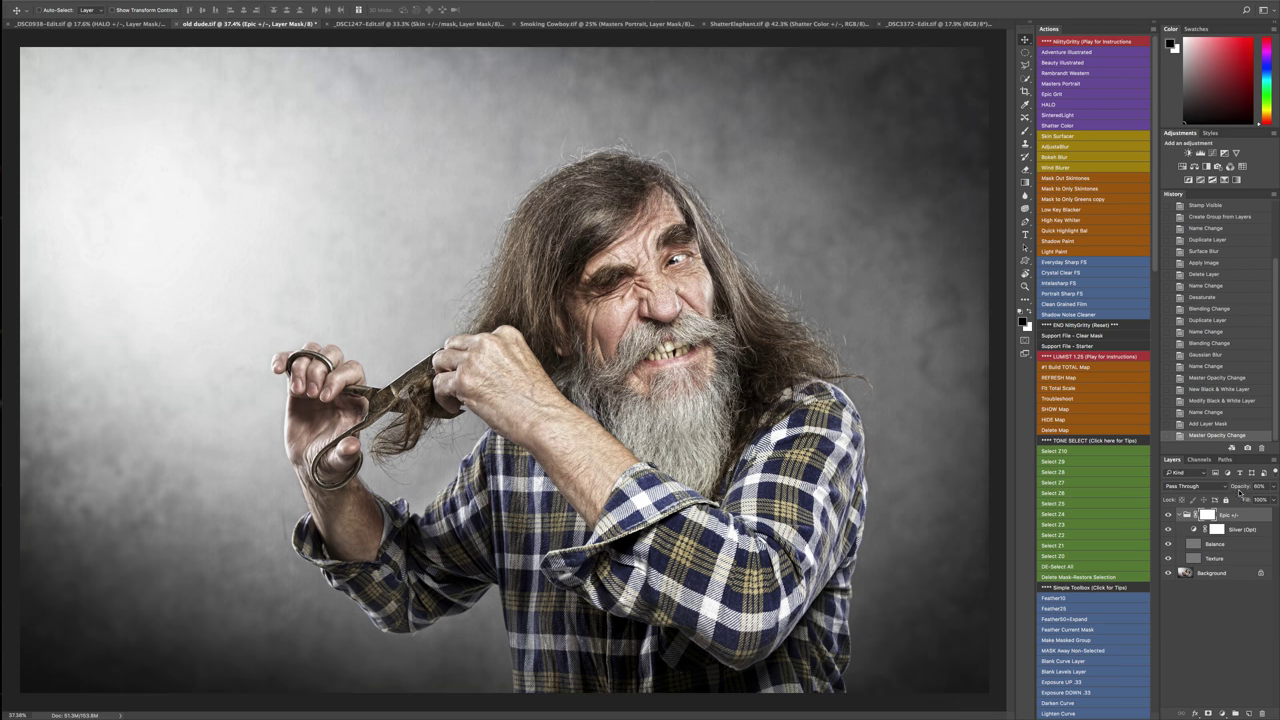
{"action": "left_click_drag", "start_coordinate": [1242, 487], "coordinate": [1277, 488]}
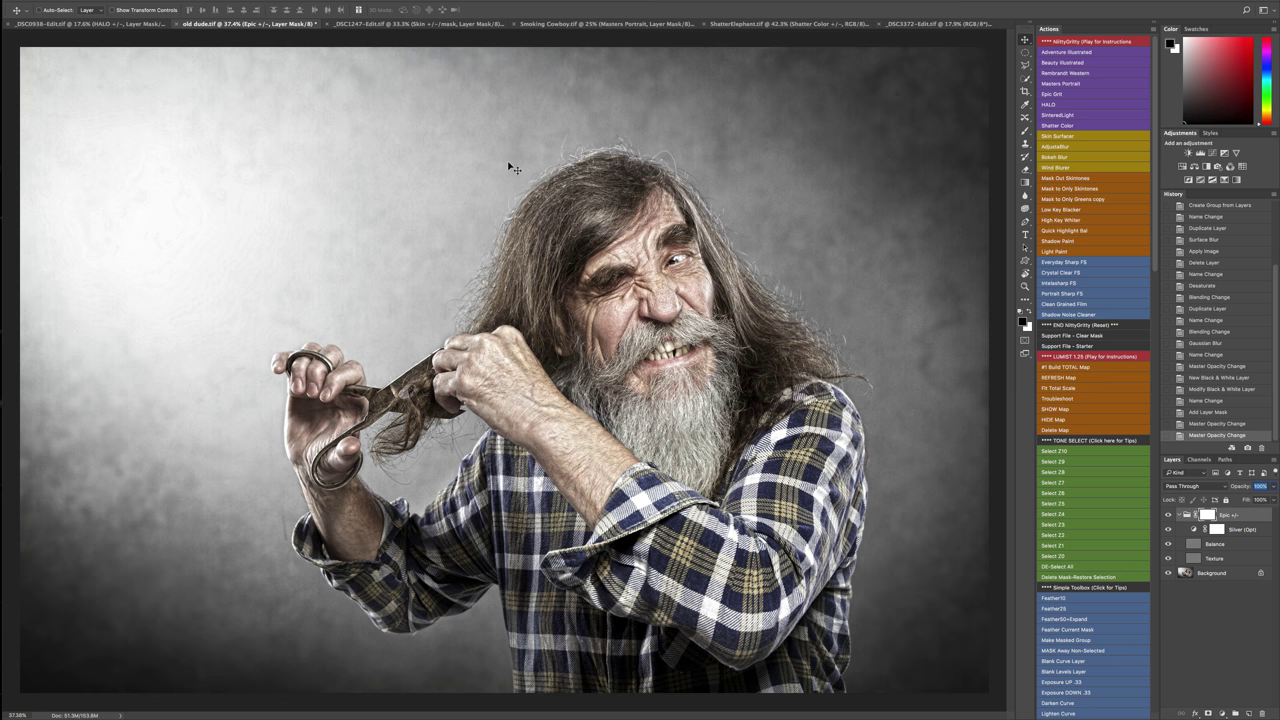
{"action": "key", "text": "ctrl+s"}
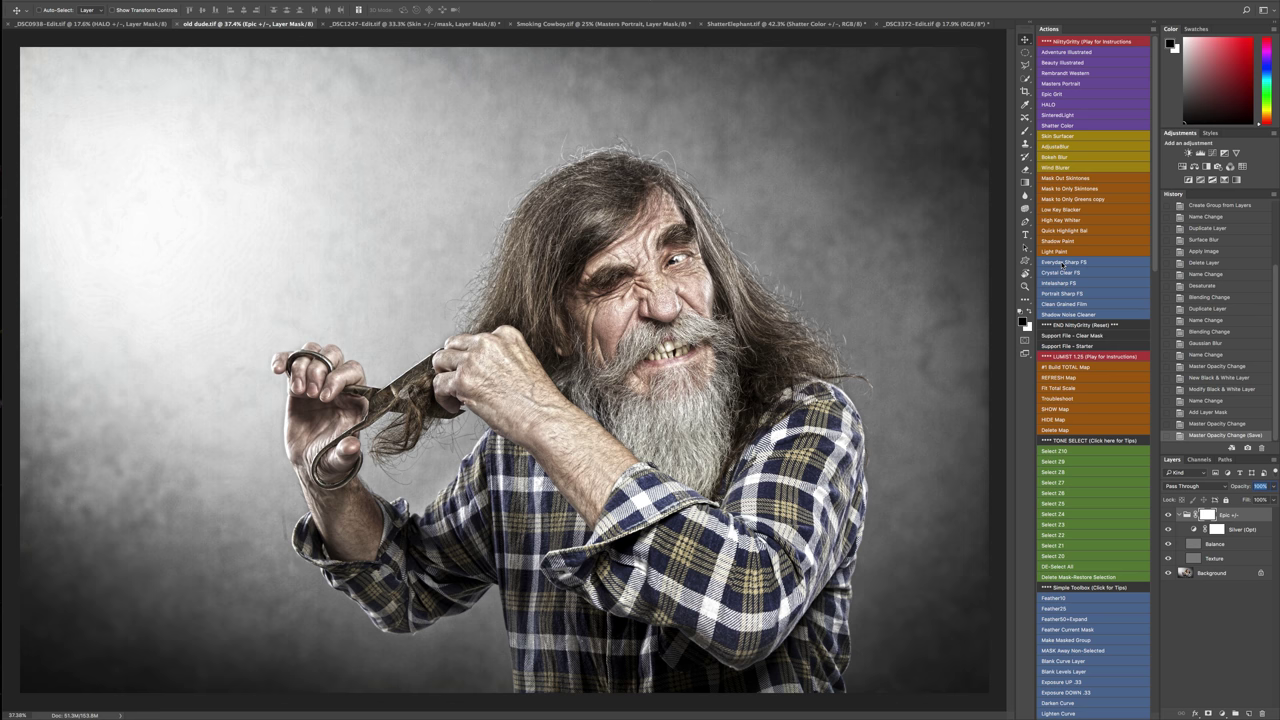
Run the Everyday Sharp FS action on the portrait and compare its Everyday SHARP +/- group off and on.
{"action": "left_click", "coordinate": [1063, 263]}
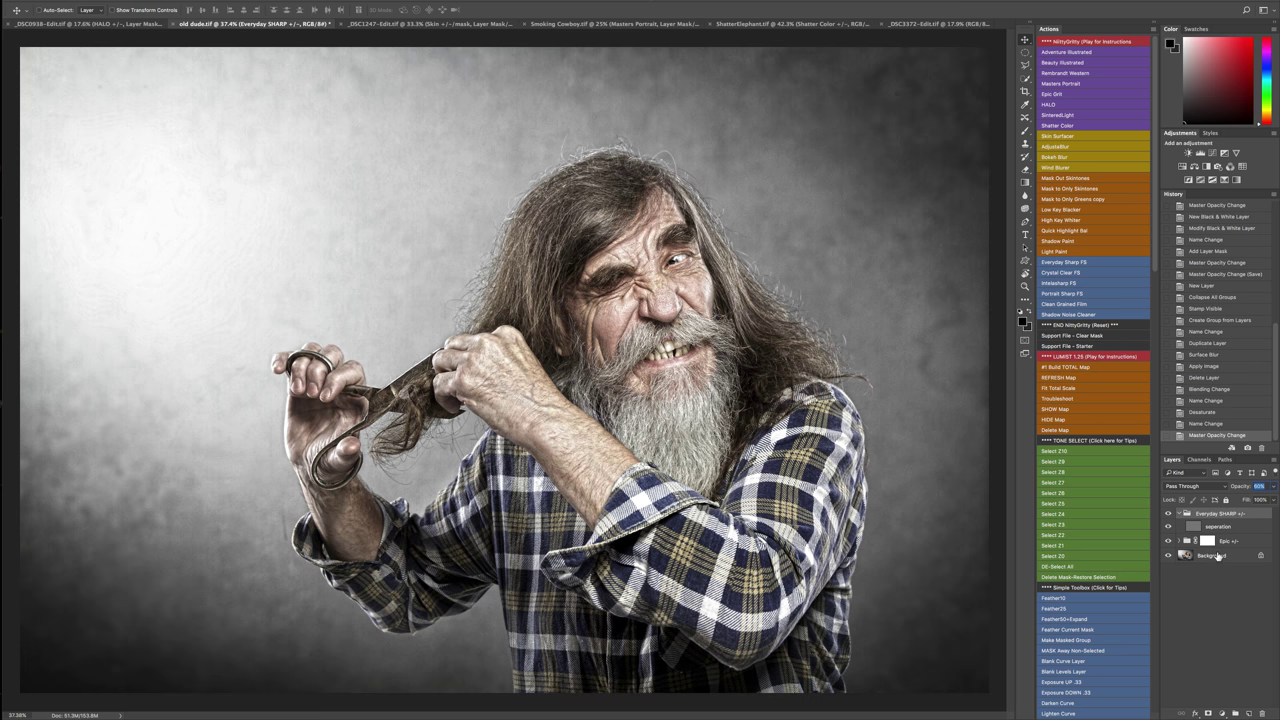
{"action": "left_click", "coordinate": [1170, 516]}
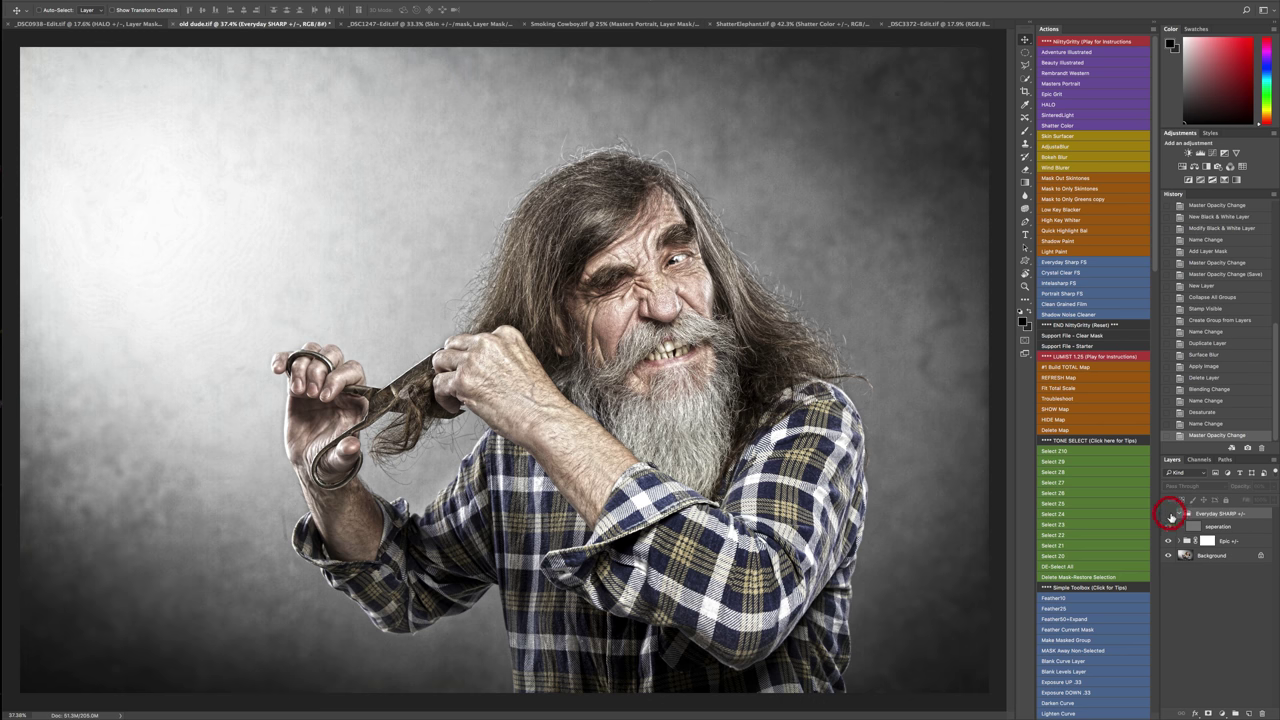
{"action": "left_click", "coordinate": [1170, 516]}
{"action": "scroll", "coordinate": [735, 293], "scroll_direction": "up", "scroll_amount": 3}
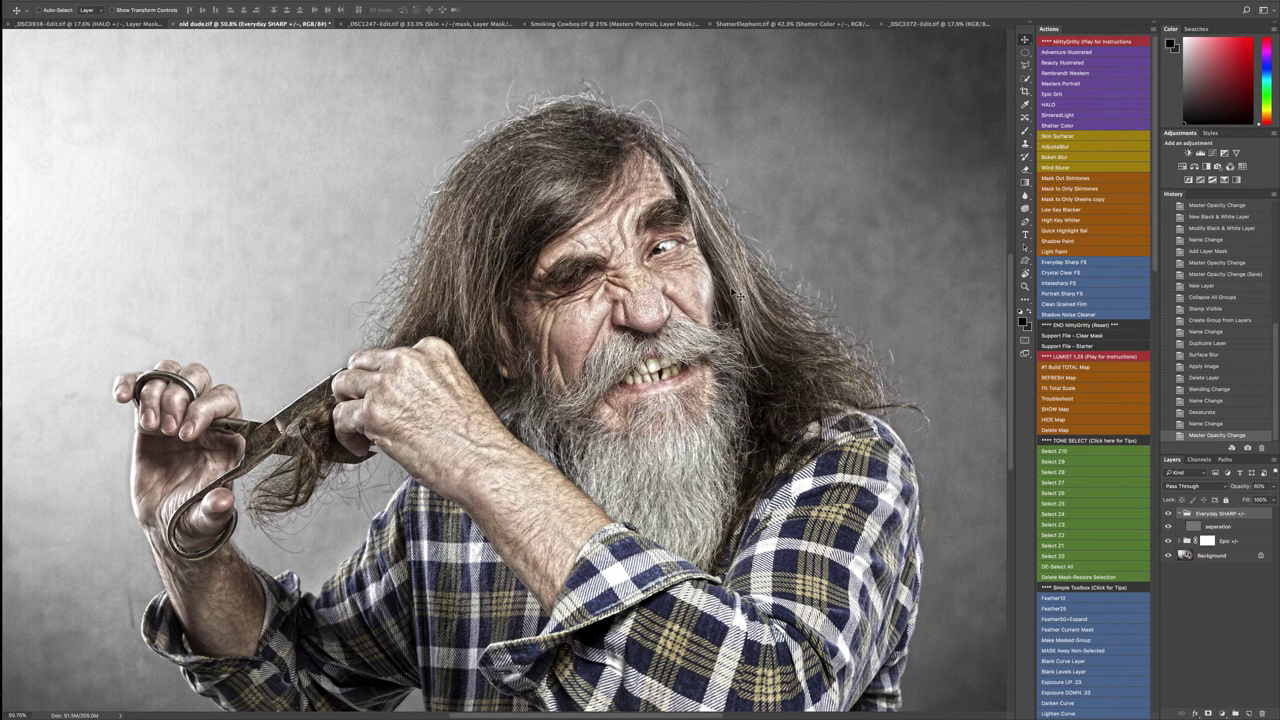
Group the Everyday SHARP +/- and Epic +/- groups together and compare the portrait with the combined group off and on.
{"action": "left_click", "coordinate": [1226, 541]}
{"action": "key", "text": "ctrl+g"}
{"action": "left_click", "coordinate": [1167, 514]}
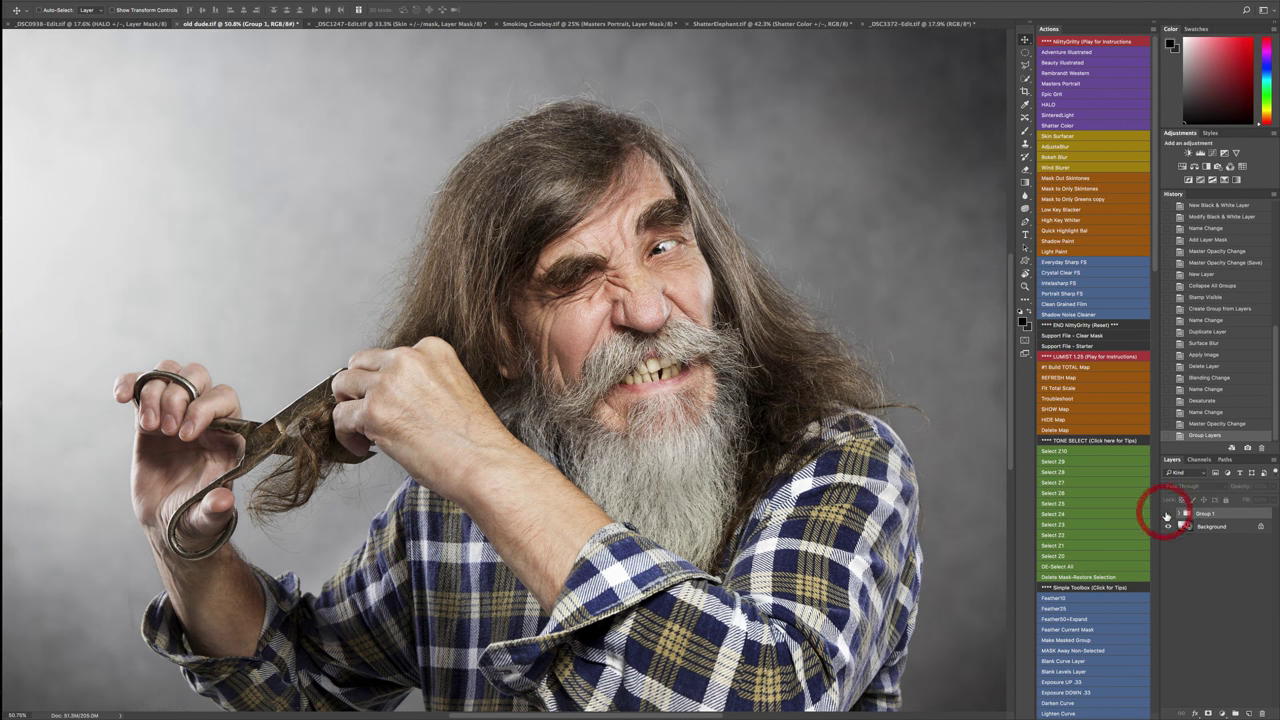
{"action": "left_click", "coordinate": [1167, 514]}
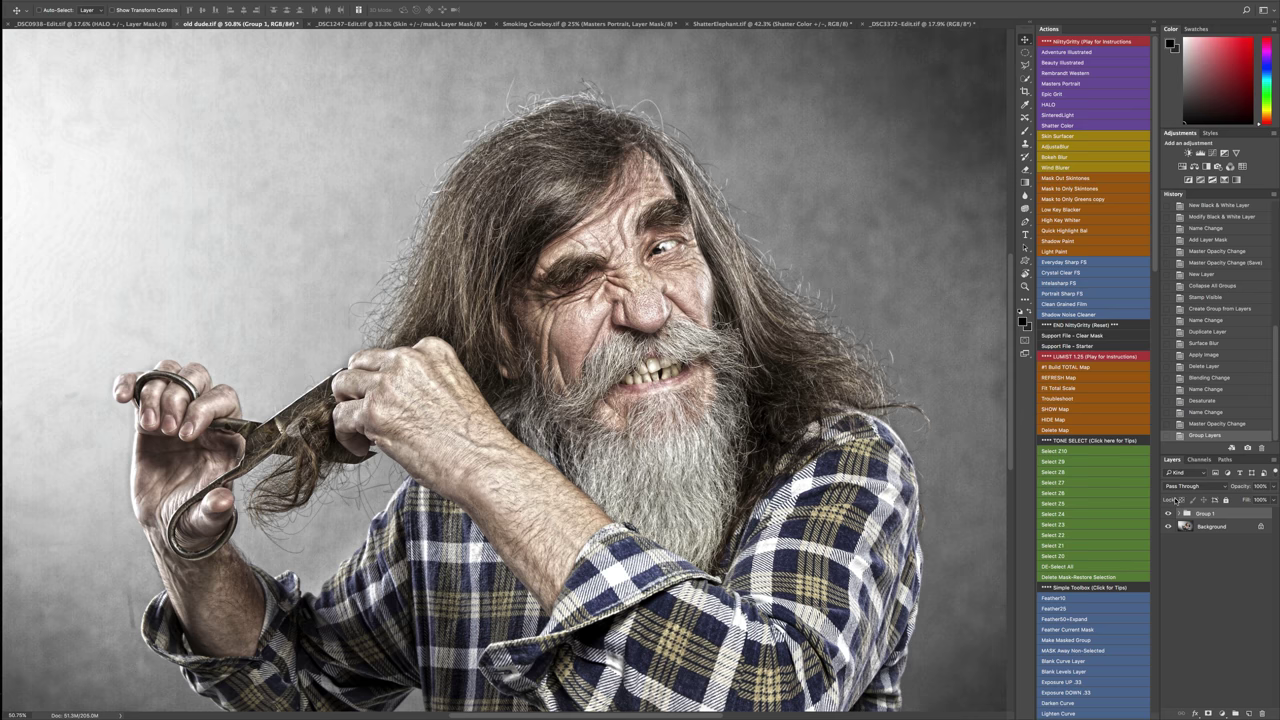
Delete the Everyday SHARP +/- group from inside Group 1.
{"action": "left_click", "coordinate": [1177, 513]}
{"action": "left_click", "coordinate": [1225, 525]}
{"action": "key", "text": "Delete"}
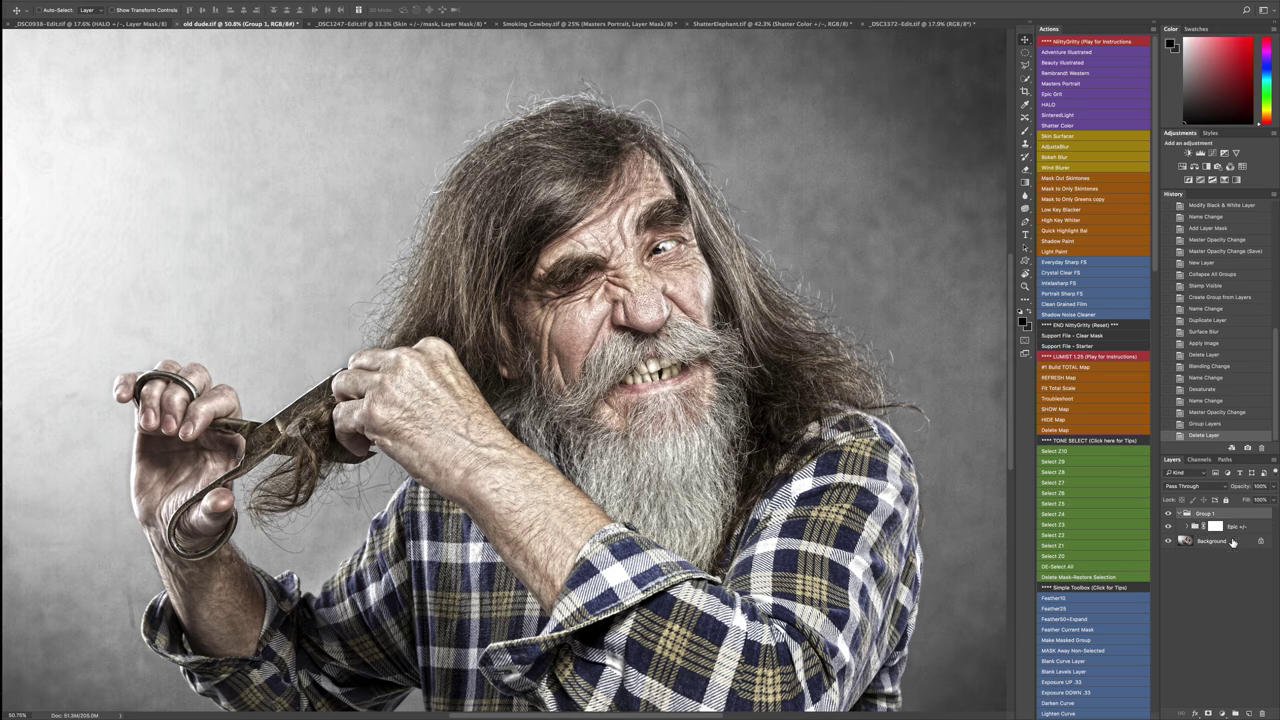
Close old dude.tif without saving its changes, and close the Beetle photo as well.
{"action": "key", "text": "super+w"}
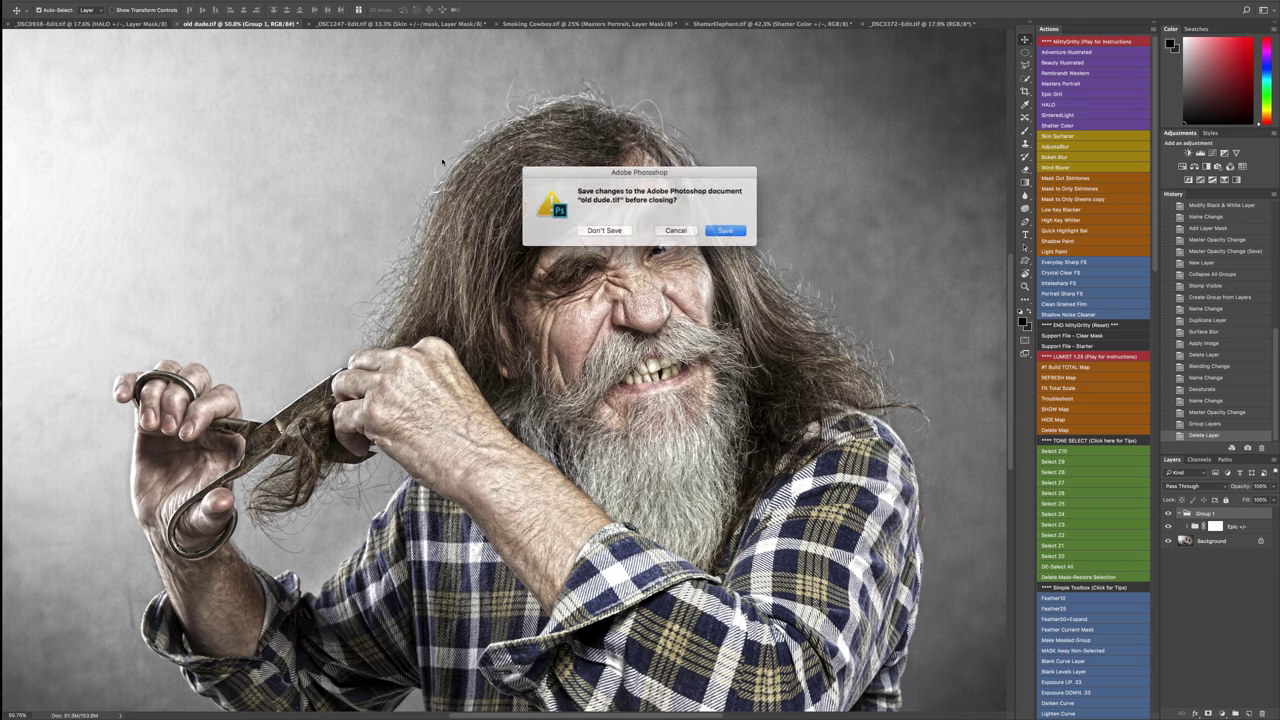
{"action": "left_click", "coordinate": [604, 230]}
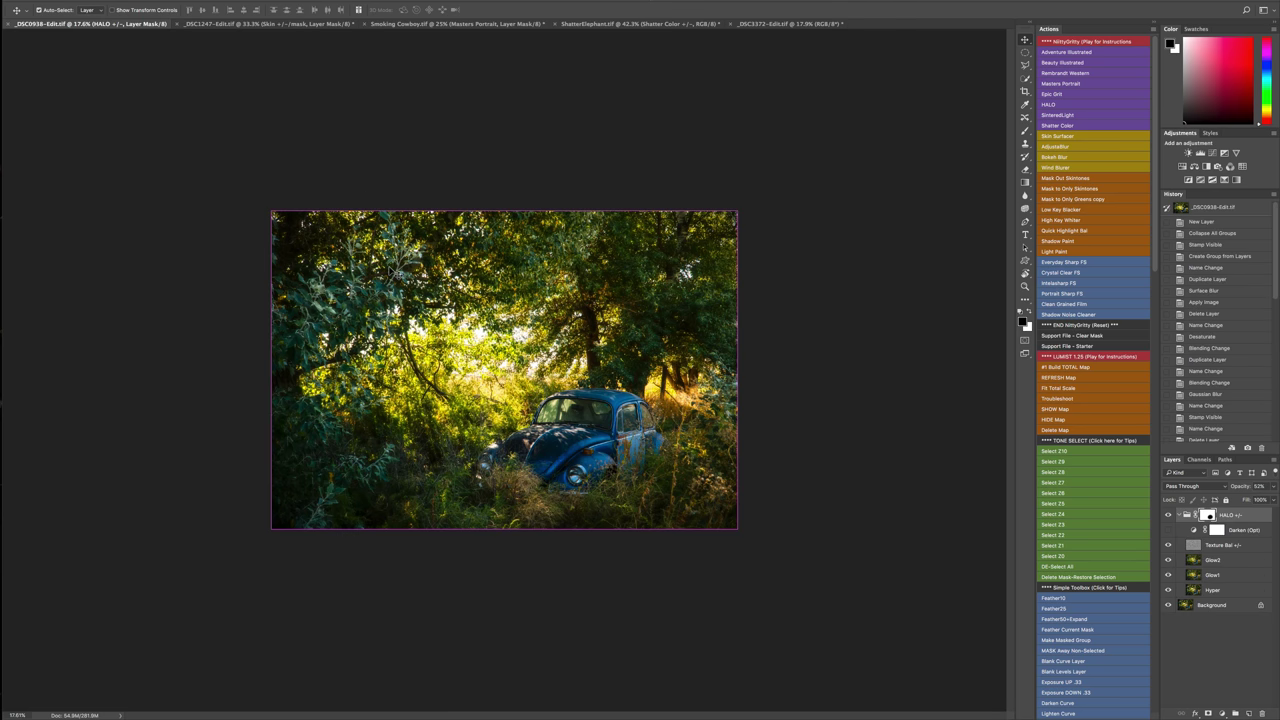
{"action": "key", "text": "super+w"}
Run the HALO action on the _DSC3372-Edit.tif photo of the children on the blue car.
{"action": "scroll", "coordinate": [468, 305], "scroll_direction": "up", "scroll_amount": 3}
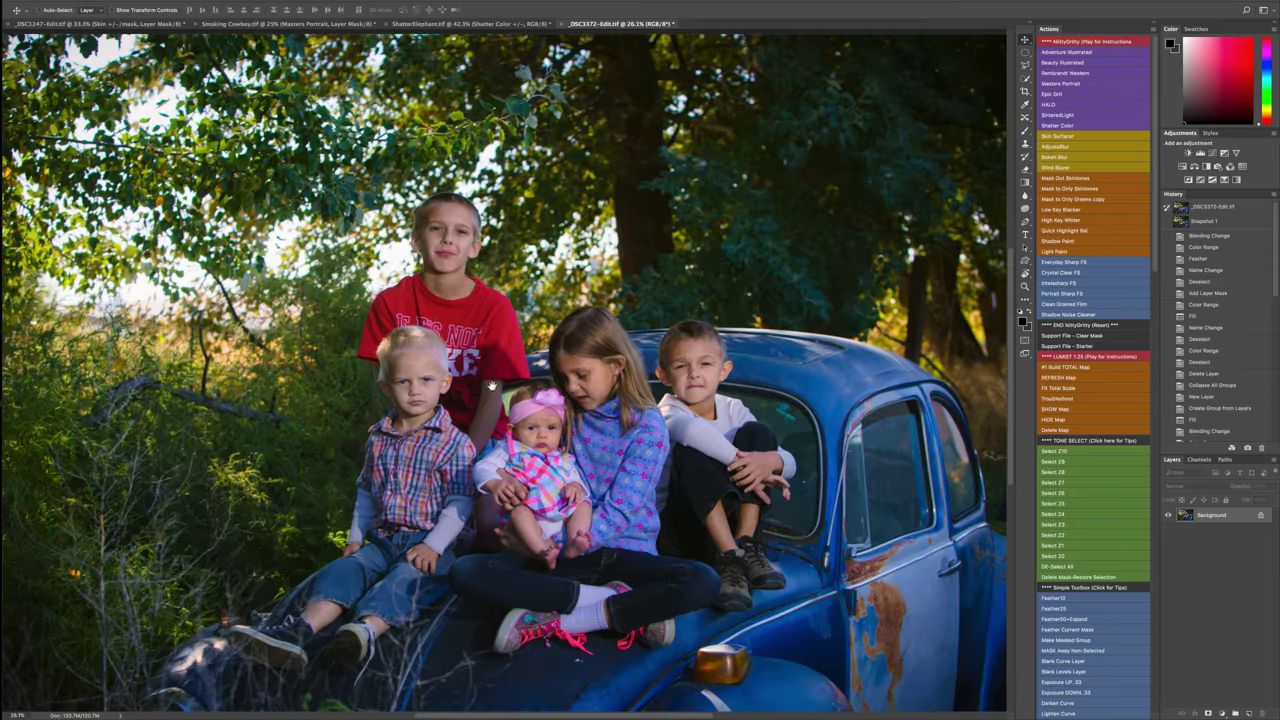
{"action": "left_click_drag", "start_coordinate": [480, 384], "coordinate": [496, 361]}
{"action": "scroll", "coordinate": [530, 378], "scroll_direction": "down", "scroll_amount": 3}
{"action": "scroll", "coordinate": [537, 383], "scroll_direction": "up", "scroll_amount": 1}
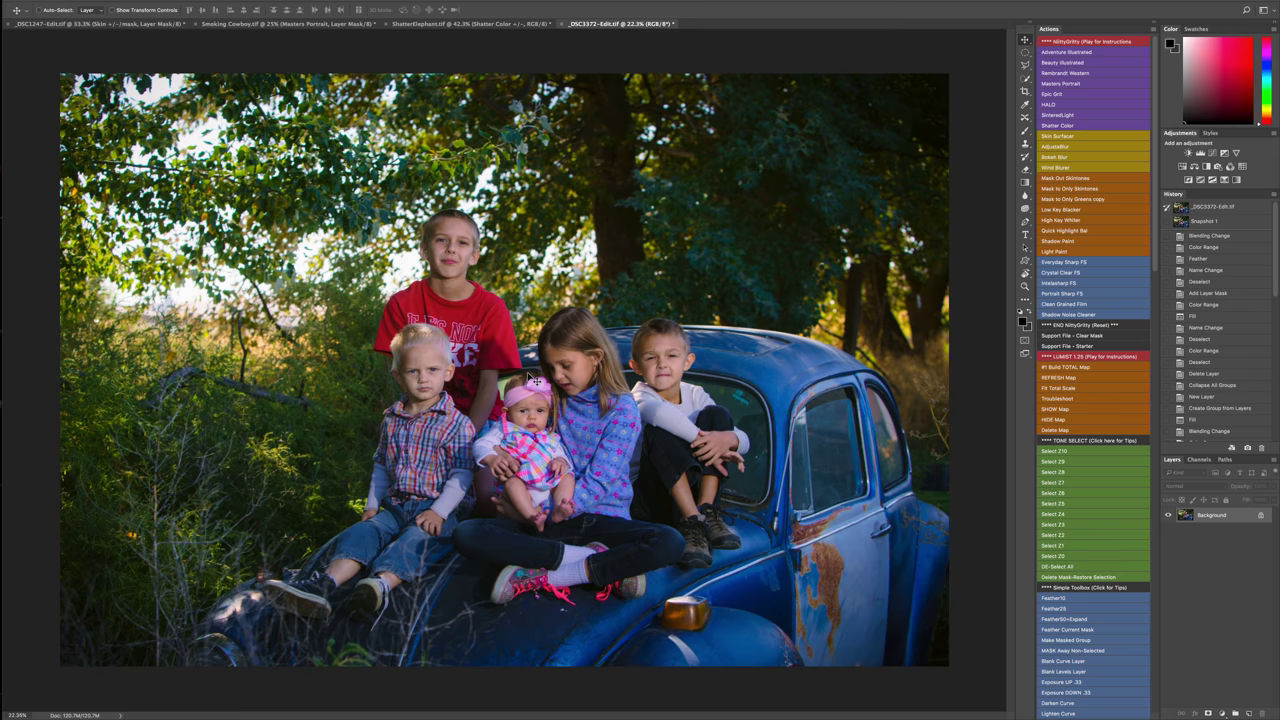
{"action": "scroll", "coordinate": [536, 383], "scroll_direction": "up", "scroll_amount": 1}
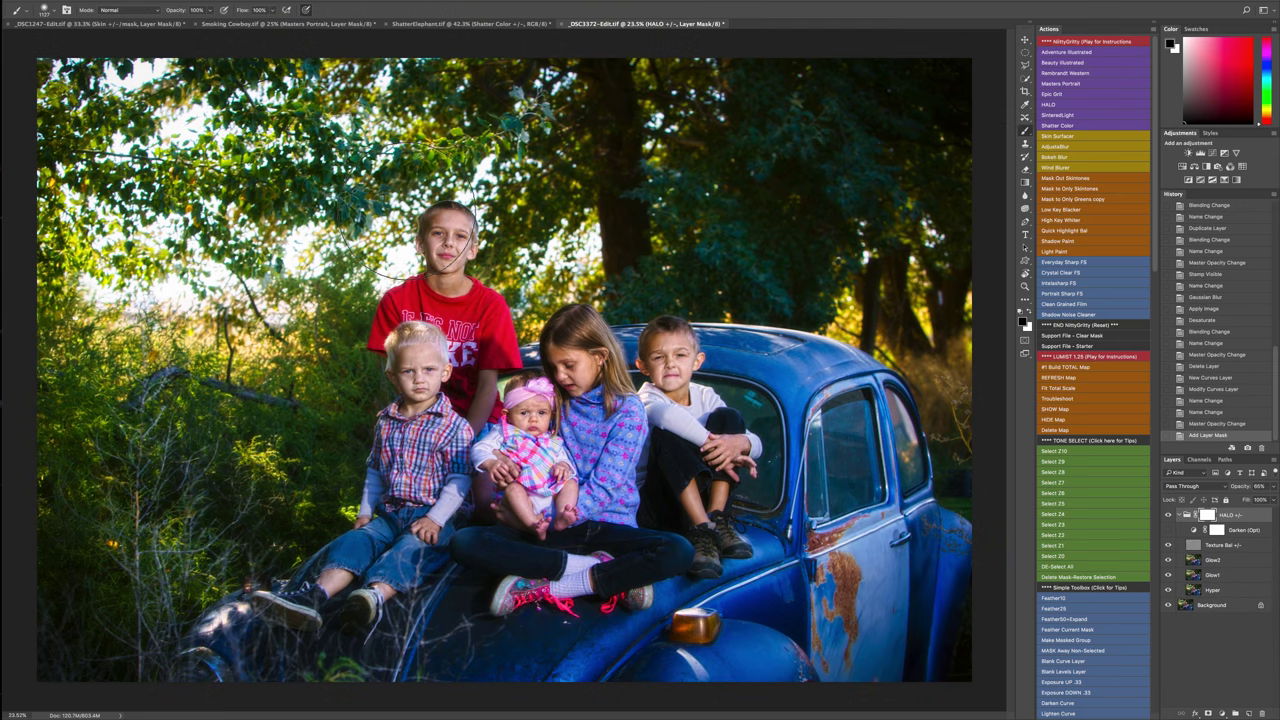
{"action": "scroll", "coordinate": [690, 360], "scroll_direction": "up", "scroll_amount": 1}
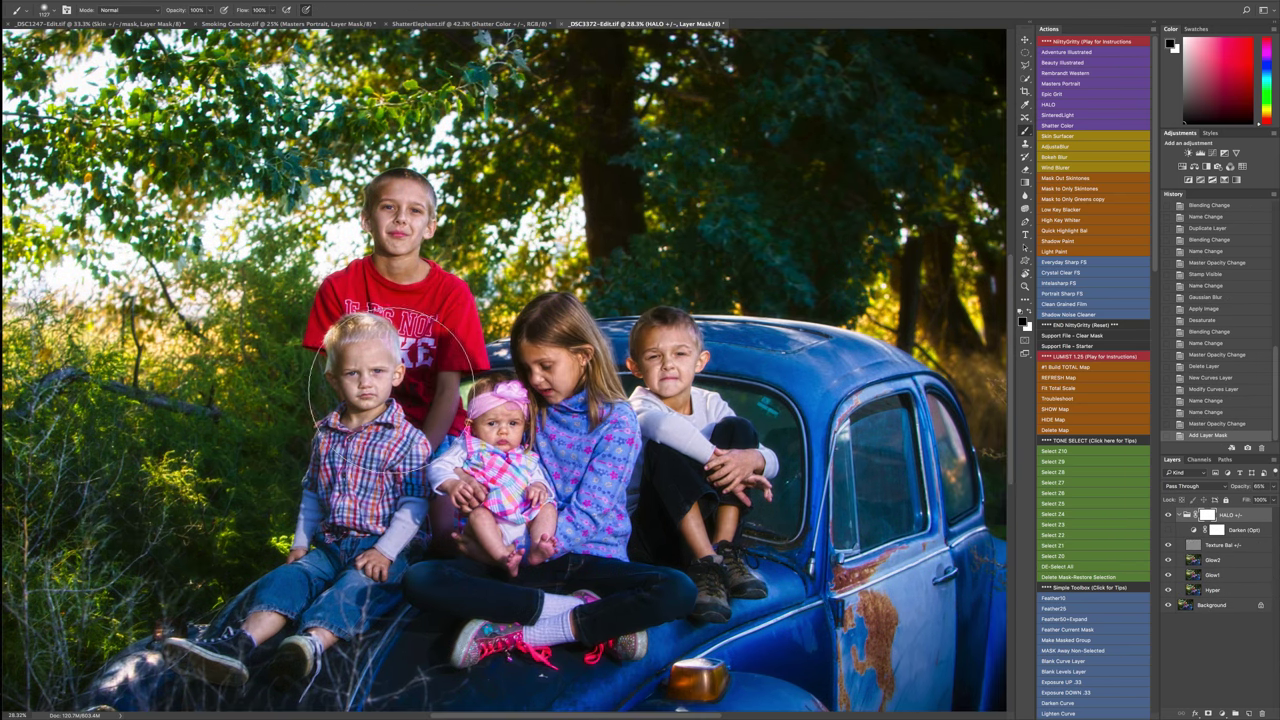
{"action": "key", "text": "ctrl+0"}
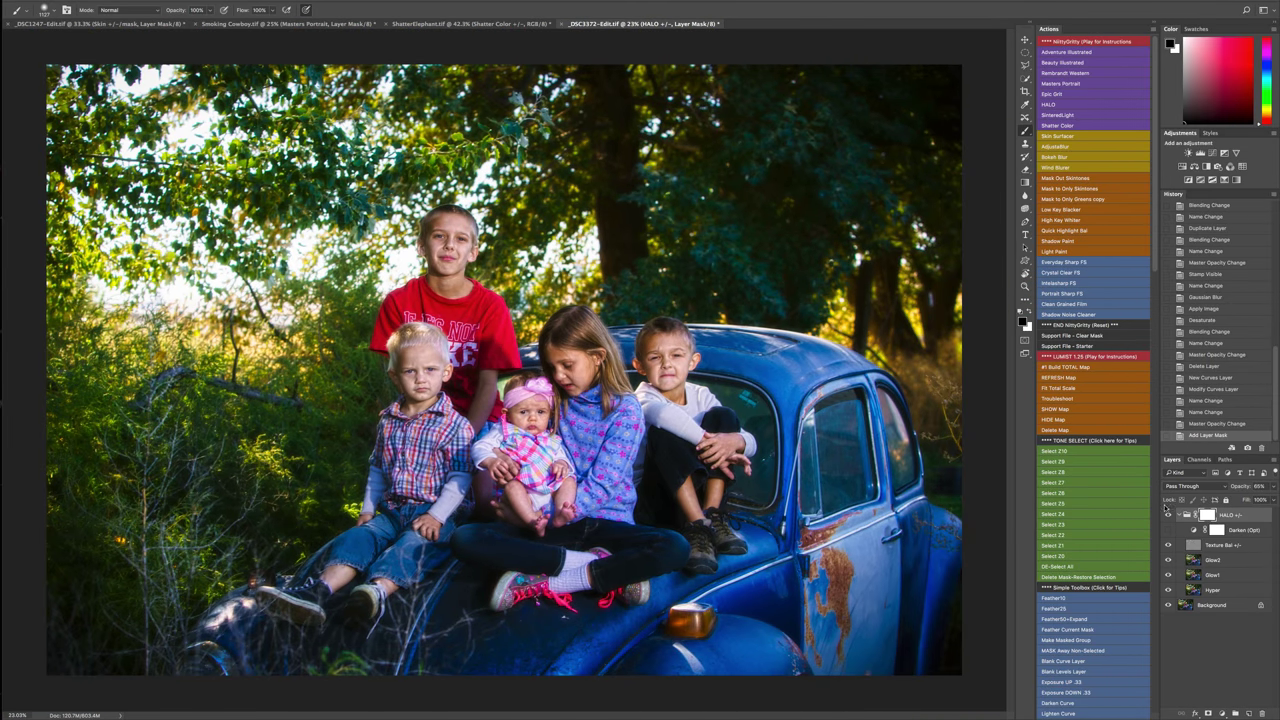
Compare the children's photo with the HALO +/- group off and on, and look closer at the faces.
{"action": "left_click", "coordinate": [1168, 514]}
{"action": "left_click", "coordinate": [1168, 514]}
{"action": "left_click", "coordinate": [1169, 514]}
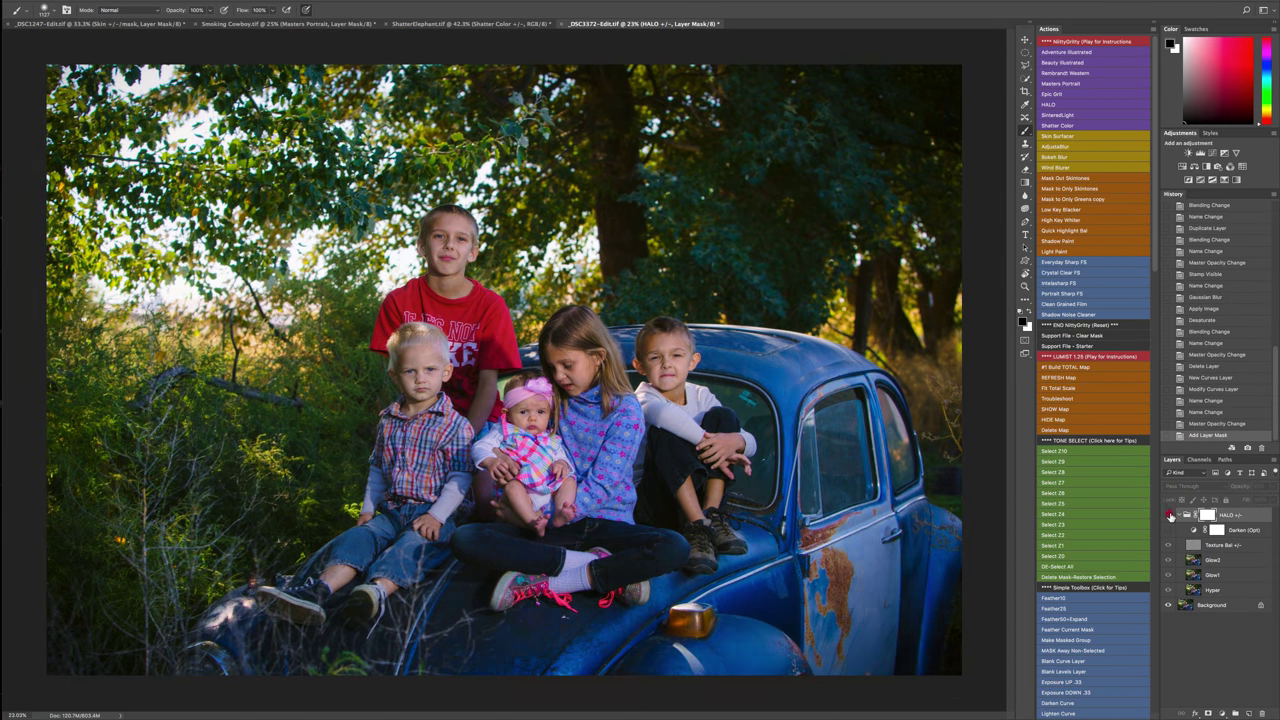
{"action": "left_click", "coordinate": [1169, 514]}
{"action": "scroll", "coordinate": [620, 400], "scroll_direction": "up", "scroll_amount": 5}
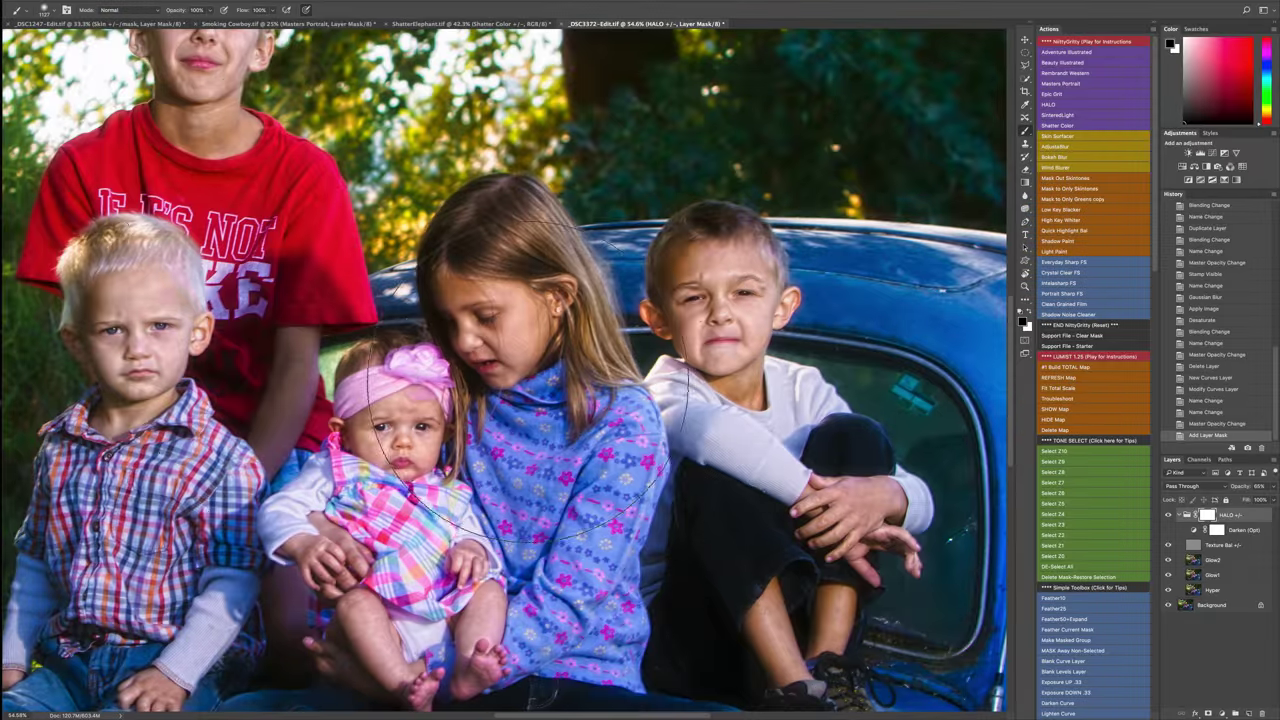
{"action": "scroll", "coordinate": [527, 380], "scroll_direction": "up", "scroll_amount": 3}
{"action": "scroll", "coordinate": [425, 335], "scroll_direction": "up", "scroll_amount": 2}
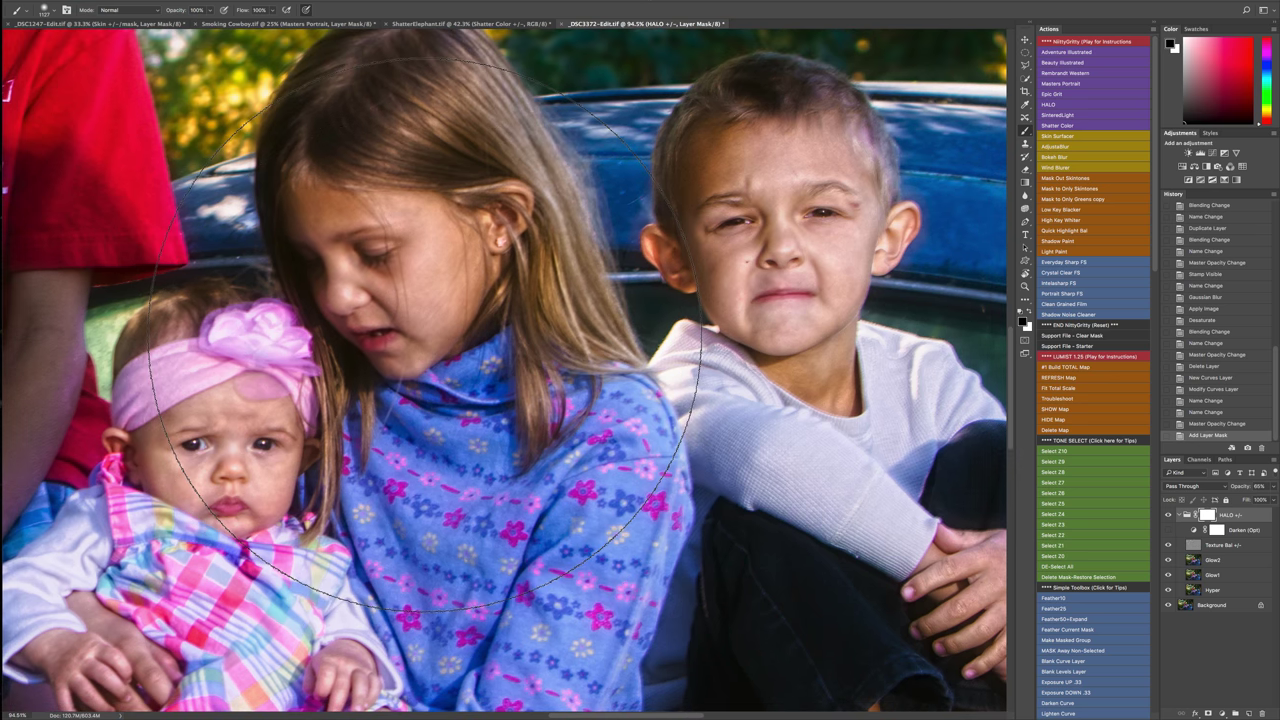
Reduce the brush opacity and paint black on the HALO +/- group's mask over the children with a large brush.
{"action": "scroll", "coordinate": [425, 335], "scroll_direction": "down", "scroll_amount": 10}
{"action": "scroll", "coordinate": [470, 345], "scroll_direction": "up", "scroll_amount": 3}
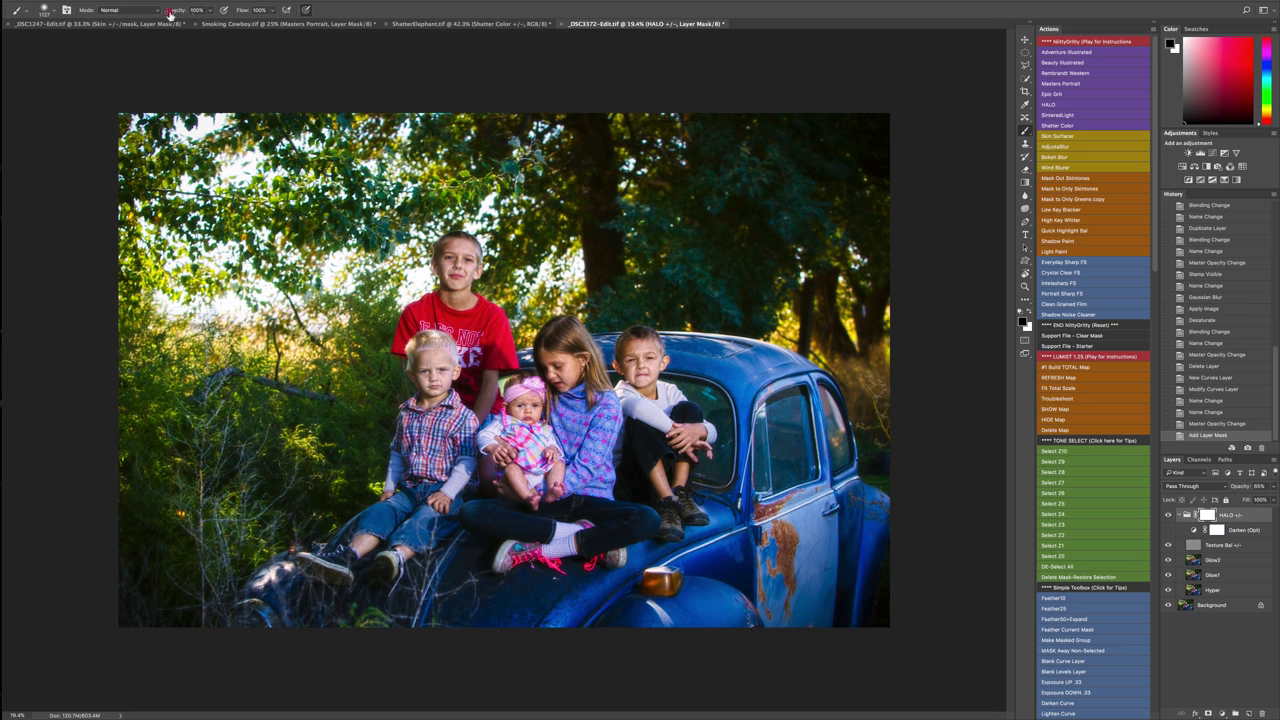
{"action": "left_click_drag", "start_coordinate": [170, 12], "coordinate": [148, 11]}
{"action": "left_click_drag", "start_coordinate": [537, 402], "coordinate": [642, 402]}
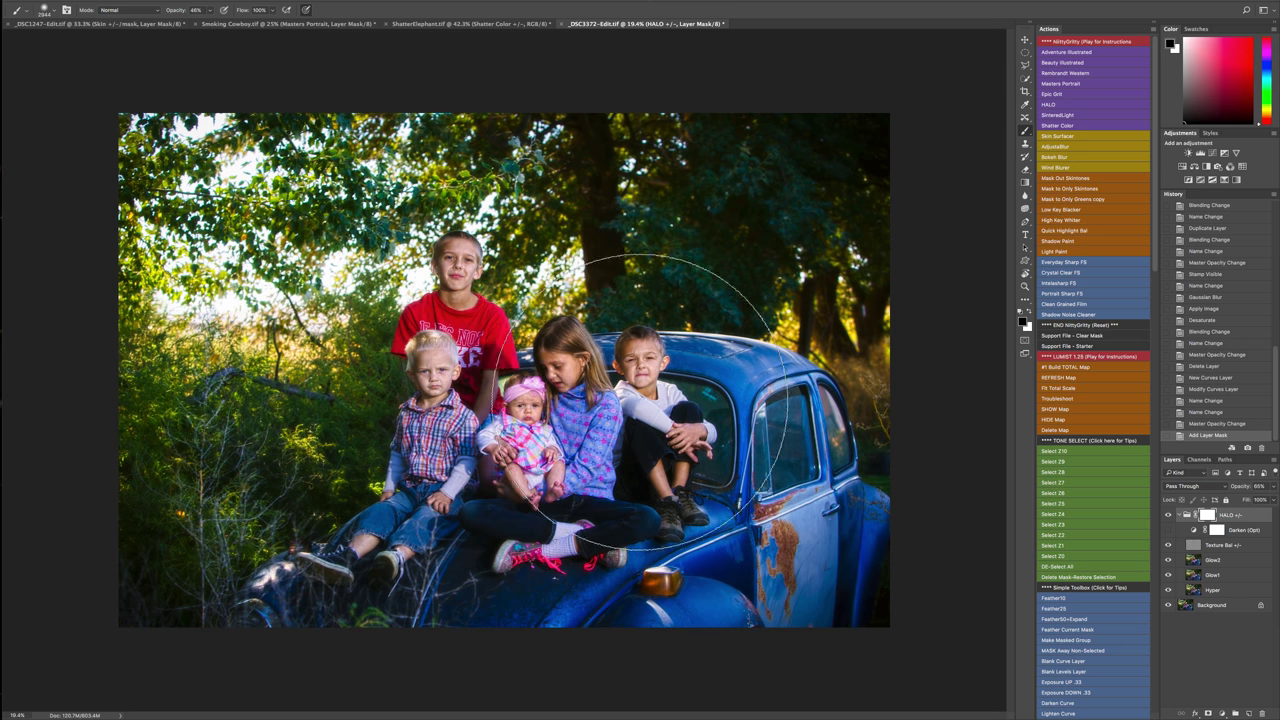
{"action": "left_click", "coordinate": [642, 412]}
{"action": "left_click", "coordinate": [632, 417]}
{"action": "left_click", "coordinate": [494, 426]}
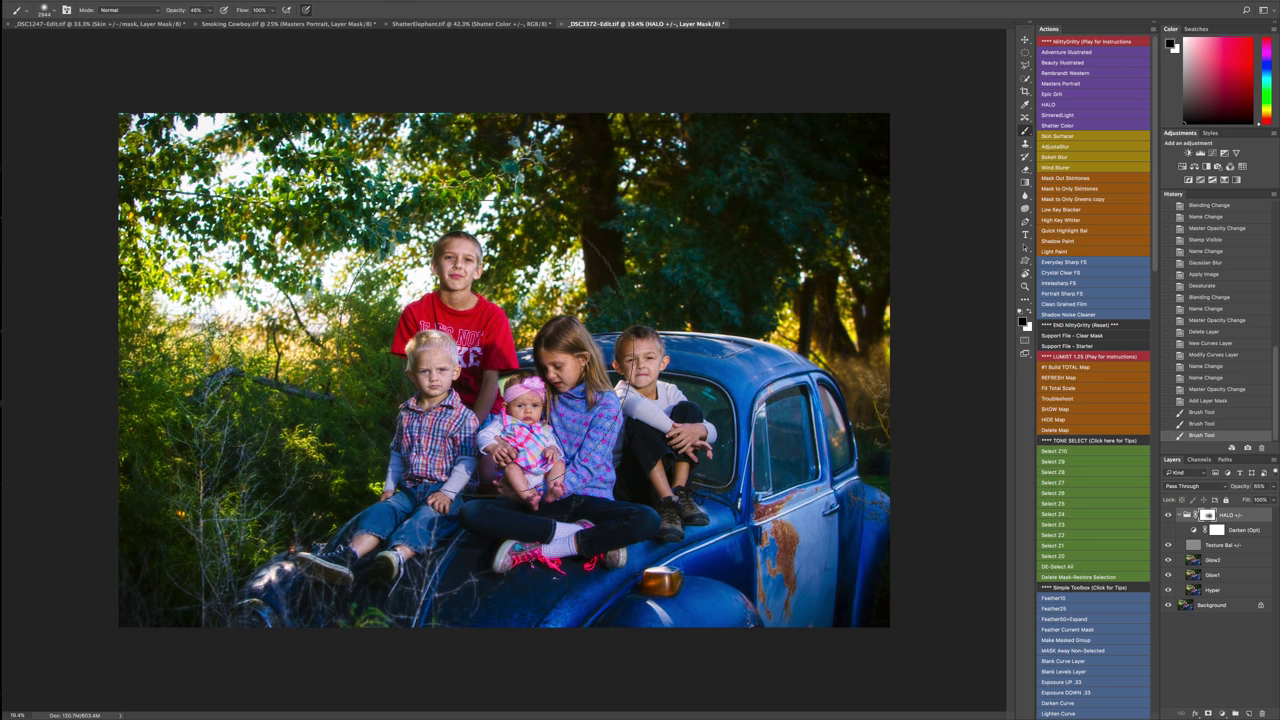
{"action": "left_click", "coordinate": [490, 356]}
{"action": "left_click", "coordinate": [438, 349]}
{"action": "left_click", "coordinate": [560, 405]}
{"action": "left_click", "coordinate": [592, 397]}
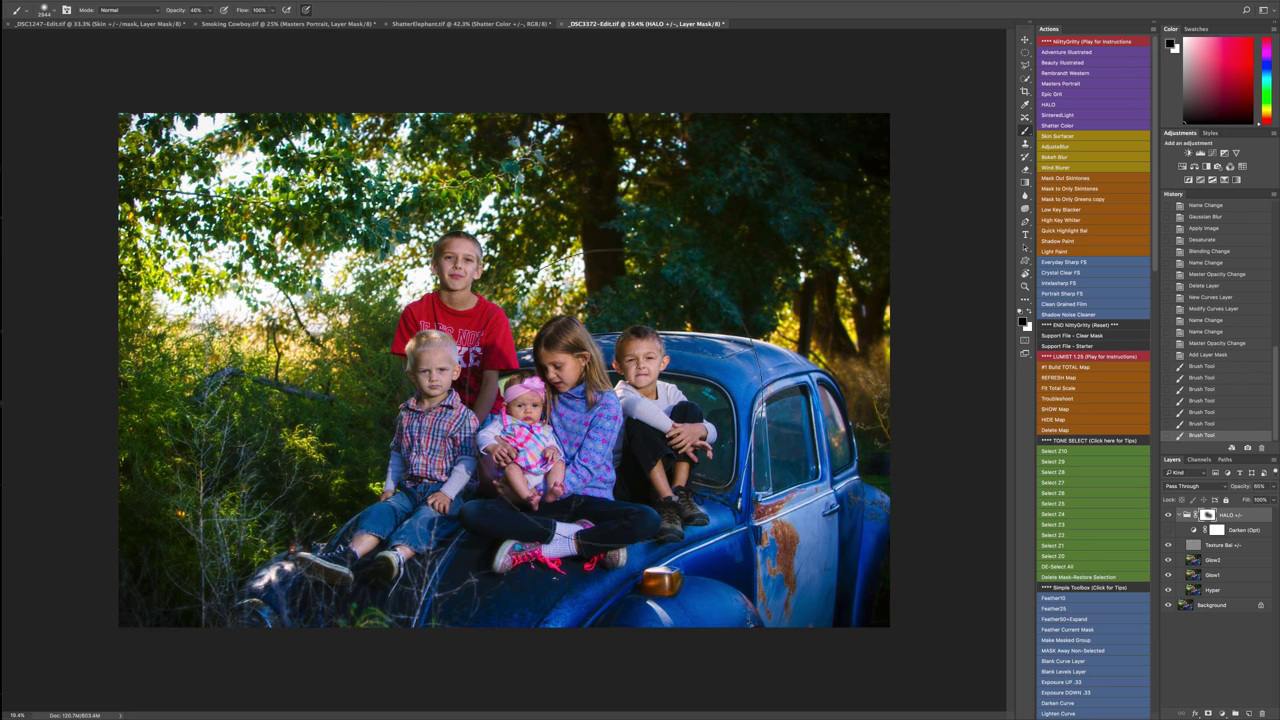
{"action": "left_click", "coordinate": [593, 396]}
{"action": "left_click", "coordinate": [612, 402]}
Compare the children's photo with the masked HALO +/- group hidden and shown.
{"action": "left_click", "coordinate": [1171, 516]}
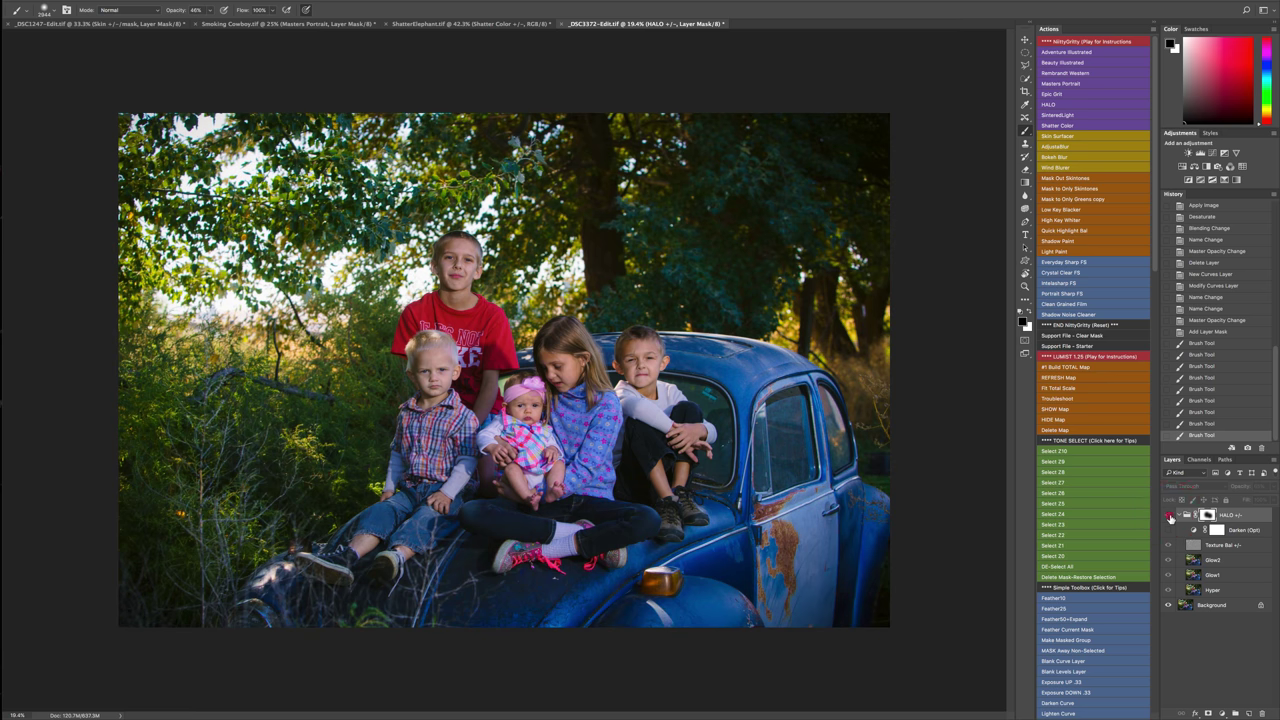
{"action": "left_click", "coordinate": [1171, 516]}
{"action": "left_click", "coordinate": [1171, 516]}
{"action": "left_click", "coordinate": [1171, 516]}
{"action": "left_click", "coordinate": [1171, 516]}
{"action": "left_click", "coordinate": [1171, 516]}
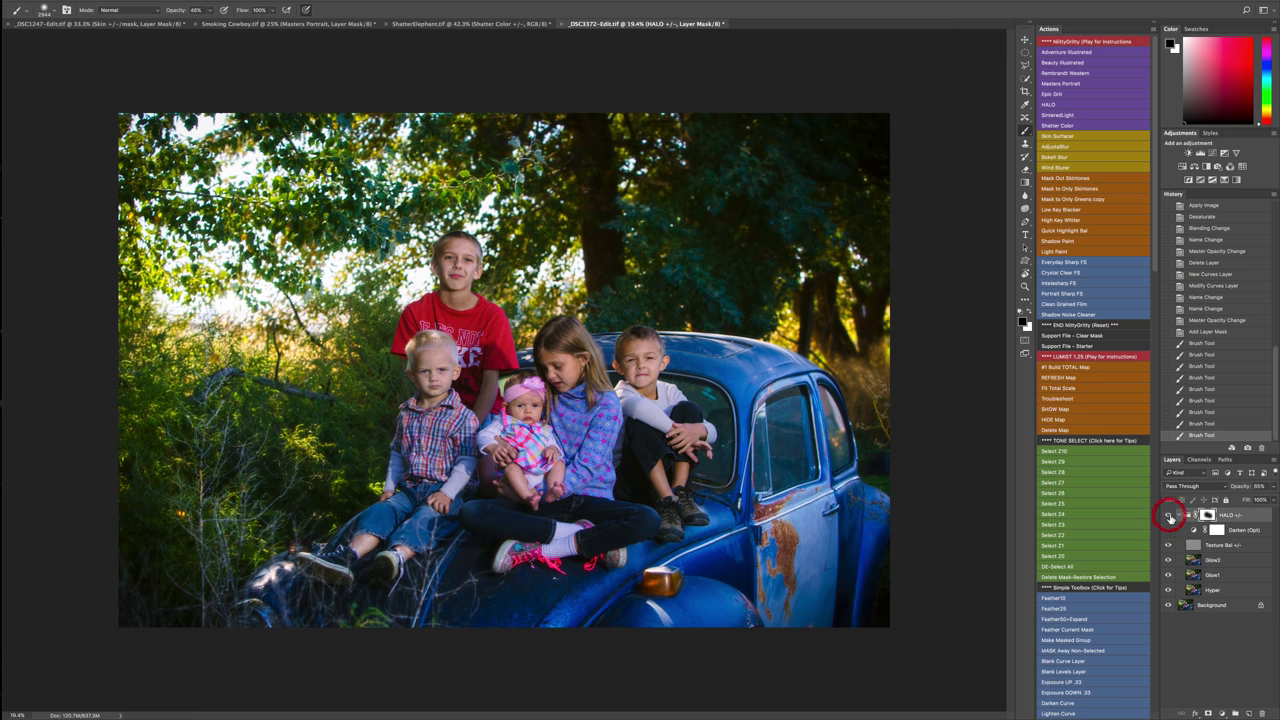
{"action": "left_click", "coordinate": [1171, 516]}
{"action": "left_click", "coordinate": [1171, 516]}
Run the Shadow Paint action and brush shadows at 99% opacity into the left foliage and along the photo's bottom edge.
{"action": "left_click", "coordinate": [1062, 243]}
{"action": "left_click", "coordinate": [713, 231]}
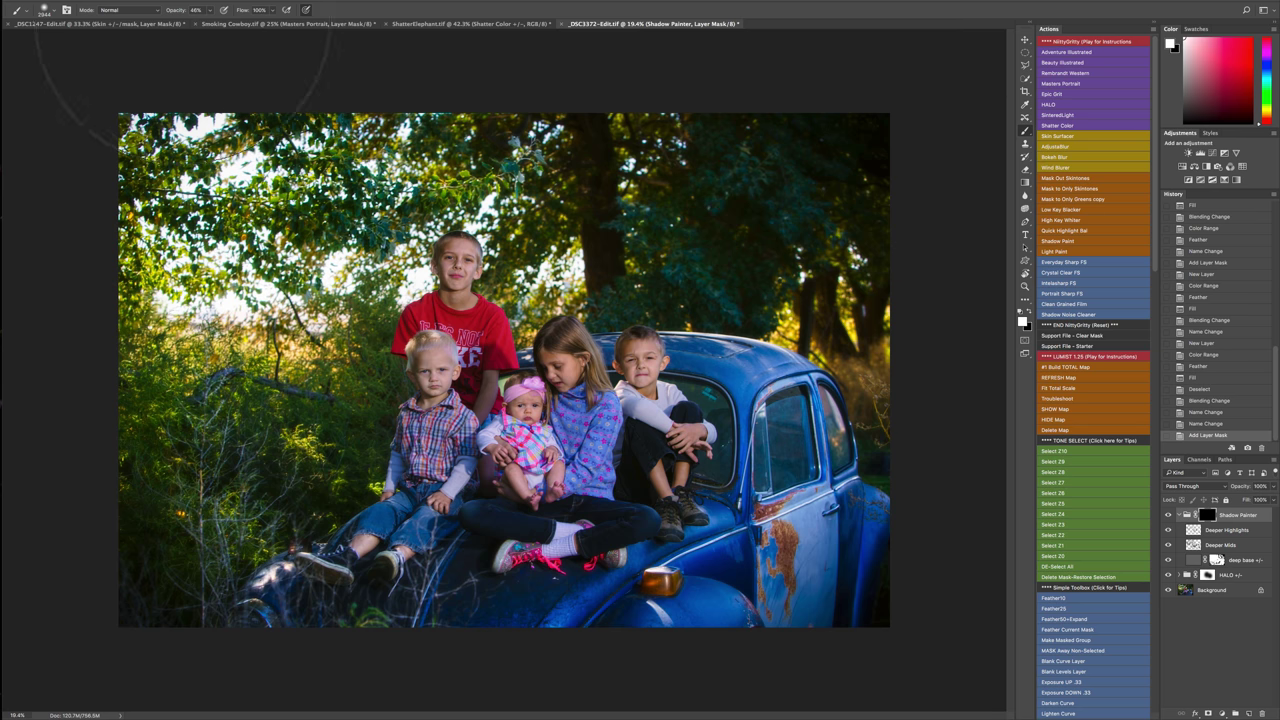
{"action": "left_click", "coordinate": [226, 228]}
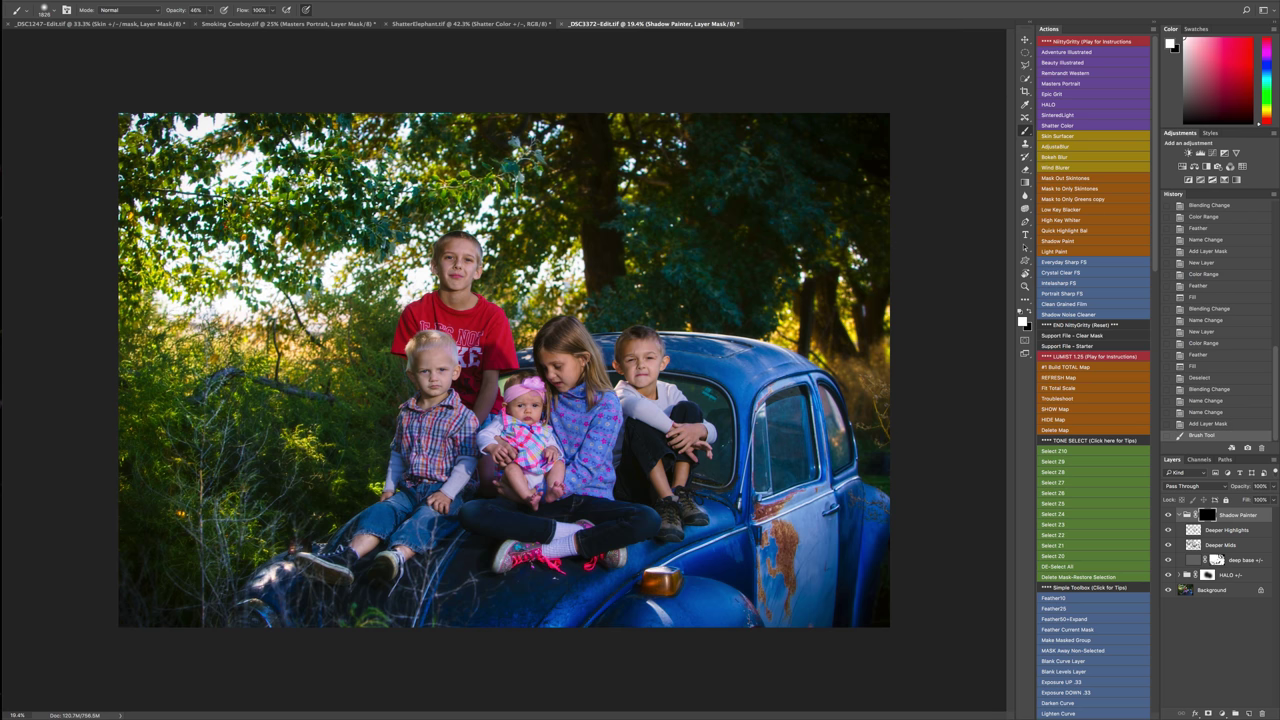
{"action": "key", "text": "9"}
{"action": "key", "text": "9"}
{"action": "mouse_move", "coordinate": [240, 225]}
{"action": "left_mouse_down"}
{"action": "mouse_move", "coordinate": [190, 425]}
{"action": "mouse_move", "coordinate": [214, 548]}
{"action": "left_mouse_up"}
{"action": "left_click_drag", "start_coordinate": [320, 560], "coordinate": [430, 618]}
{"action": "left_click", "coordinate": [735, 632]}
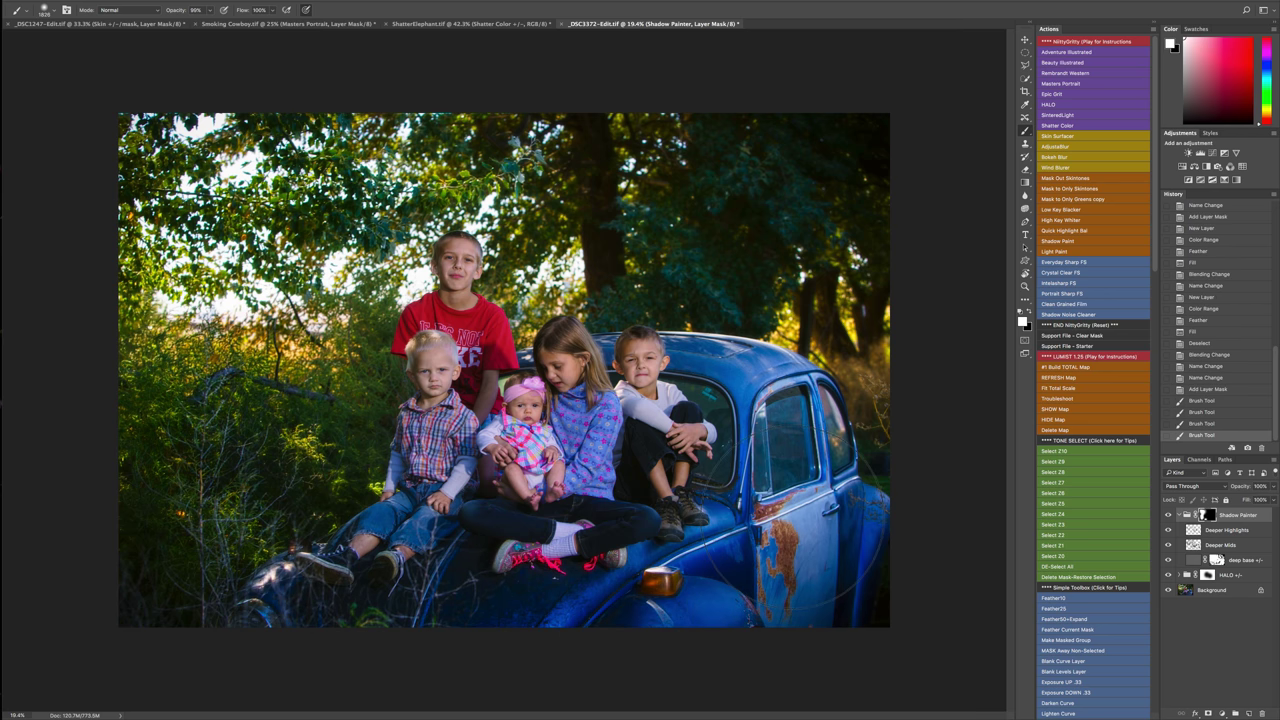
Continue painting shadows over the rear of the car, the trees above the children and the upper-left foliage.
{"action": "left_click", "coordinate": [804, 550]}
{"action": "left_click", "coordinate": [758, 385]}
{"action": "left_click", "coordinate": [856, 318]}
{"action": "mouse_move", "coordinate": [808, 232]}
{"action": "left_mouse_down"}
{"action": "mouse_move", "coordinate": [673, 159]}
{"action": "mouse_move", "coordinate": [631, 171]}
{"action": "mouse_move", "coordinate": [116, 125]}
{"action": "left_mouse_up"}
{"action": "mouse_move", "coordinate": [520, 175]}
{"action": "left_mouse_down"}
{"action": "mouse_move", "coordinate": [376, 186]}
{"action": "mouse_move", "coordinate": [197, 300]}
{"action": "left_mouse_up"}
{"action": "left_click", "coordinate": [194, 298]}
{"action": "left_click", "coordinate": [282, 360]}
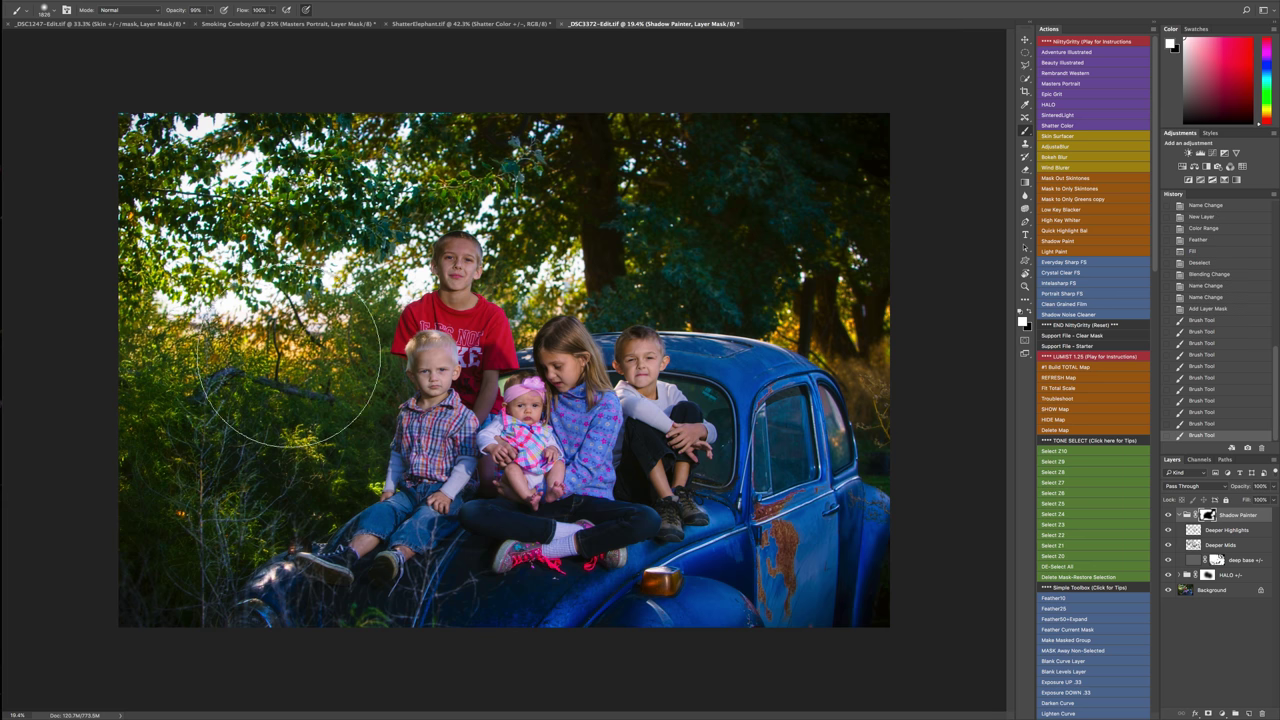
Check what the Deeper Highlights and Deeper Mids layers contribute by hiding and showing each one.
{"action": "left_click", "coordinate": [1260, 531]}
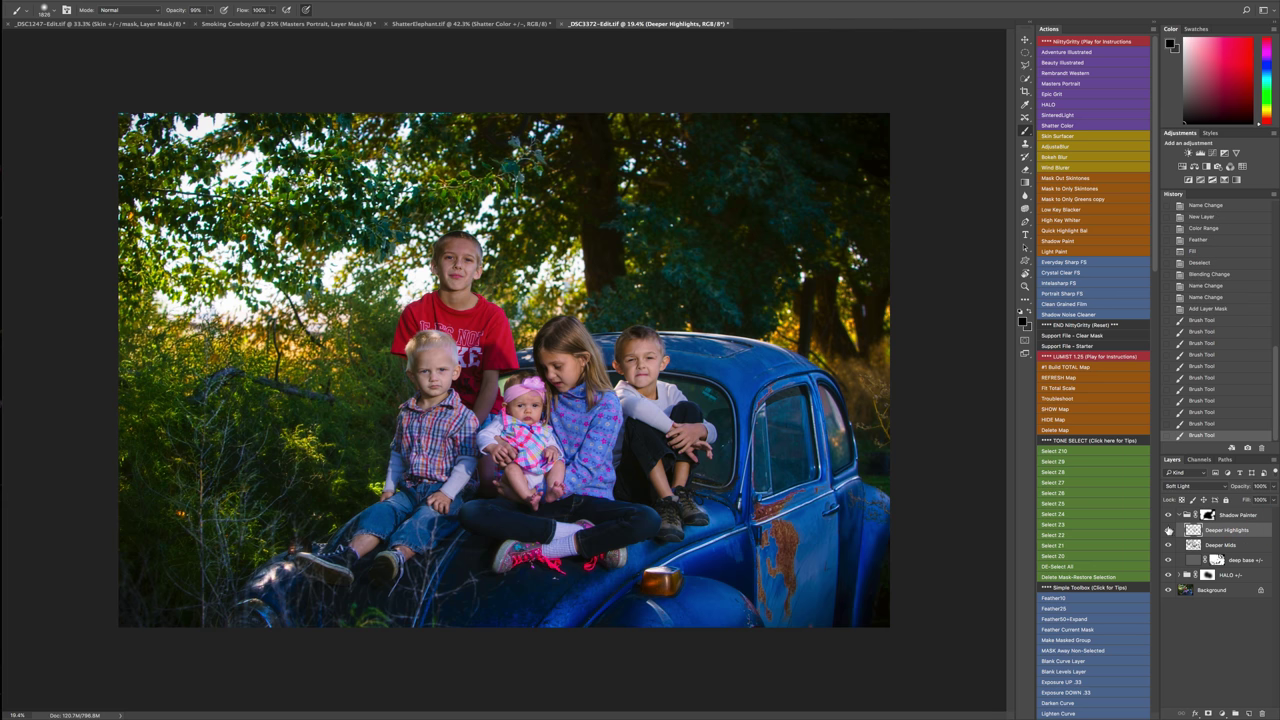
{"action": "left_click", "coordinate": [1168, 530]}
{"action": "left_click", "coordinate": [1168, 530]}
{"action": "left_click", "coordinate": [1168, 530]}
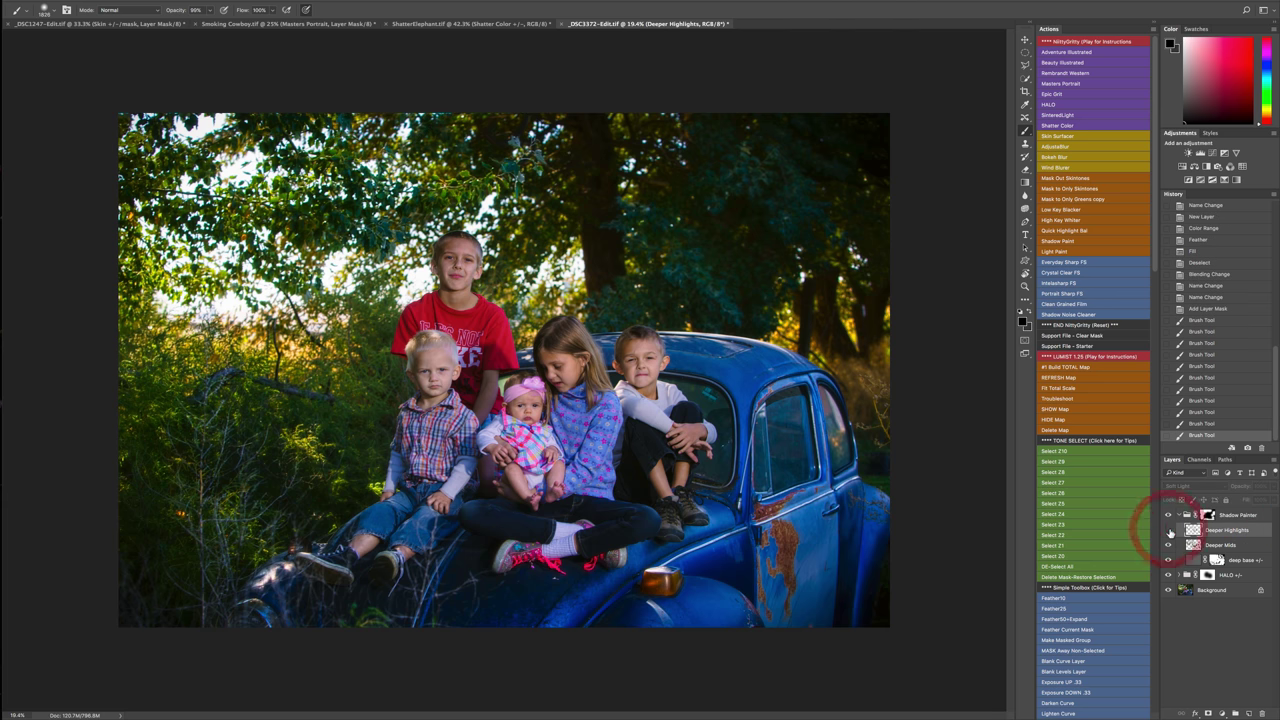
{"action": "left_click", "coordinate": [1168, 530]}
{"action": "left_click", "coordinate": [1168, 545]}
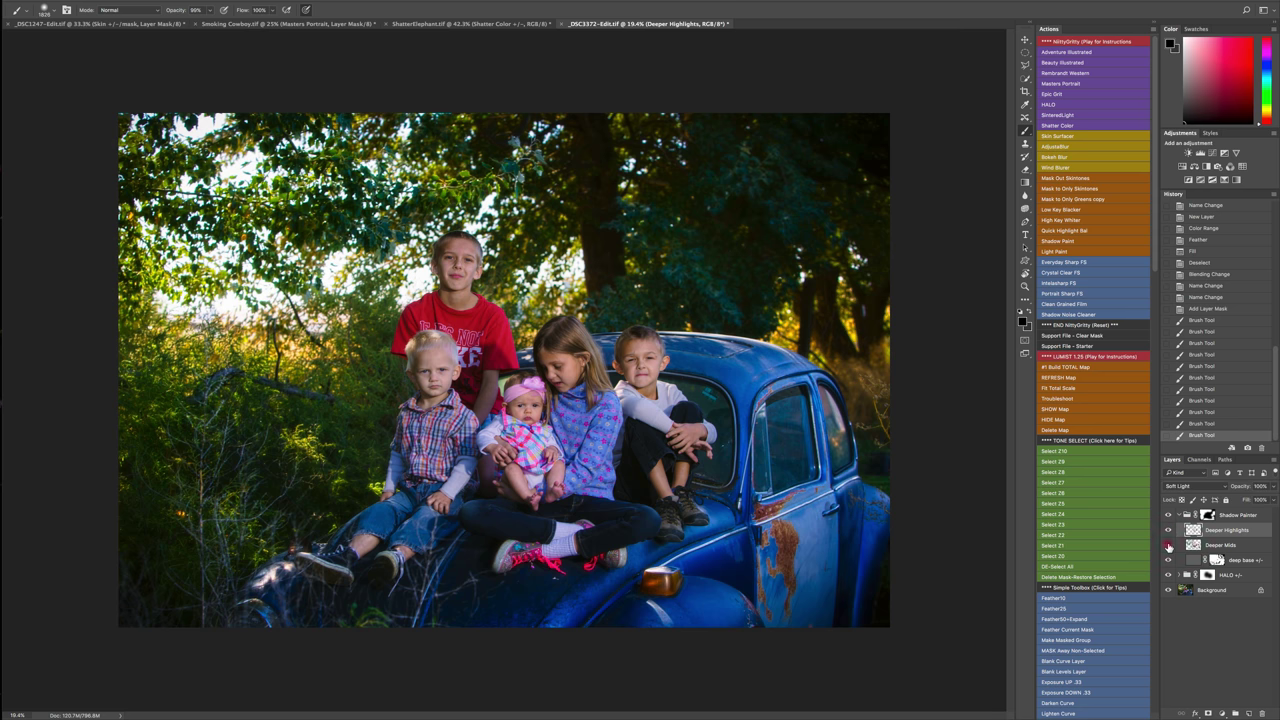
{"action": "left_click", "coordinate": [1168, 545]}
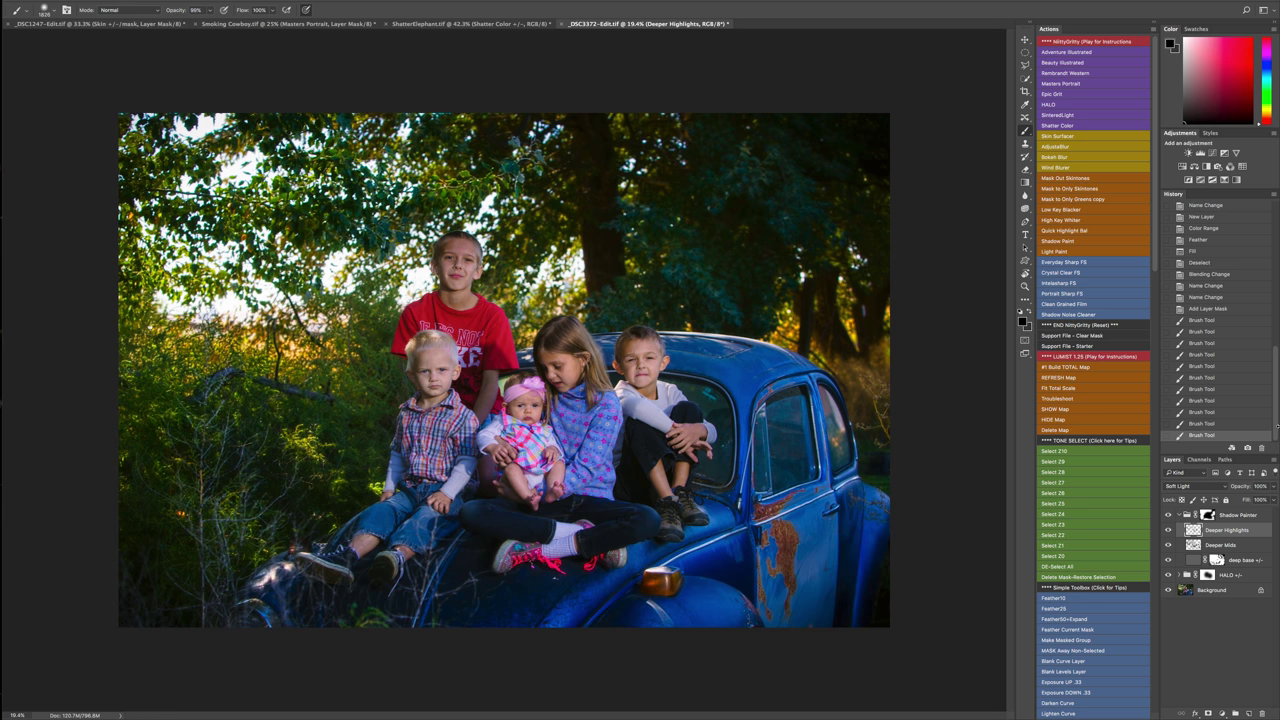
Compare the photo with the whole Shadow Painter group hidden and shown.
{"action": "left_click", "coordinate": [1168, 515]}
{"action": "left_click", "coordinate": [1168, 515]}
{"action": "left_click", "coordinate": [1168, 515]}
{"action": "left_click", "coordinate": [1168, 515]}
Compare the Deeper Highlights layer on and off, and leave it hidden.
{"action": "left_click", "coordinate": [1168, 530]}
{"action": "left_click", "coordinate": [1168, 530]}
{"action": "left_click", "coordinate": [1168, 530]}
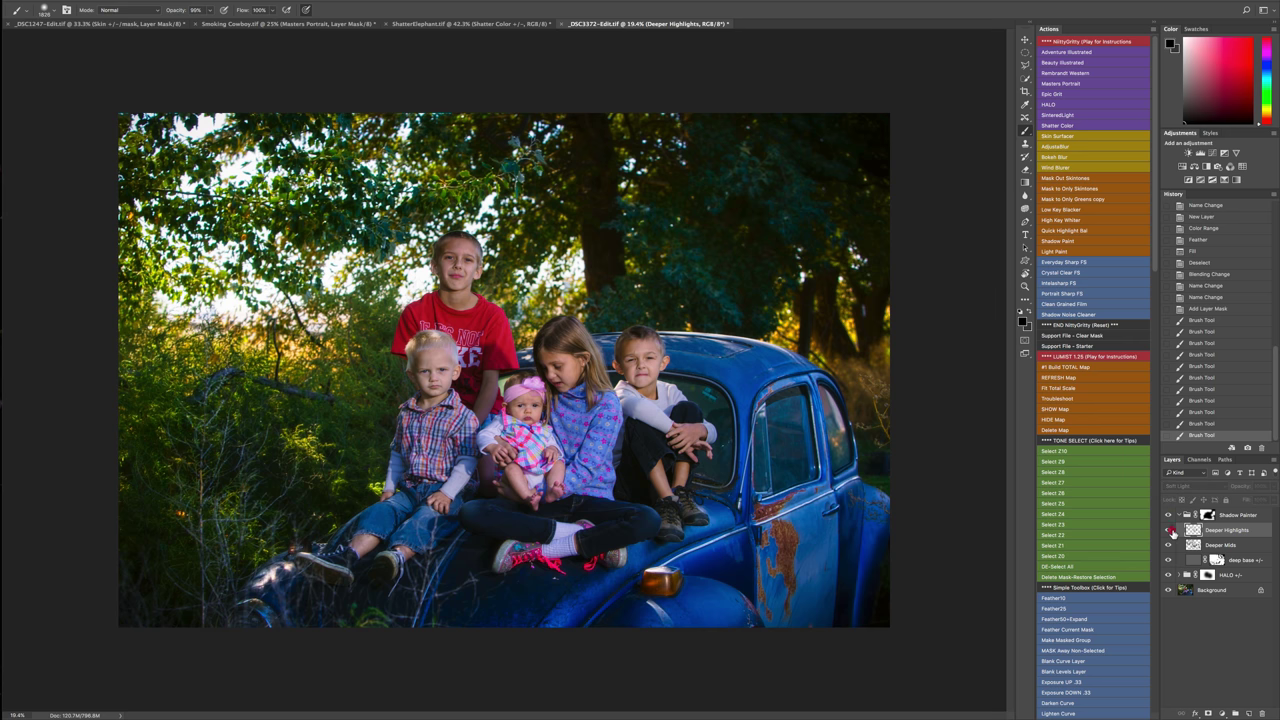
{"action": "left_click", "coordinate": [1168, 530]}
{"action": "left_click", "coordinate": [1168, 530]}
{"action": "left_click", "coordinate": [1169, 534]}
{"action": "left_click", "coordinate": [1169, 534]}
{"action": "left_click", "coordinate": [1169, 534]}
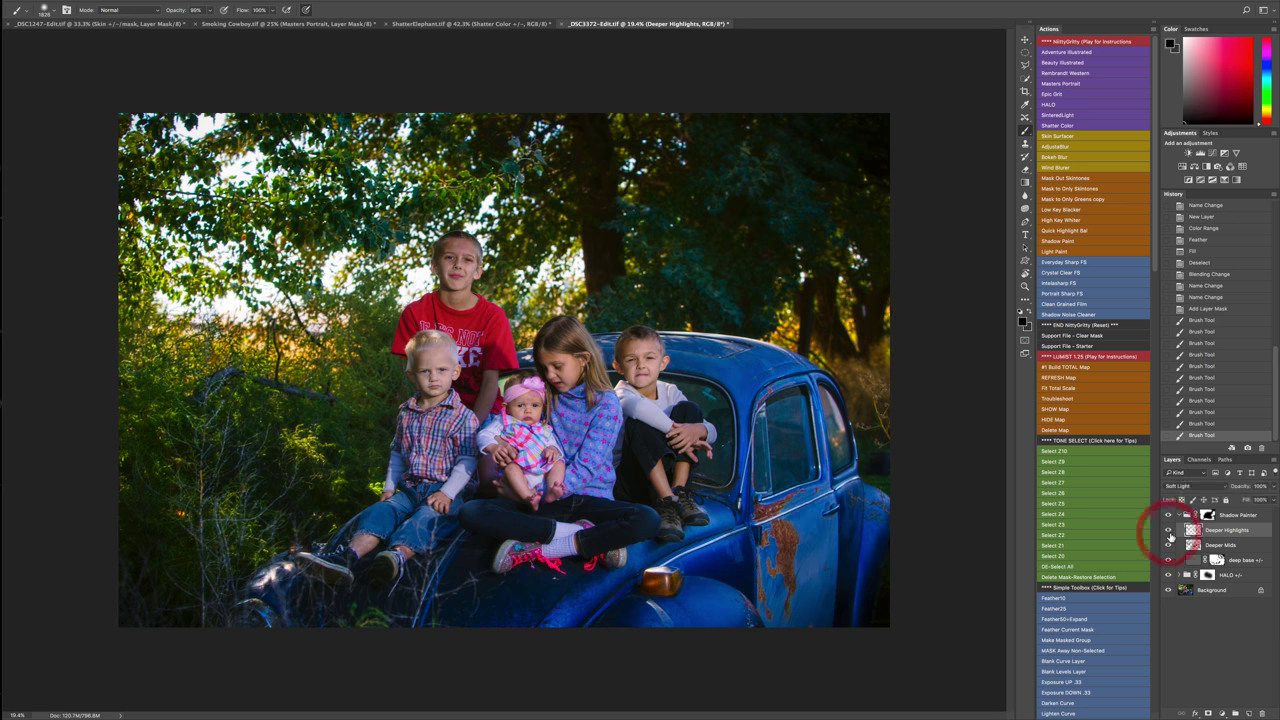
{"action": "left_click", "coordinate": [1169, 534]}
Run the Light Paint action and brush light over the children at 45% brush opacity.
{"action": "scroll", "coordinate": [608, 358], "scroll_direction": "up", "scroll_amount": 1}
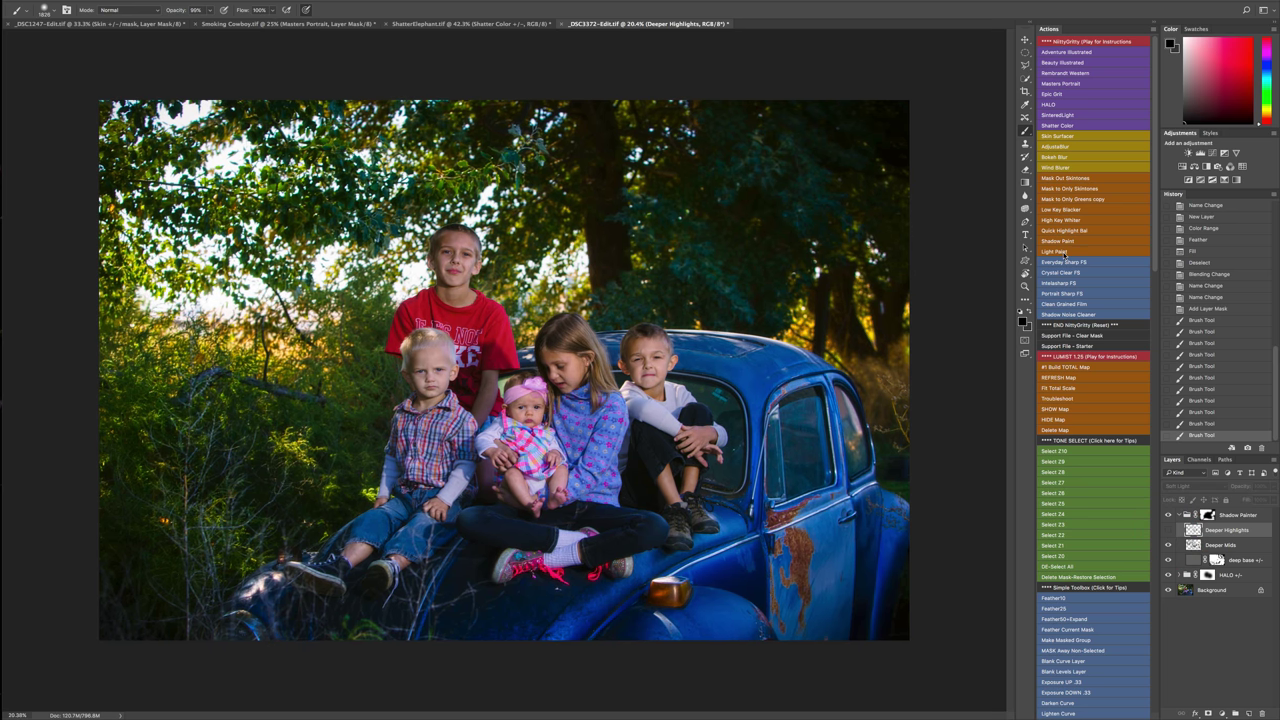
{"action": "left_click", "coordinate": [1064, 252]}
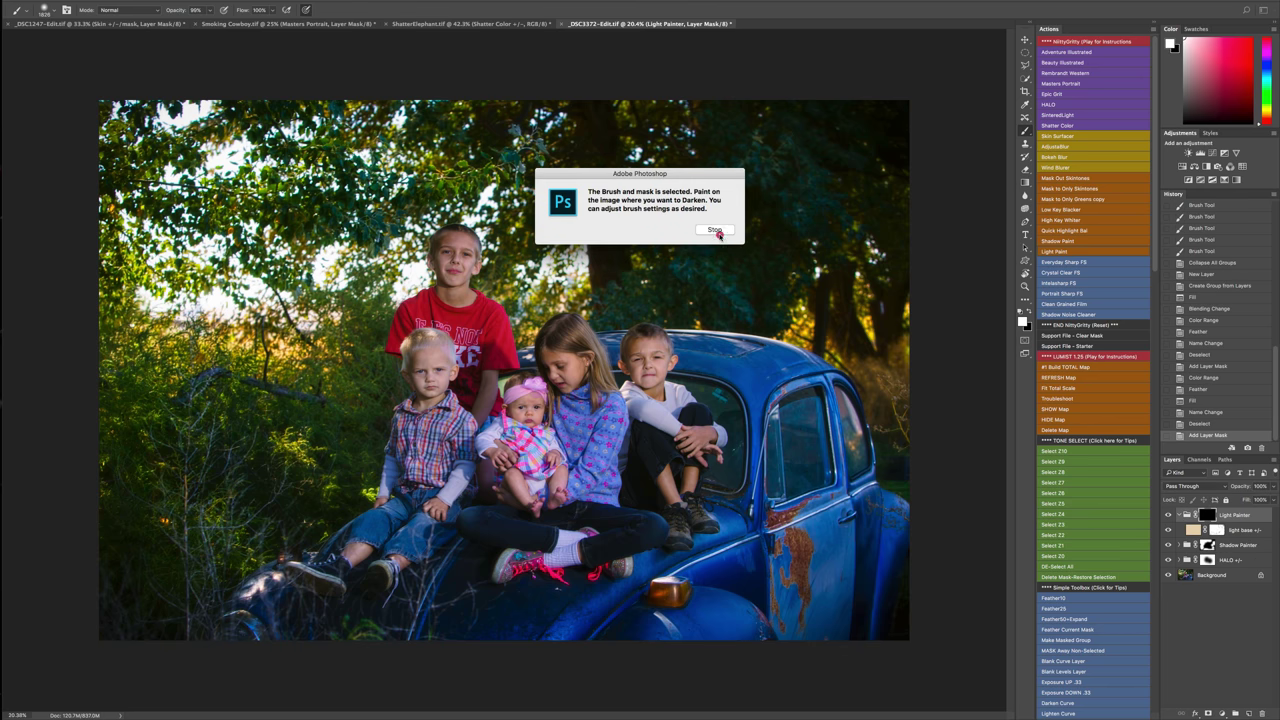
{"action": "left_click", "coordinate": [719, 235]}
{"action": "left_click_drag", "start_coordinate": [492, 356], "coordinate": [489, 356]}
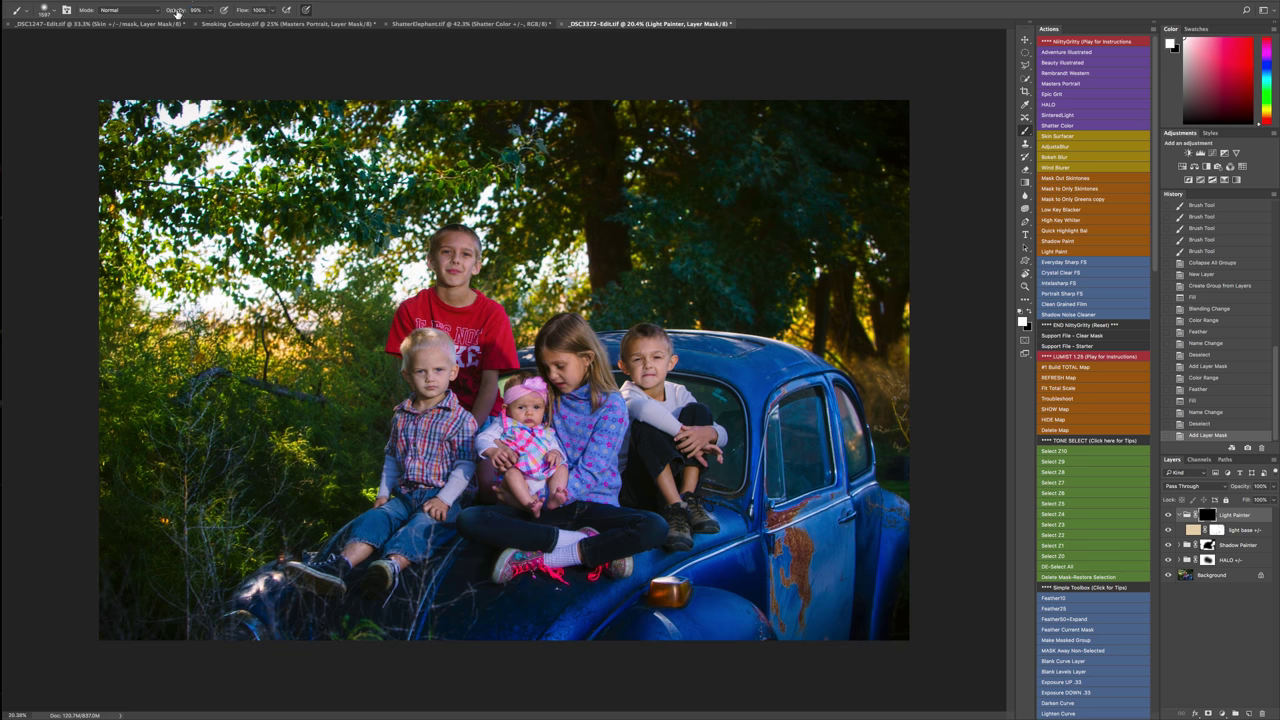
{"action": "left_click_drag", "start_coordinate": [176, 12], "coordinate": [149, 9]}
{"action": "mouse_move", "coordinate": [451, 296]}
{"action": "left_mouse_down"}
{"action": "mouse_move", "coordinate": [567, 434]}
{"action": "mouse_move", "coordinate": [604, 402]}
{"action": "mouse_move", "coordinate": [578, 520]}
{"action": "mouse_move", "coordinate": [504, 530]}
{"action": "left_mouse_up"}
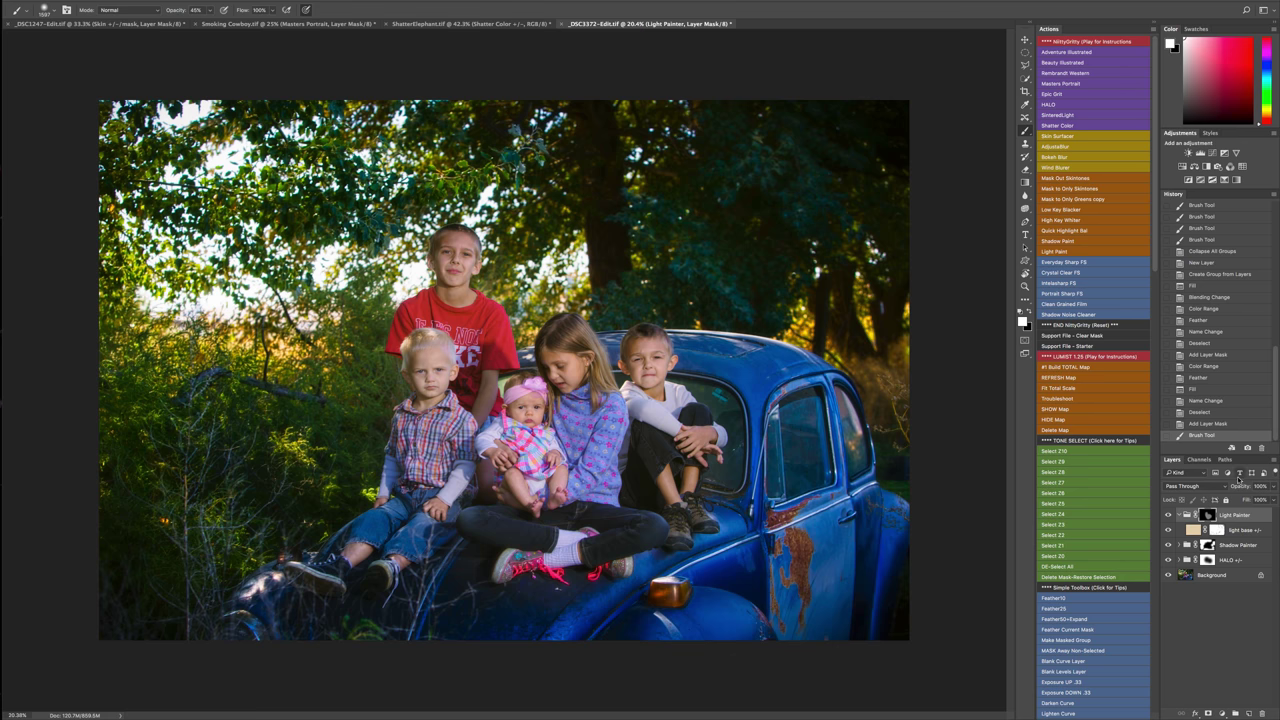
Lower the Light Painter group's opacity and combine the Light Painter, Shadow Painter and HALO +/- groups into one group.
{"action": "left_click_drag", "start_coordinate": [1240, 486], "coordinate": [1223, 488]}
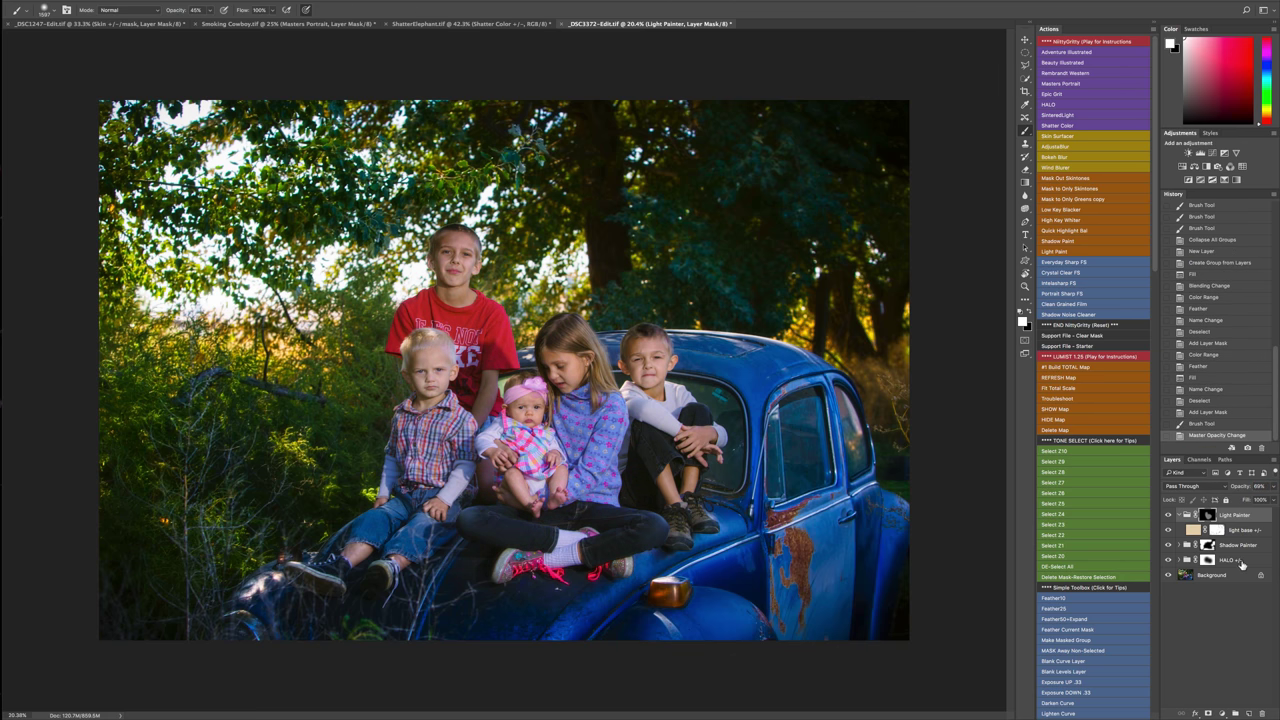
{"action": "left_click", "coordinate": [1240, 562]}
{"action": "key", "text": "ctrl+g"}
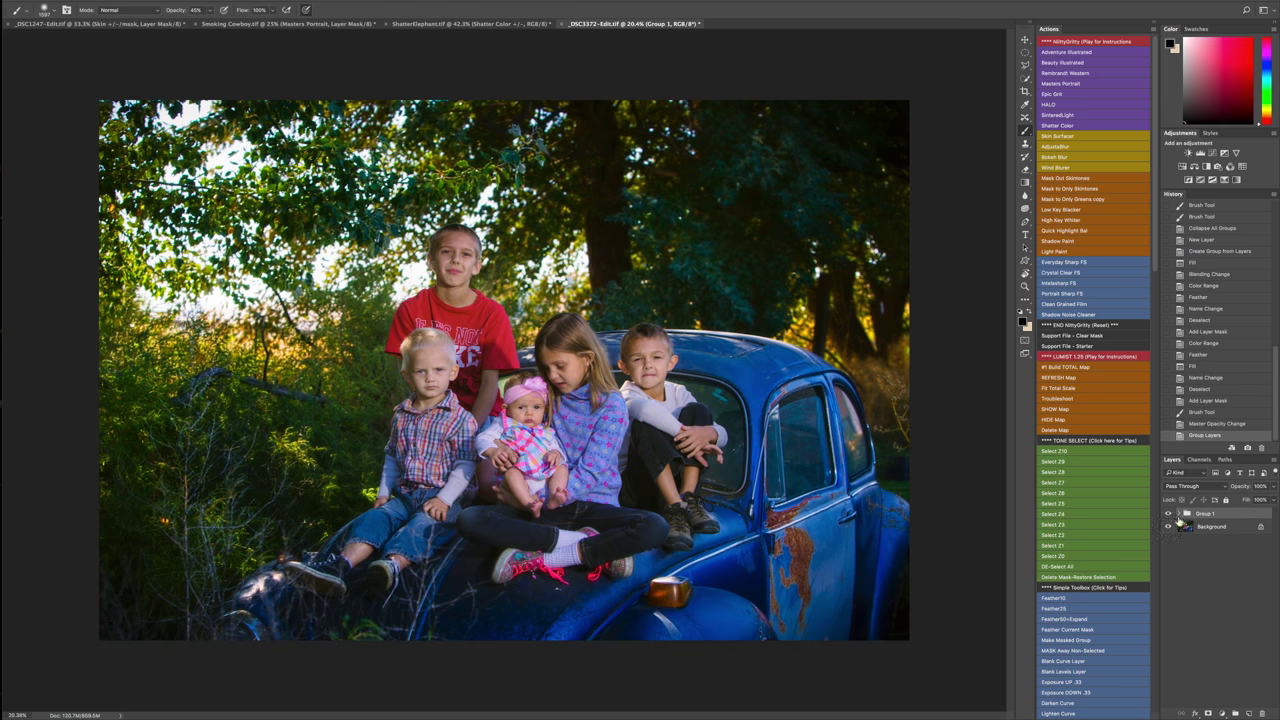
Compare the children's photo before and after all effects by hiding and showing Group 1.
{"action": "left_click", "coordinate": [1168, 513]}
{"action": "left_click", "coordinate": [1168, 513]}
{"action": "left_click", "coordinate": [1168, 513]}
{"action": "left_click", "coordinate": [1168, 513]}
{"action": "left_click", "coordinate": [1168, 513]}
{"action": "left_click", "coordinate": [1168, 513]}
Switch to Smoking Cowboy.tif and delete its existing Masters Portrait group.
{"action": "left_click", "coordinate": [295, 24]}
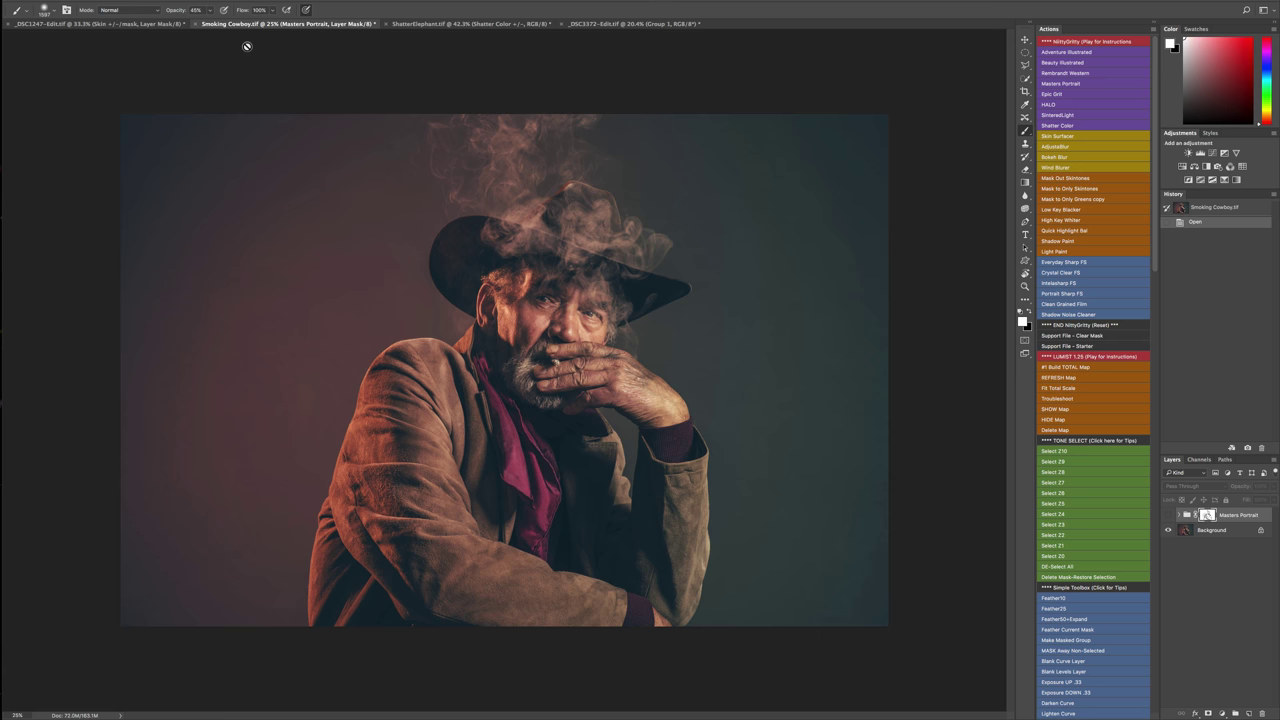
{"action": "left_click", "coordinate": [1208, 518]}
{"action": "key", "text": "Delete"}
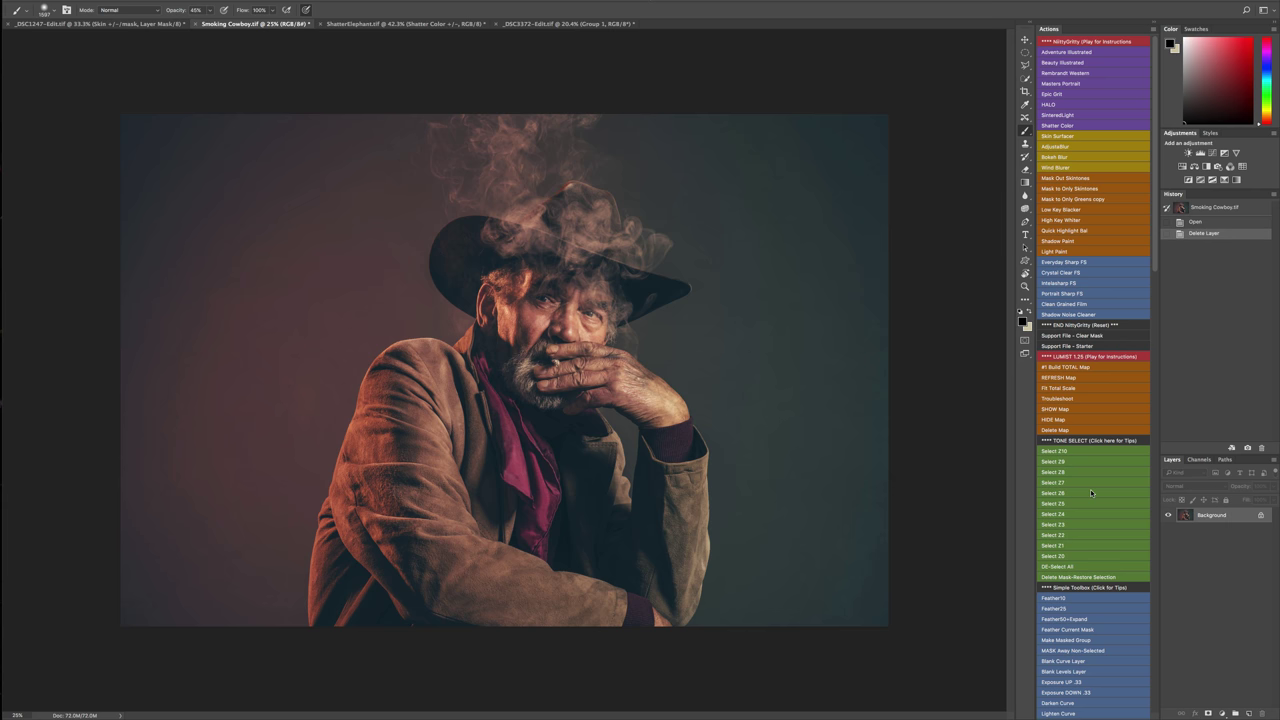
Run the Masters Portrait action on the cowboy photo's Background layer.
{"action": "scroll", "coordinate": [520, 340], "scroll_direction": "up", "scroll_amount": 3}
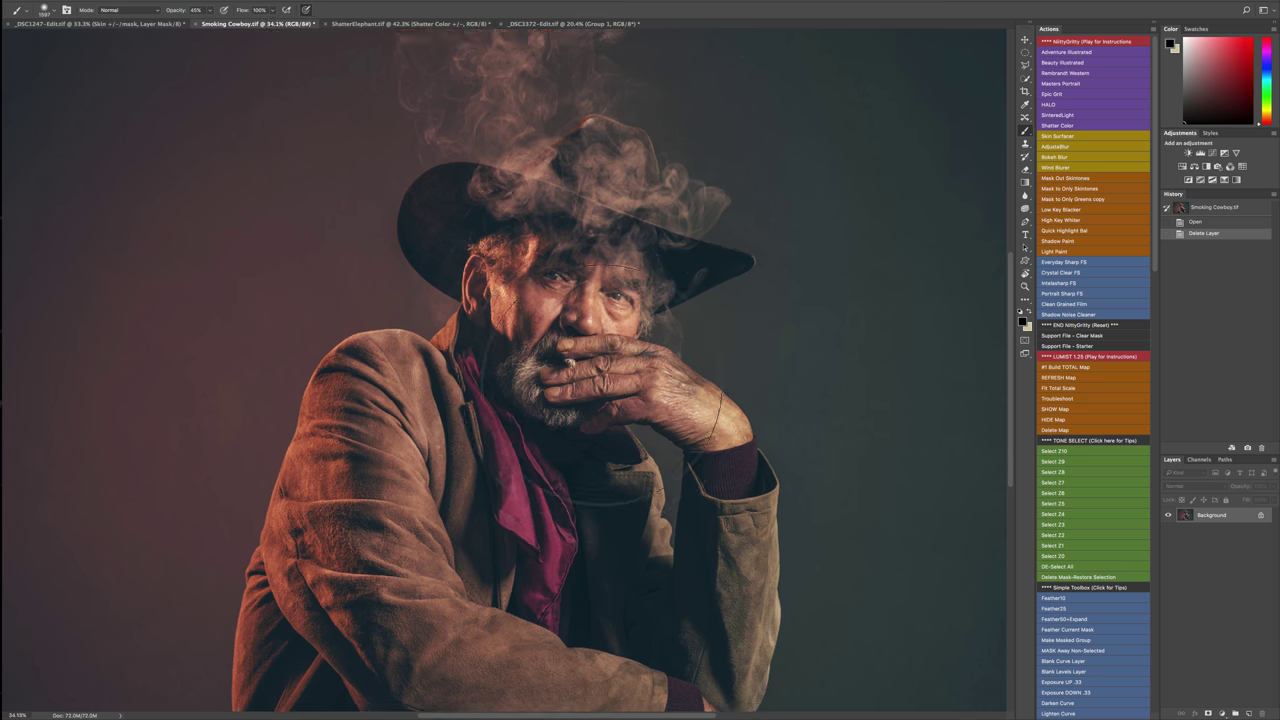
{"action": "scroll", "coordinate": [540, 390], "scroll_direction": "down", "scroll_amount": 2}
{"action": "scroll", "coordinate": [553, 395], "scroll_direction": "up", "scroll_amount": 3}
{"action": "scroll", "coordinate": [553, 395], "scroll_direction": "up", "scroll_amount": 3}
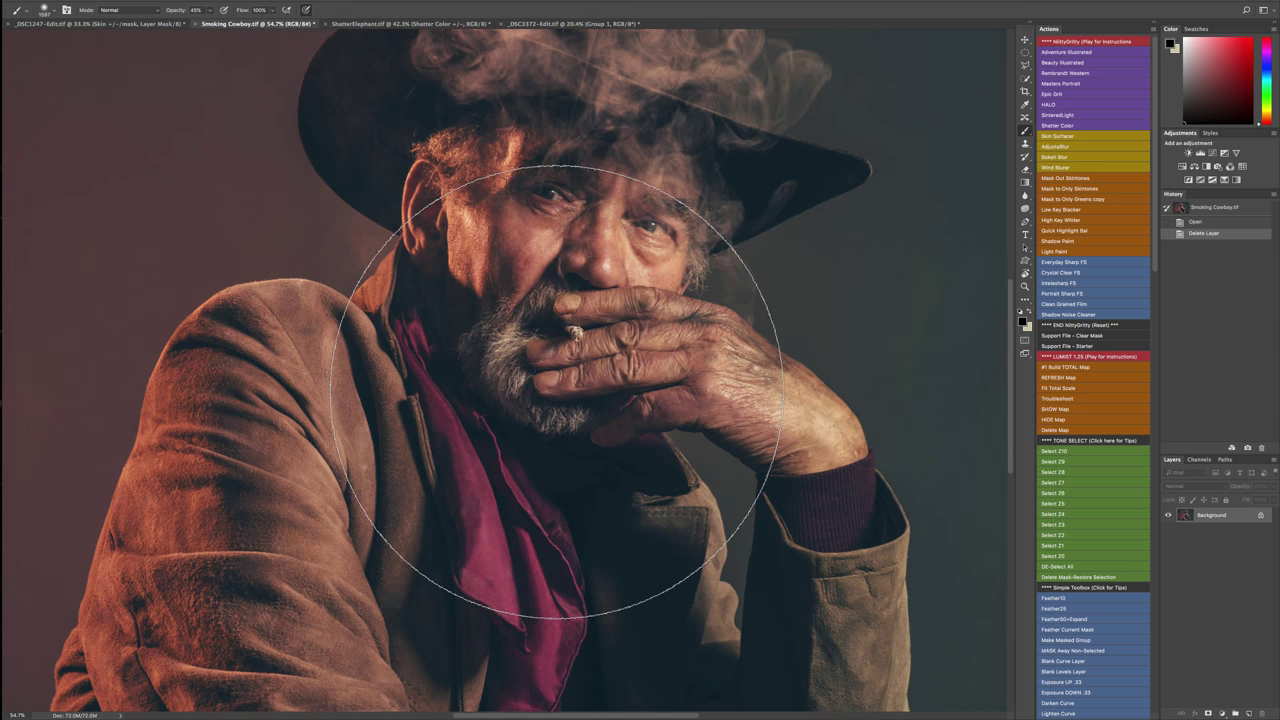
{"action": "scroll", "coordinate": [565, 385], "scroll_direction": "down", "scroll_amount": 2}
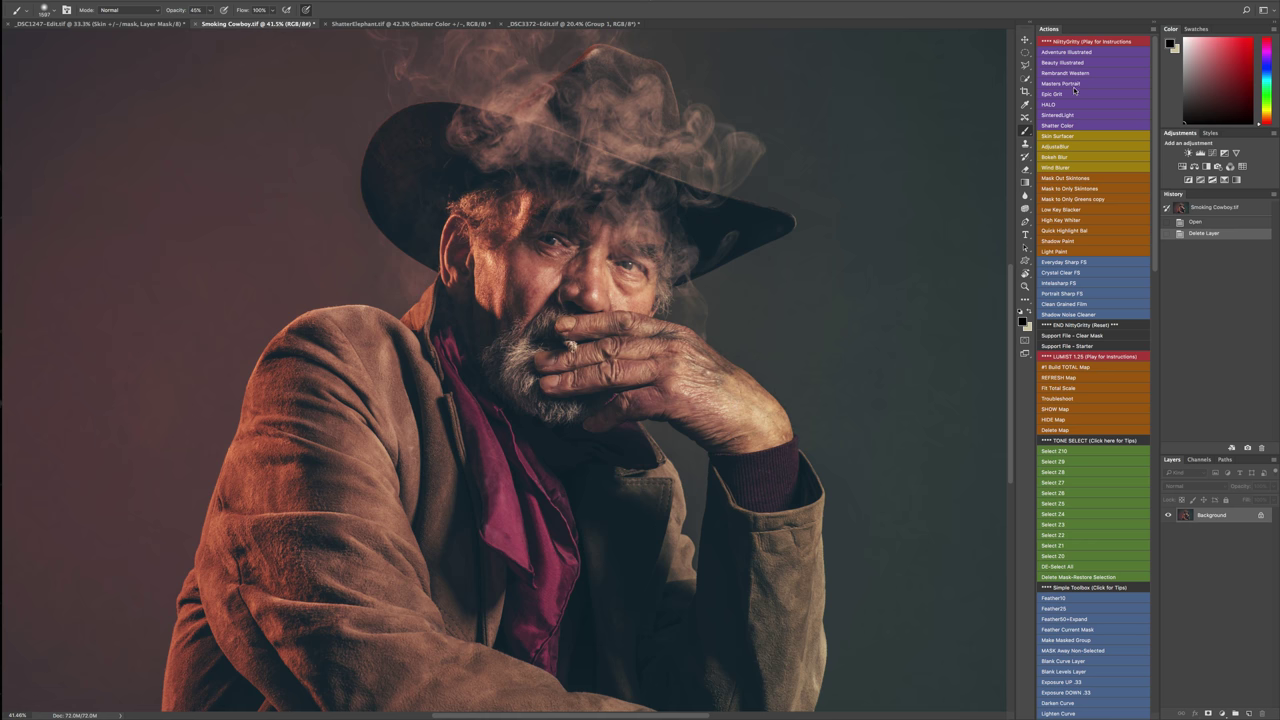
{"action": "left_click", "coordinate": [1195, 221]}
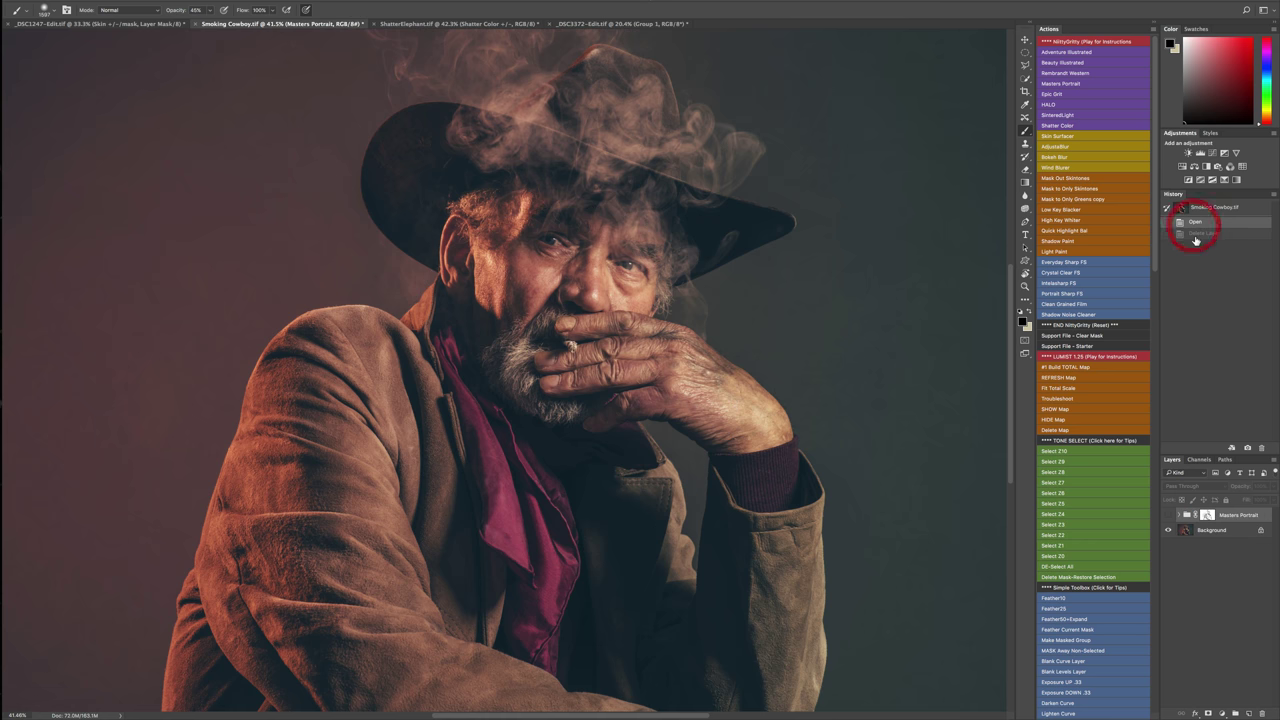
{"action": "left_click", "coordinate": [1196, 232]}
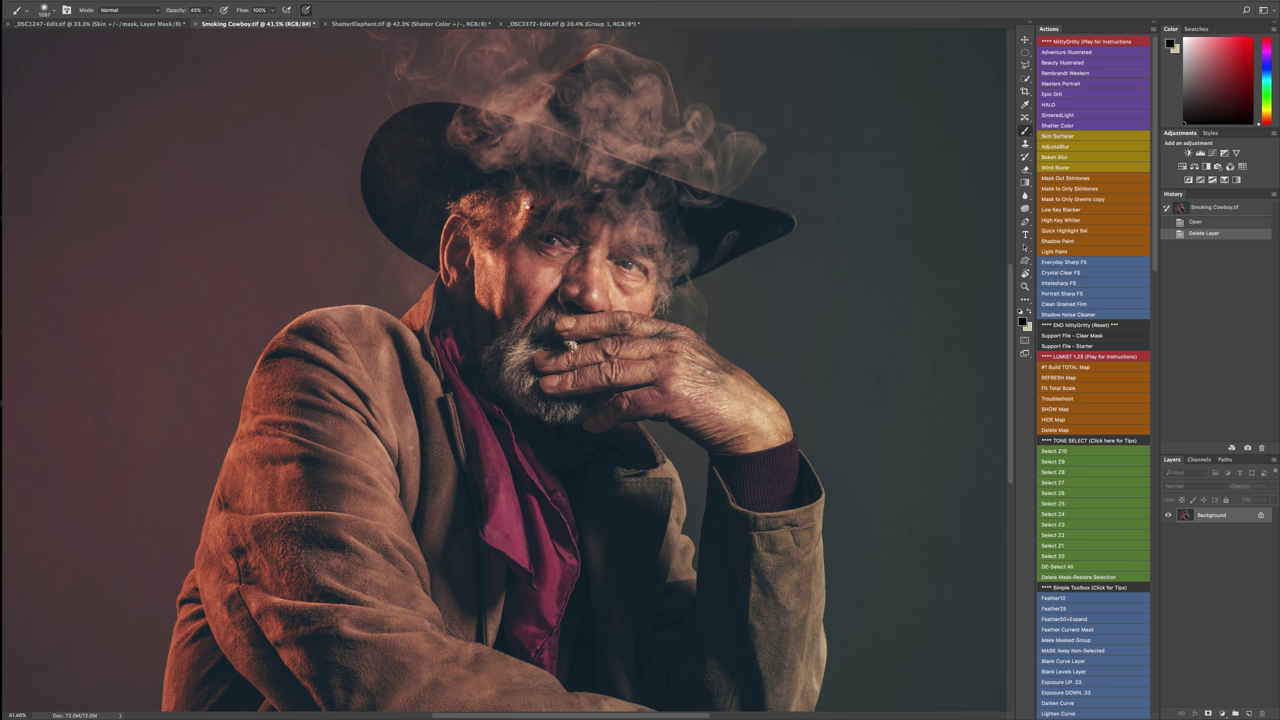
{"action": "key", "text": "ctrl+f"}
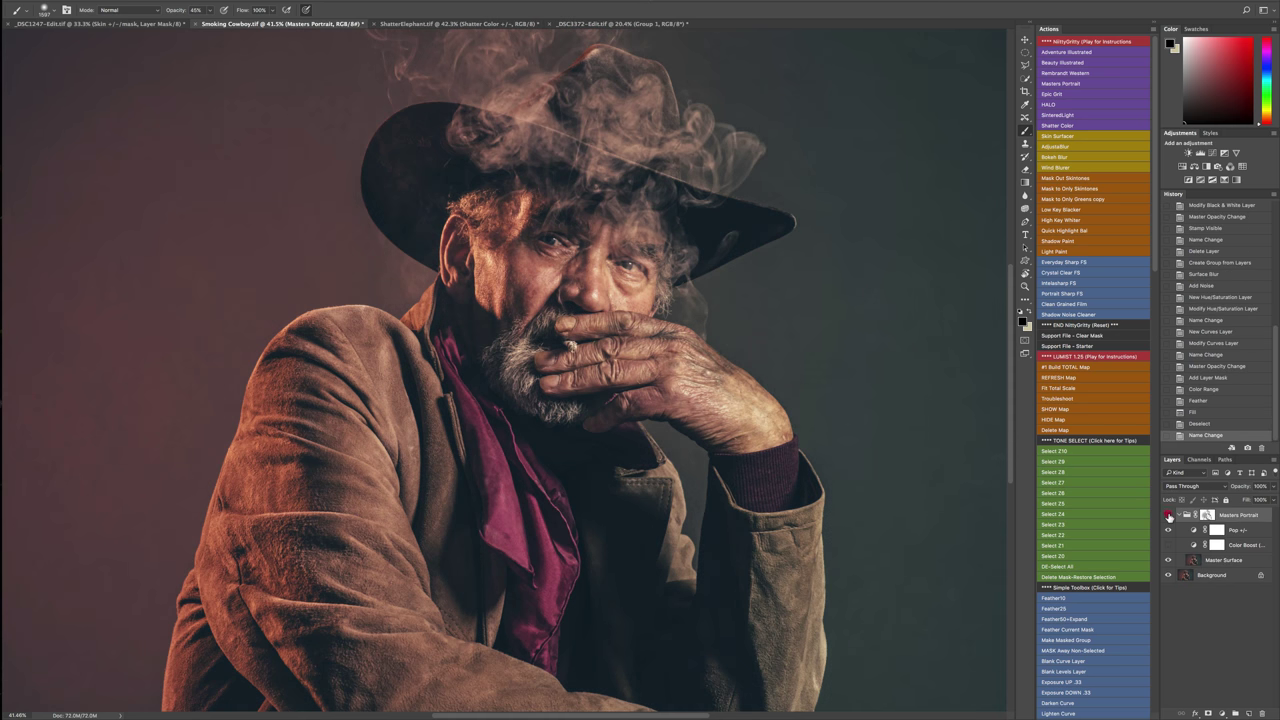
Compare the cowboy photo with the Masters Portrait group off and on, and look closer at the face.
{"action": "left_click", "coordinate": [1169, 515]}
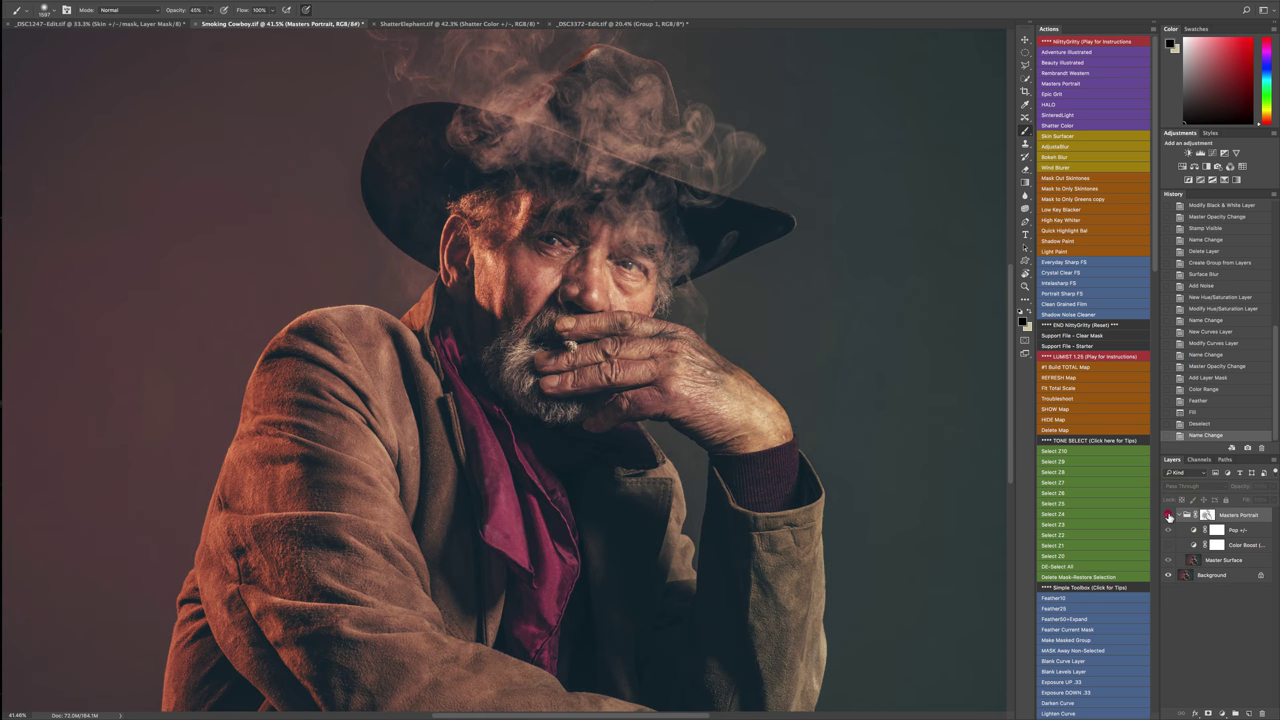
{"action": "left_click", "coordinate": [1169, 515]}
{"action": "left_click_drag", "start_coordinate": [636, 219], "coordinate": [720, 245]}
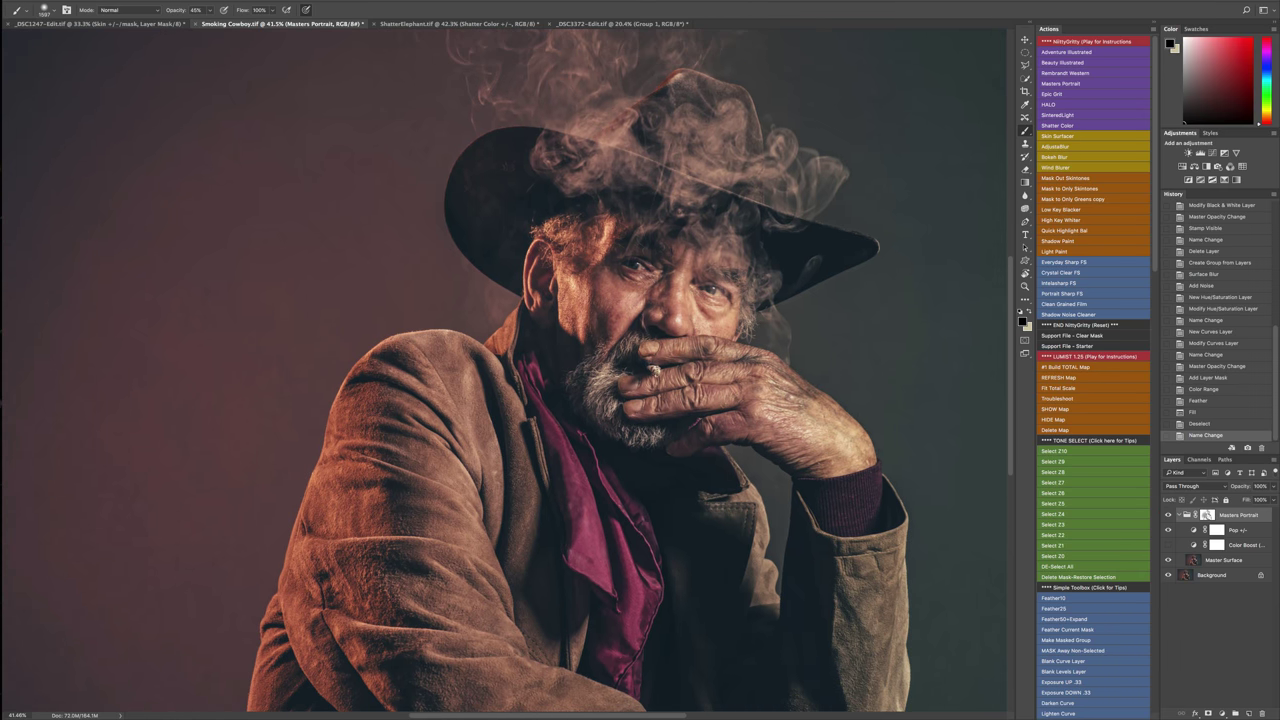
{"action": "scroll", "coordinate": [720, 245], "scroll_direction": "up", "scroll_amount": 3}
{"action": "scroll", "coordinate": [710, 285], "scroll_direction": "up", "scroll_amount": 2}
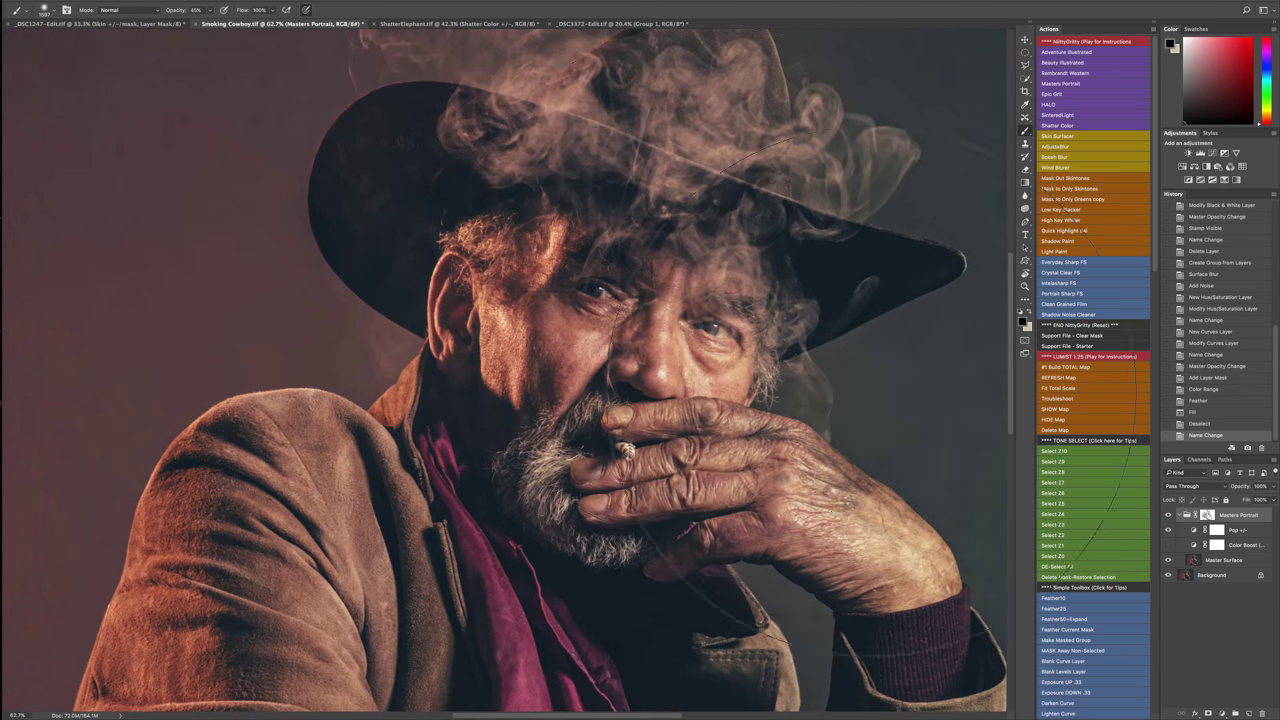
Vary the Masters Portrait group's opacity and return it to 100%.
{"action": "left_click", "coordinate": [1224, 560]}
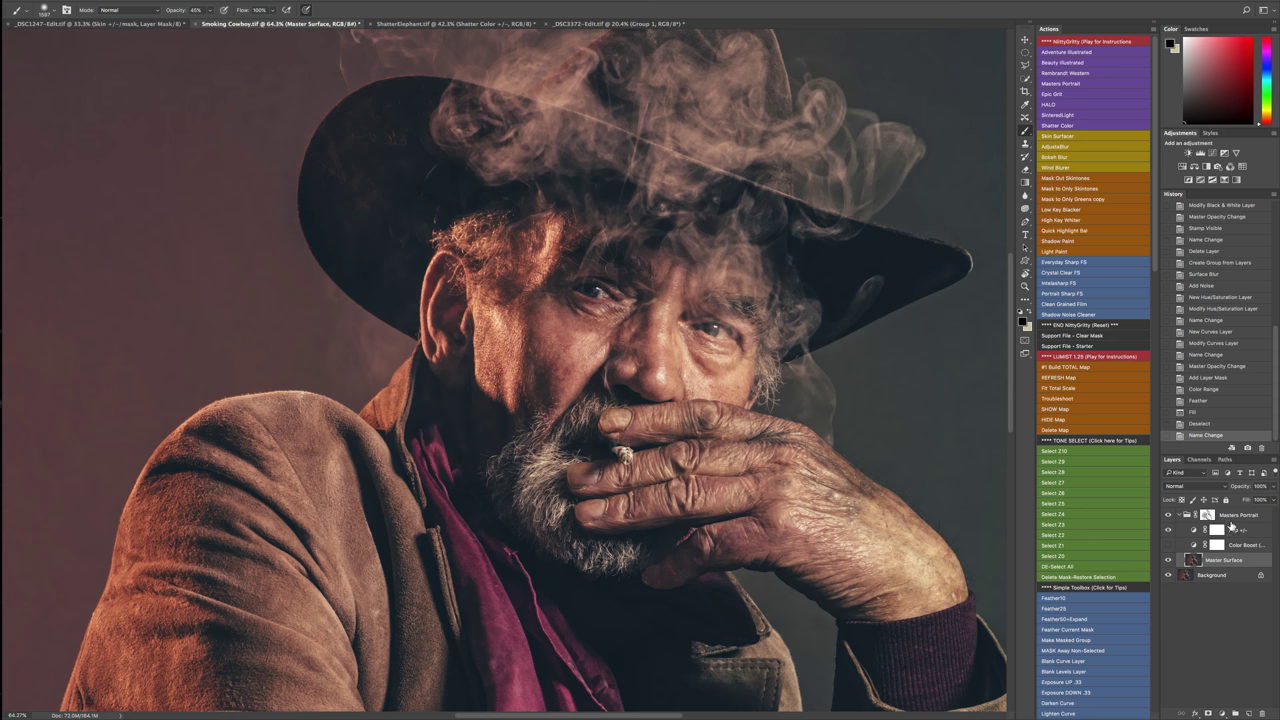
{"action": "left_click", "coordinate": [1236, 515]}
{"action": "left_click_drag", "start_coordinate": [1241, 489], "coordinate": [1279, 482]}
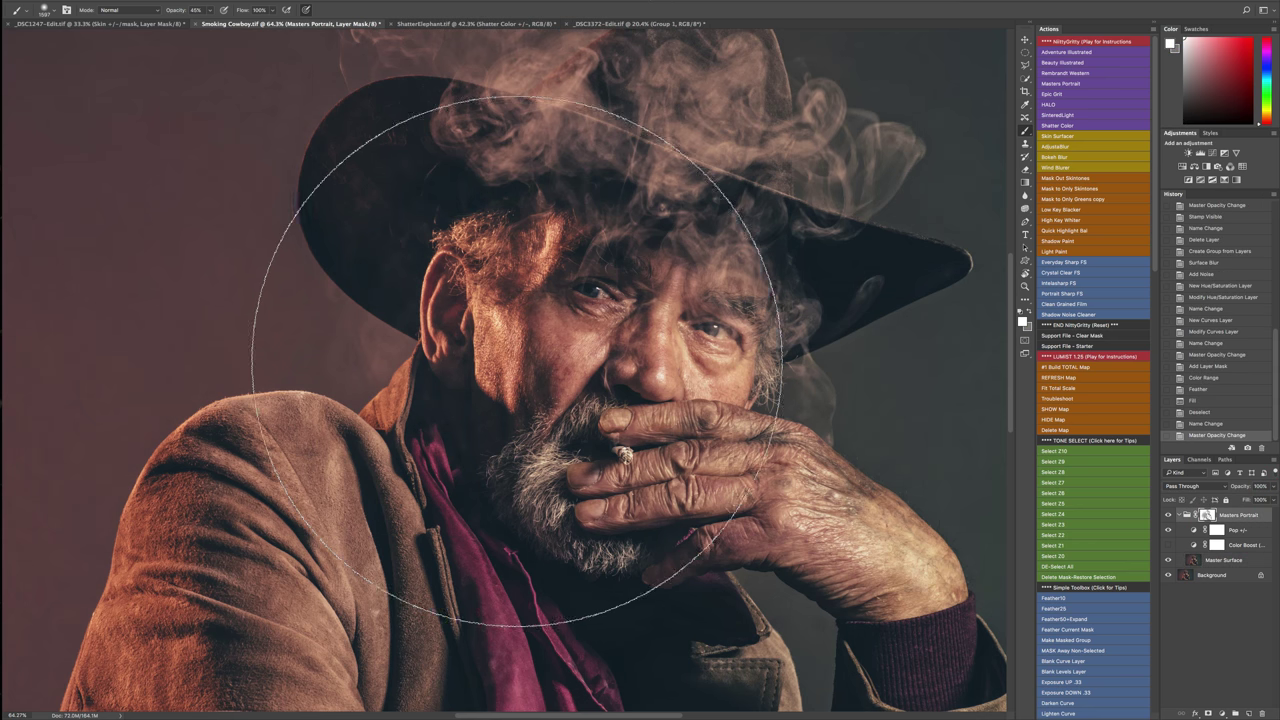
Collapse and hide the Masters Portrait group, and run the Adventure Illustrated action on the cowboy photo.
{"action": "scroll", "coordinate": [510, 410], "scroll_direction": "down", "scroll_amount": 4}
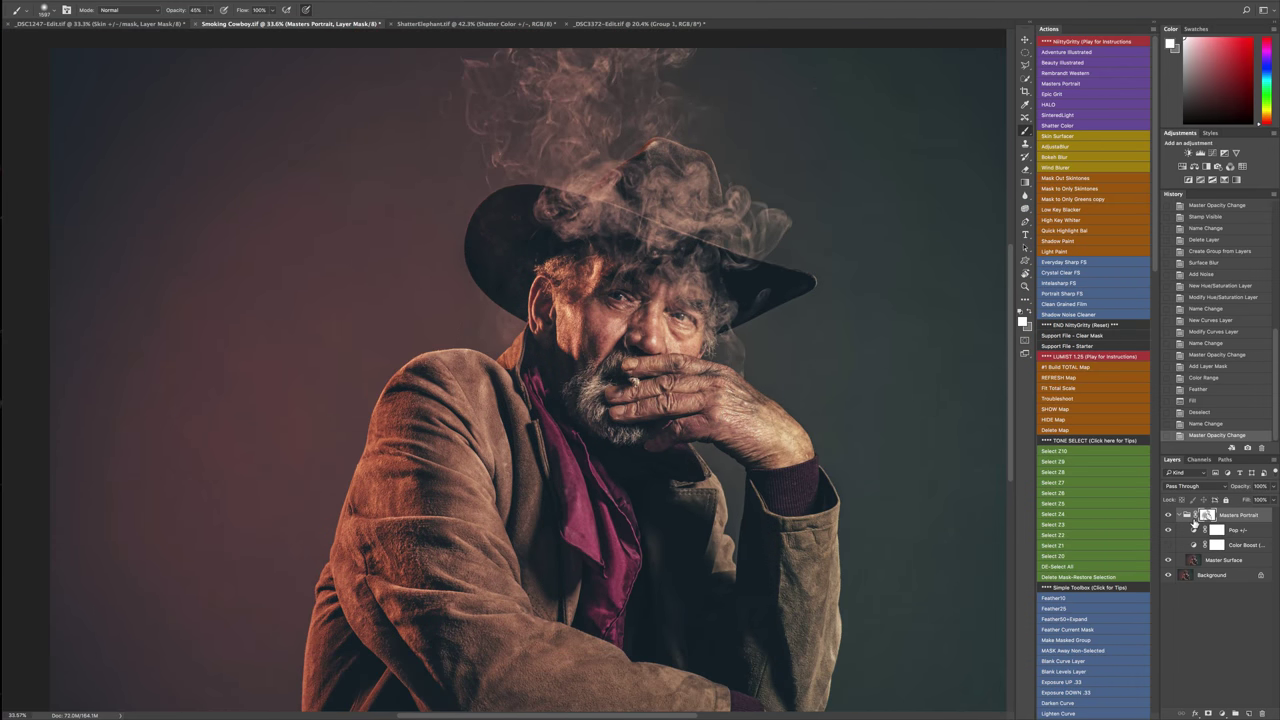
{"action": "left_click", "coordinate": [1184, 515]}
{"action": "left_click", "coordinate": [1168, 514]}
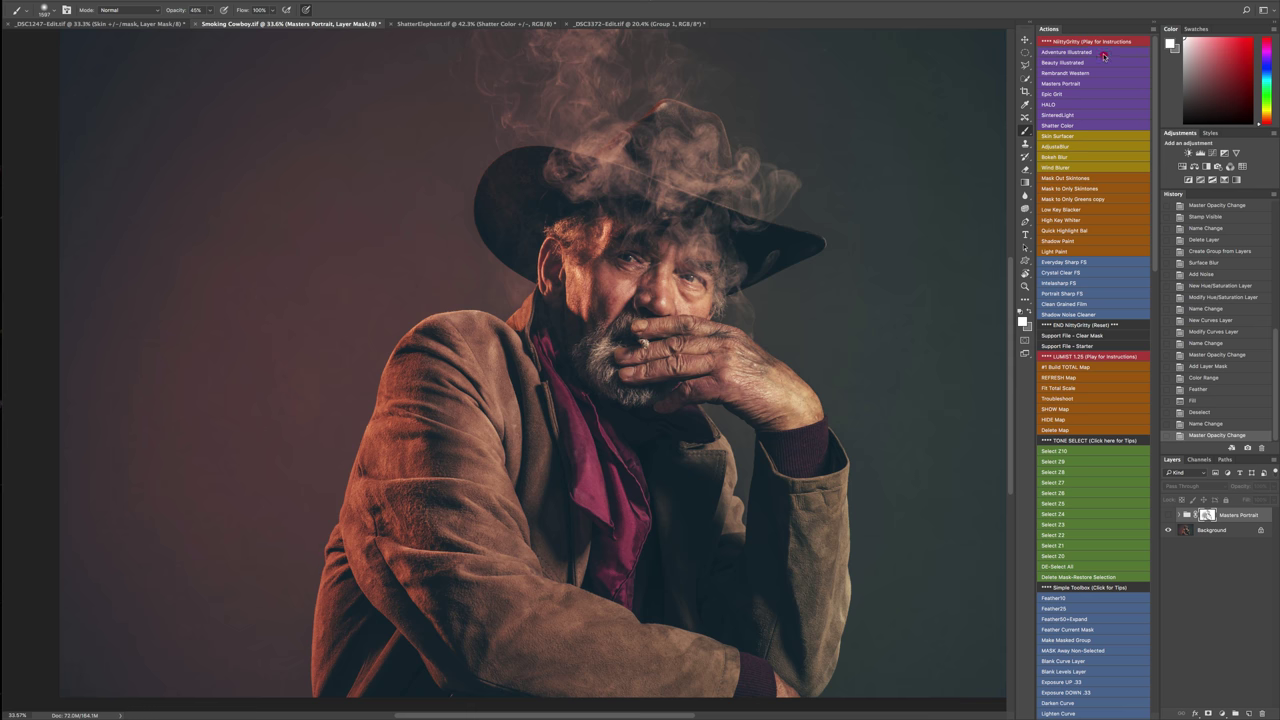
{"action": "left_click", "coordinate": [1104, 56]}
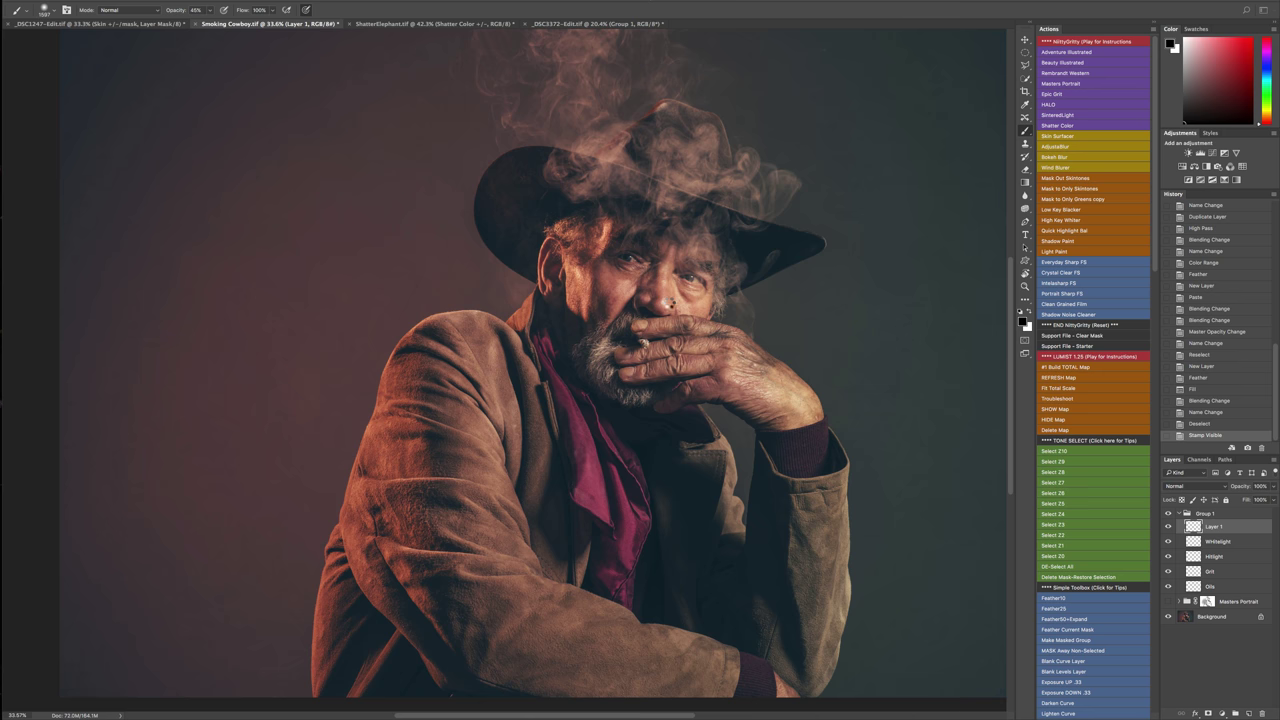
Examine the cowboy's face up close with the Adventure +/- group off and on.
{"action": "left_click_drag", "start_coordinate": [680, 347], "coordinate": [588, 340]}
{"action": "scroll", "coordinate": [572, 318], "scroll_direction": "down", "scroll_amount": 2}
{"action": "scroll", "coordinate": [560, 305], "scroll_direction": "up", "scroll_amount": 4}
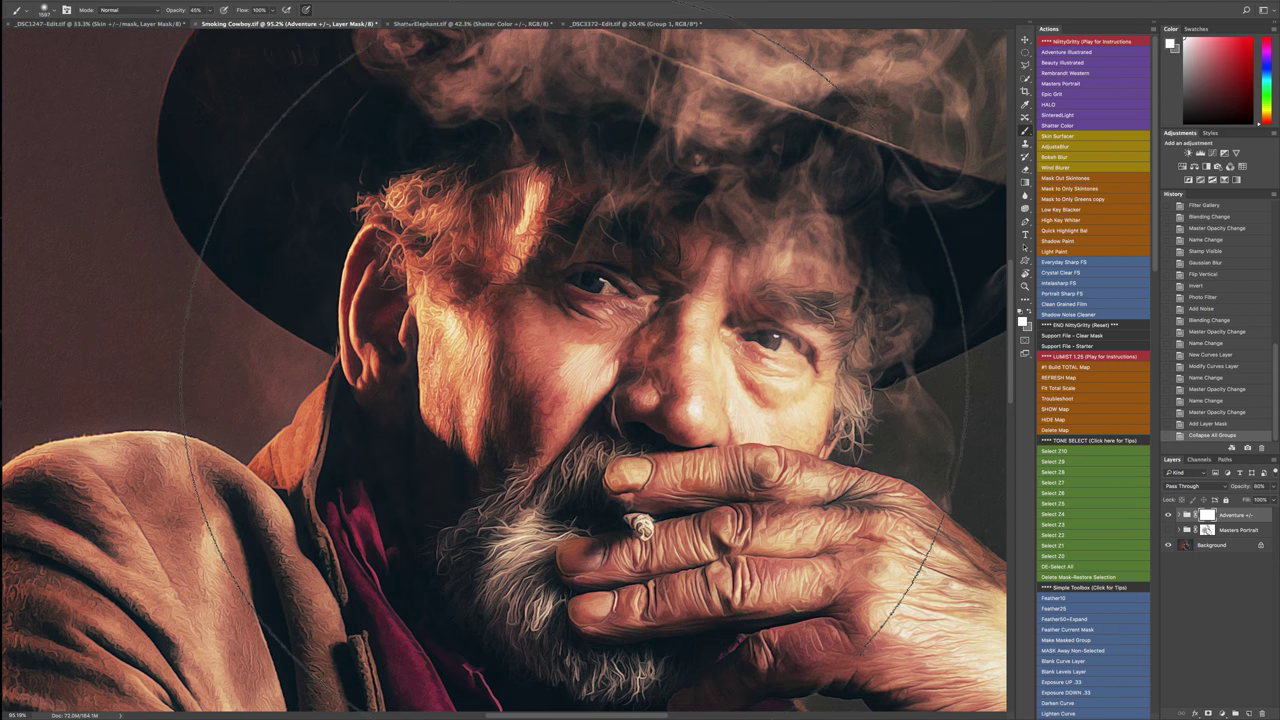
{"action": "scroll", "coordinate": [586, 380], "scroll_direction": "up", "scroll_amount": 1}
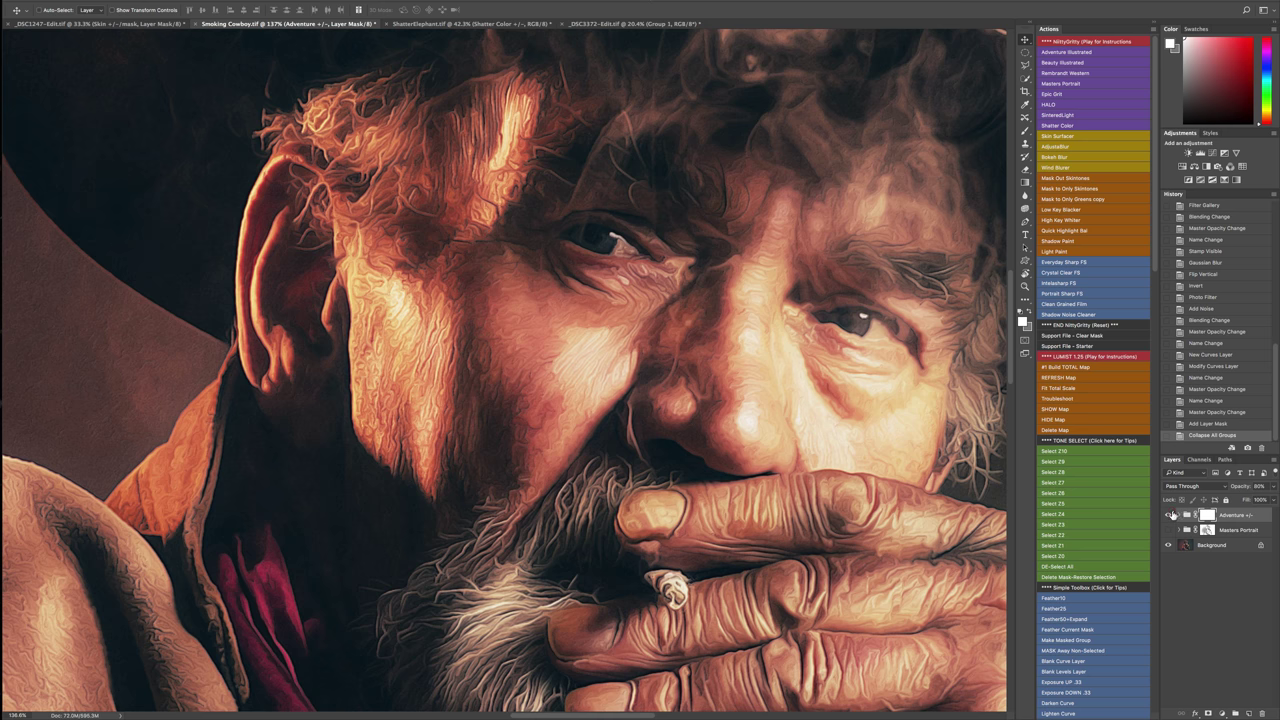
{"action": "left_click", "coordinate": [1170, 514]}
{"action": "left_click", "coordinate": [1170, 514]}
Compare the whole cowboy photo with the Adventure +/- group hidden and shown.
{"action": "key", "text": "ctrl+0"}
{"action": "left_click", "coordinate": [1170, 514]}
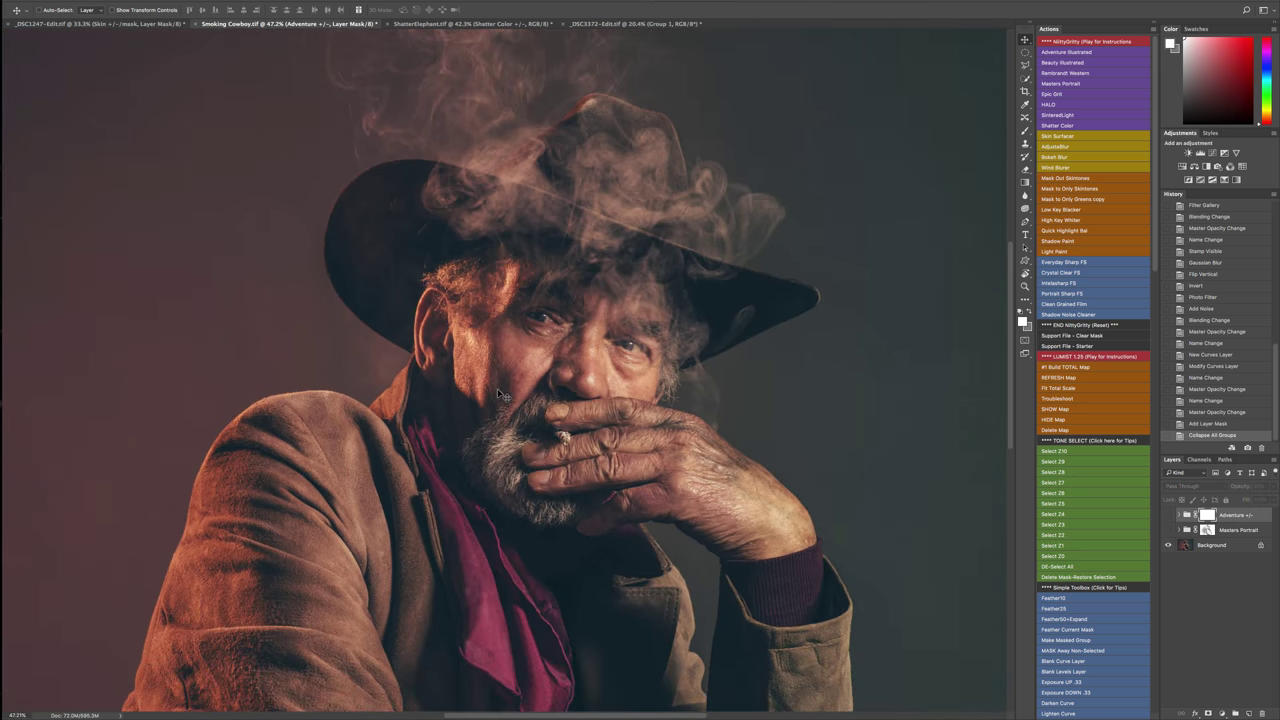
{"action": "scroll", "coordinate": [489, 428], "scroll_direction": "down", "scroll_amount": 4}
{"action": "key", "text": "super+0"}
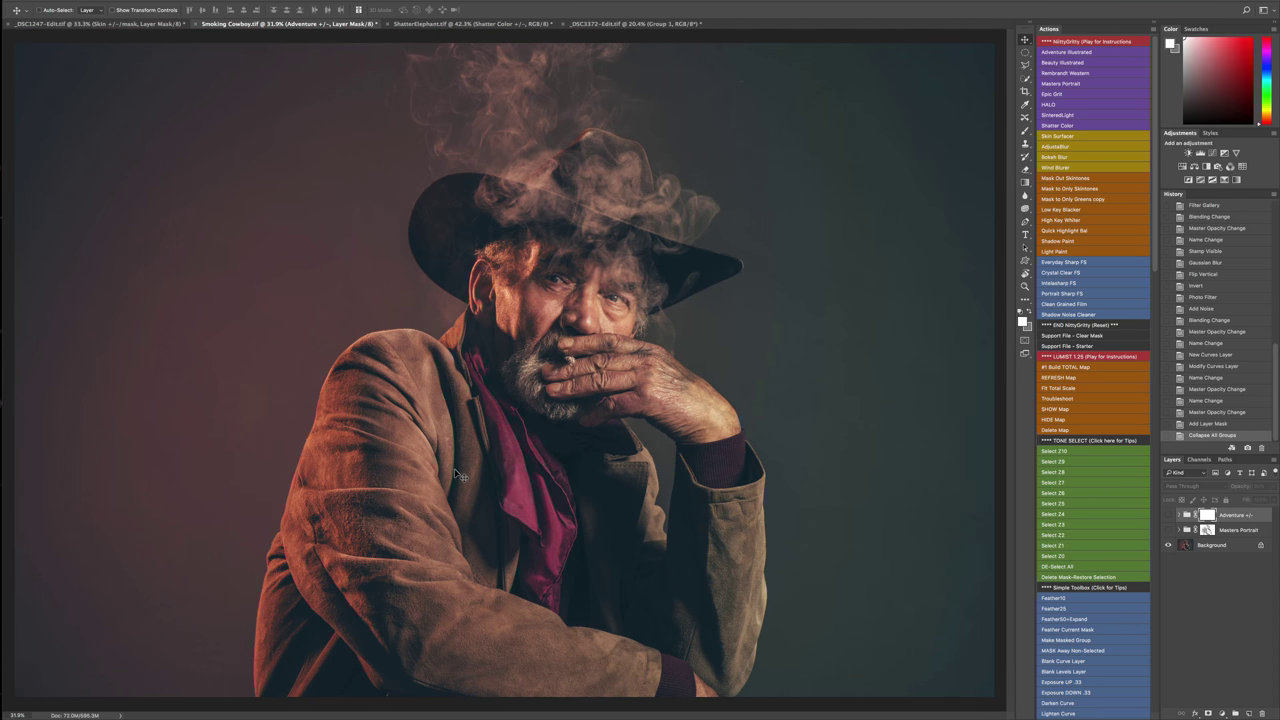
{"action": "left_click", "coordinate": [1167, 515]}
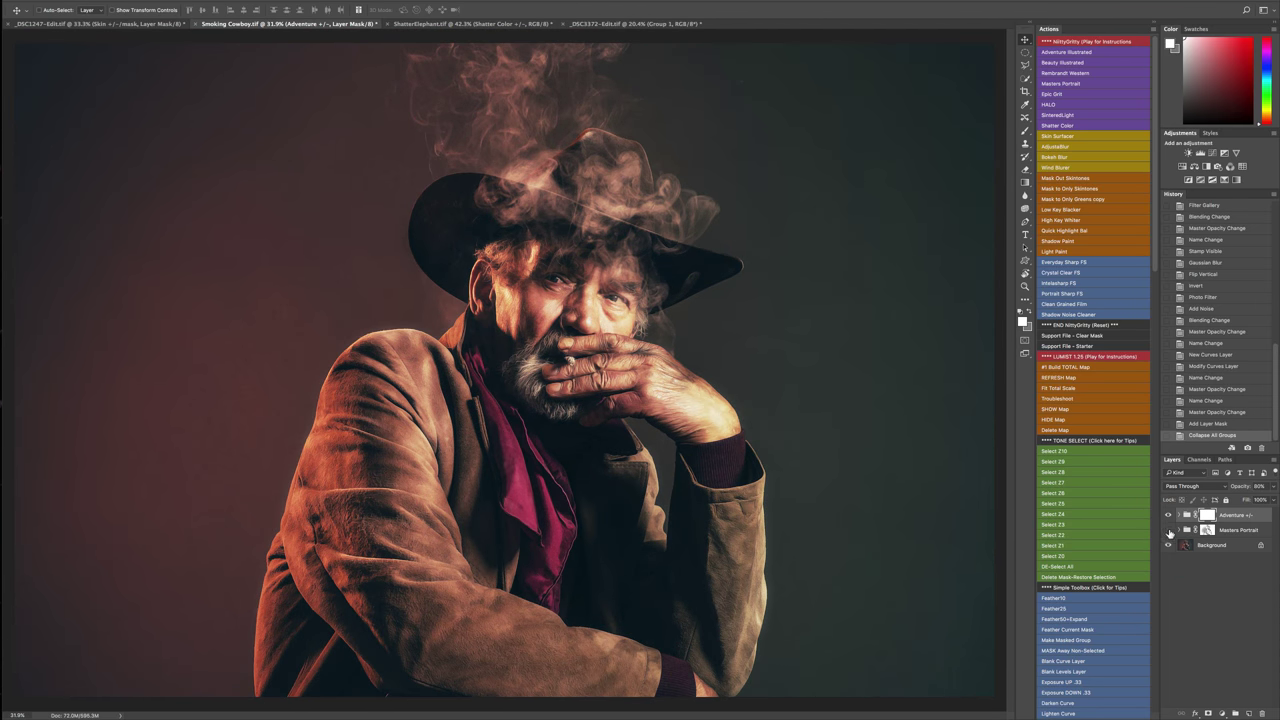
{"action": "left_click", "coordinate": [1169, 515]}
{"action": "left_click", "coordinate": [1168, 515]}
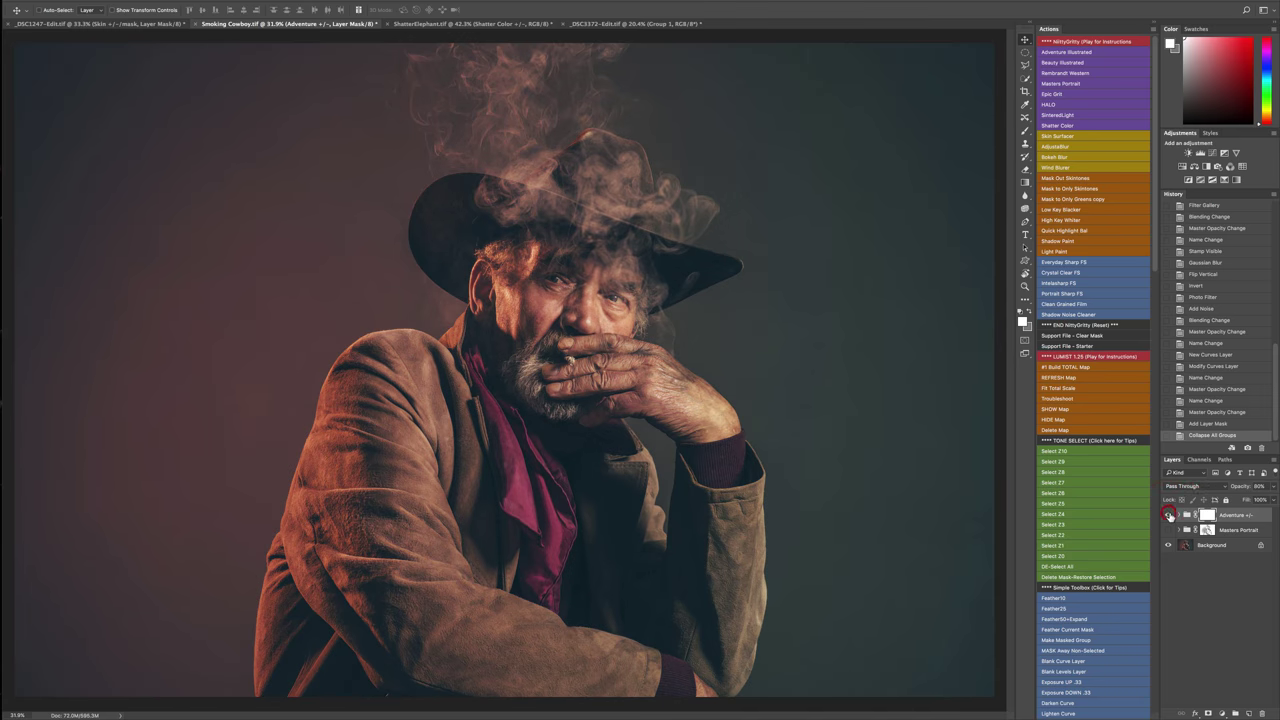
{"action": "left_click", "coordinate": [1168, 515]}
Expand the Adventure +/- group, try out the Oils layer's opacity, and set the group's opacity to 51%.
{"action": "left_click", "coordinate": [1237, 517]}
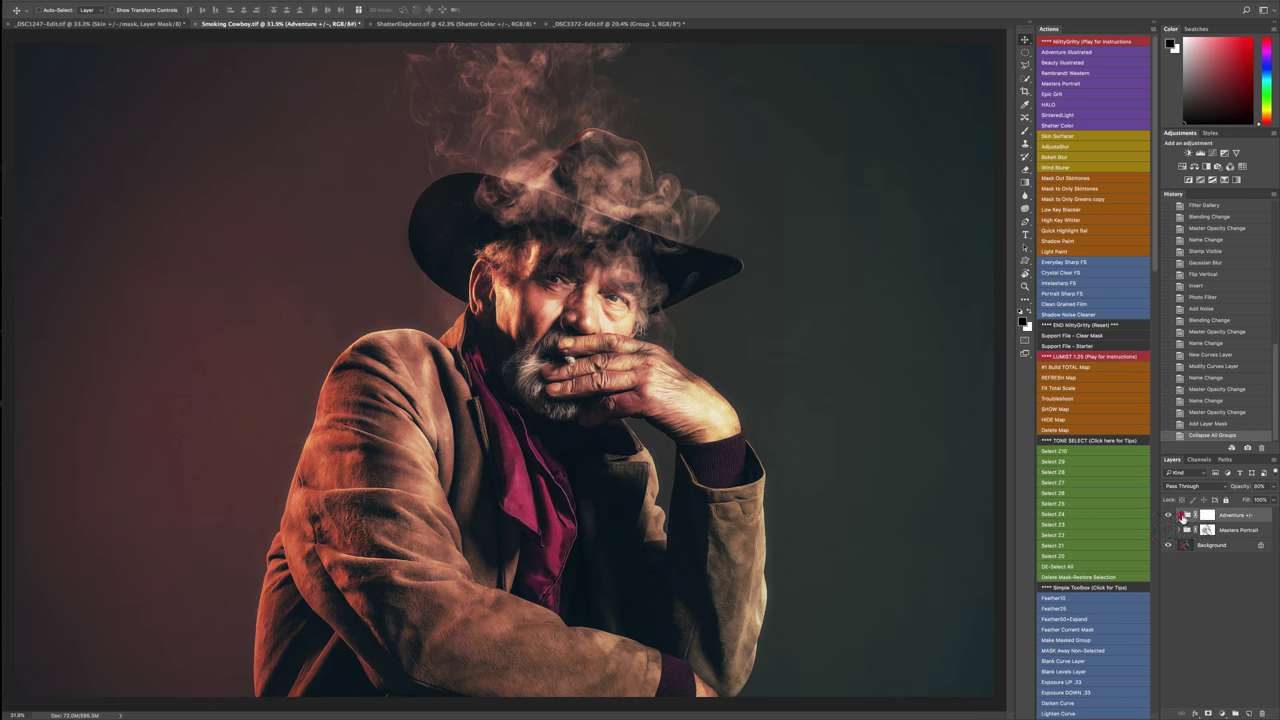
{"action": "left_click", "coordinate": [1183, 516]}
{"action": "left_click", "coordinate": [1214, 635]}
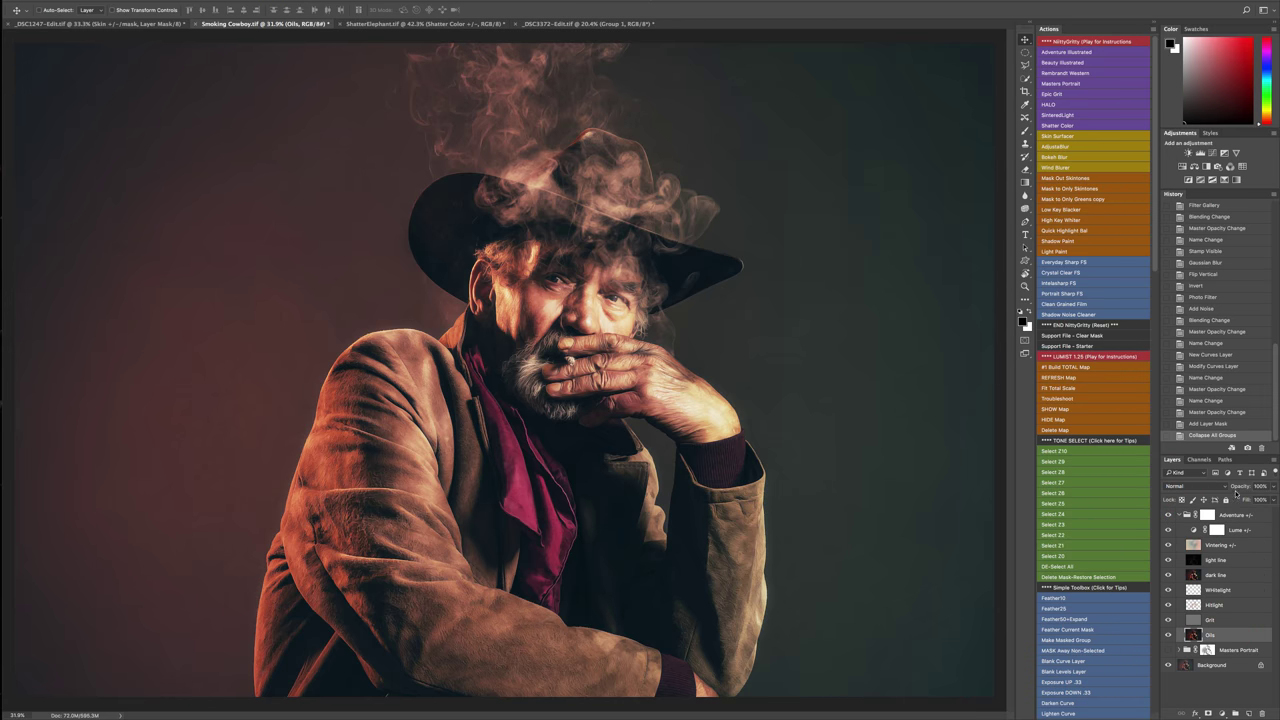
{"action": "mouse_move", "coordinate": [1236, 492]}
{"action": "left_mouse_down"}
{"action": "mouse_move", "coordinate": [1210, 489]}
{"action": "mouse_move", "coordinate": [1235, 489]}
{"action": "left_mouse_up"}
{"action": "left_click_drag", "start_coordinate": [1240, 490], "coordinate": [1227, 490]}
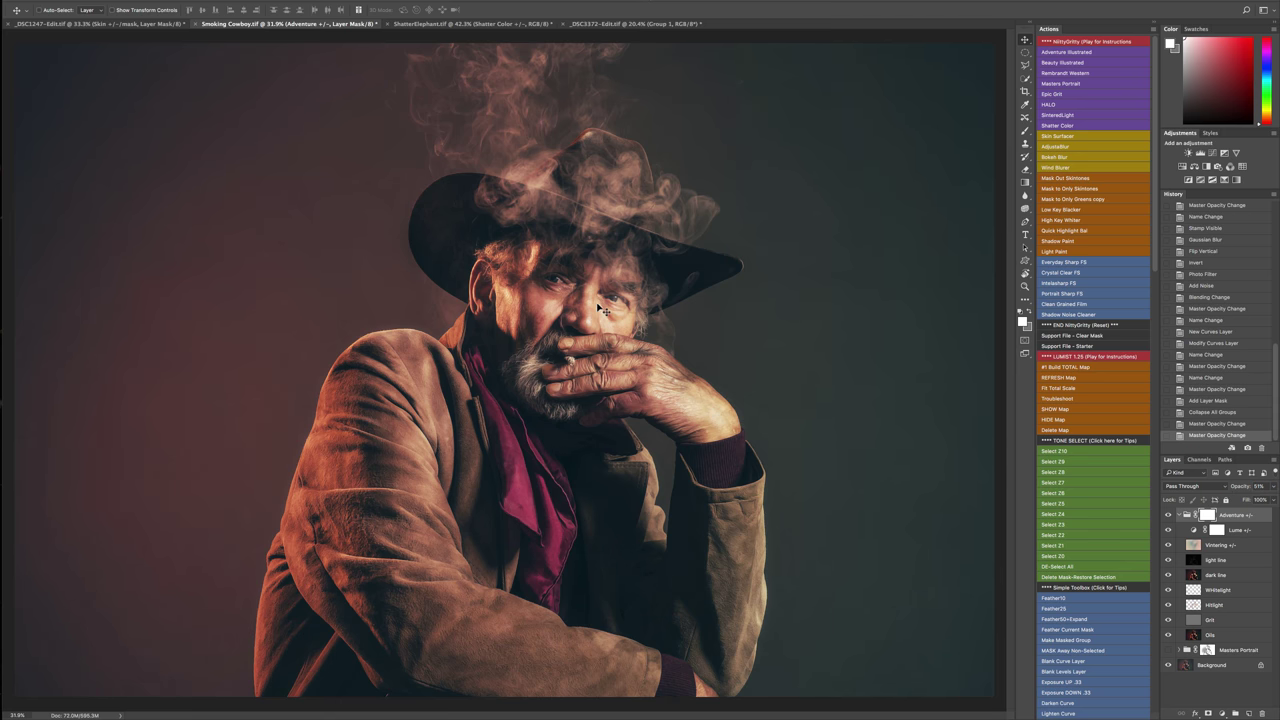
Check the cowboy photo with the Adventure +/- group off and on, and save the file.
{"action": "scroll", "coordinate": [597, 307], "scroll_direction": "up", "scroll_amount": 2}
{"action": "scroll", "coordinate": [597, 307], "scroll_direction": "down", "scroll_amount": 12}
{"action": "scroll", "coordinate": [595, 308], "scroll_direction": "up", "scroll_amount": 6}
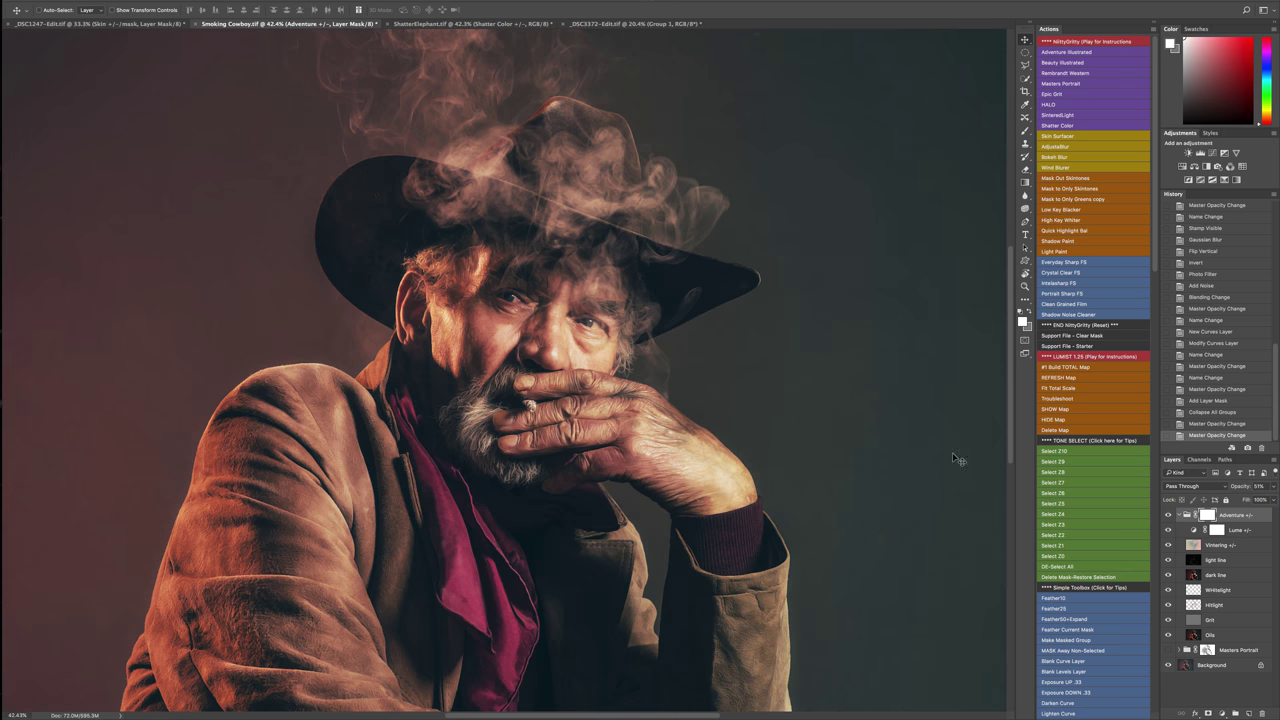
{"action": "left_click", "coordinate": [1168, 514]}
{"action": "left_click", "coordinate": [1168, 514]}
{"action": "key", "text": "ctrl+s"}
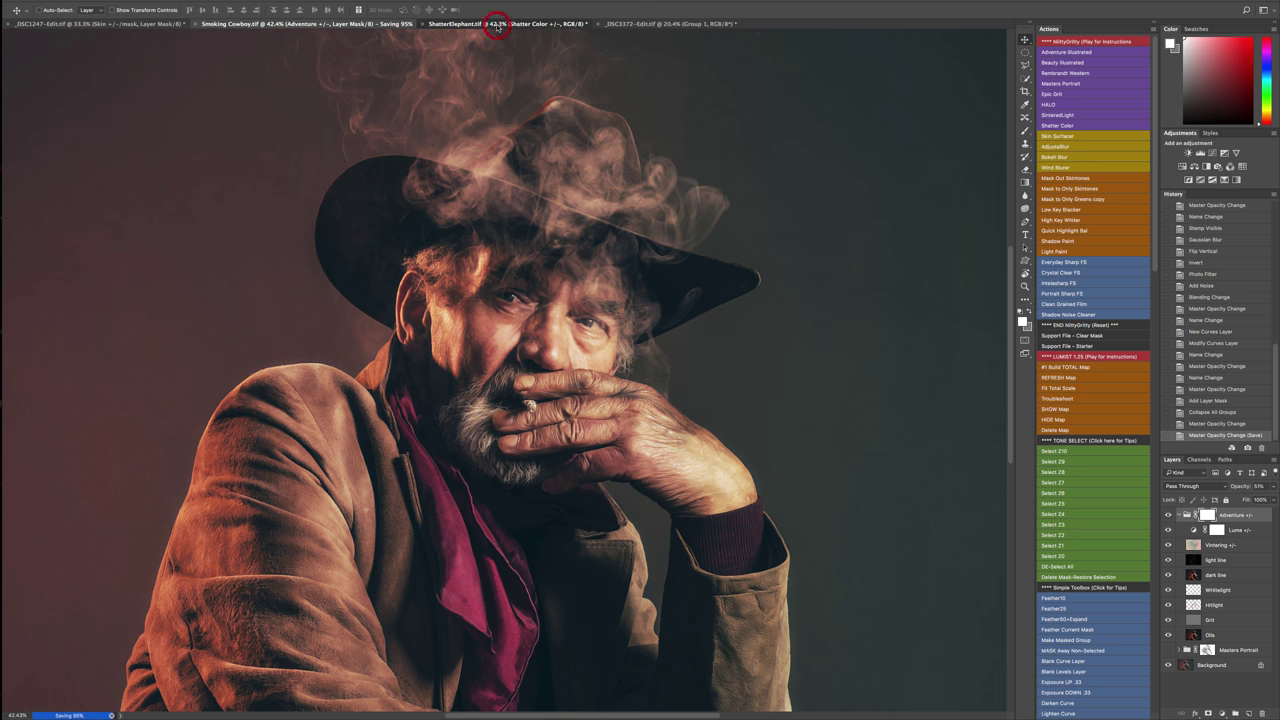
Switch to ShatterElephant.tif, run the Shatter Color action, and stop playback at the Select command.
{"action": "left_click", "coordinate": [468, 24]}
{"action": "scroll", "coordinate": [506, 343], "scroll_direction": "up", "scroll_amount": 4}
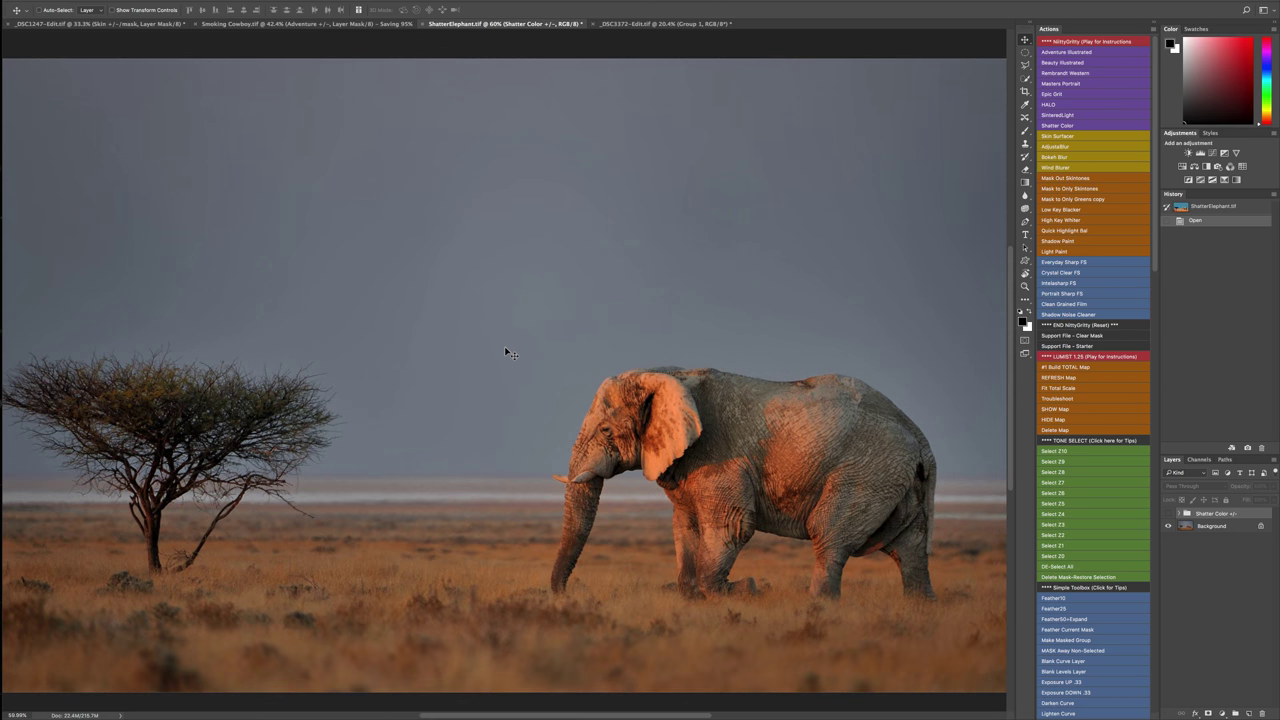
{"action": "left_click_drag", "start_coordinate": [462, 407], "coordinate": [472, 395]}
{"action": "scroll", "coordinate": [473, 396], "scroll_direction": "up", "scroll_amount": 2}
{"action": "scroll", "coordinate": [481, 401], "scroll_direction": "down", "scroll_amount": 2}
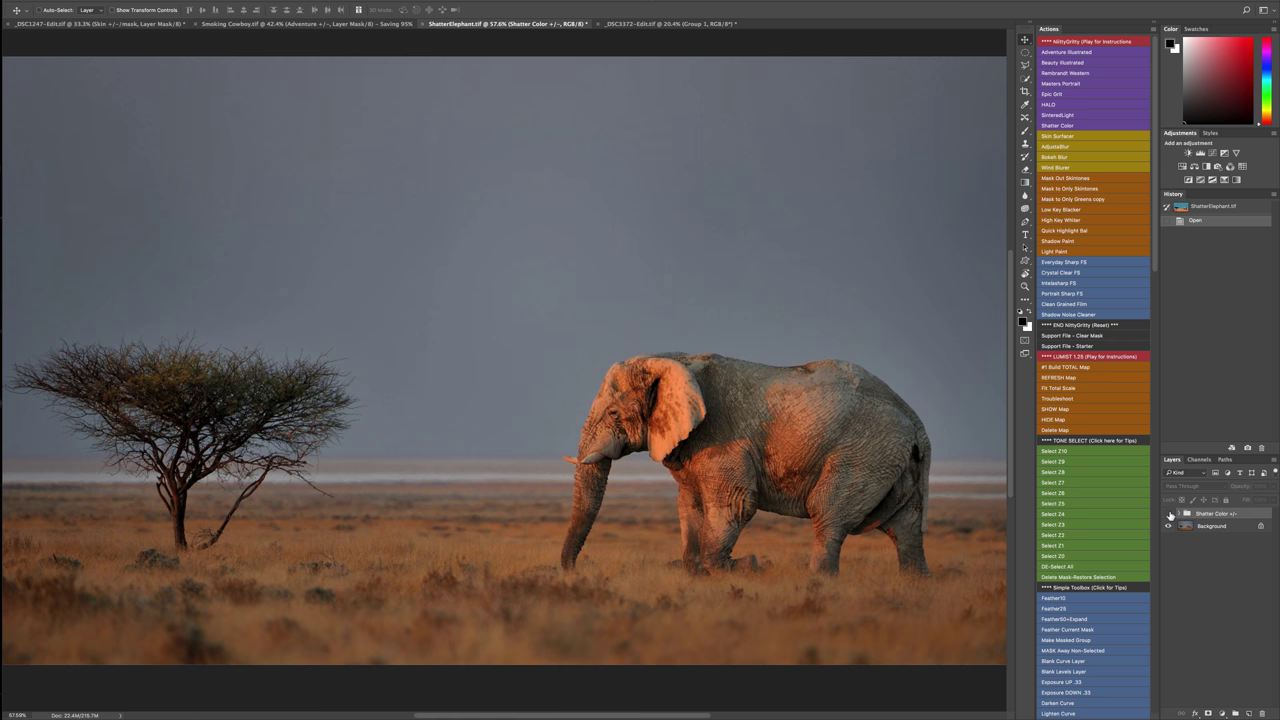
{"action": "left_click", "coordinate": [1047, 126]}
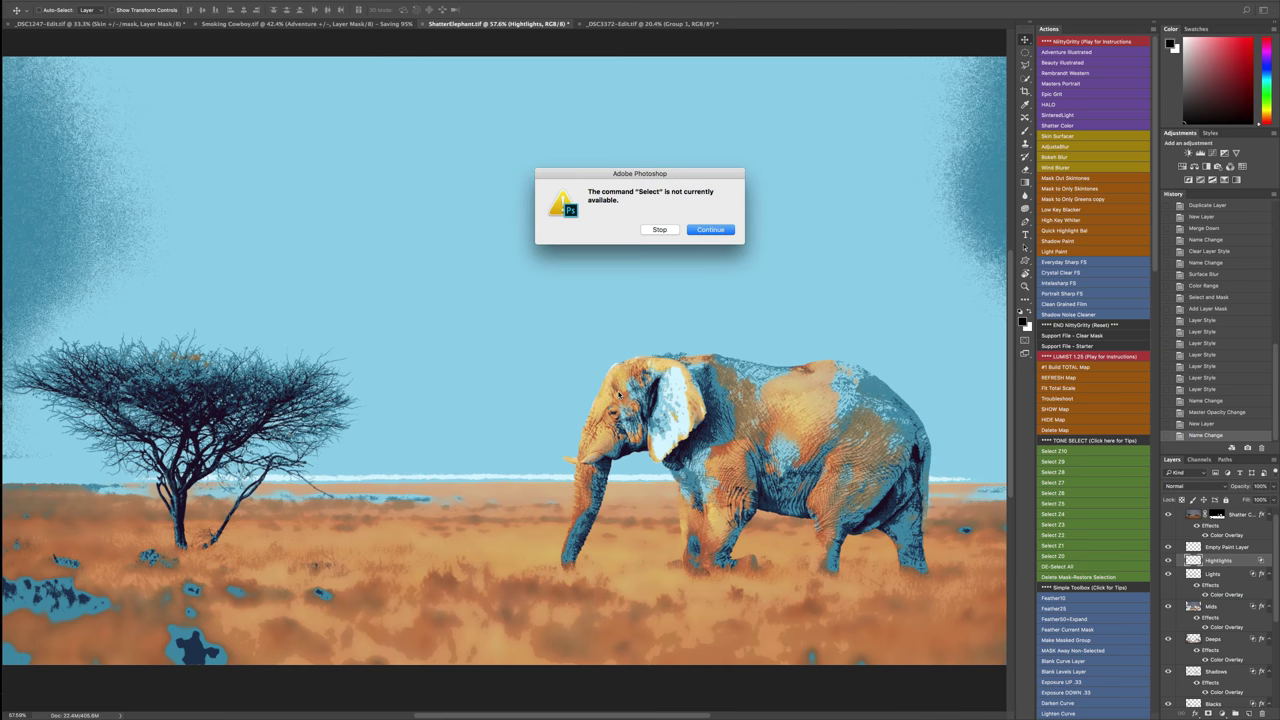
{"action": "left_click", "coordinate": [660, 230]}
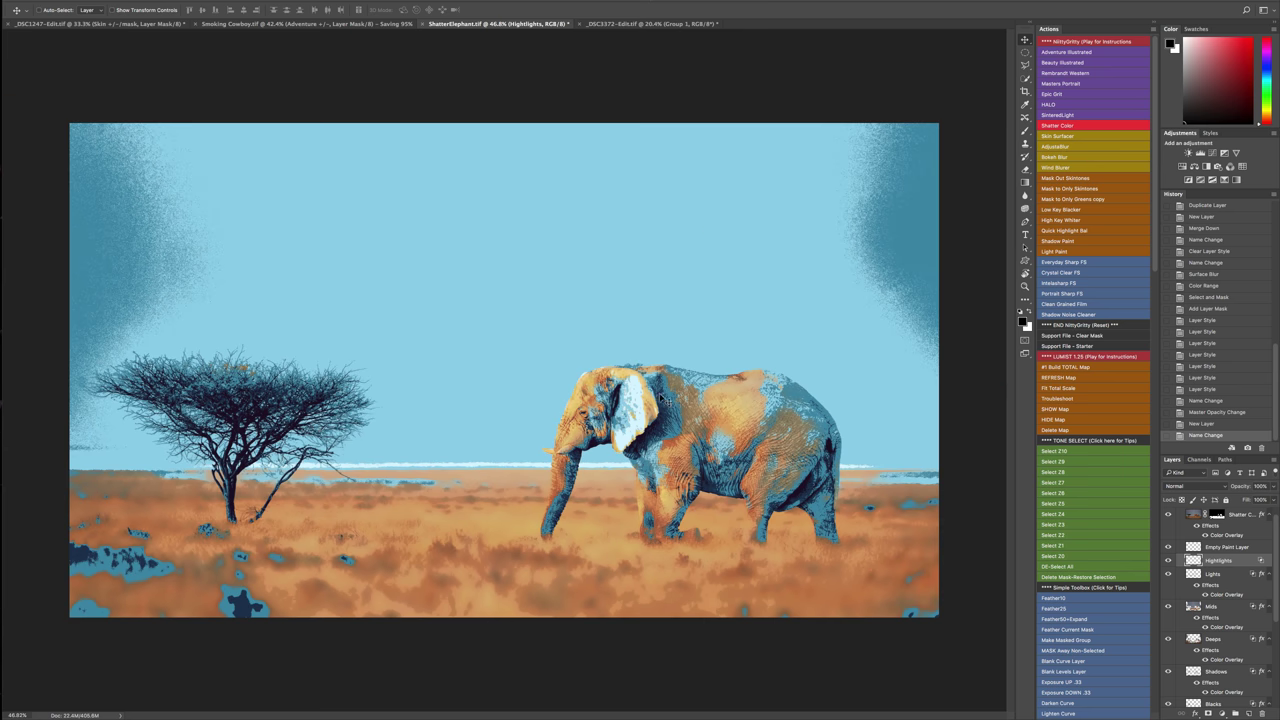
Inspect the Shatter Color +/-, Empty Paint Layer and Highlights layers by switching their visibility off and on.
{"action": "left_click", "coordinate": [1238, 515]}
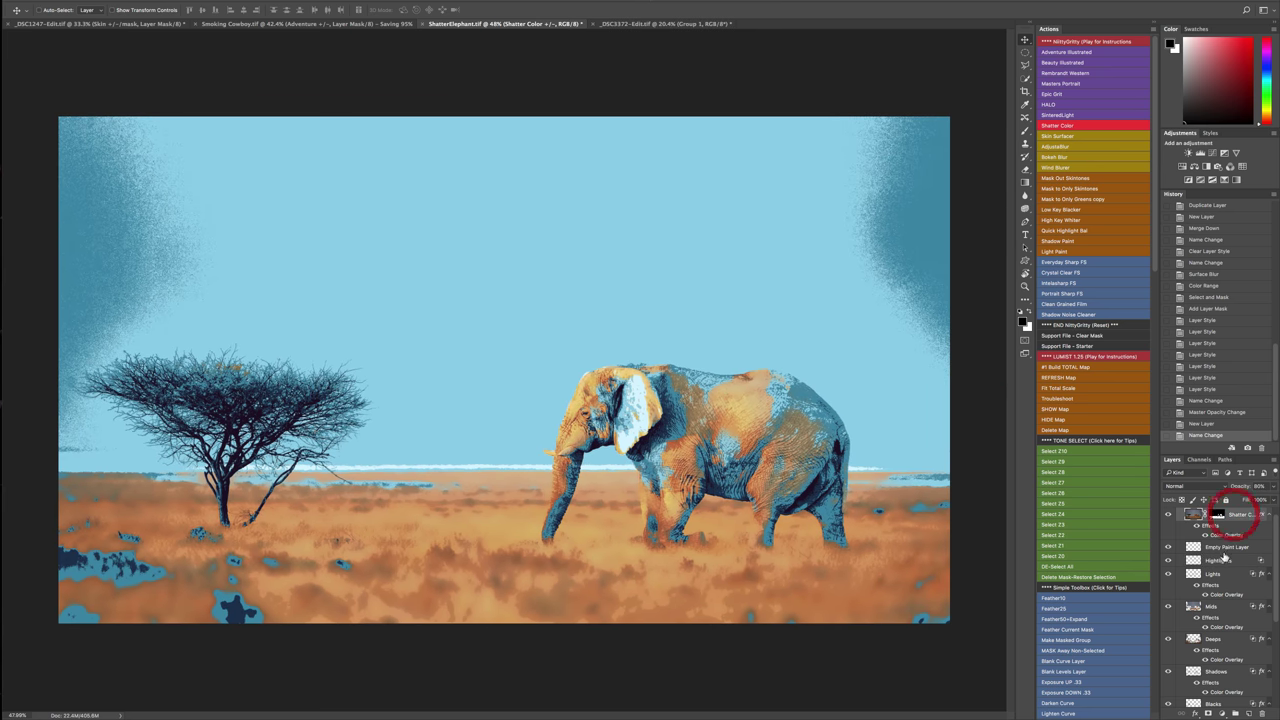
{"action": "left_click", "coordinate": [1224, 547]}
{"action": "left_click", "coordinate": [1167, 546]}
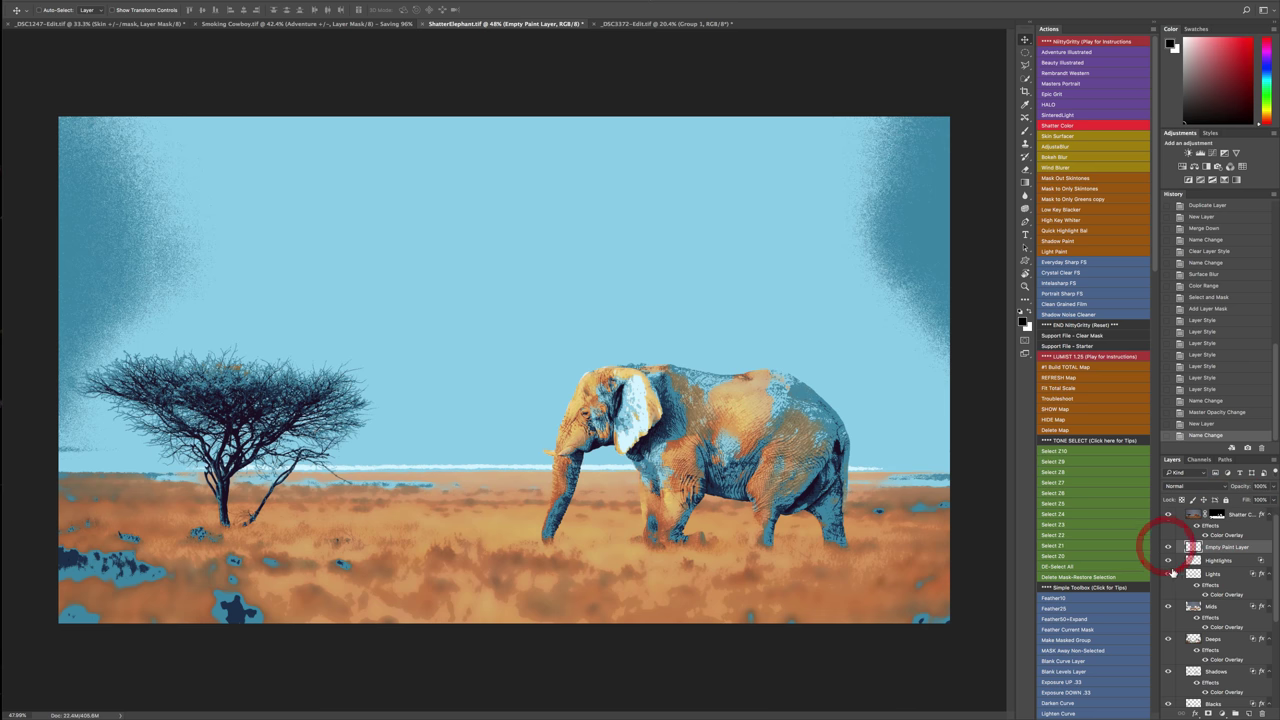
{"action": "left_click", "coordinate": [1167, 561]}
{"action": "left_click", "coordinate": [1167, 561]}
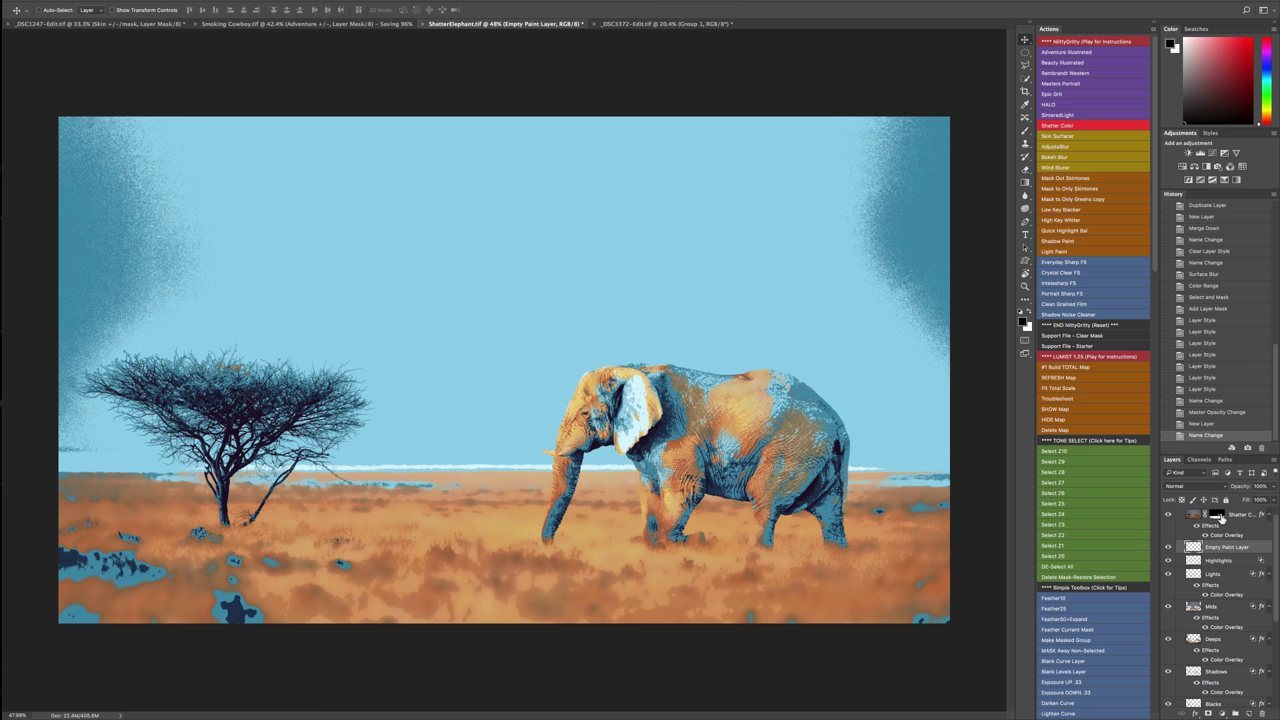
{"action": "left_click", "coordinate": [1220, 515]}
{"action": "left_click", "coordinate": [1221, 547]}
{"action": "left_click", "coordinate": [1167, 547]}
{"action": "left_click", "coordinate": [1167, 547]}
{"action": "left_click", "coordinate": [1168, 515]}
{"action": "left_click", "coordinate": [1169, 515]}
{"action": "left_click", "coordinate": [1169, 515]}
Paint white at 100% brush opacity on the Shatter Color +/- layer mask over the elephant's head and ear.
{"action": "left_click", "coordinate": [1193, 515]}
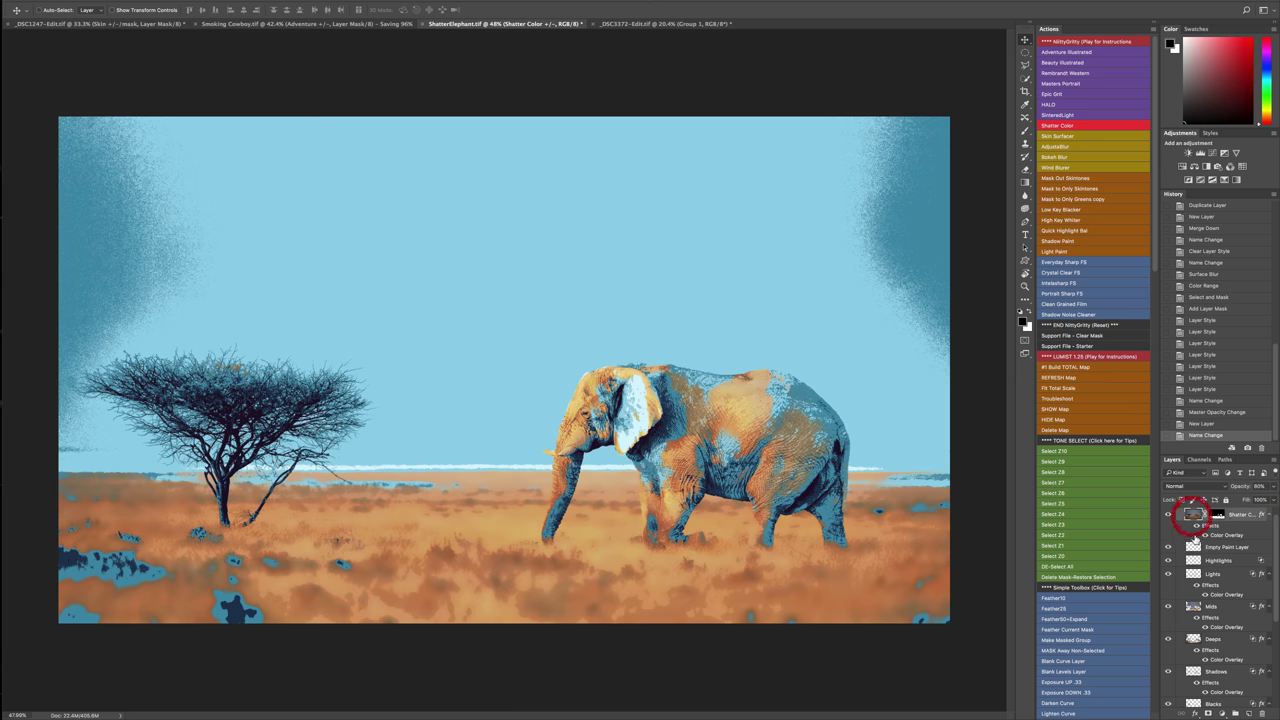
{"action": "left_click", "coordinate": [1216, 514]}
{"action": "key", "text": "b"}
{"action": "key", "text": "x"}
{"action": "key", "text": "x"}
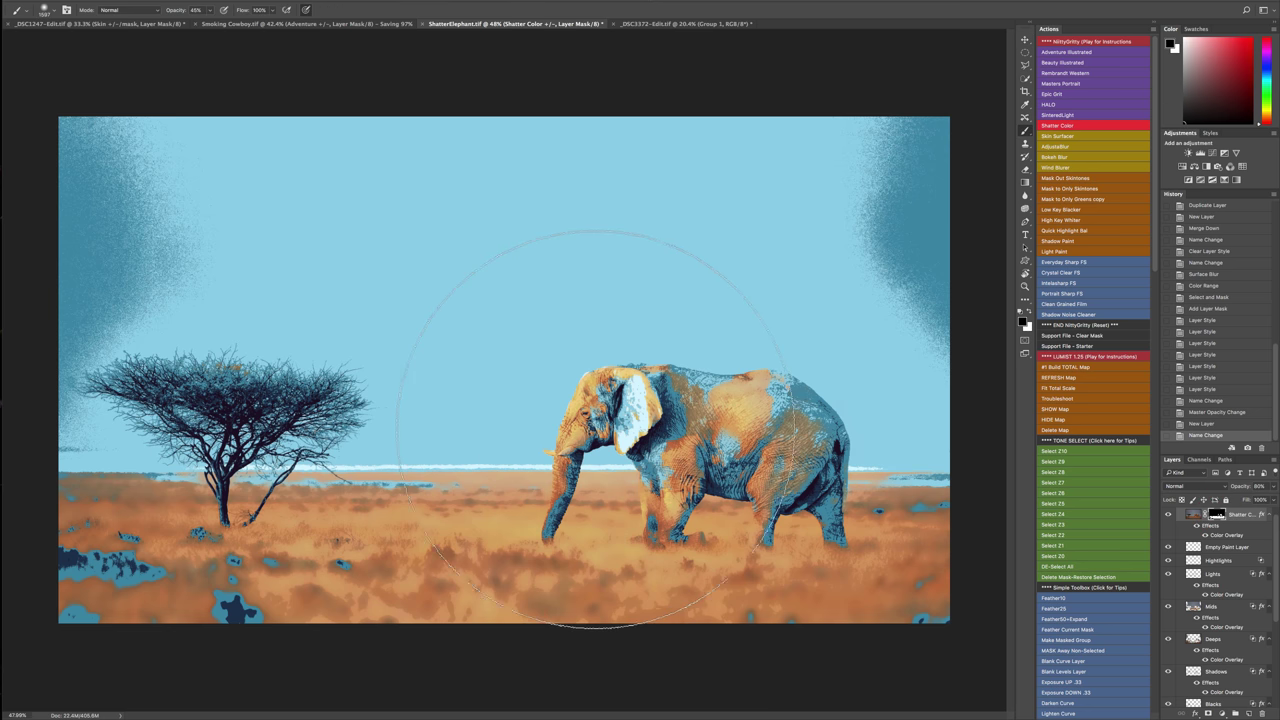
{"action": "left_click_drag", "start_coordinate": [600, 424], "coordinate": [485, 424]}
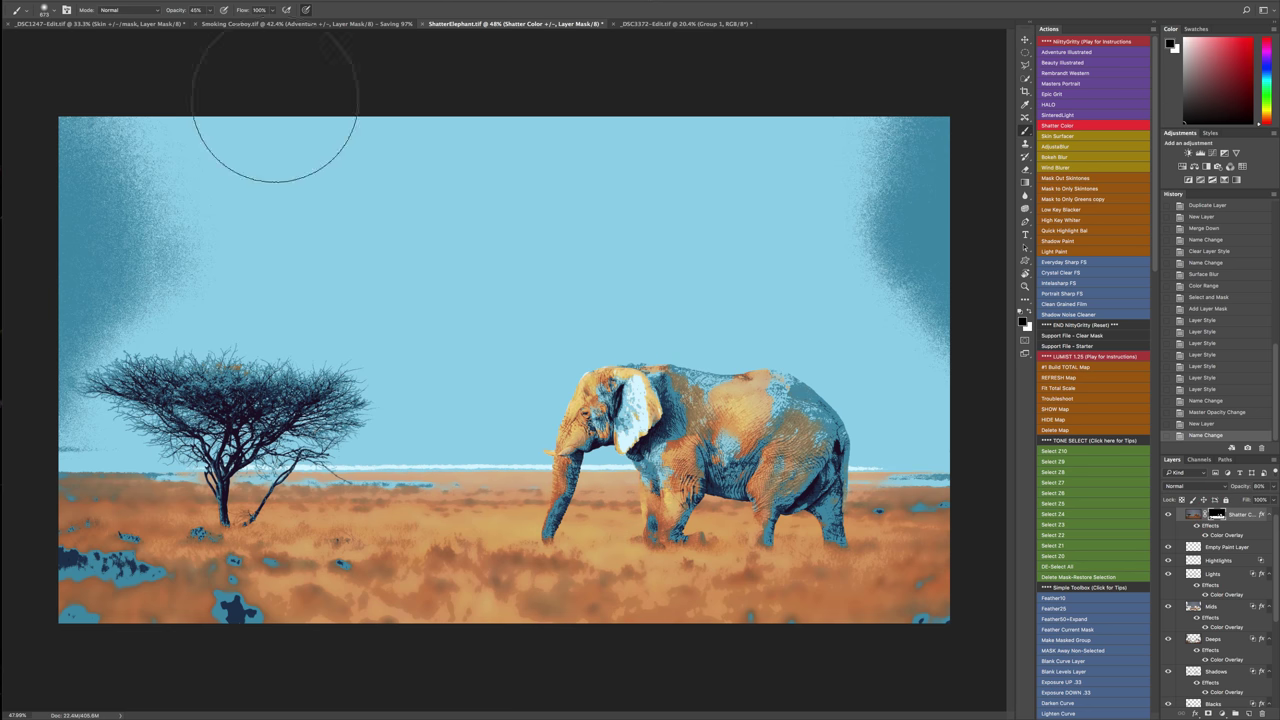
{"action": "left_click_drag", "start_coordinate": [176, 12], "coordinate": [426, 24]}
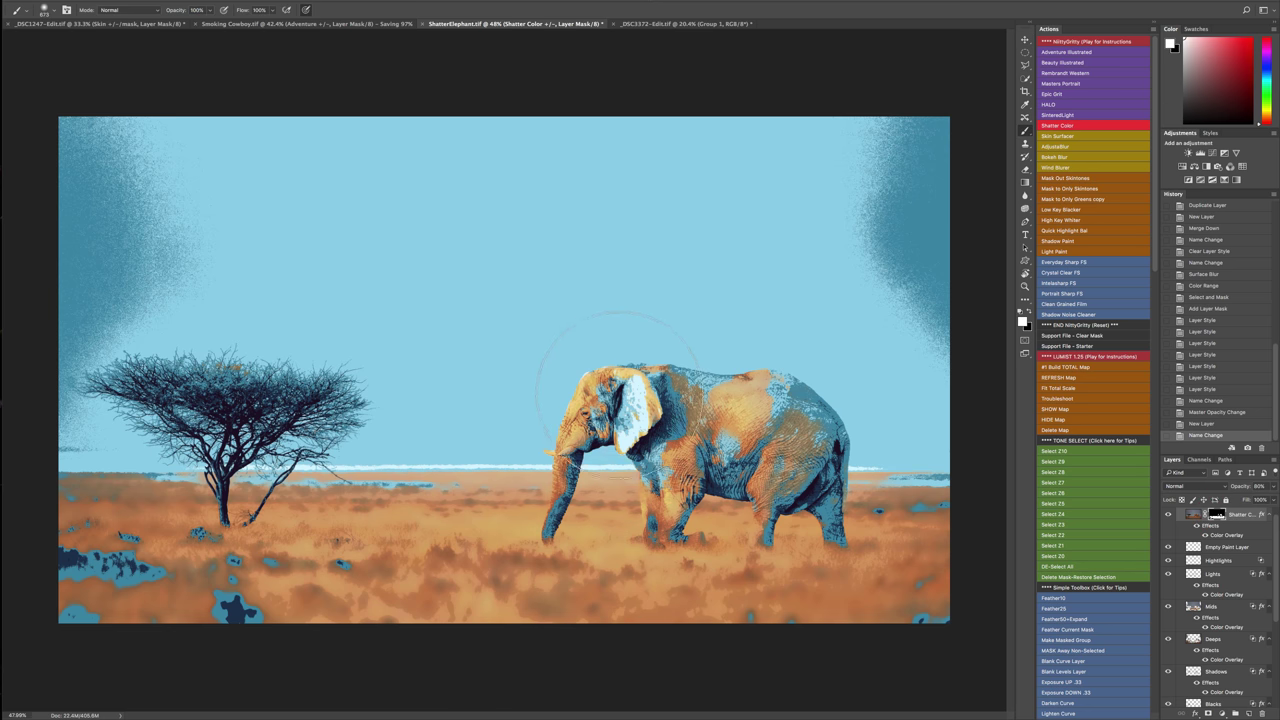
{"action": "left_click", "coordinate": [614, 428]}
{"action": "left_click_drag", "start_coordinate": [639, 431], "coordinate": [599, 430]}
{"action": "mouse_move", "coordinate": [638, 425]}
{"action": "left_mouse_down"}
{"action": "mouse_move", "coordinate": [638, 405]}
{"action": "mouse_move", "coordinate": [606, 442]}
{"action": "left_mouse_up"}
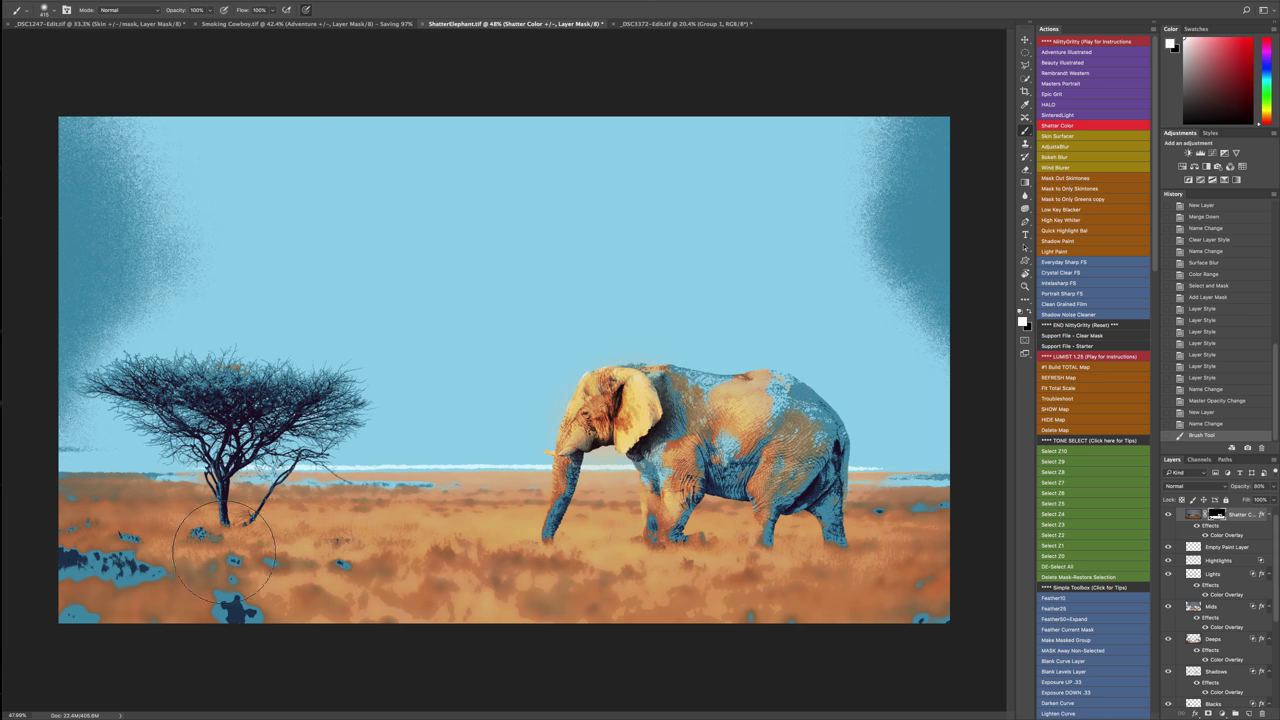
Paint white on the mask over the tree and the blue grass patches, and undo the stroke on the sky's dark corner.
{"action": "mouse_move", "coordinate": [177, 300]}
{"action": "left_mouse_down"}
{"action": "mouse_move", "coordinate": [230, 380]}
{"action": "mouse_move", "coordinate": [318, 470]}
{"action": "left_mouse_up"}
{"action": "key", "text": "ctrl+z"}
{"action": "key", "text": "z"}
{"action": "key", "text": "b"}
{"action": "mouse_move", "coordinate": [232, 362]}
{"action": "left_mouse_down"}
{"action": "mouse_move", "coordinate": [206, 482]}
{"action": "mouse_move", "coordinate": [188, 510]}
{"action": "mouse_move", "coordinate": [170, 510]}
{"action": "mouse_move", "coordinate": [403, 522]}
{"action": "mouse_move", "coordinate": [20, 578]}
{"action": "mouse_move", "coordinate": [500, 600]}
{"action": "mouse_move", "coordinate": [930, 590]}
{"action": "mouse_move", "coordinate": [950, 540]}
{"action": "mouse_move", "coordinate": [890, 522]}
{"action": "mouse_move", "coordinate": [935, 485]}
{"action": "left_mouse_up"}
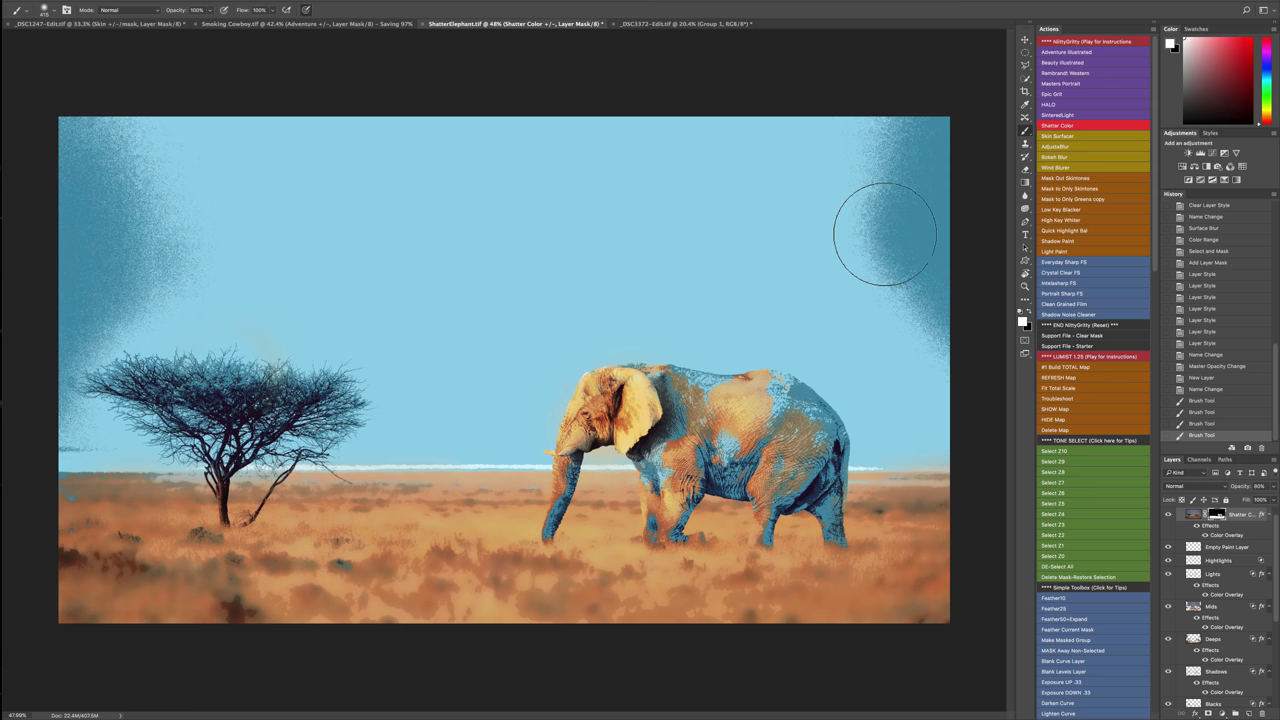
{"action": "left_click_drag", "start_coordinate": [884, 234], "coordinate": [940, 231]}
{"action": "key", "text": "super+z"}
Examine what the Lights, Mids, Deeps and Shadows layers each contribute by hiding and showing them.
{"action": "left_click", "coordinate": [1167, 574]}
{"action": "left_click", "coordinate": [1167, 574]}
{"action": "left_click", "coordinate": [1167, 606]}
{"action": "left_click", "coordinate": [1167, 606]}
{"action": "left_click", "coordinate": [1168, 640]}
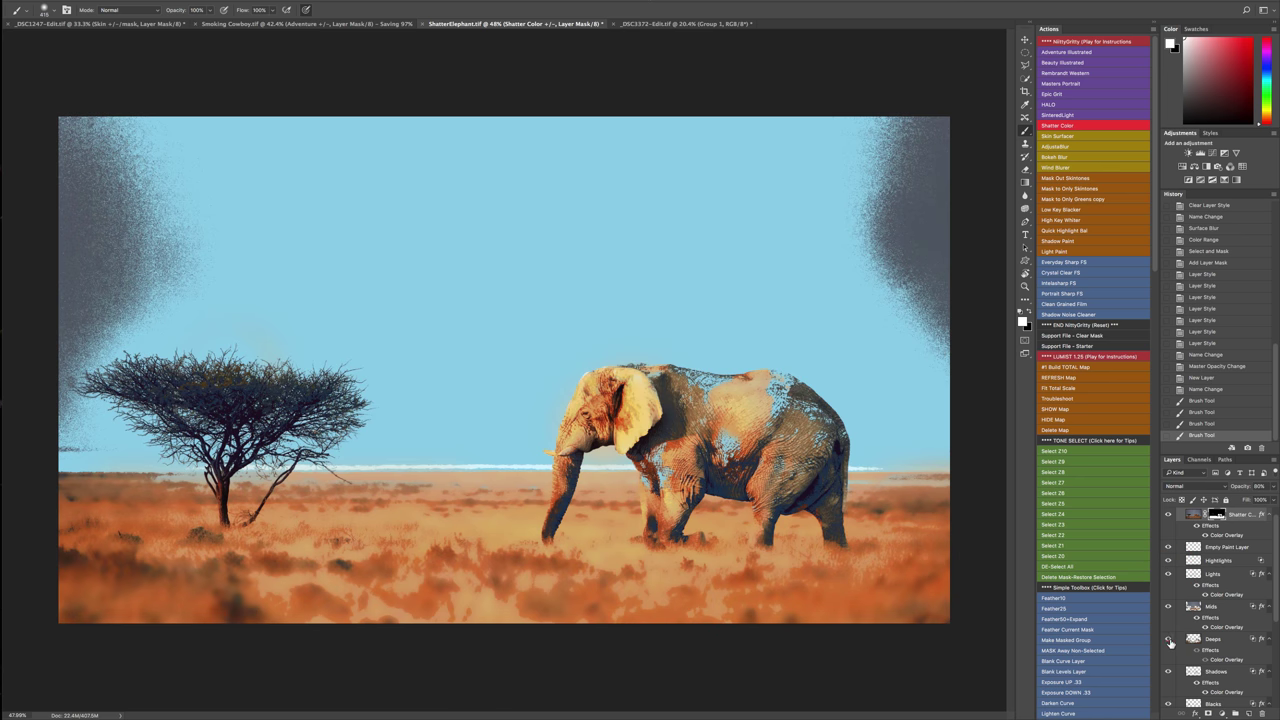
{"action": "left_click", "coordinate": [1168, 640]}
{"action": "left_click", "coordinate": [1168, 672]}
{"action": "left_click", "coordinate": [1168, 672]}
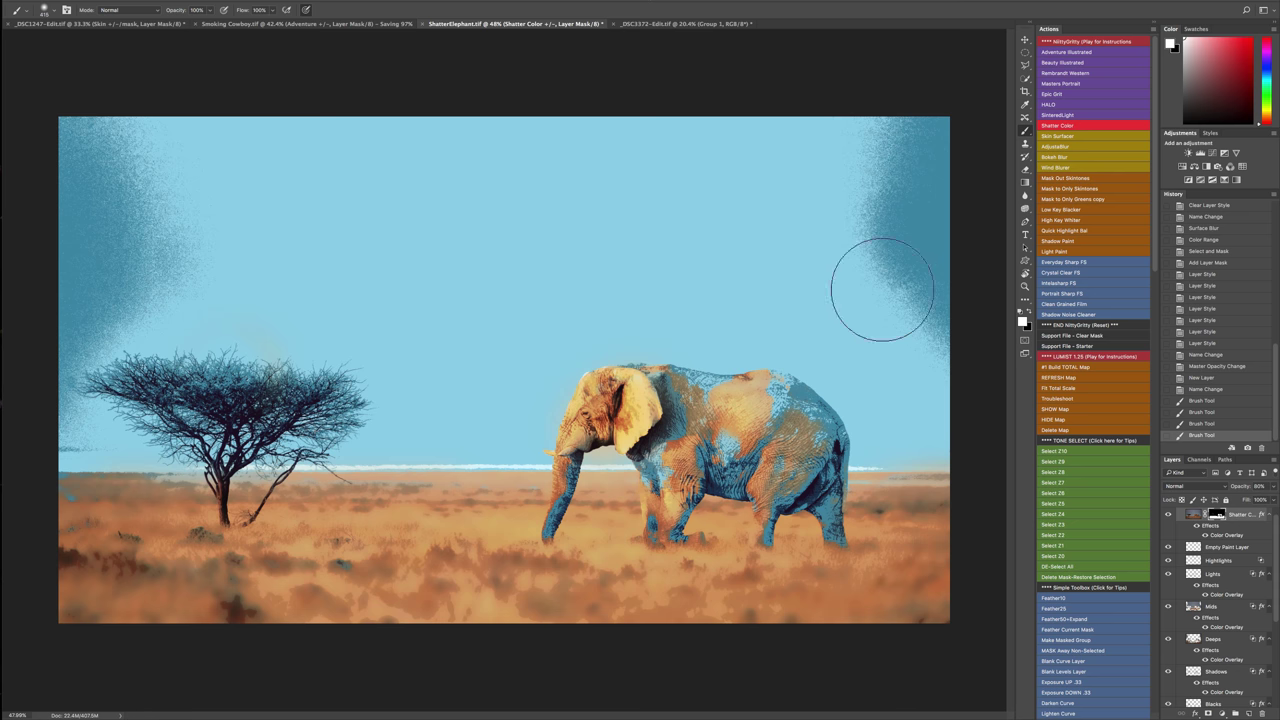
Add a new layer on top and paint the sampled light sky blue over the dark areas on both sides of the sky.
{"action": "left_click", "coordinate": [1249, 713]}
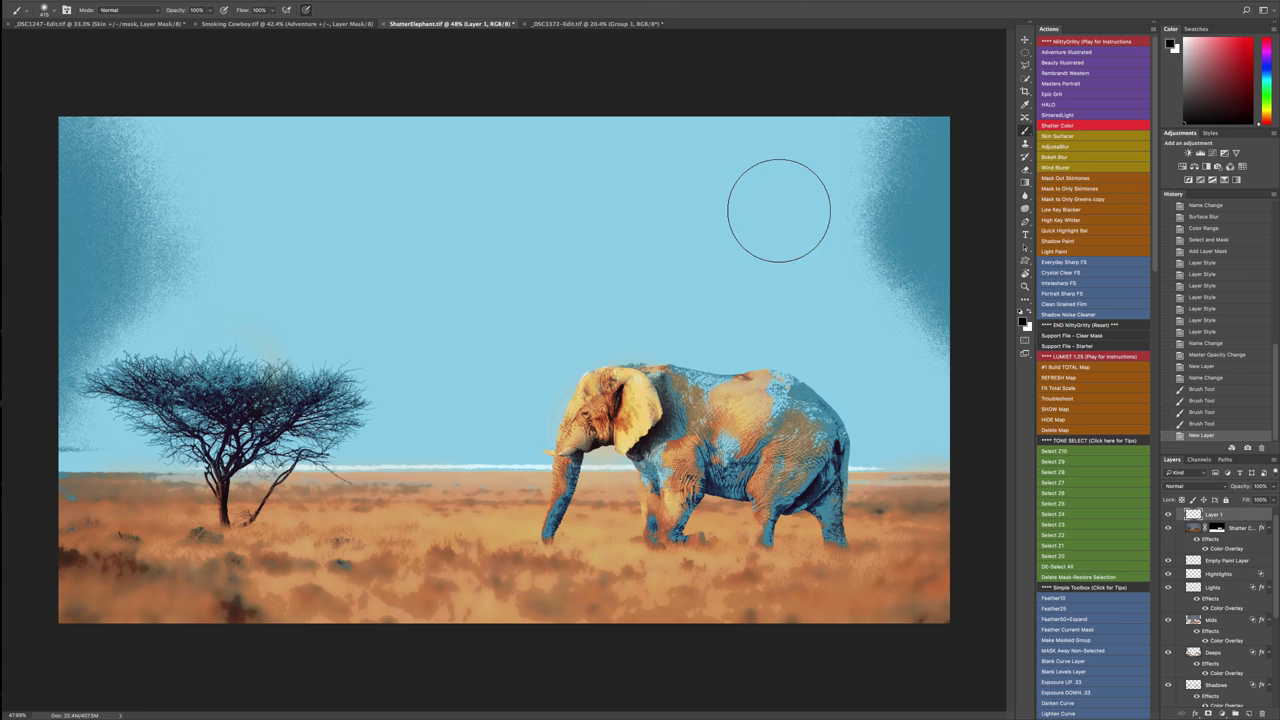
{"action": "left_click", "coordinate": [773, 206], "text": "alt"}
{"action": "mouse_move", "coordinate": [809, 206]}
{"action": "left_mouse_down"}
{"action": "mouse_move", "coordinate": [862, 200]}
{"action": "mouse_move", "coordinate": [804, 206]}
{"action": "left_mouse_up"}
{"action": "mouse_move", "coordinate": [870, 172]}
{"action": "left_mouse_down"}
{"action": "mouse_move", "coordinate": [899, 104]}
{"action": "mouse_move", "coordinate": [929, 322]}
{"action": "mouse_move", "coordinate": [909, 226]}
{"action": "left_mouse_up"}
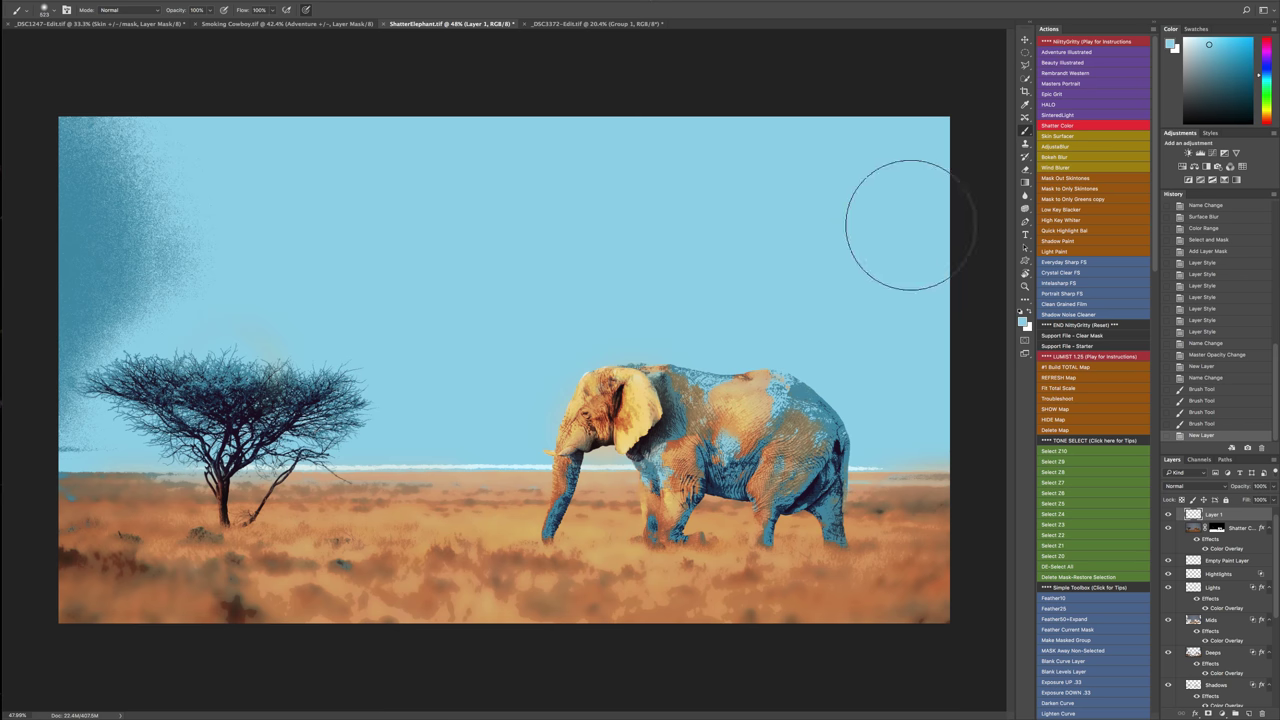
{"action": "left_click", "coordinate": [249, 231], "text": "alt"}
{"action": "mouse_move", "coordinate": [125, 150]}
{"action": "left_mouse_down"}
{"action": "mouse_move", "coordinate": [162, 227]}
{"action": "mouse_move", "coordinate": [46, 337]}
{"action": "mouse_move", "coordinate": [31, 414]}
{"action": "mouse_move", "coordinate": [180, 430]}
{"action": "left_mouse_up"}
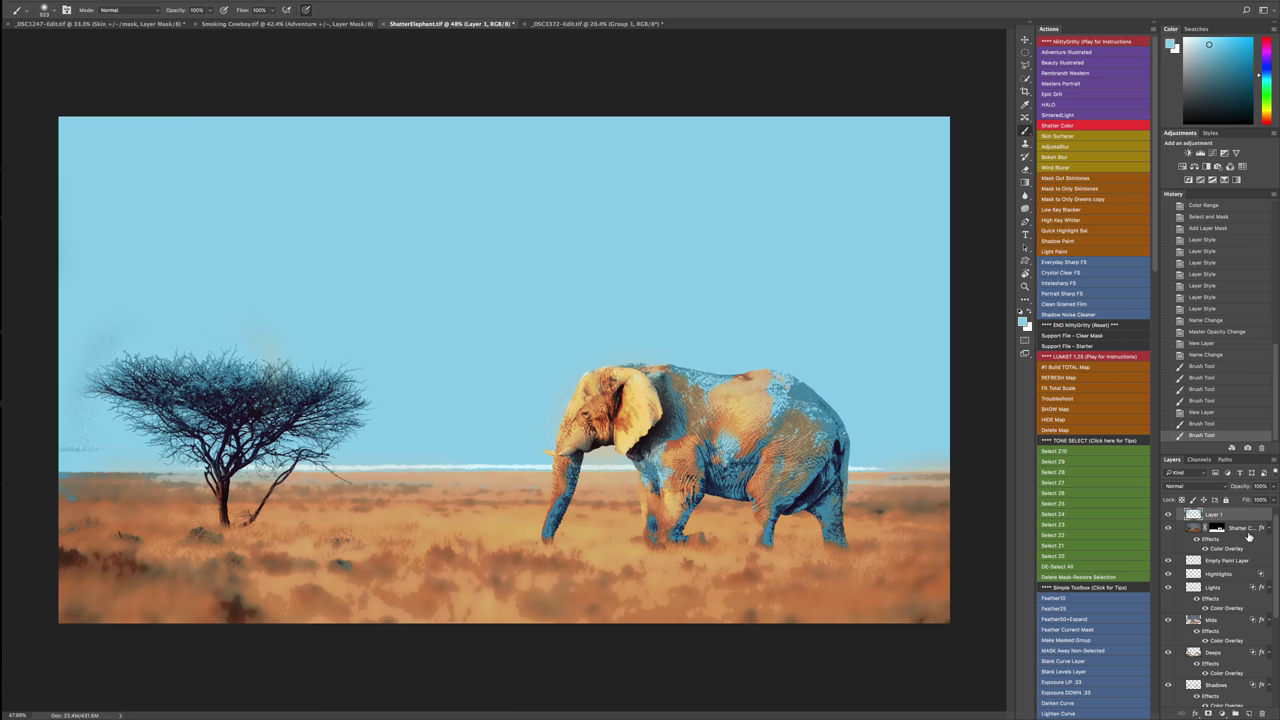
Group the painted sky layer together with the Shatter Color +/- layer.
{"action": "left_click_drag", "start_coordinate": [1248, 537], "coordinate": [1218, 516]}
{"action": "left_click", "coordinate": [1217, 516]}
{"action": "left_click", "coordinate": [1197, 530]}
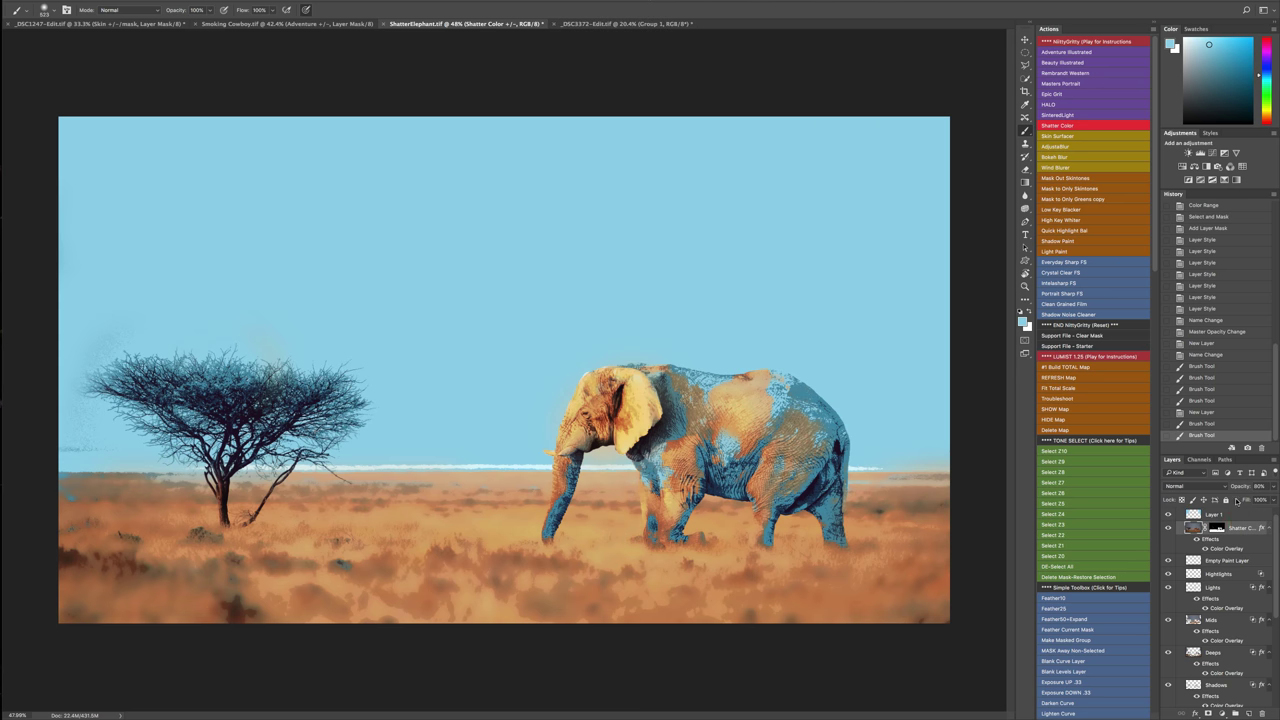
{"action": "left_click", "coordinate": [1221, 516]}
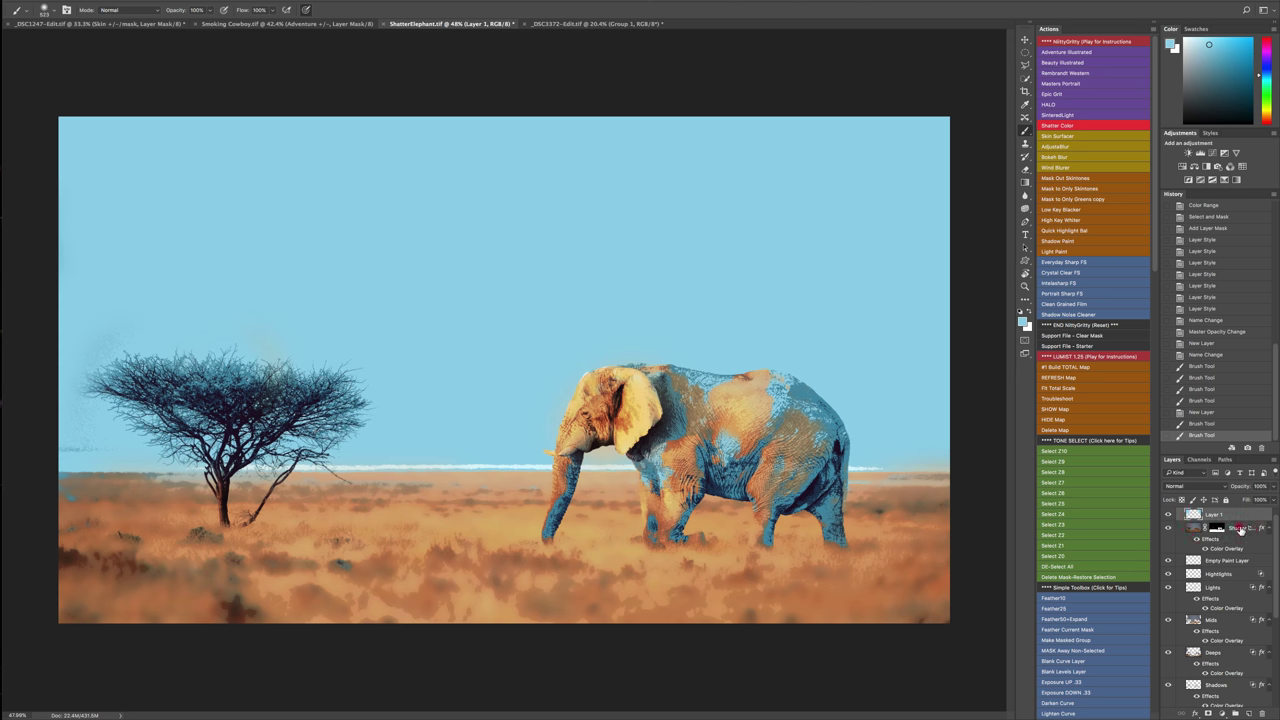
{"action": "left_click", "coordinate": [1241, 528], "text": "shift"}
{"action": "key", "text": "super+g"}
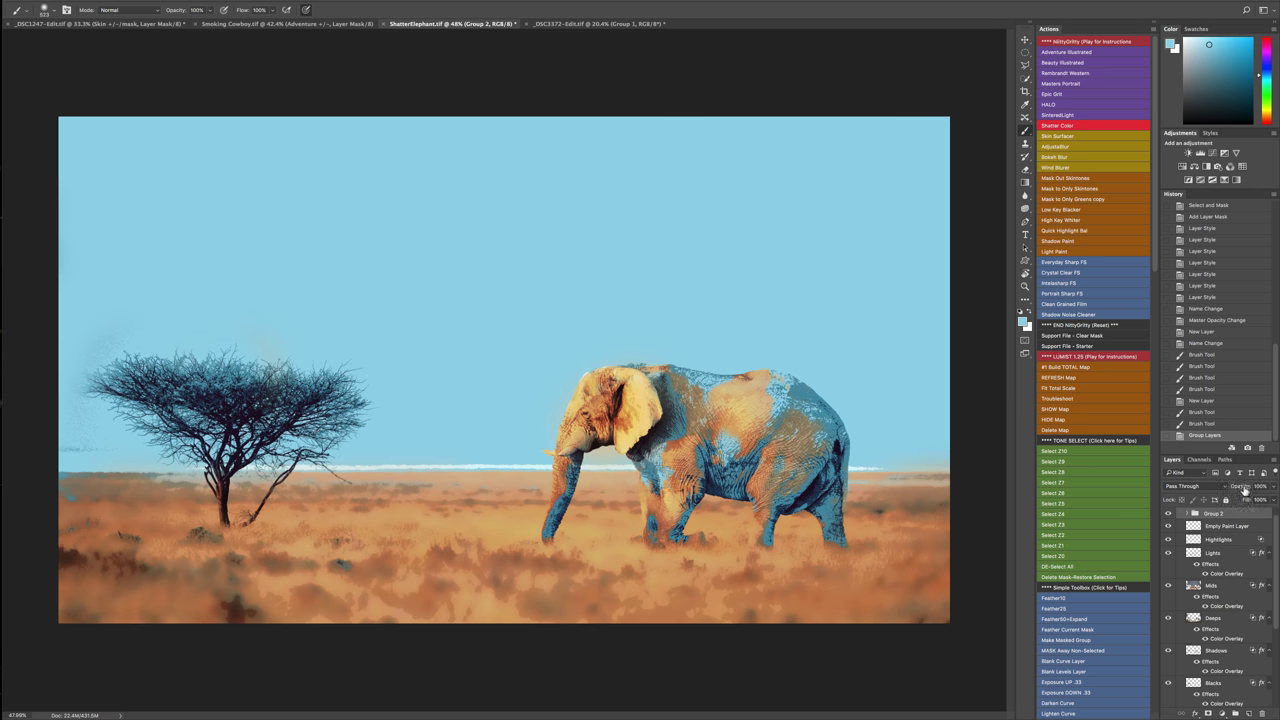
Lower the opacity of the whole Group 1 on the elephant photo to 54%.
{"action": "left_click_drag", "start_coordinate": [1243, 487], "coordinate": [1275, 484]}
{"action": "left_click", "coordinate": [1187, 513]}
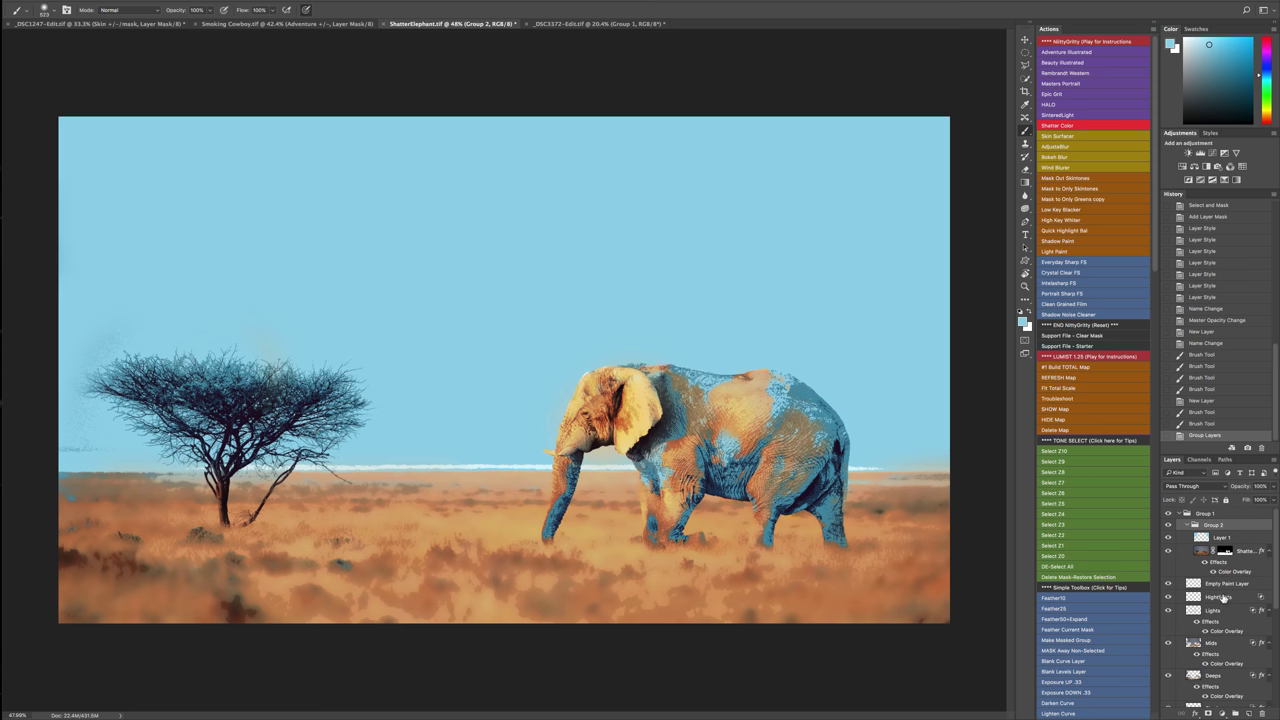
{"action": "left_click", "coordinate": [1206, 514]}
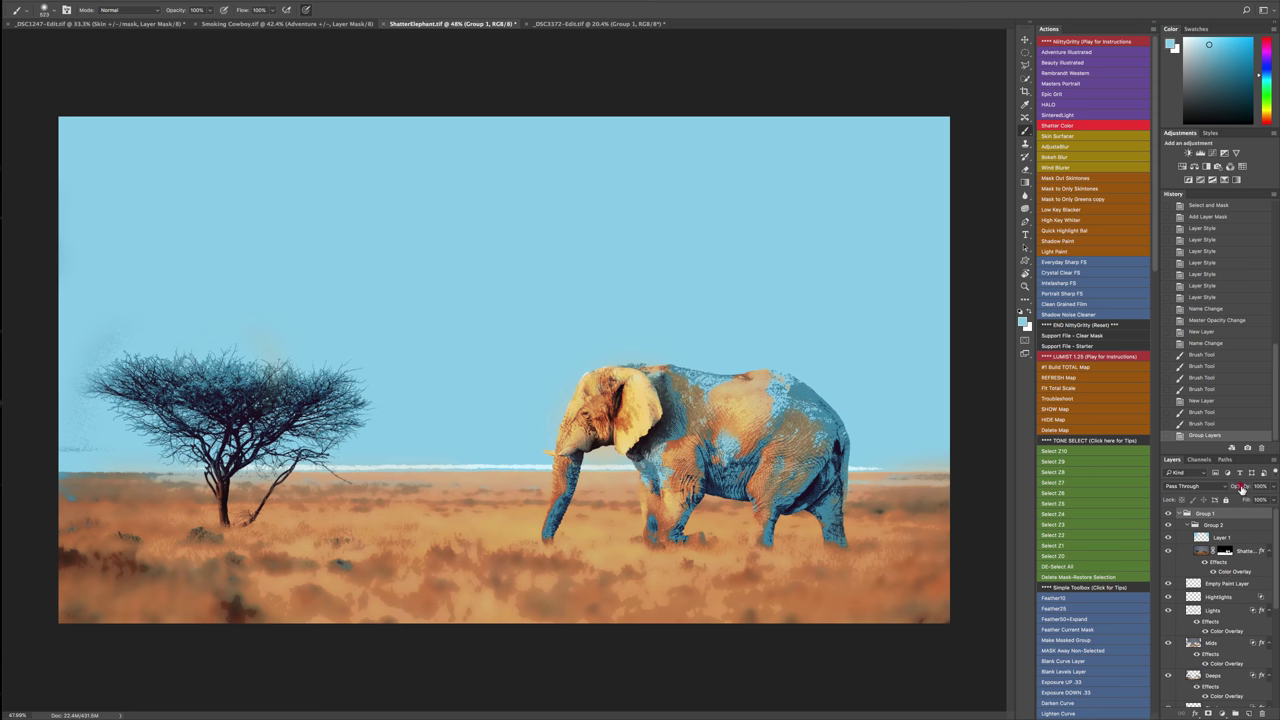
{"action": "left_click_drag", "start_coordinate": [1241, 487], "coordinate": [1032, 490]}
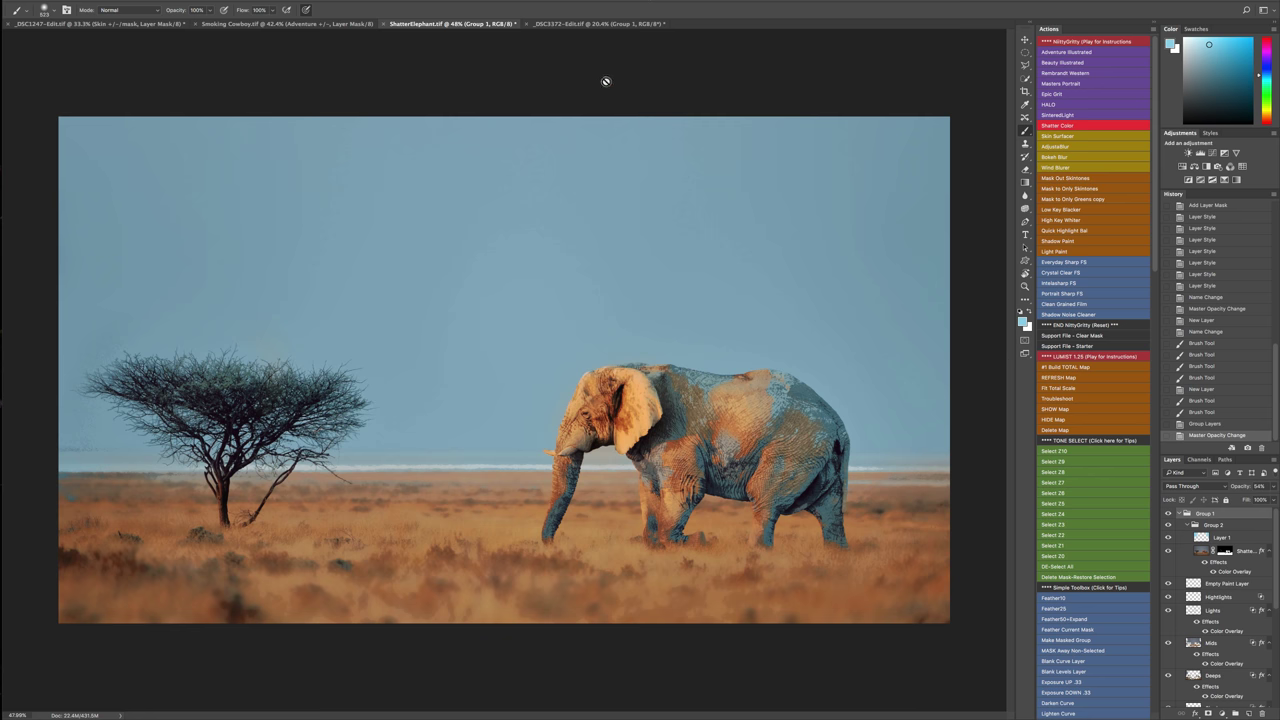
Run the Intelasharp FS action on the _DSC1247-Edit.tif photo and lower the Intelasharp +/- group's opacity to 34%.
{"action": "left_click", "coordinate": [604, 24]}
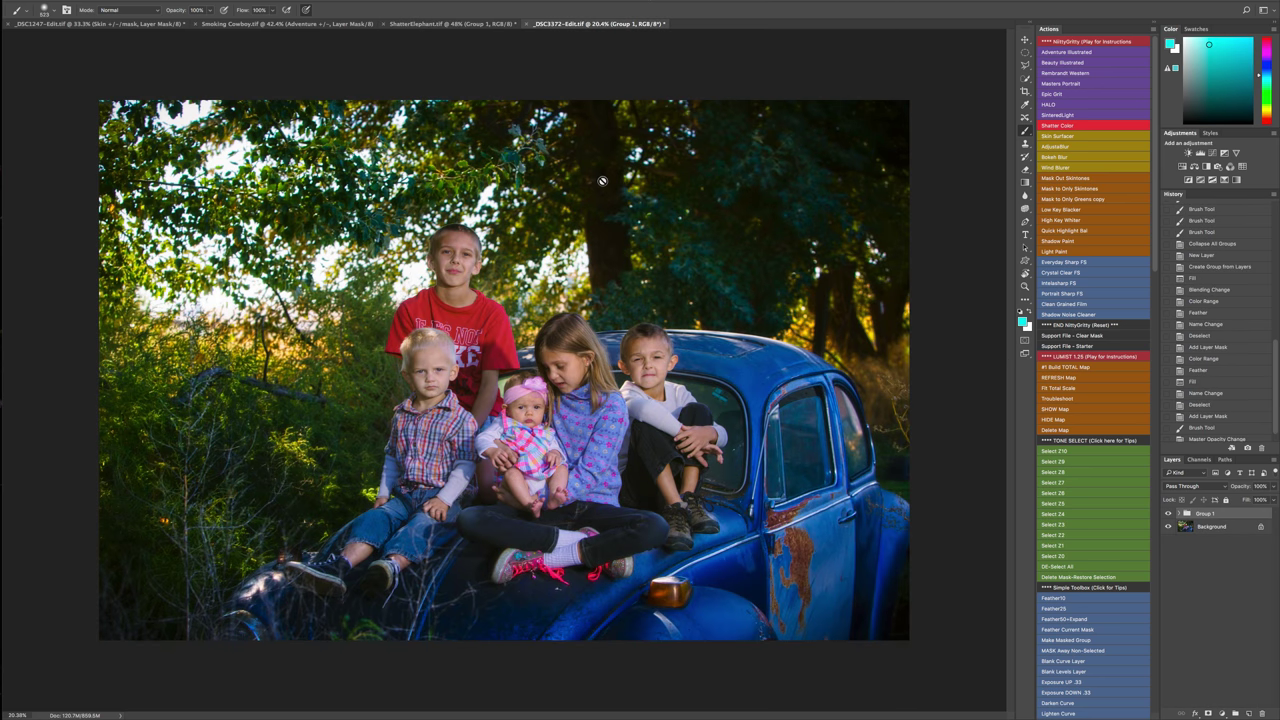
{"action": "left_click", "coordinate": [333, 24]}
{"action": "left_click", "coordinate": [143, 24]}
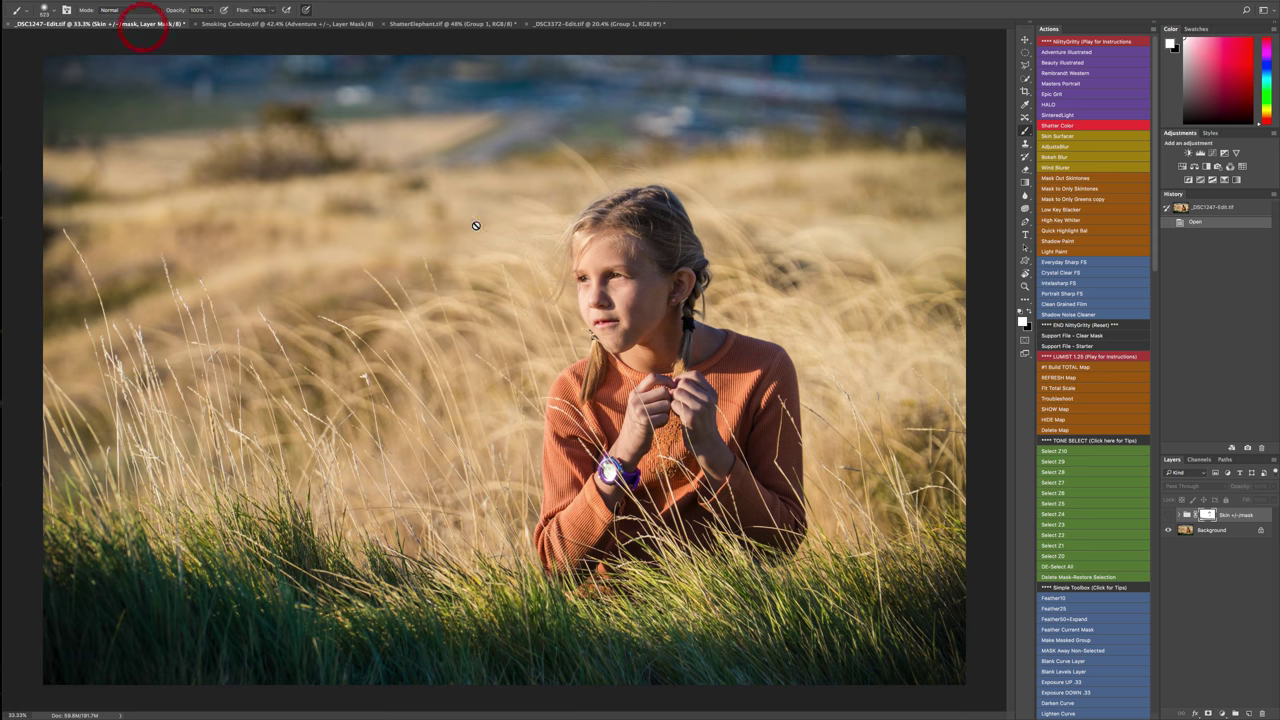
{"action": "scroll", "coordinate": [685, 282], "scroll_direction": "up", "scroll_amount": 2}
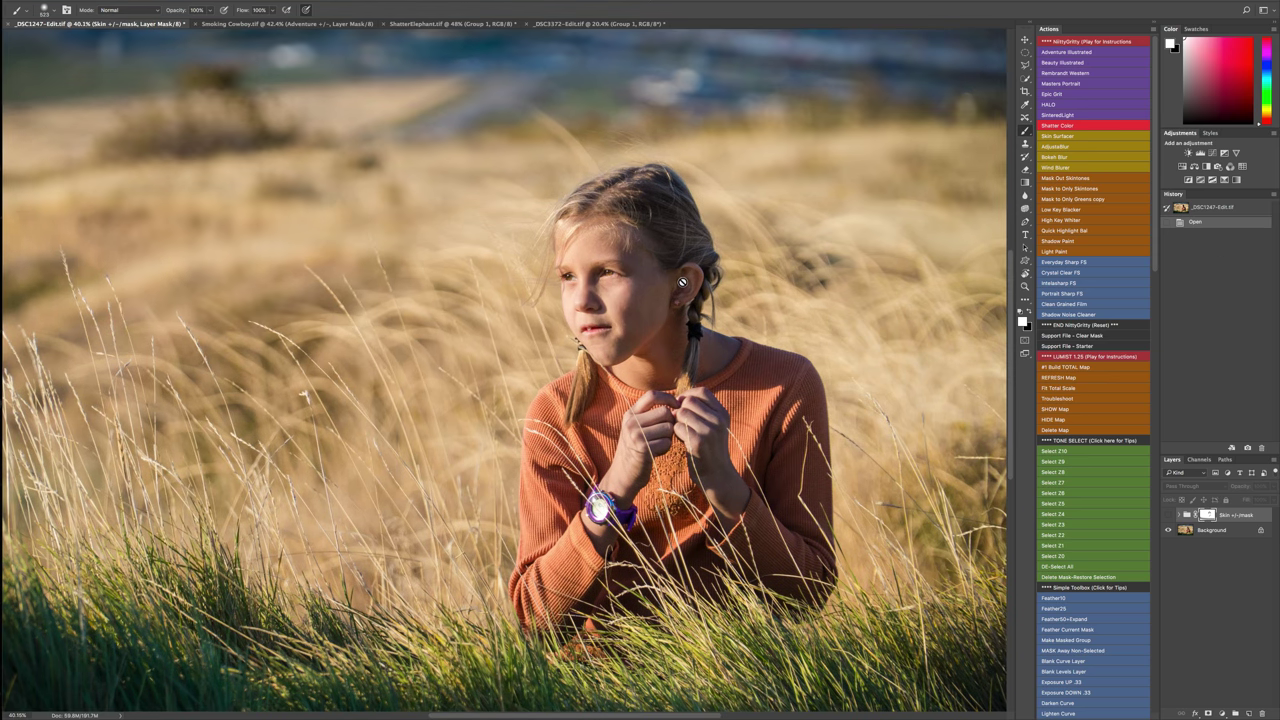
{"action": "scroll", "coordinate": [682, 282], "scroll_direction": "up", "scroll_amount": 1}
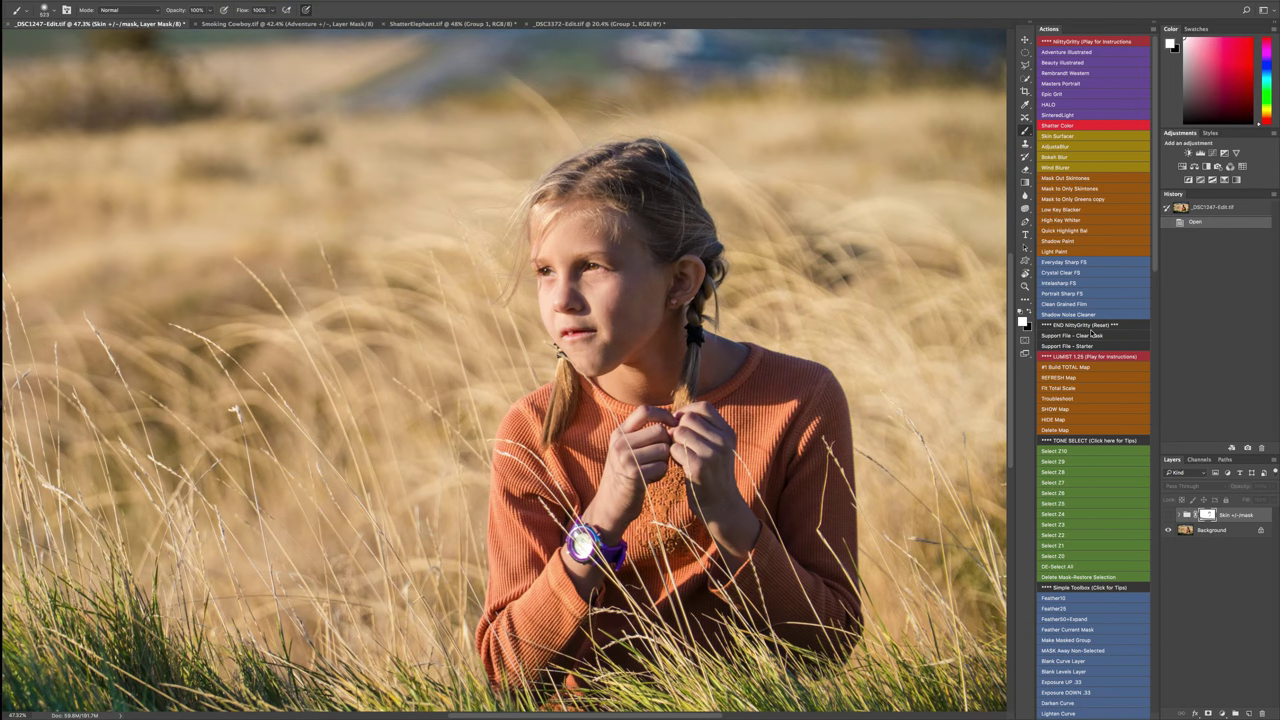
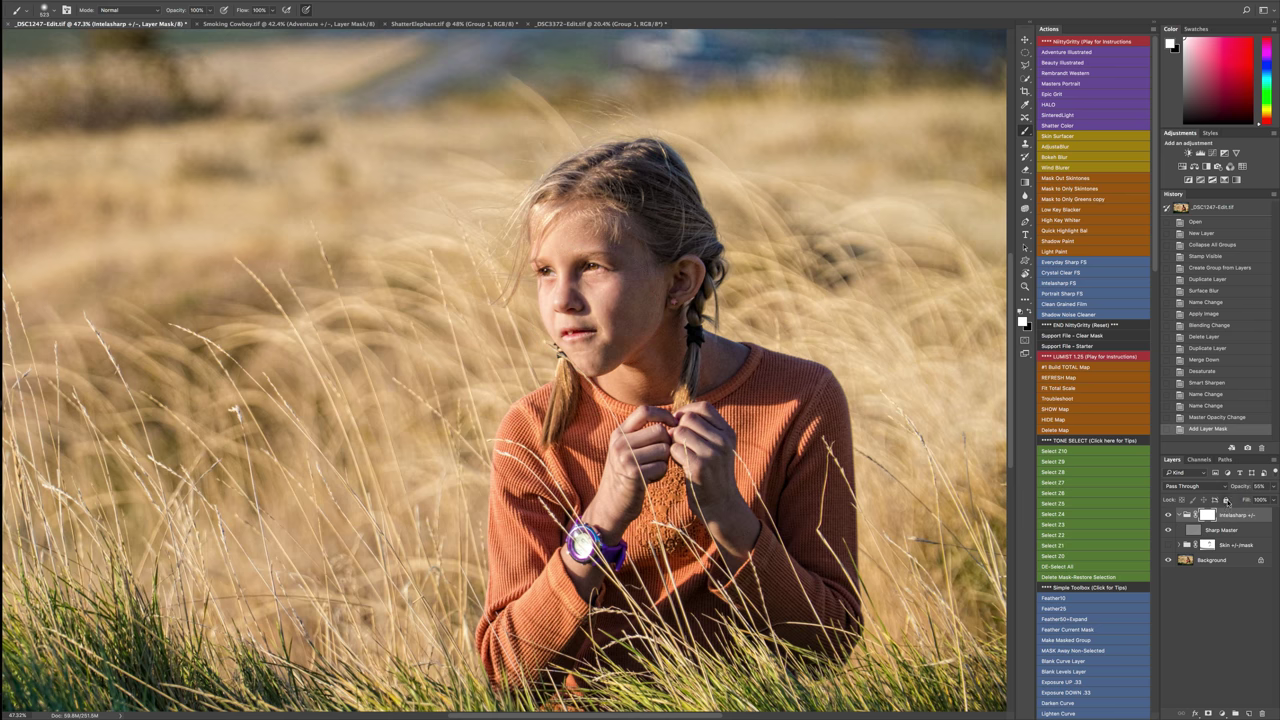
{"action": "left_click_drag", "start_coordinate": [1238, 487], "coordinate": [1228, 487]}
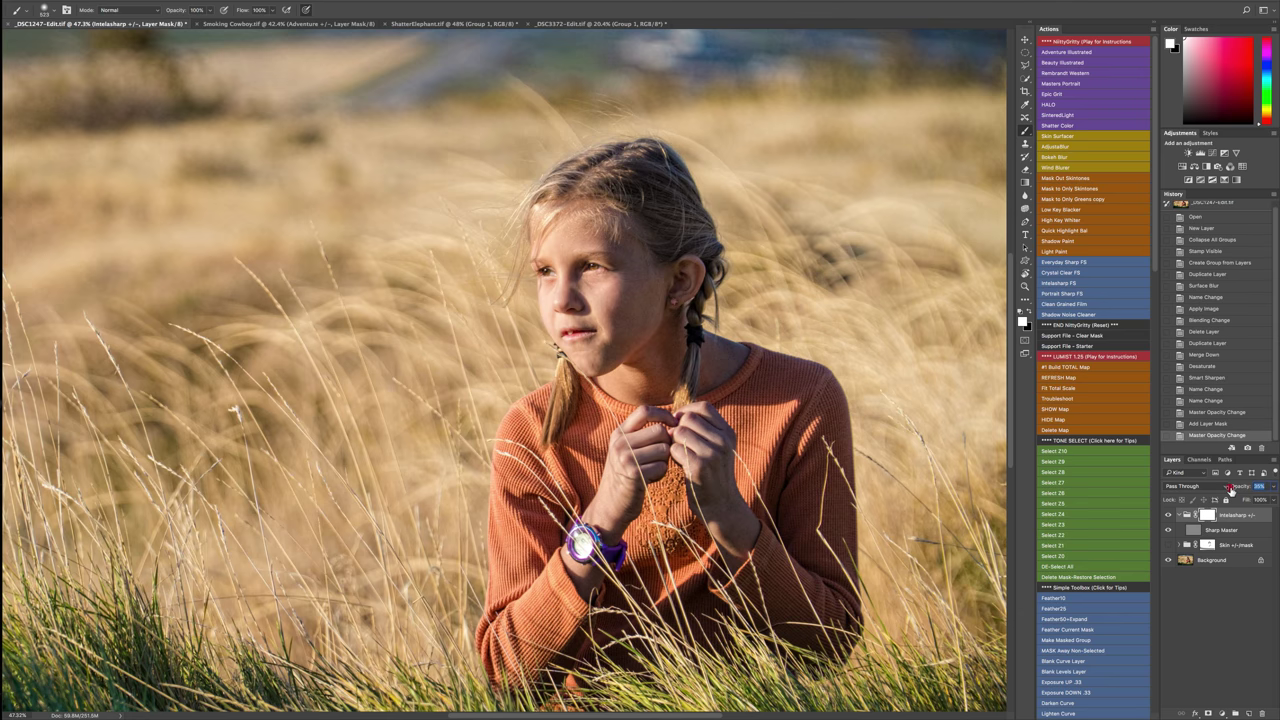
Paint black with an enlarged brush on the Intelasharp +/- mask over the girl's face and hands.
{"action": "left_click", "coordinate": [1208, 516]}
{"action": "key", "text": "x"}
{"action": "key", "text": "bracketright"}
{"action": "key", "text": "bracketright"}
{"action": "key", "text": "bracketright"}
{"action": "key", "text": "bracketright"}
{"action": "key", "text": "bracketright"}
{"action": "key", "text": "bracketright"}
{"action": "key", "text": "bracketright"}
{"action": "key", "text": "bracketright"}
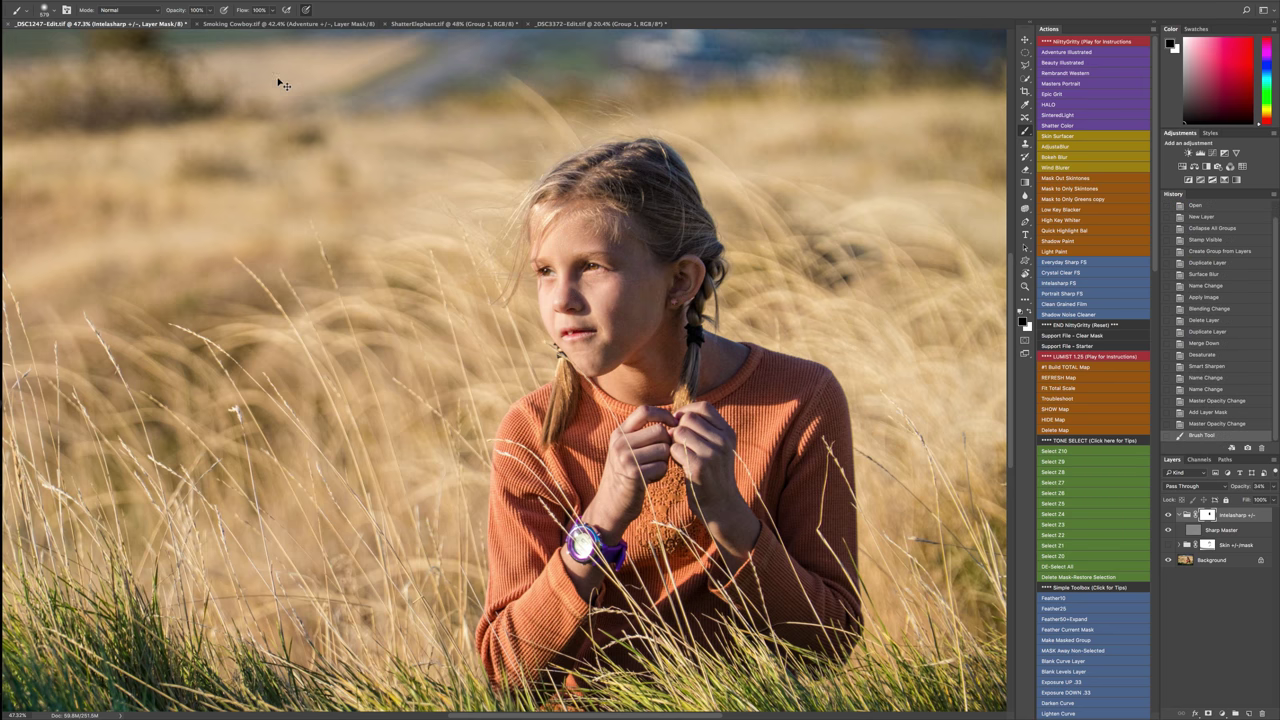
{"action": "left_click_drag", "start_coordinate": [560, 256], "coordinate": [622, 370]}
{"action": "left_click", "coordinate": [687, 414]}
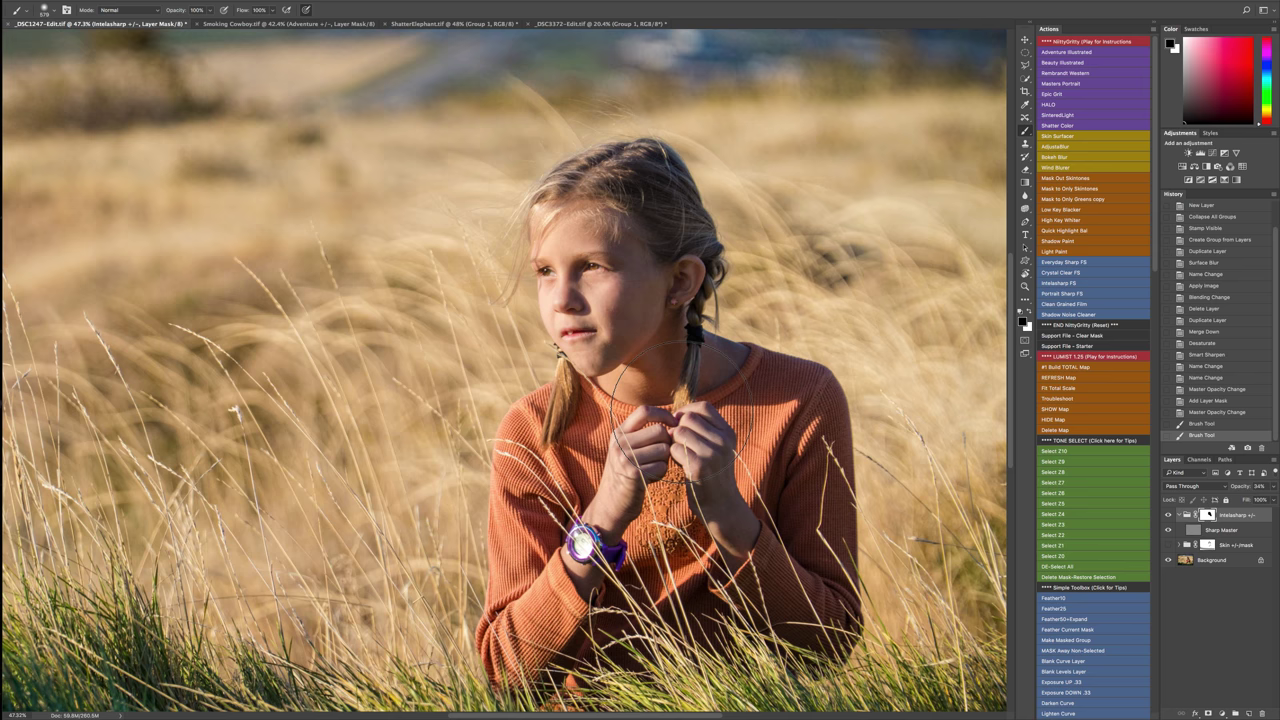
{"action": "mouse_move", "coordinate": [682, 412]}
{"action": "left_mouse_down"}
{"action": "mouse_move", "coordinate": [702, 304]}
{"action": "mouse_move", "coordinate": [638, 341]}
{"action": "mouse_move", "coordinate": [684, 452]}
{"action": "left_mouse_up"}
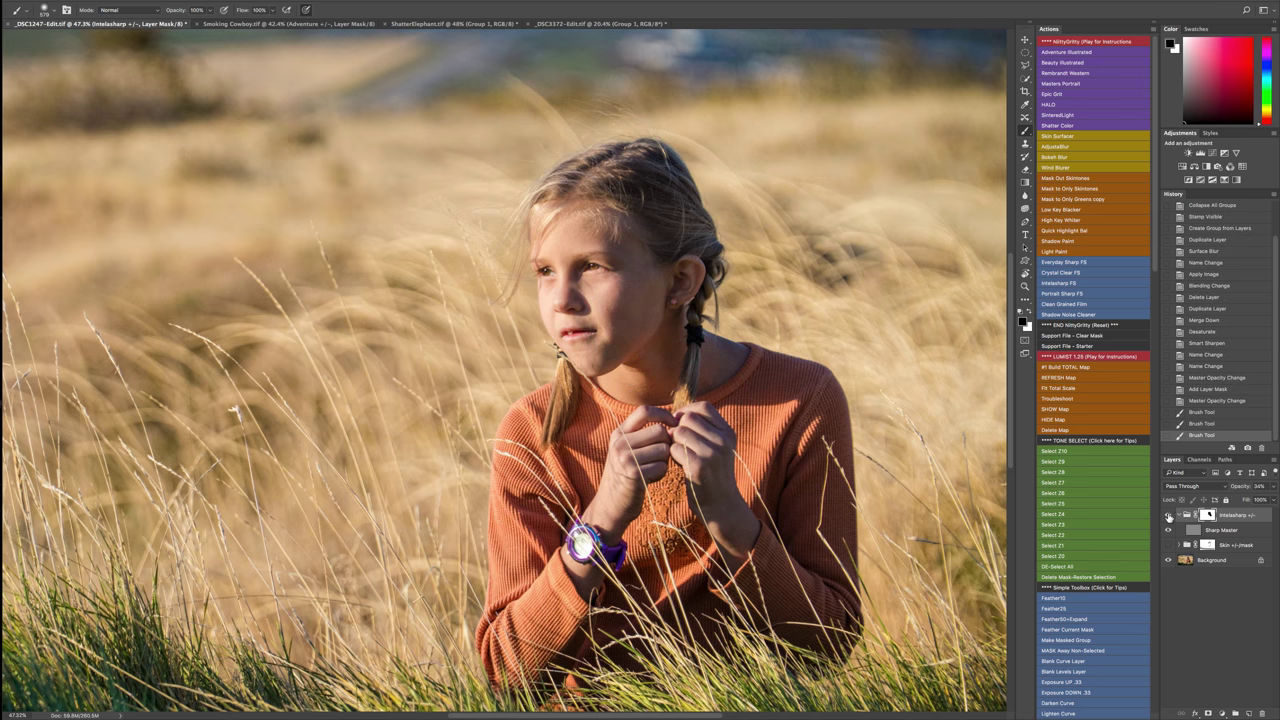
Compare the photo with and without the Intelasharp +/- group and inspect the grass and the girl's face up close.
{"action": "left_click", "coordinate": [1170, 515]}
{"action": "left_click", "coordinate": [1170, 515]}
{"action": "left_click", "coordinate": [1170, 515]}
{"action": "left_click", "coordinate": [1170, 515]}
{"action": "scroll", "coordinate": [556, 364], "scroll_direction": "down", "scroll_amount": 5}
{"action": "scroll", "coordinate": [375, 395], "scroll_direction": "up", "scroll_amount": 3}
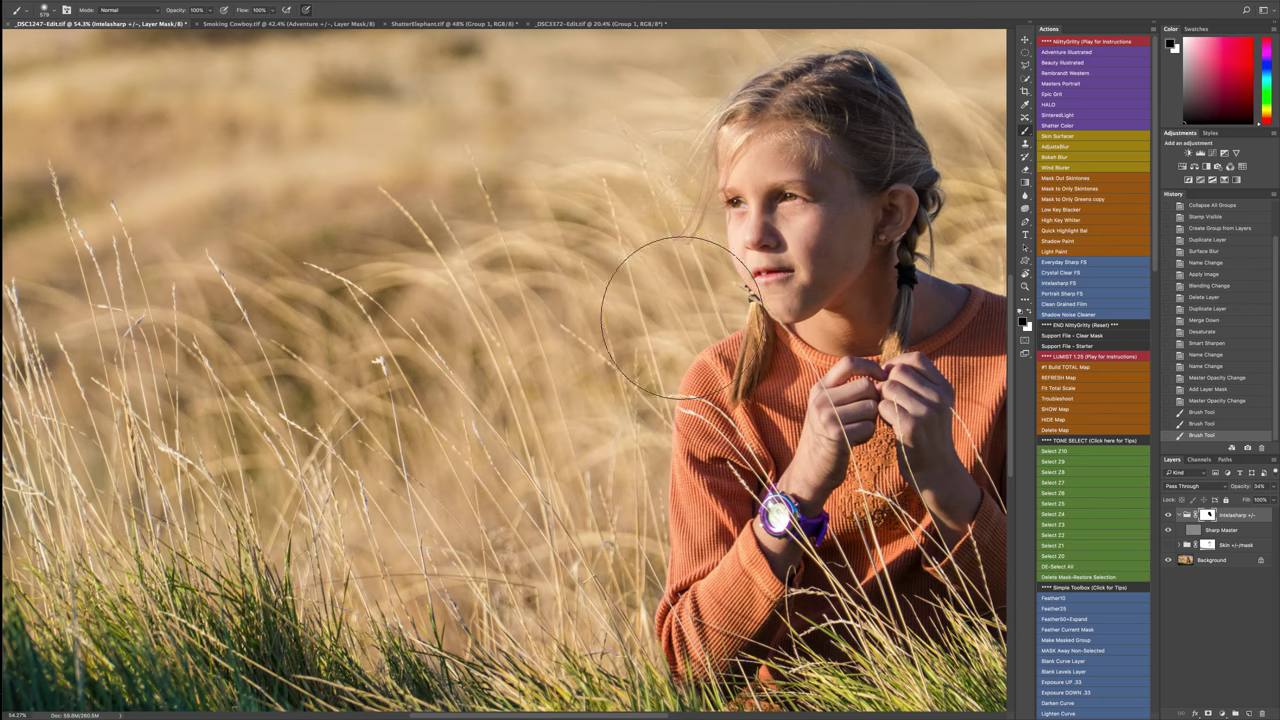
{"action": "scroll", "coordinate": [665, 310], "scroll_direction": "down", "scroll_amount": 3}
{"action": "scroll", "coordinate": [615, 318], "scroll_direction": "up", "scroll_amount": 1}
{"action": "scroll", "coordinate": [610, 315], "scroll_direction": "up", "scroll_amount": 5}
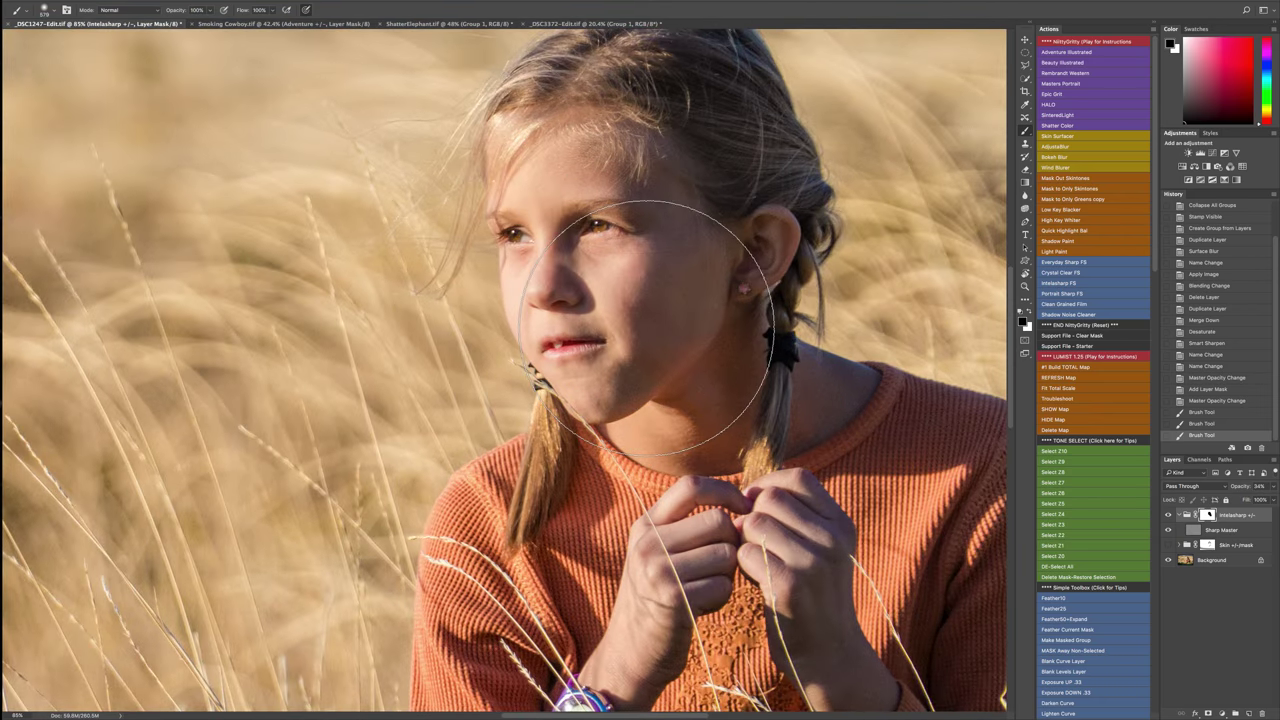
{"action": "scroll", "coordinate": [645, 328], "scroll_direction": "down", "scroll_amount": 3}
{"action": "scroll", "coordinate": [660, 290], "scroll_direction": "up", "scroll_amount": 1}
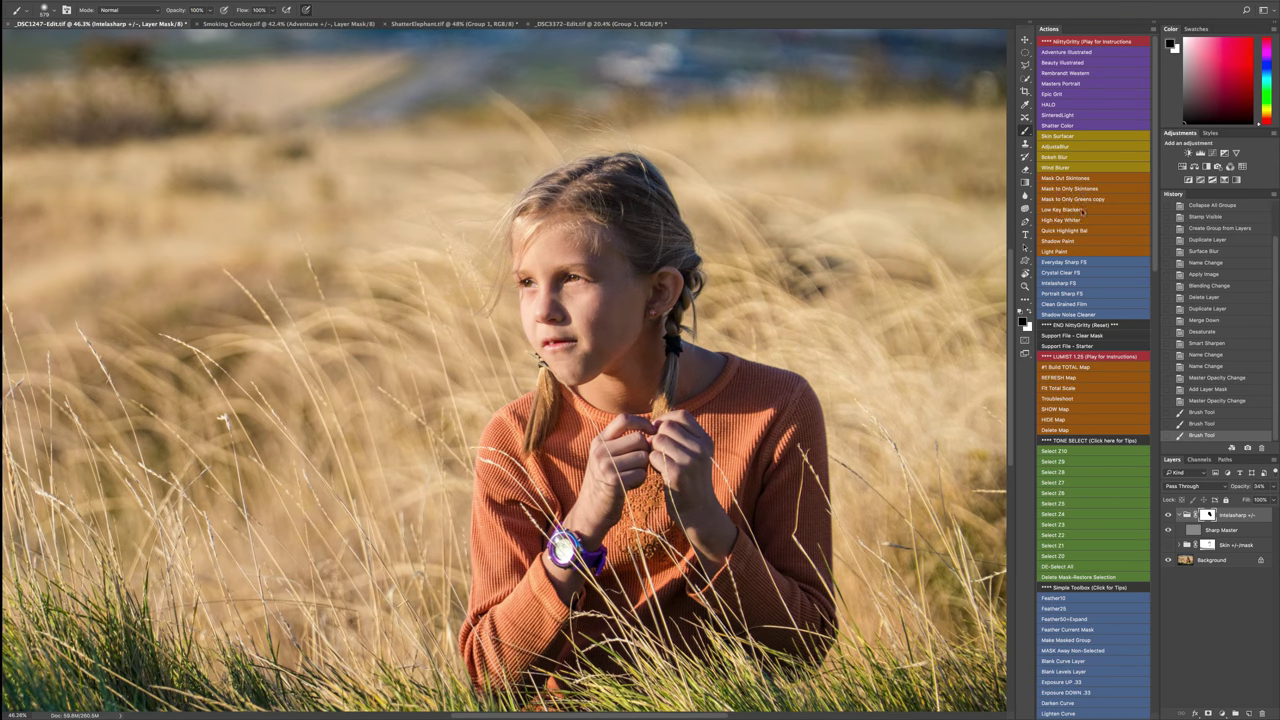
Run the Skin Surfacer action and compare the girl's face with and without its Skin +/-/mask group.
{"action": "left_click", "coordinate": [1057, 138]}
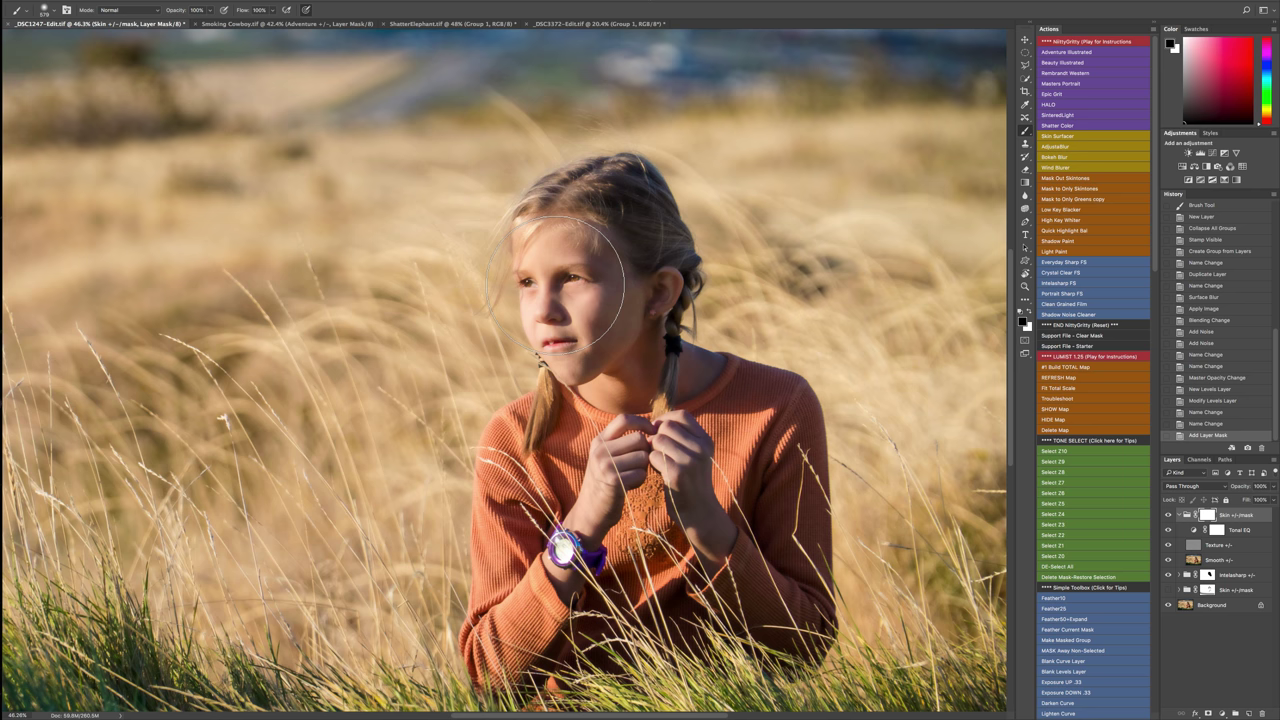
{"action": "scroll", "coordinate": [557, 283], "scroll_direction": "up", "scroll_amount": 5}
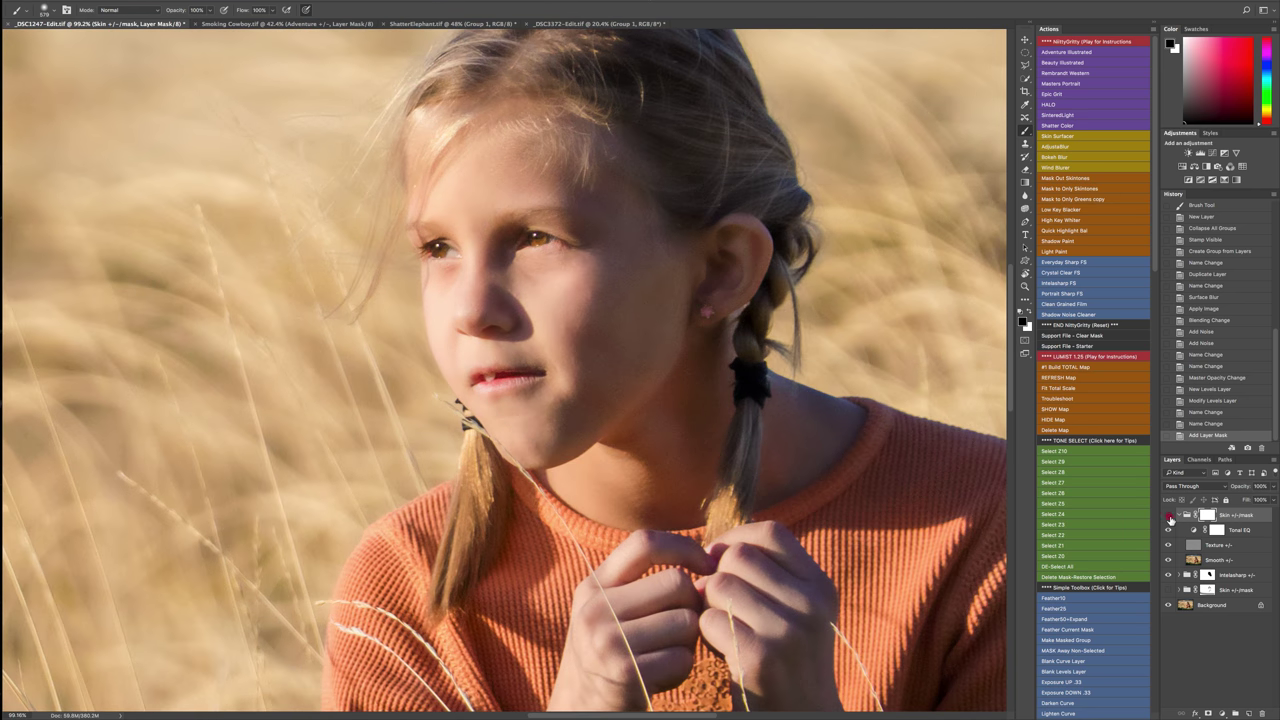
{"action": "left_click", "coordinate": [1169, 517]}
{"action": "left_click", "coordinate": [1169, 517]}
{"action": "left_click", "coordinate": [1169, 517]}
{"action": "left_click", "coordinate": [1169, 517]}
{"action": "left_click", "coordinate": [1169, 516]}
{"action": "scroll", "coordinate": [739, 393], "scroll_direction": "down", "scroll_amount": 4}
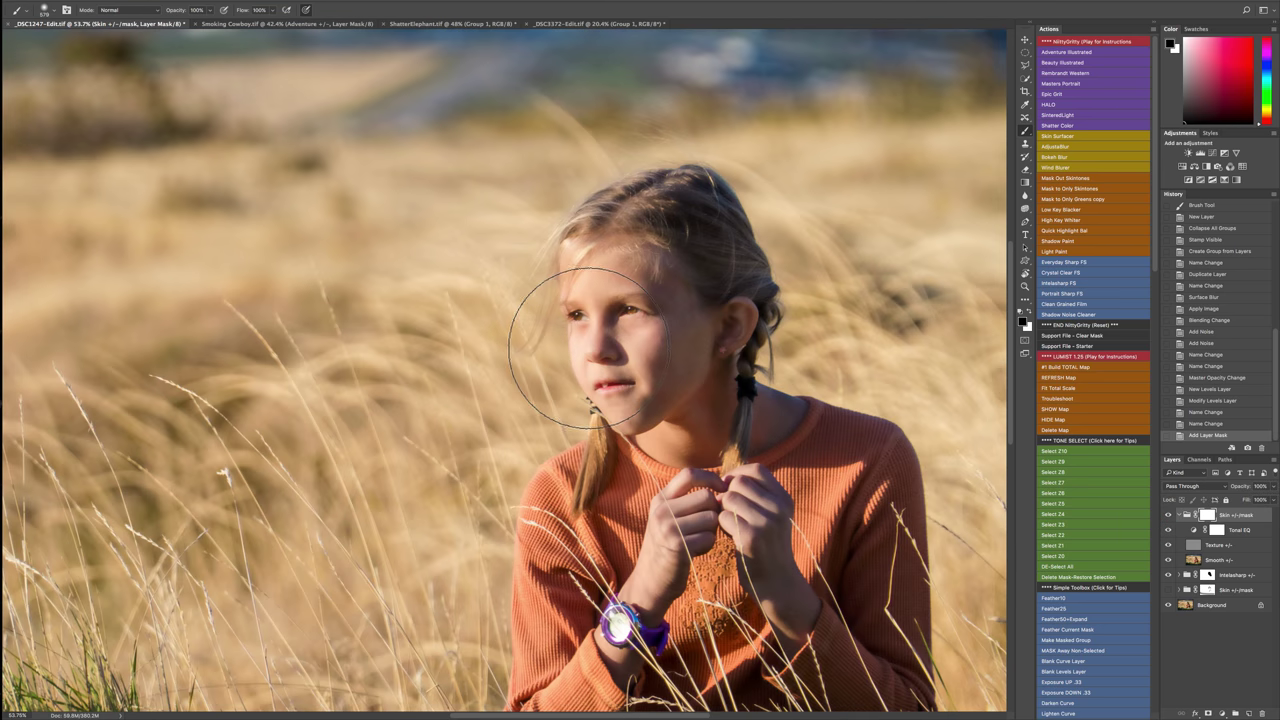
{"action": "scroll", "coordinate": [589, 348], "scroll_direction": "down", "scroll_amount": 3}
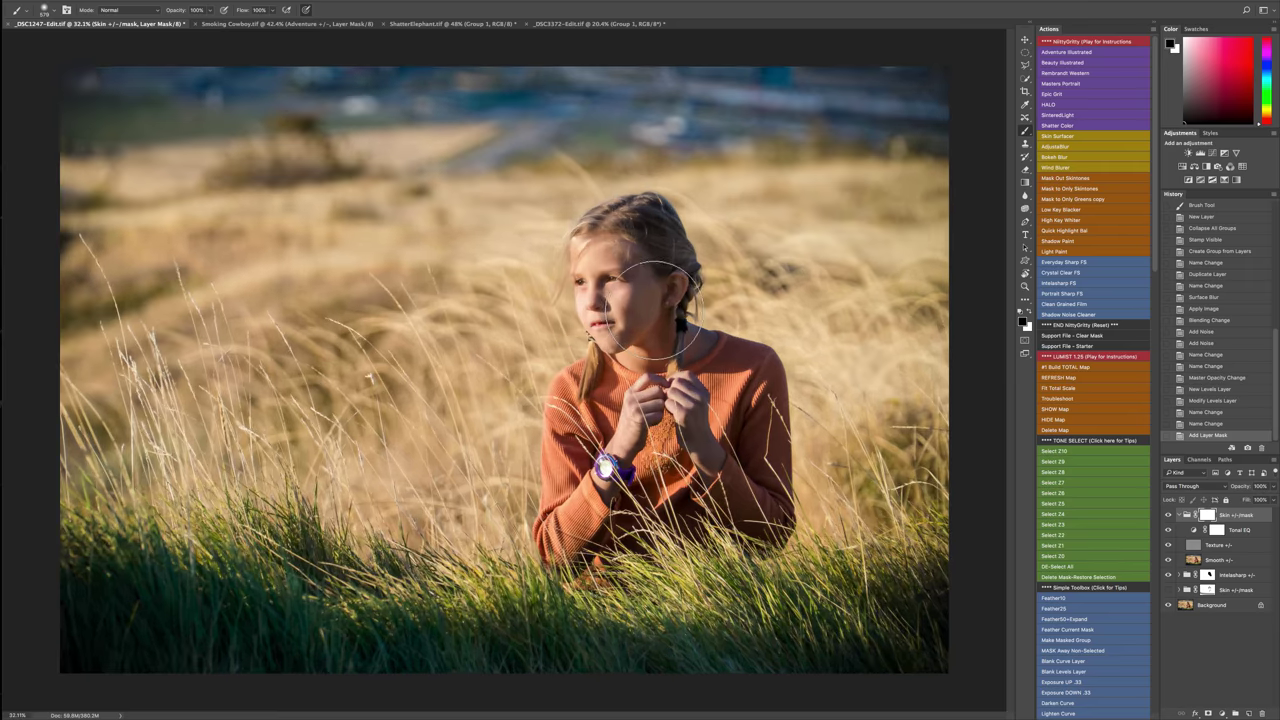
{"action": "scroll", "coordinate": [652, 307], "scroll_direction": "up", "scroll_amount": 5}
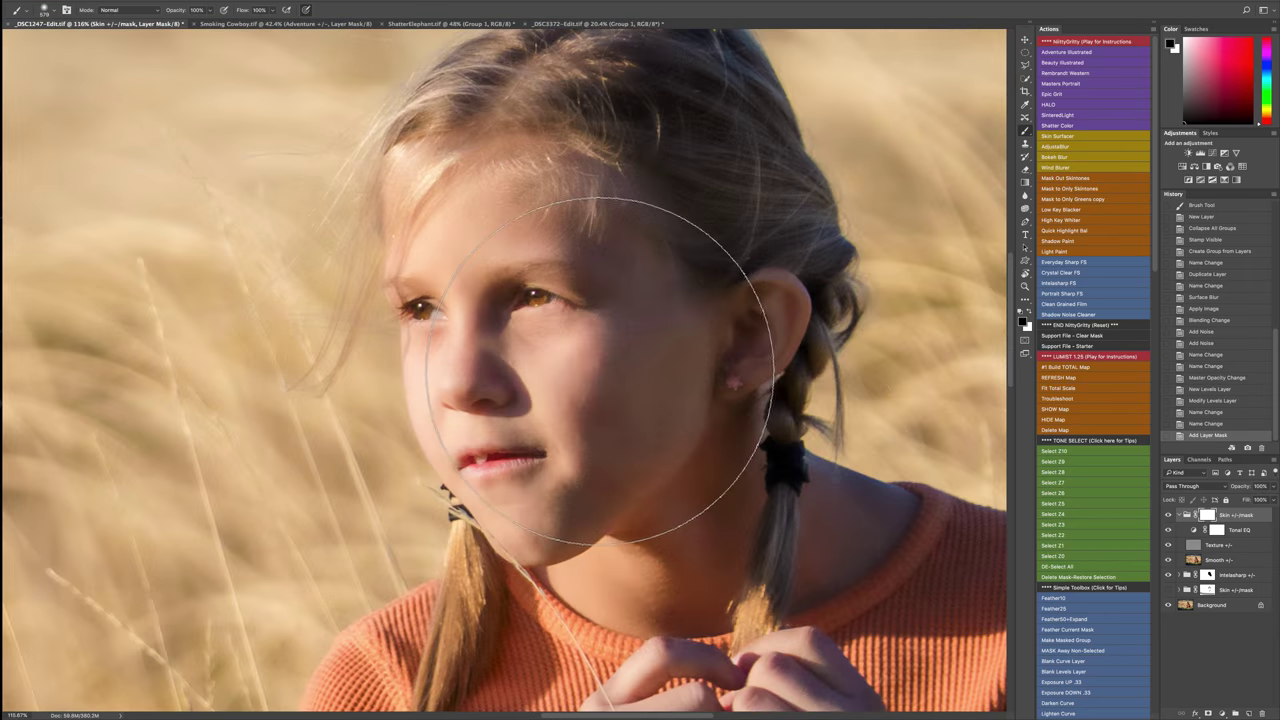
{"action": "left_click", "coordinate": [1168, 515]}
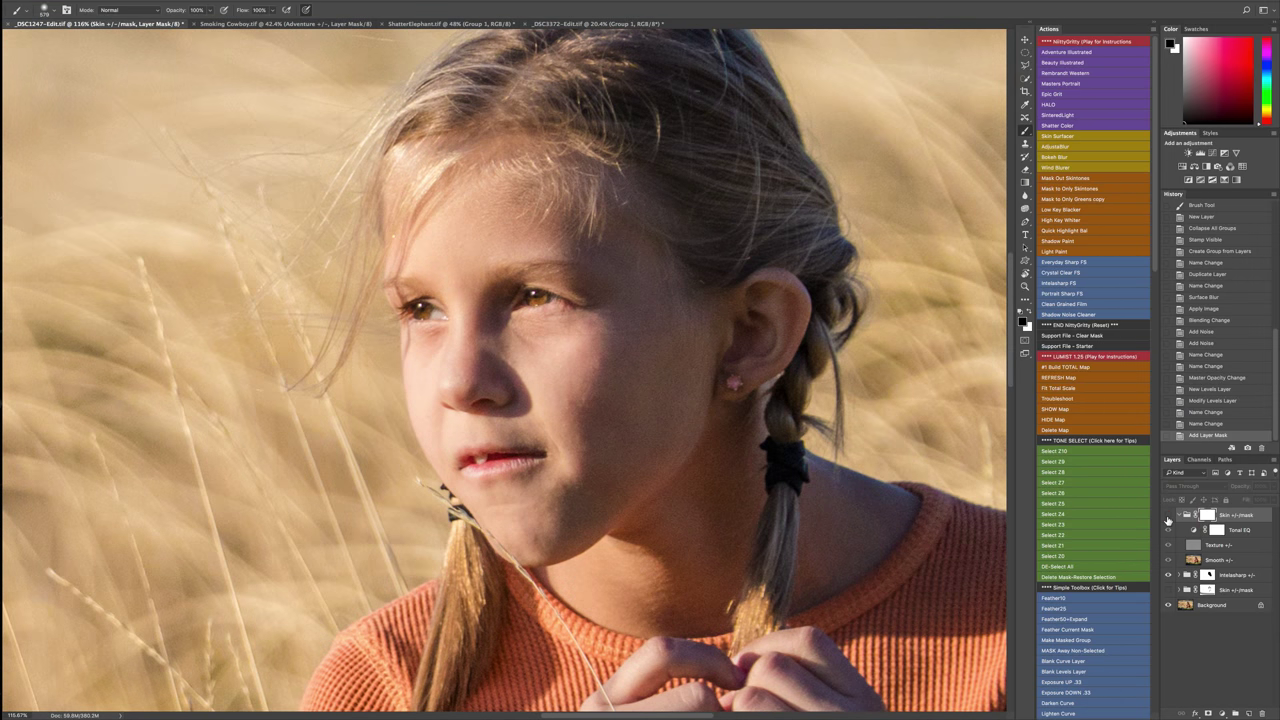
{"action": "left_click", "coordinate": [1168, 515]}
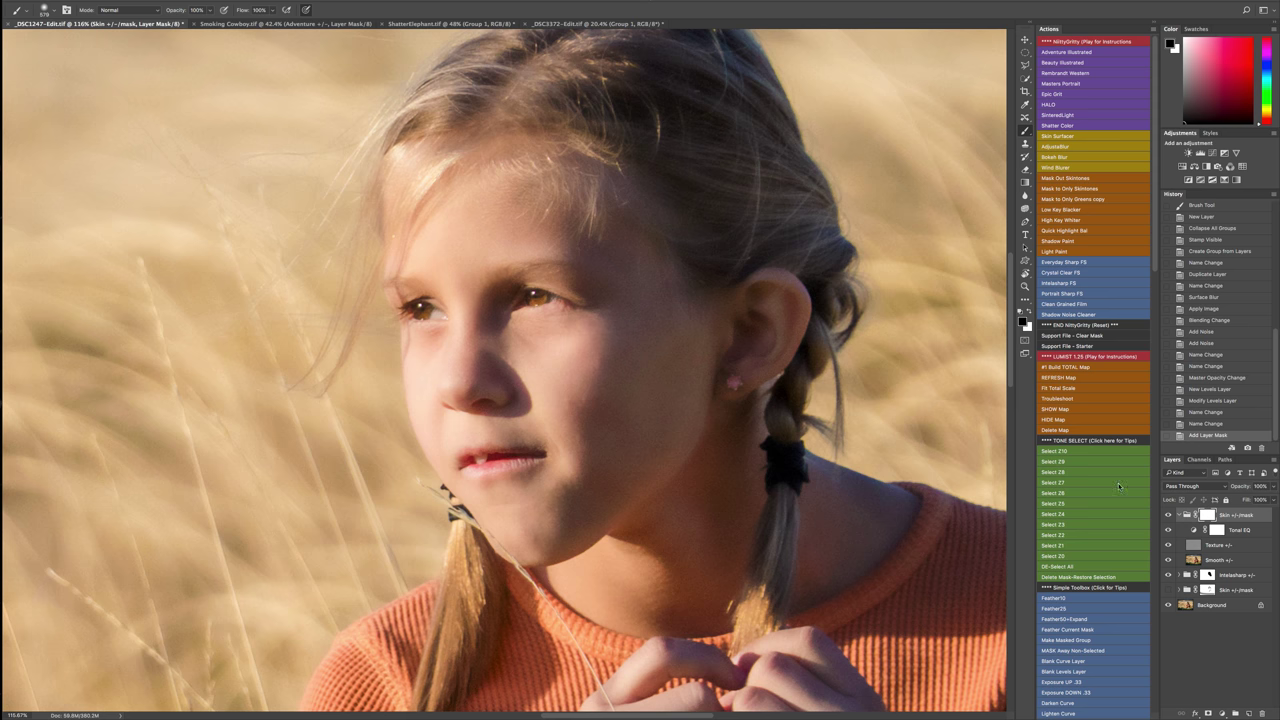
Undo the first eye stroke, then paint black at 76% brush opacity on the skin mask over the eyes, lips, nose, ear and hair tie.
{"action": "mouse_move", "coordinate": [583, 304]}
{"action": "left_mouse_down"}
{"action": "mouse_move", "coordinate": [462, 304]}
{"action": "mouse_move", "coordinate": [547, 305]}
{"action": "left_mouse_up"}
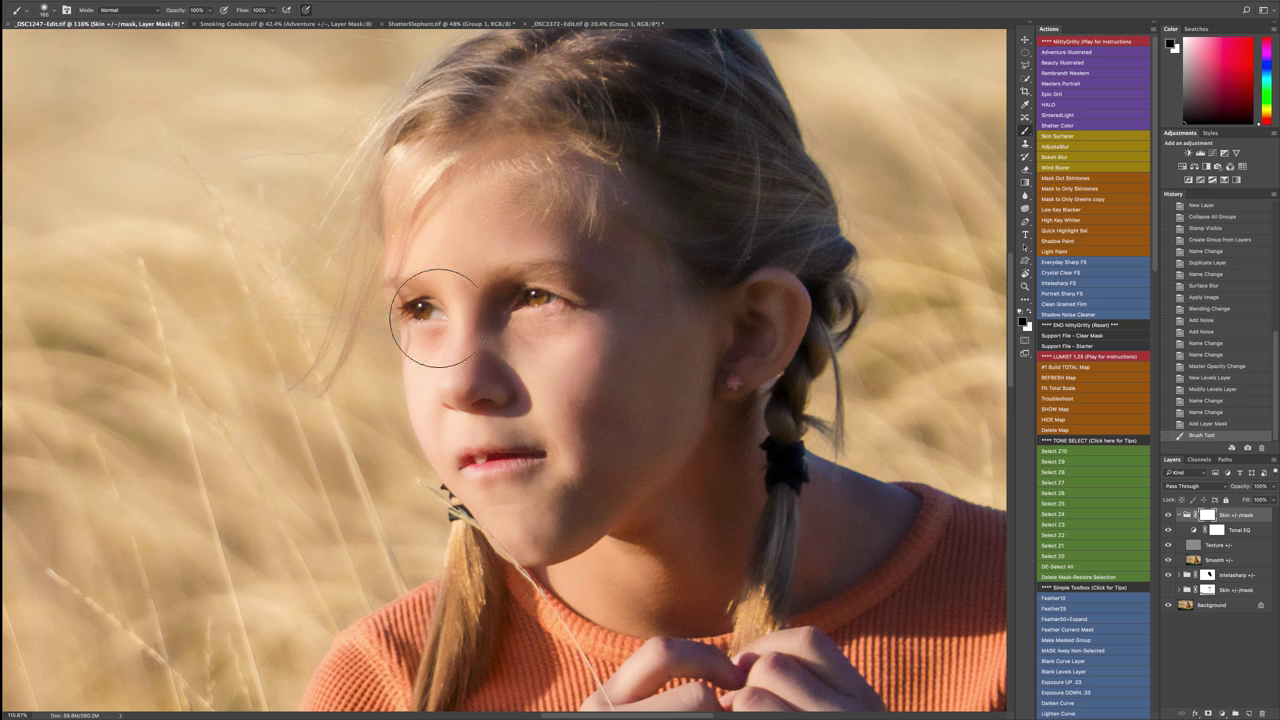
{"action": "key", "text": "ctrl+z"}
{"action": "key", "text": "7"}
{"action": "key", "text": "6"}
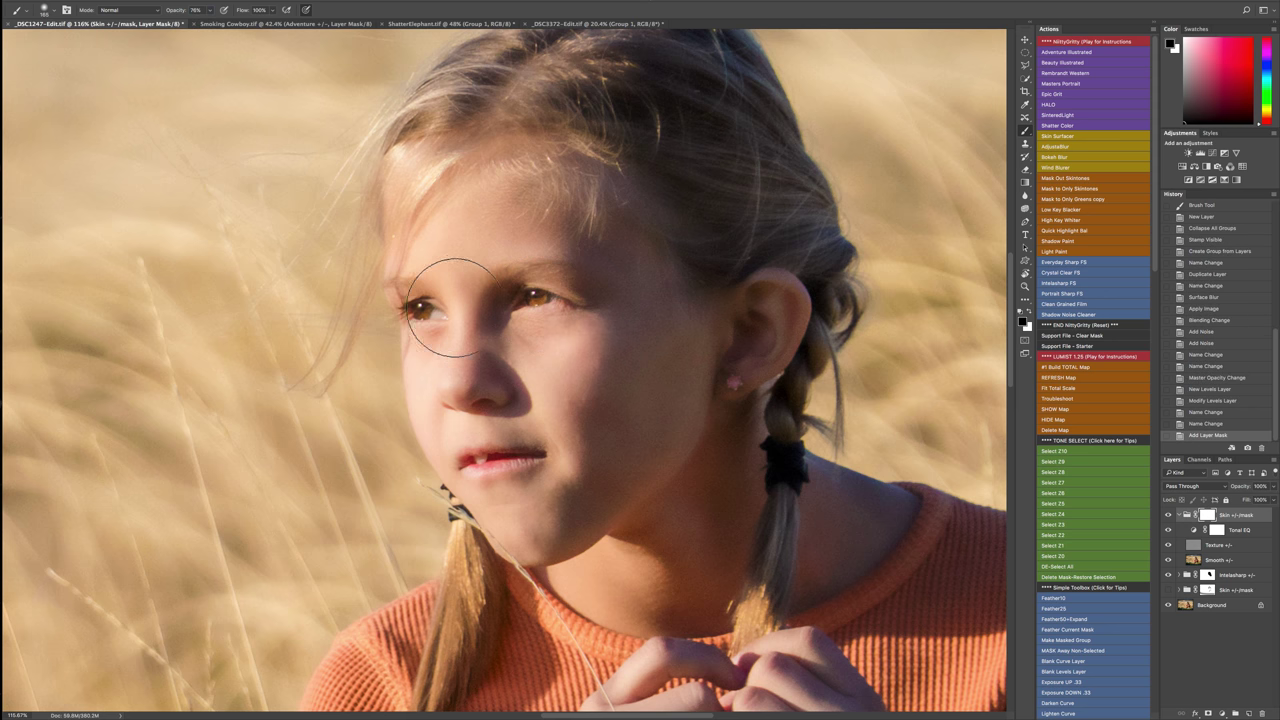
{"action": "left_click_drag", "start_coordinate": [432, 308], "coordinate": [422, 308]}
{"action": "left_click_drag", "start_coordinate": [525, 304], "coordinate": [542, 300]}
{"action": "left_click_drag", "start_coordinate": [466, 471], "coordinate": [520, 468]}
{"action": "left_click", "coordinate": [510, 422]}
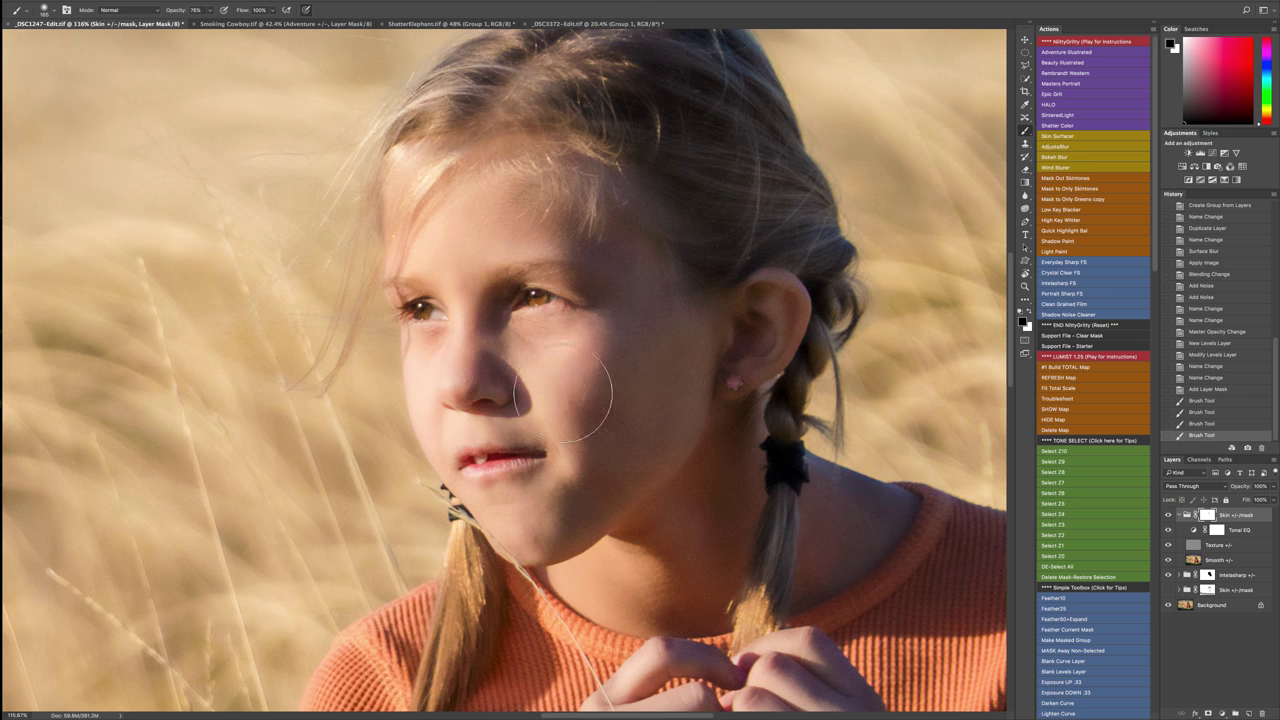
{"action": "left_click_drag", "start_coordinate": [780, 321], "coordinate": [735, 392]}
{"action": "left_click_drag", "start_coordinate": [786, 432], "coordinate": [797, 439]}
{"action": "left_click_drag", "start_coordinate": [671, 152], "coordinate": [749, 258]}
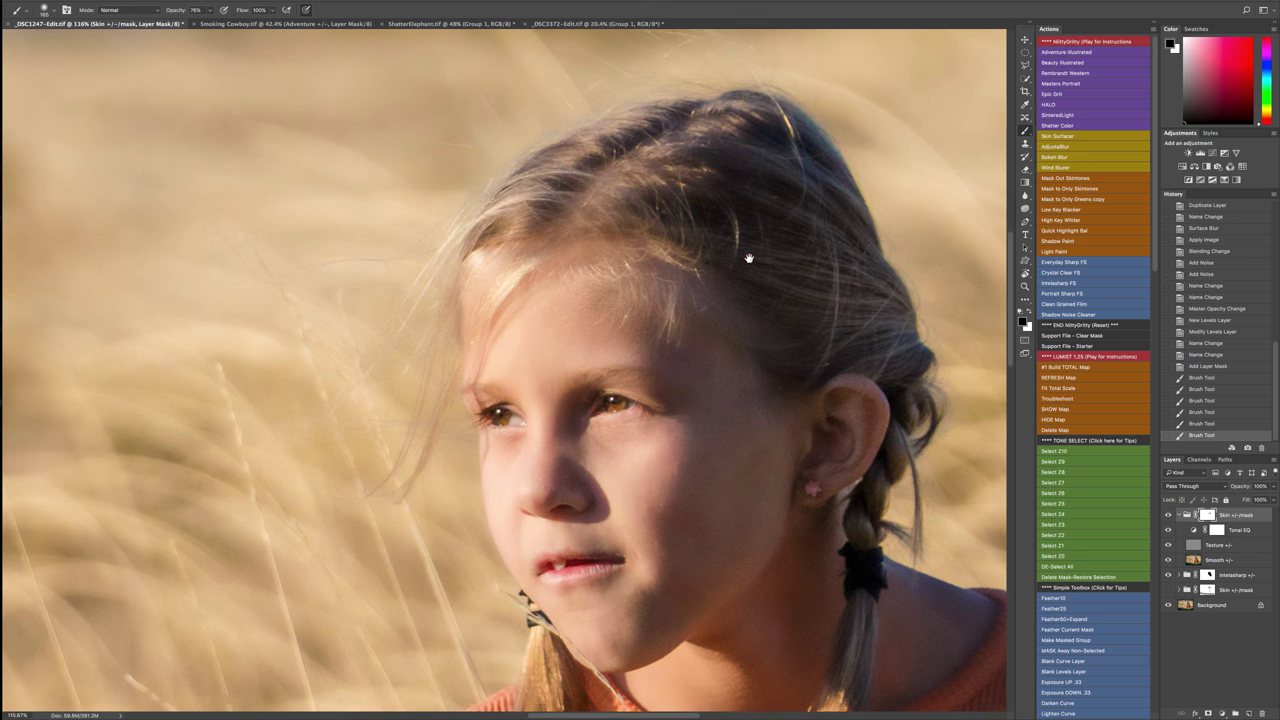
{"action": "left_click_drag", "start_coordinate": [738, 503], "coordinate": [506, 119]}
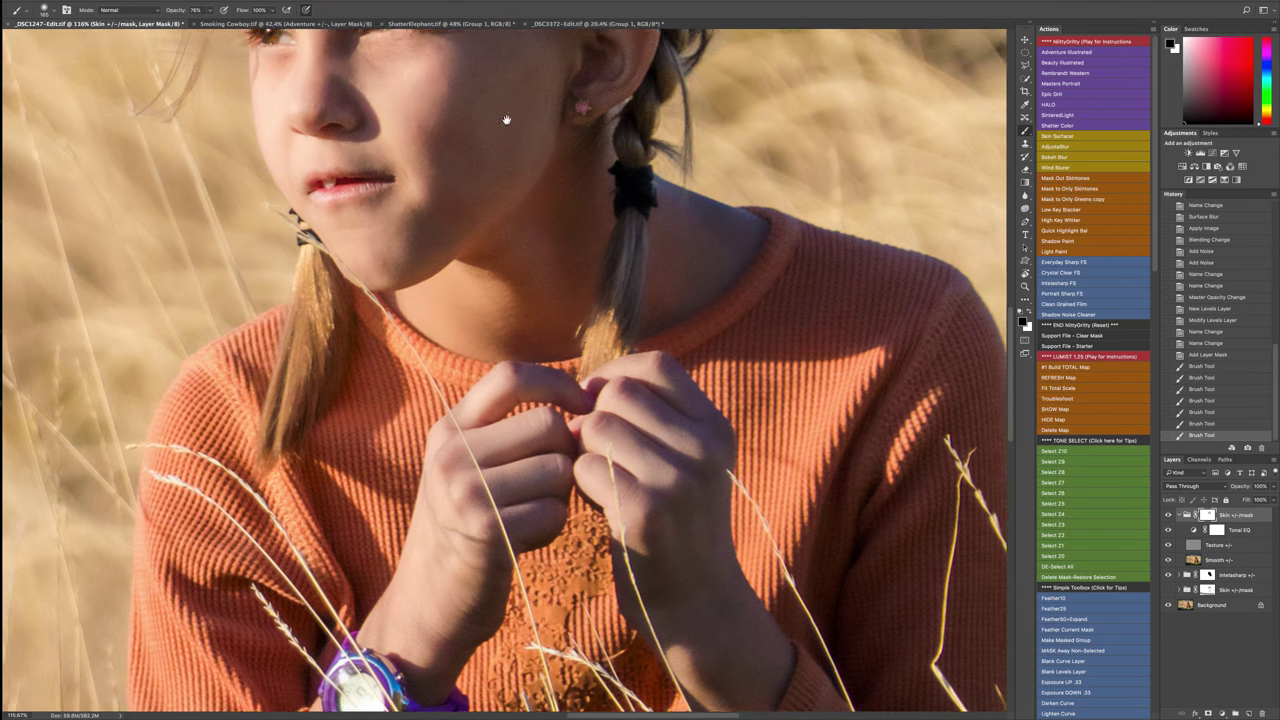
Set the top Skin +/-/mask group's opacity to 82%, checking its effect on the whole photo, and save the file.
{"action": "key", "text": "ctrl+0"}
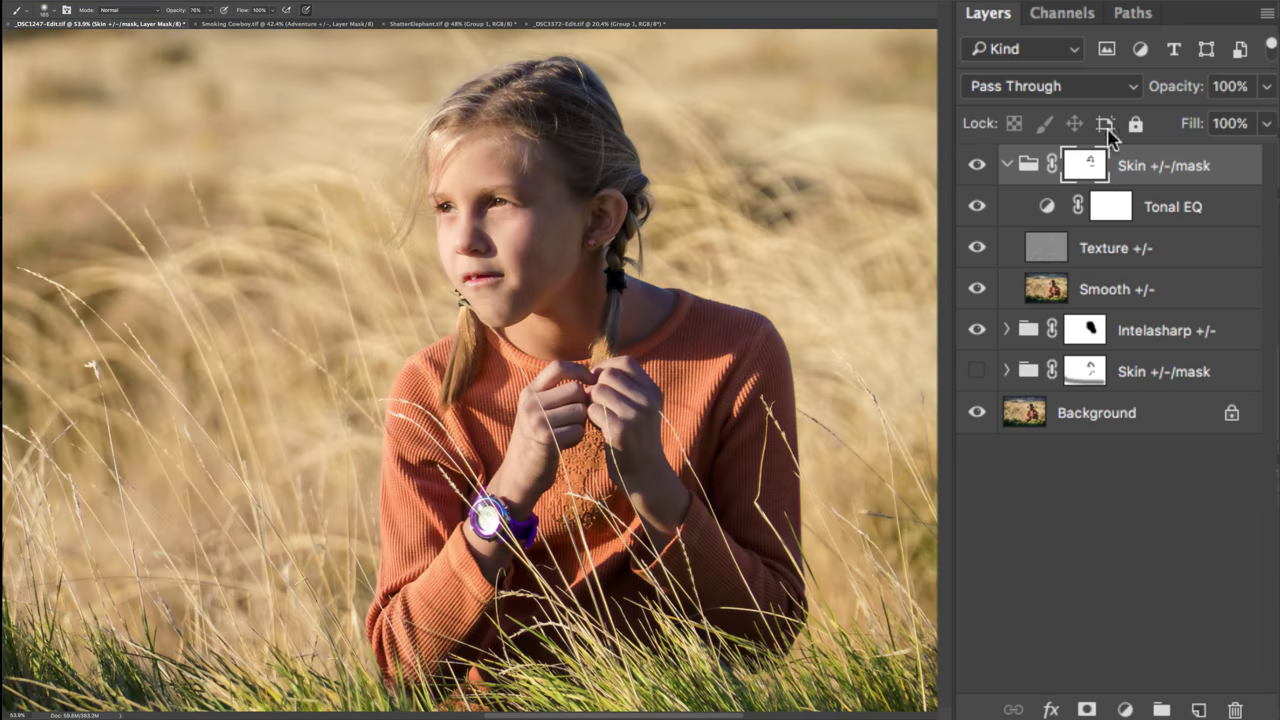
{"action": "left_click_drag", "start_coordinate": [1194, 88], "coordinate": [1176, 94]}
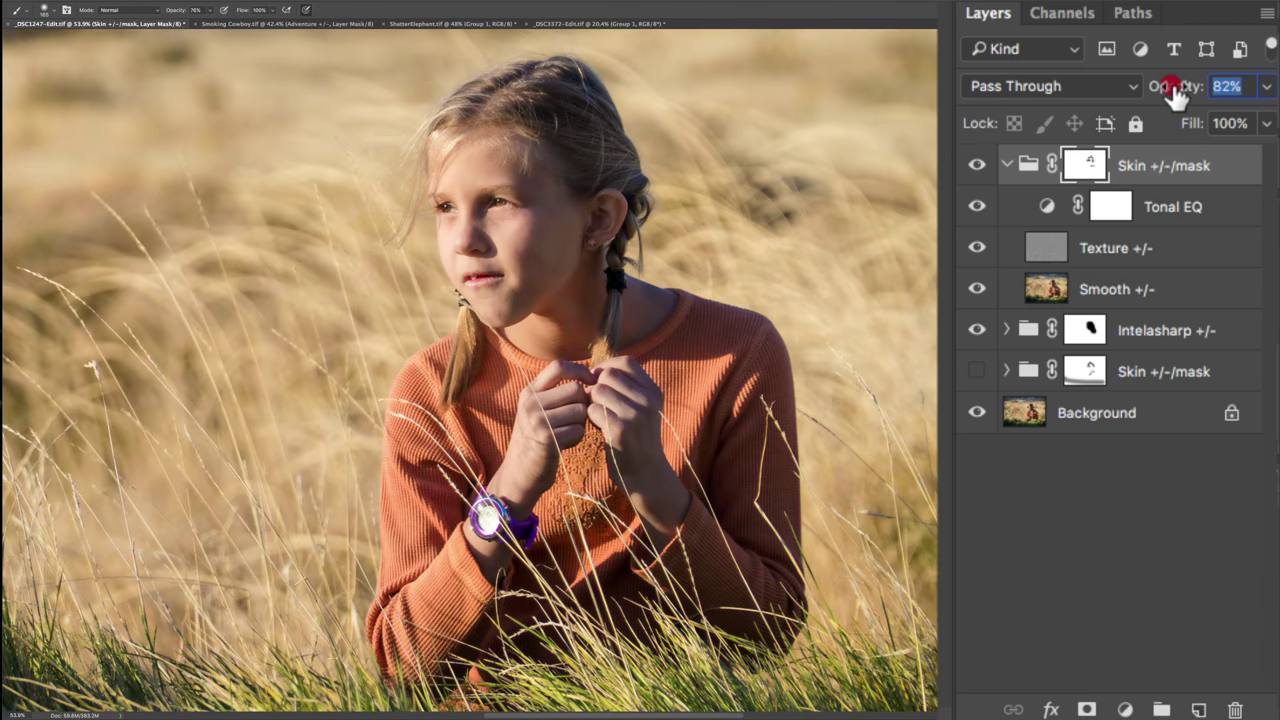
{"action": "left_click", "coordinate": [972, 166]}
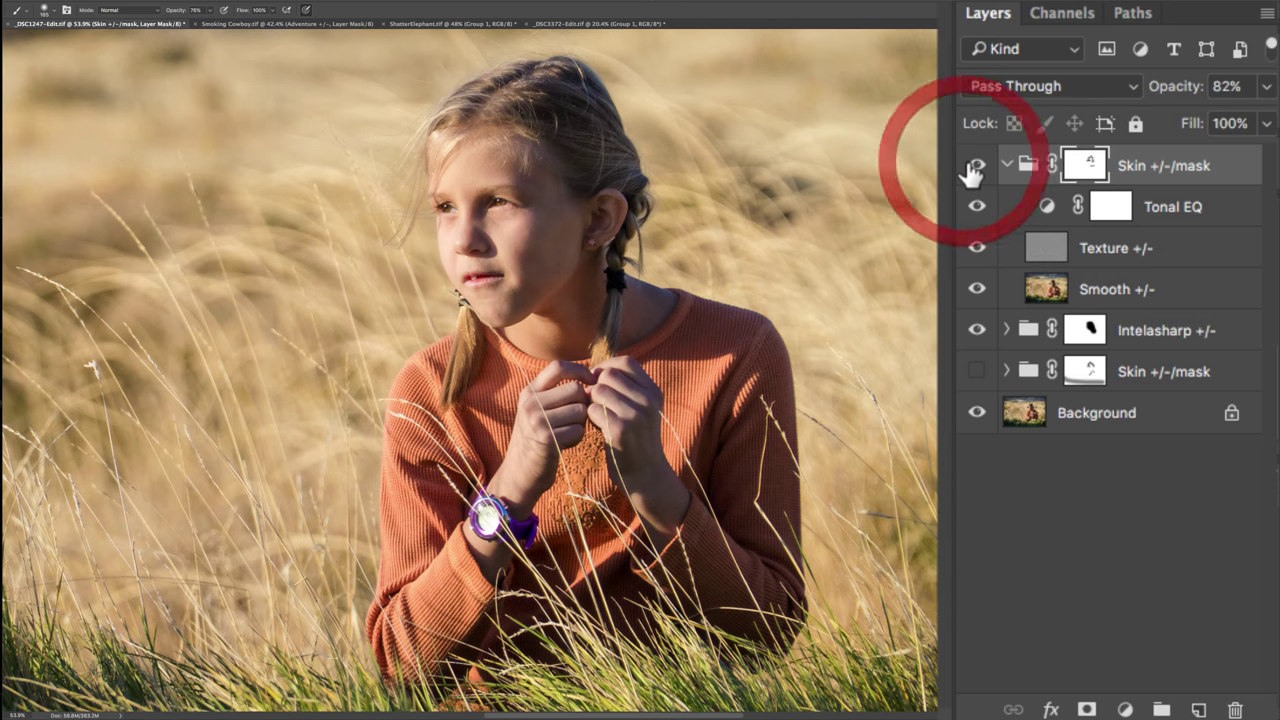
{"action": "left_click", "coordinate": [971, 168]}
{"action": "scroll", "coordinate": [300, 329], "scroll_direction": "down", "scroll_amount": 5}
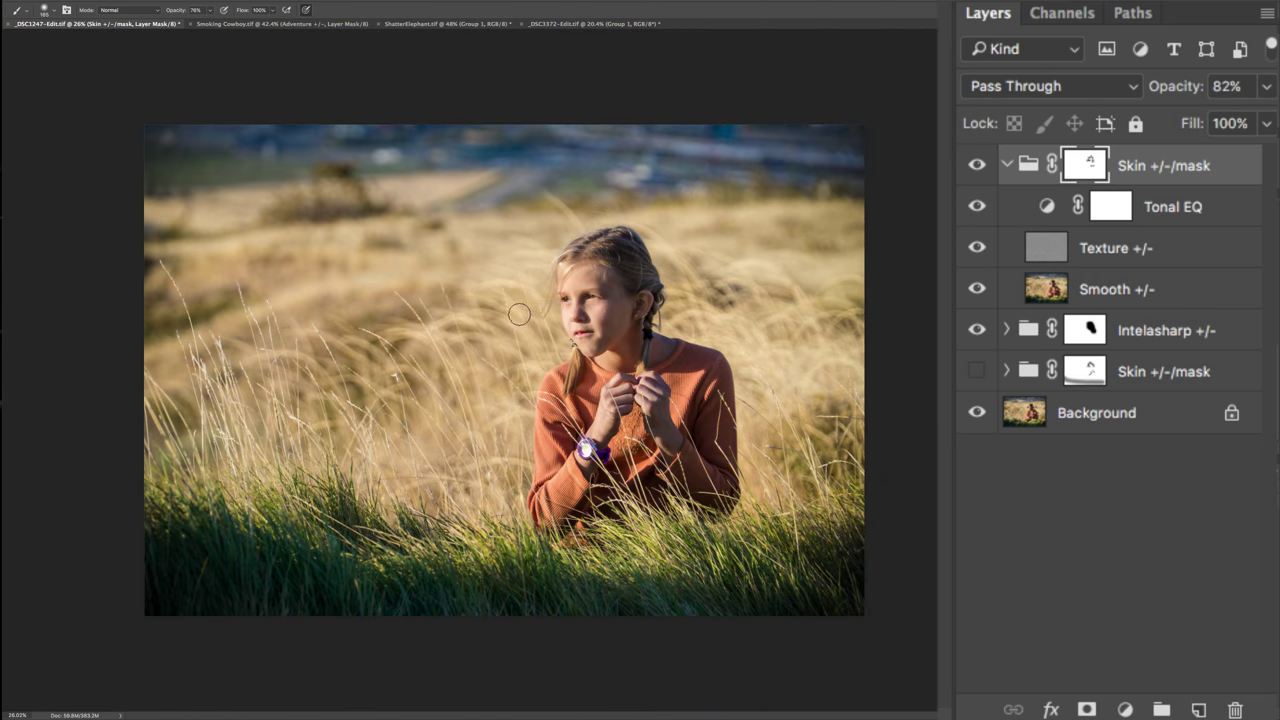
{"action": "left_click", "coordinate": [976, 166]}
{"action": "left_click", "coordinate": [976, 166]}
{"action": "key", "text": "ctrl+s"}
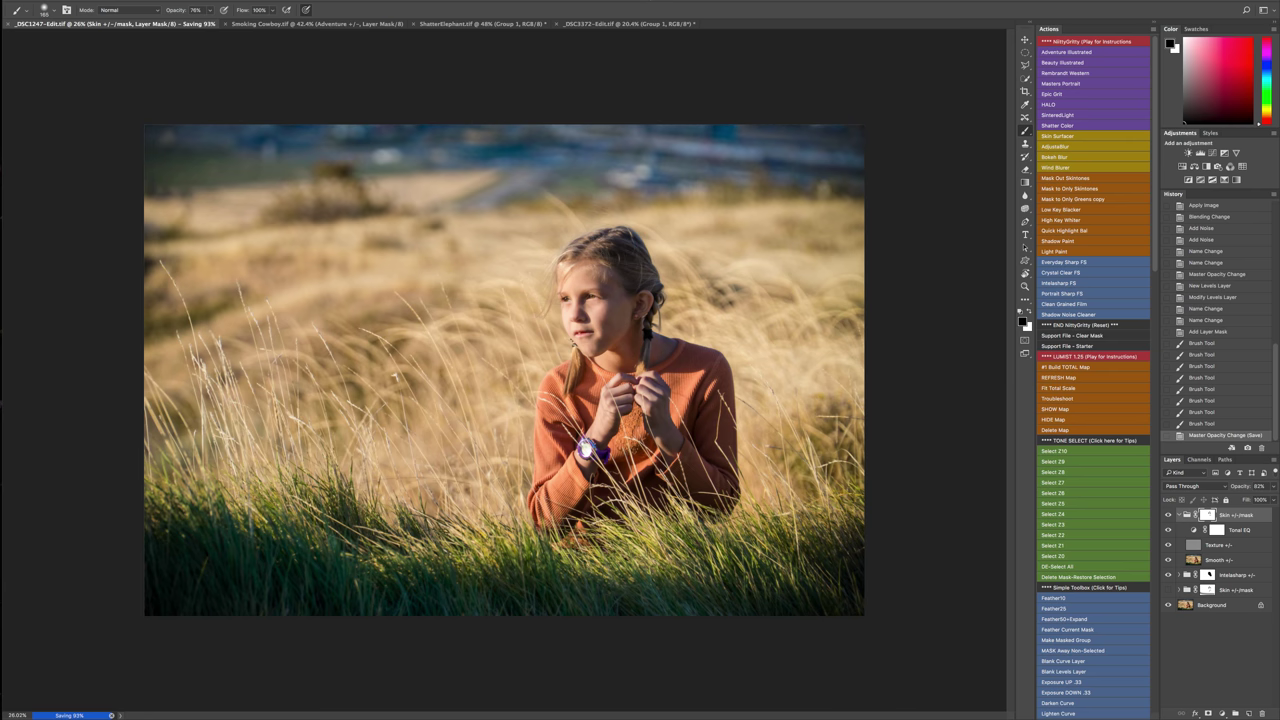
Open guns and roses.tif, run the Rembrandt Western action and compare the man's face with and without the Western +/- group.
{"action": "left_click", "coordinate": [355, 24]}
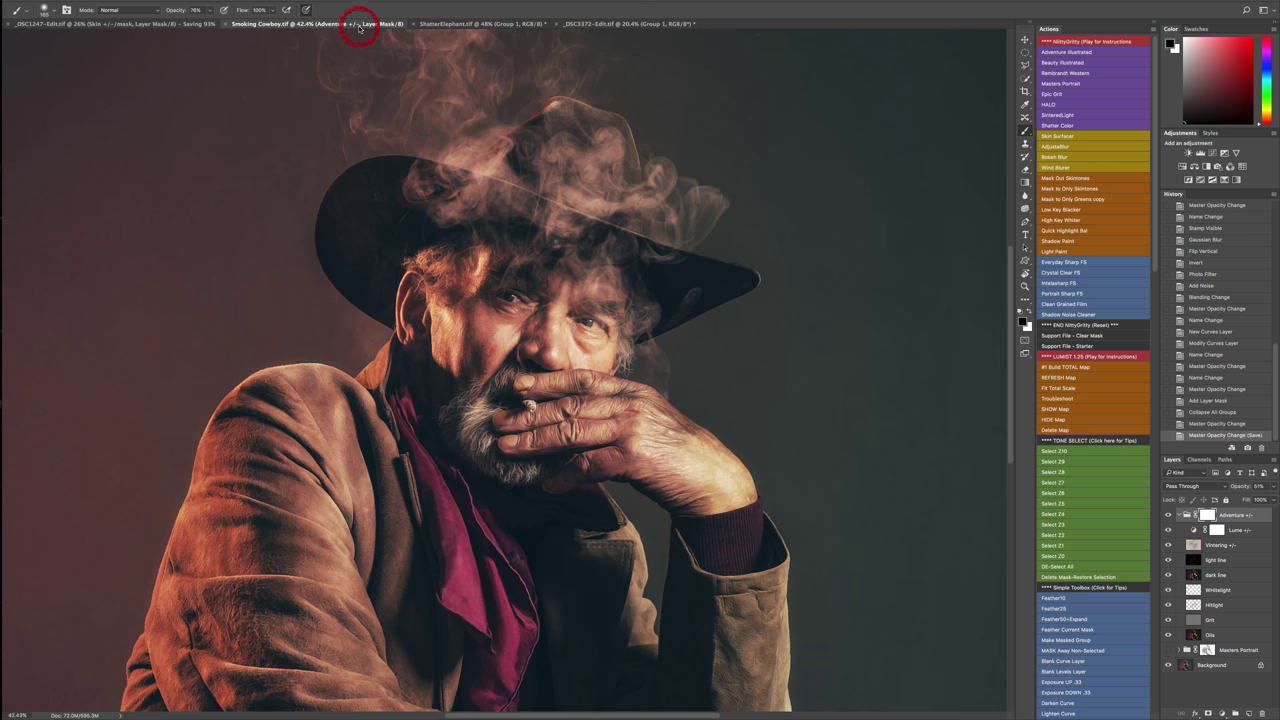
{"action": "left_click", "coordinate": [501, 25]}
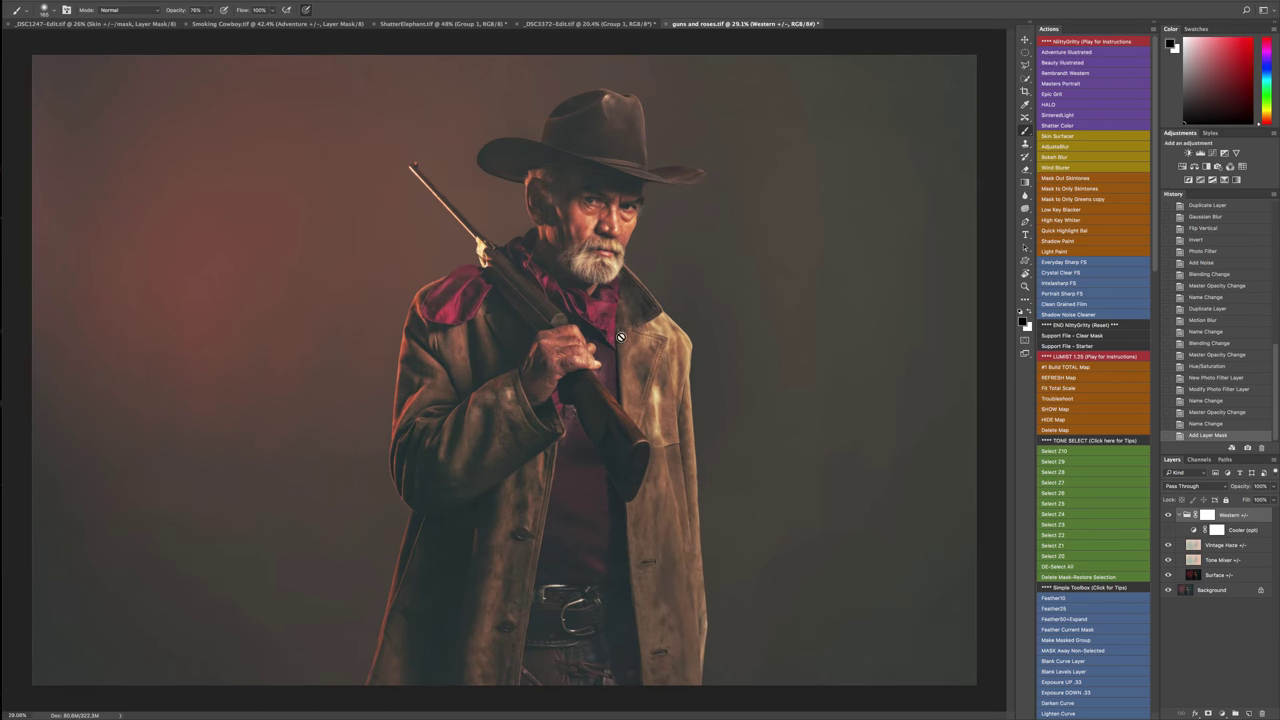
{"action": "scroll", "coordinate": [623, 200], "scroll_direction": "up", "scroll_amount": 10}
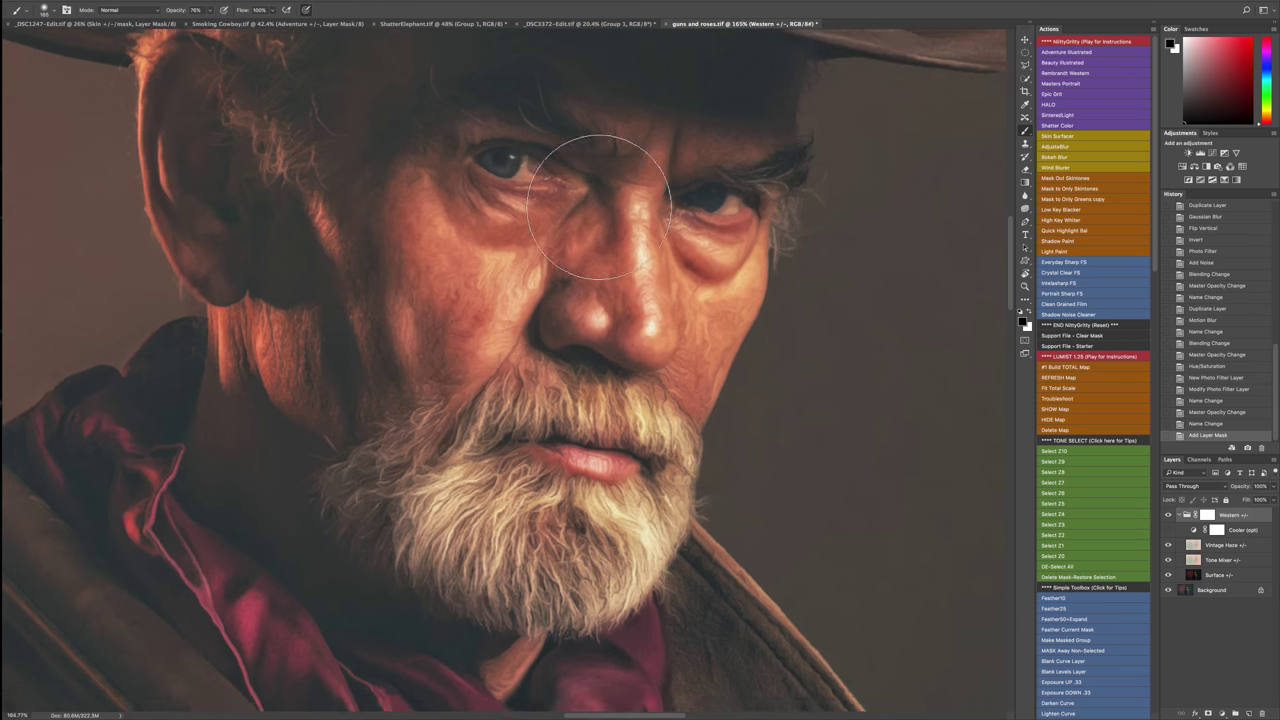
{"action": "left_click", "coordinate": [1168, 515]}
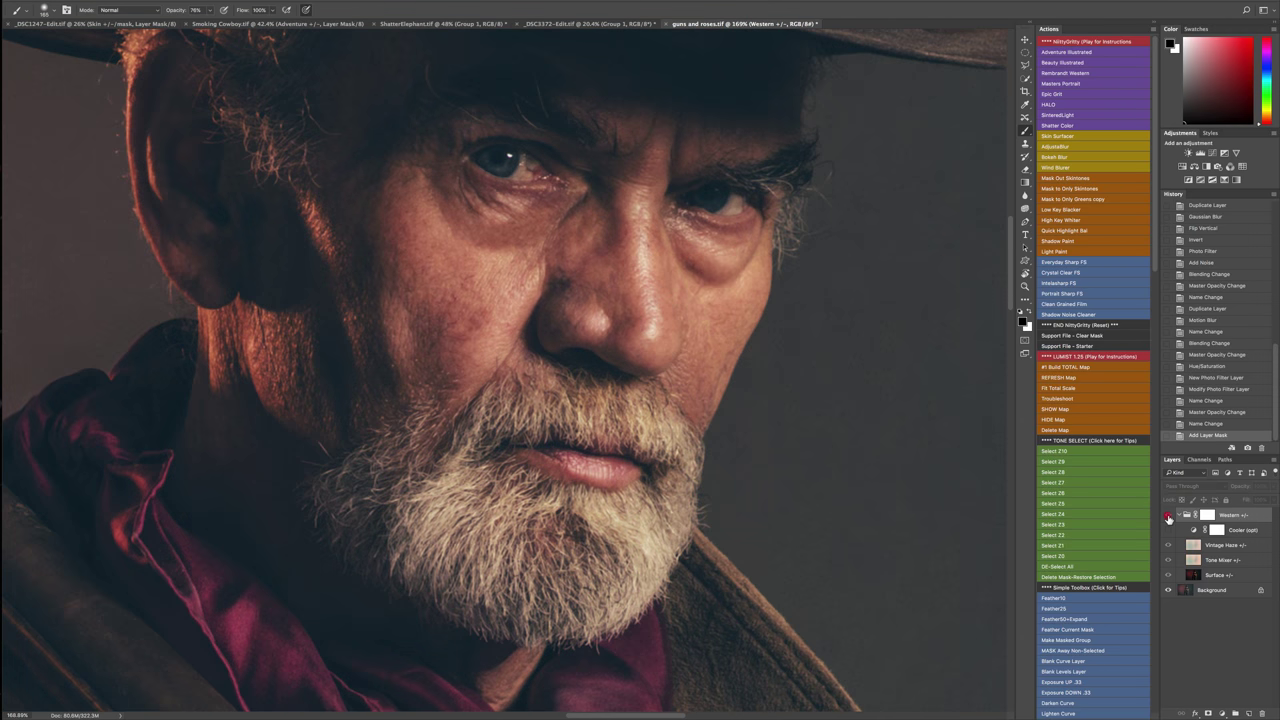
{"action": "left_click", "coordinate": [1168, 515]}
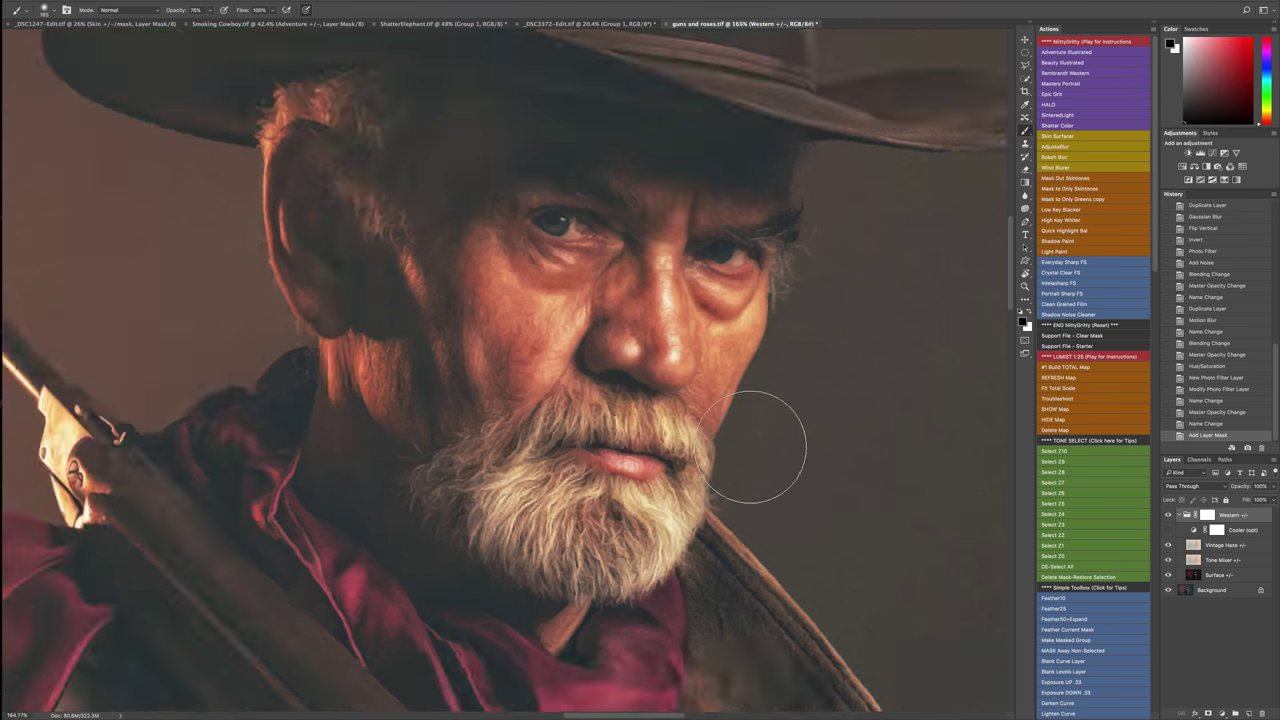
{"action": "scroll", "coordinate": [752, 447], "scroll_direction": "down", "scroll_amount": 8}
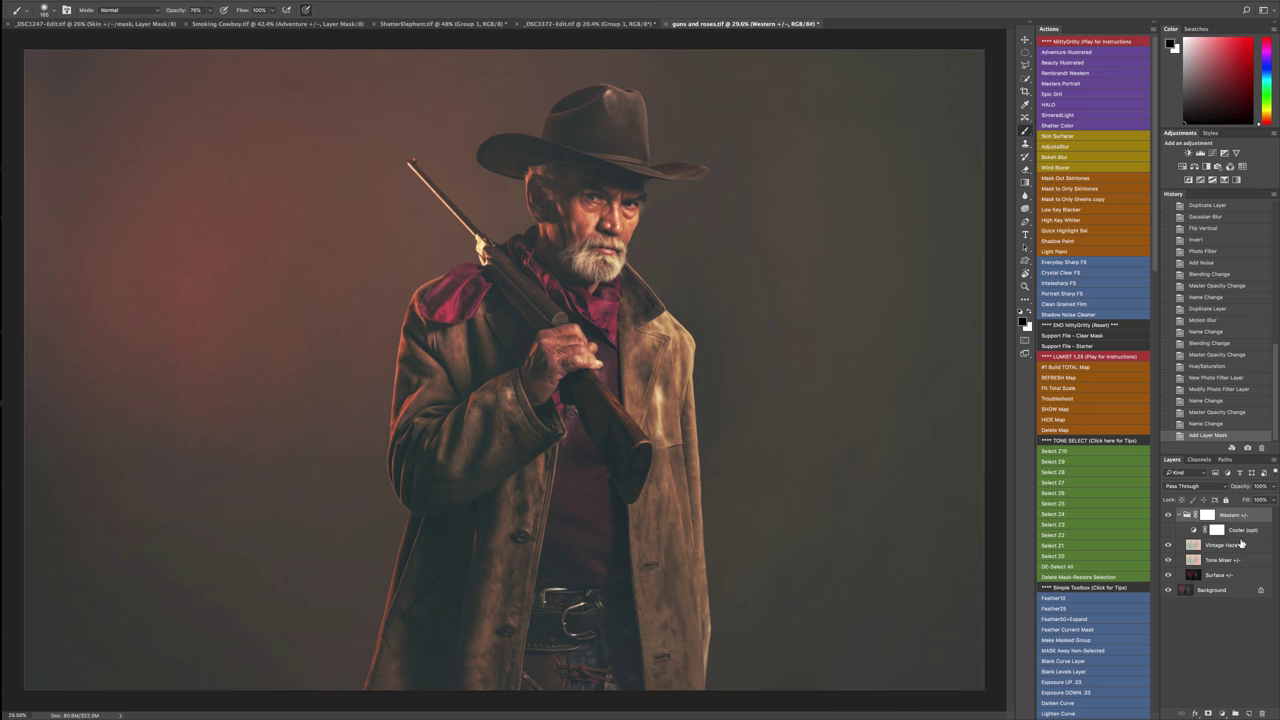
Check the Vintage Haze +/- layer's effect and set the Western +/- group's opacity to 87%.
{"action": "left_click", "coordinate": [1241, 545]}
{"action": "left_click", "coordinate": [1170, 544]}
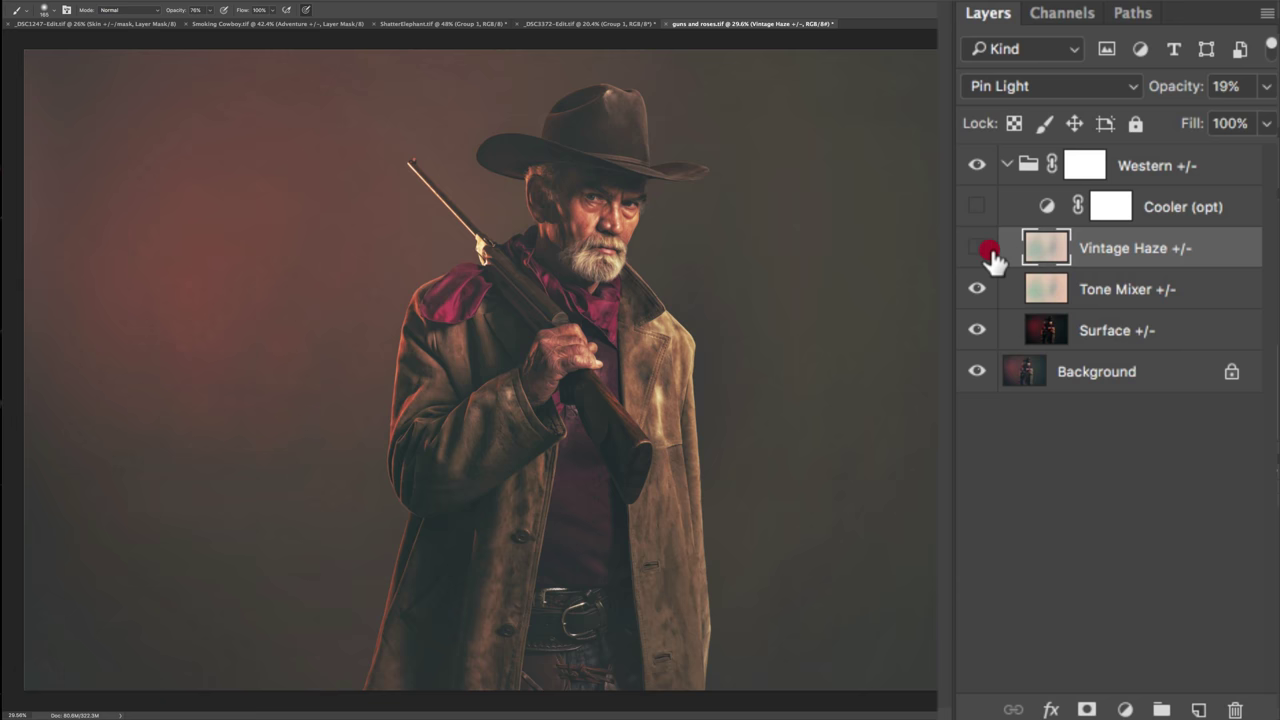
{"action": "left_click", "coordinate": [988, 251]}
{"action": "left_click_drag", "start_coordinate": [1186, 95], "coordinate": [1157, 88]}
{"action": "left_click", "coordinate": [1157, 165]}
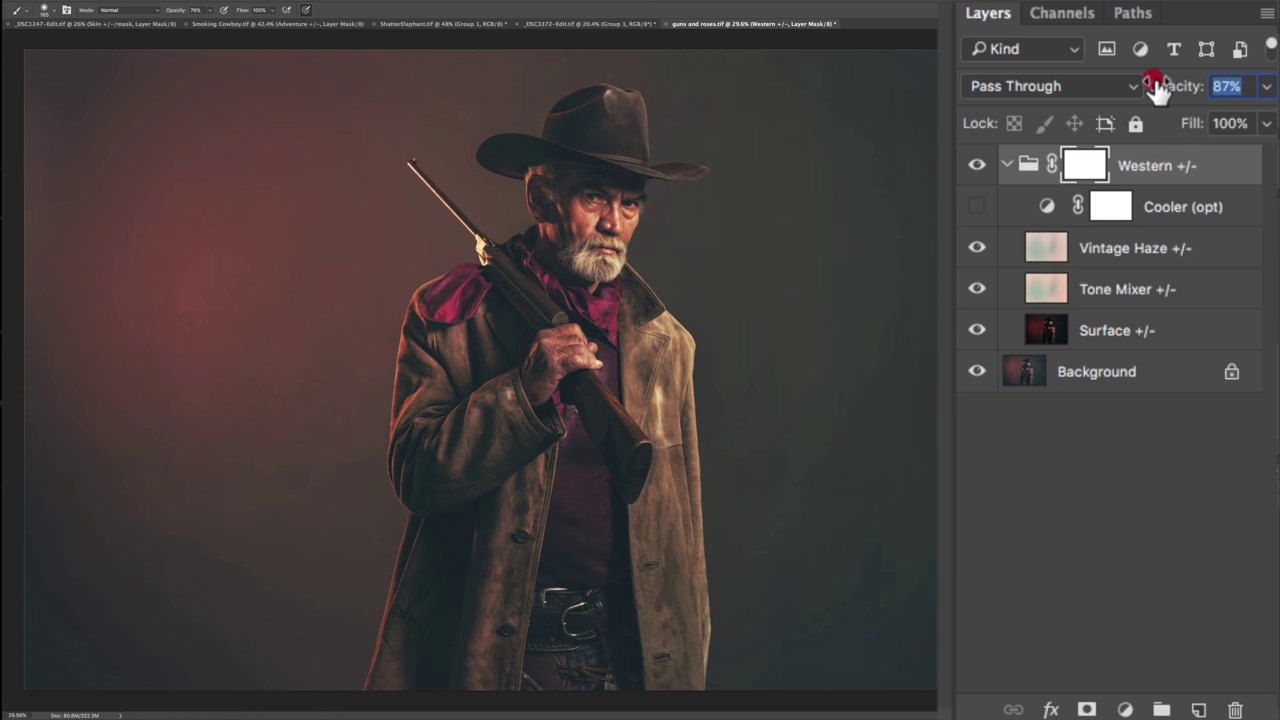
Compare the rifle portrait with and without the Western +/- group, then leave the group collapsed and hidden.
{"action": "left_click", "coordinate": [979, 165]}
{"action": "left_click", "coordinate": [979, 165]}
{"action": "left_click", "coordinate": [979, 165]}
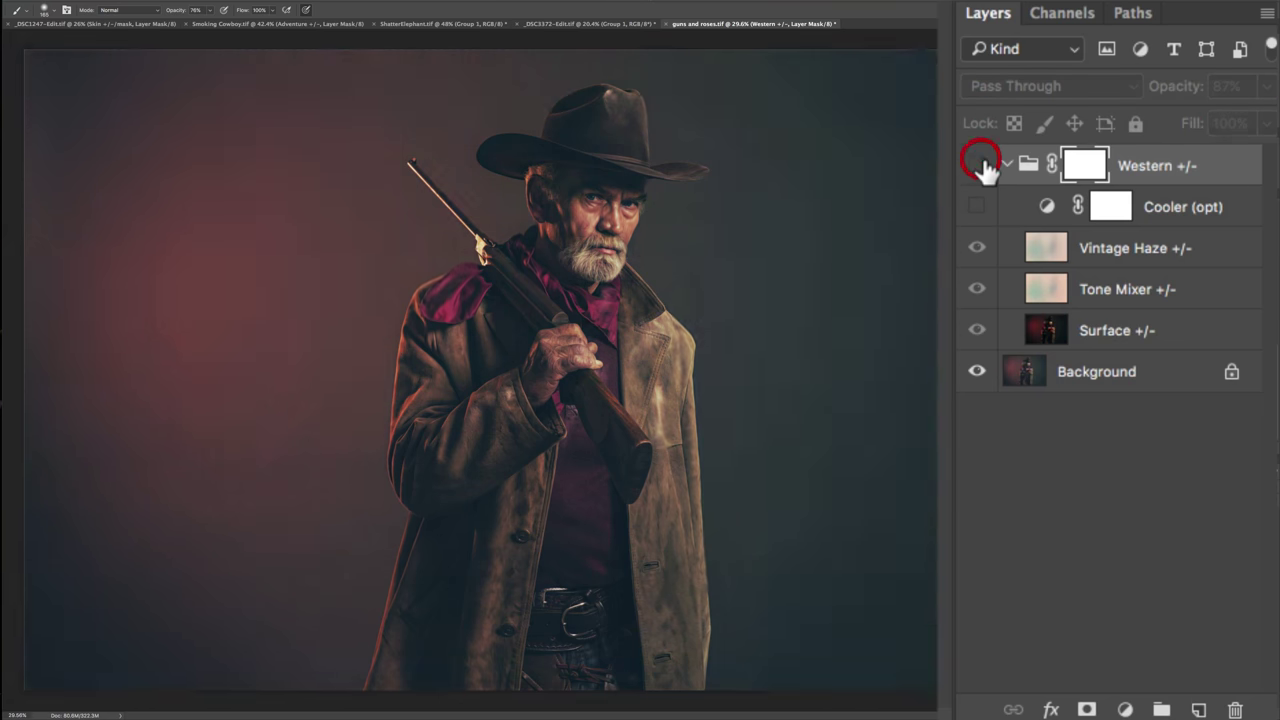
{"action": "left_click", "coordinate": [979, 165]}
{"action": "left_click", "coordinate": [1006, 165]}
{"action": "left_click", "coordinate": [977, 165]}
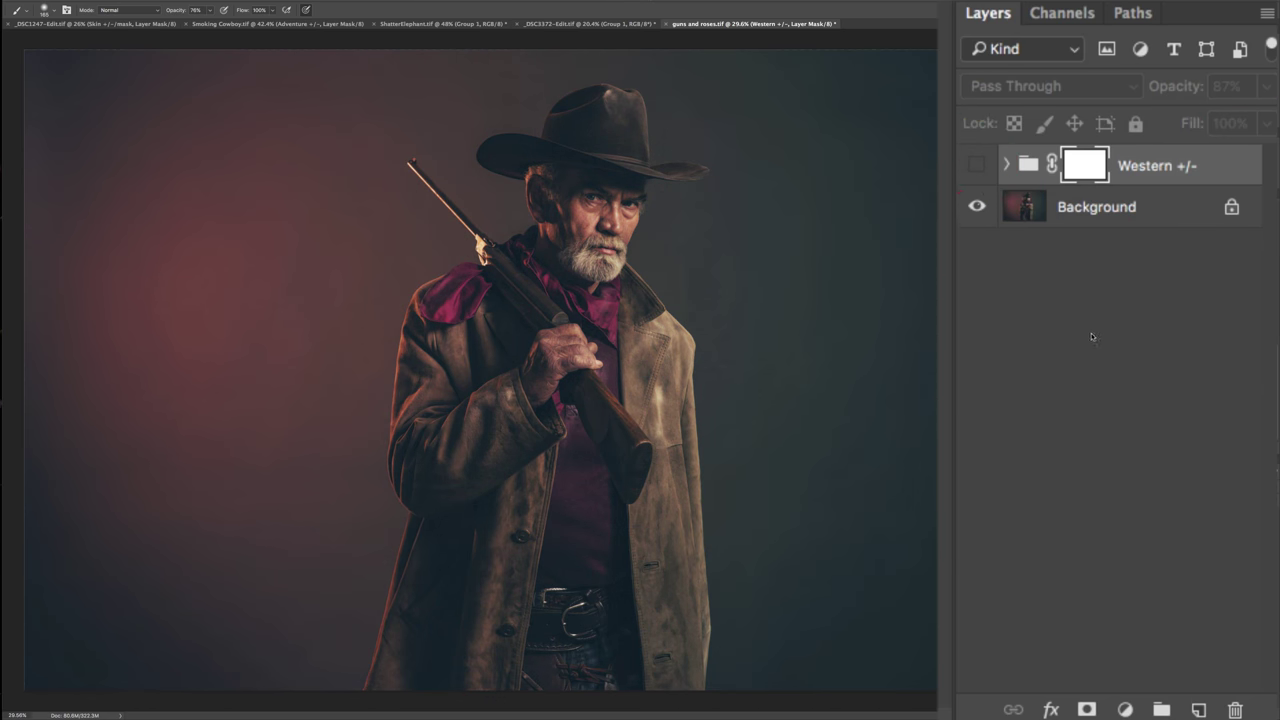
Run the Adventure Illustrated action and compare the whole photo and the man's face with and without the Adventure +/- group.
{"action": "left_click", "coordinate": [1074, 55]}
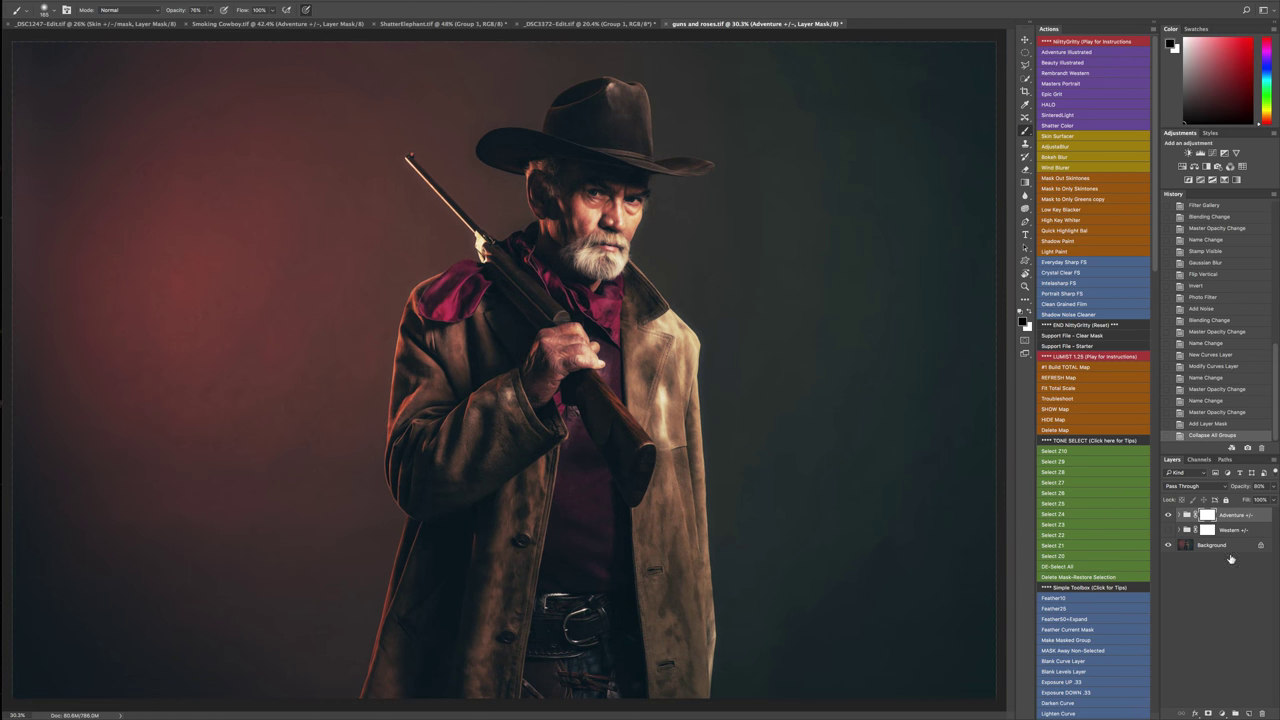
{"action": "left_click", "coordinate": [1169, 514]}
{"action": "left_click", "coordinate": [1169, 514]}
{"action": "scroll", "coordinate": [543, 171], "scroll_direction": "up", "scroll_amount": 10}
{"action": "scroll", "coordinate": [664, 291], "scroll_direction": "down", "scroll_amount": 10}
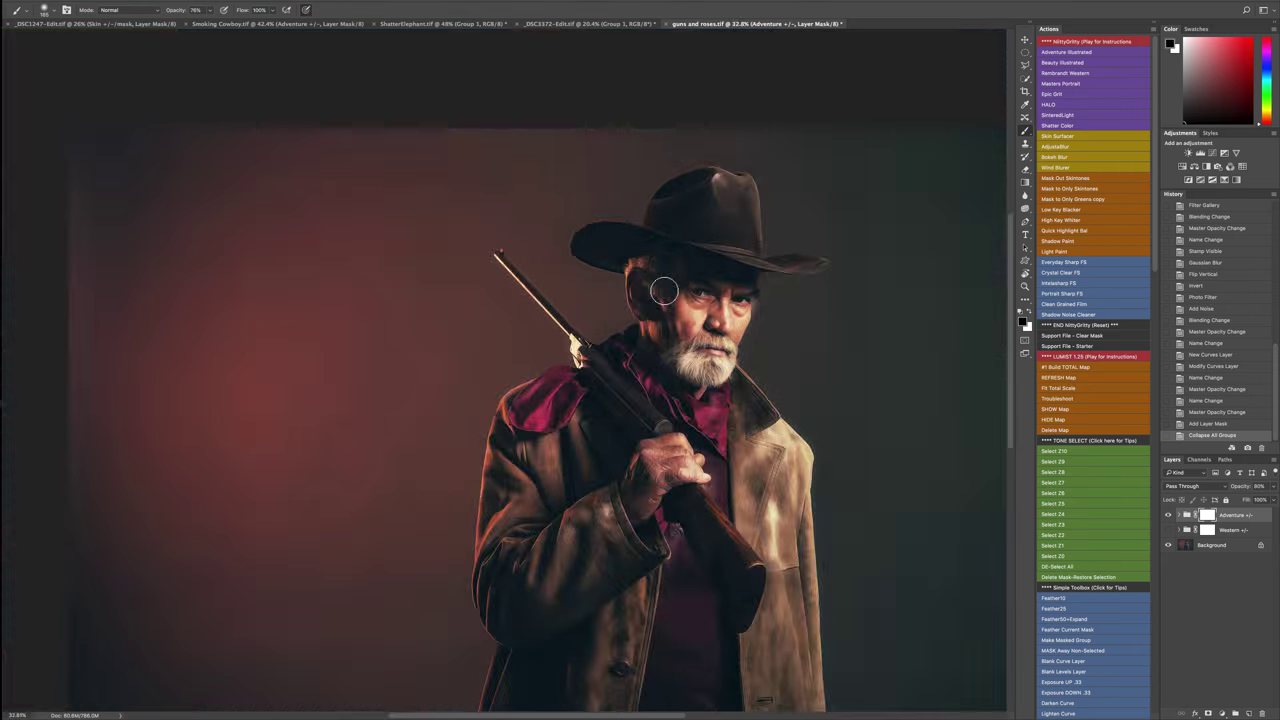
{"action": "scroll", "coordinate": [705, 320], "scroll_direction": "up", "scroll_amount": 5}
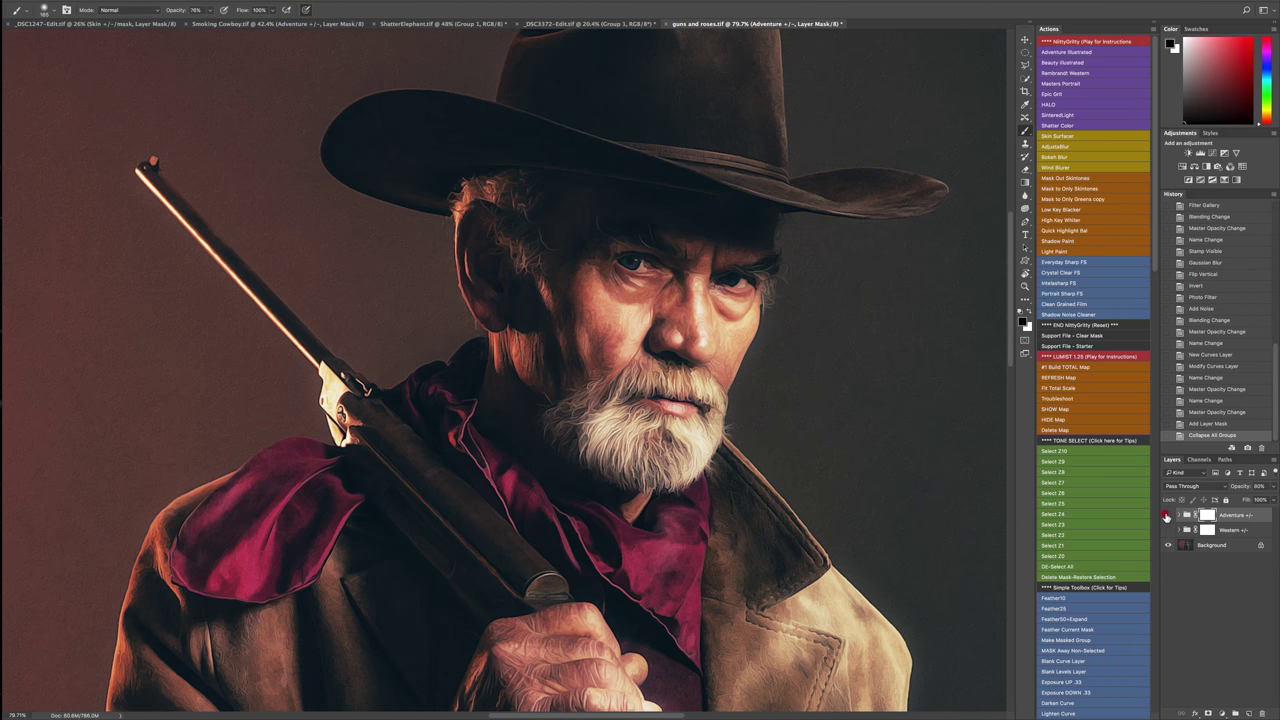
{"action": "left_click", "coordinate": [1167, 514]}
{"action": "left_click", "coordinate": [1167, 514]}
Set the Adventure +/- group's opacity to 100% and check its effect on the whole portrait.
{"action": "left_click_drag", "start_coordinate": [1240, 488], "coordinate": [1131, 481]}
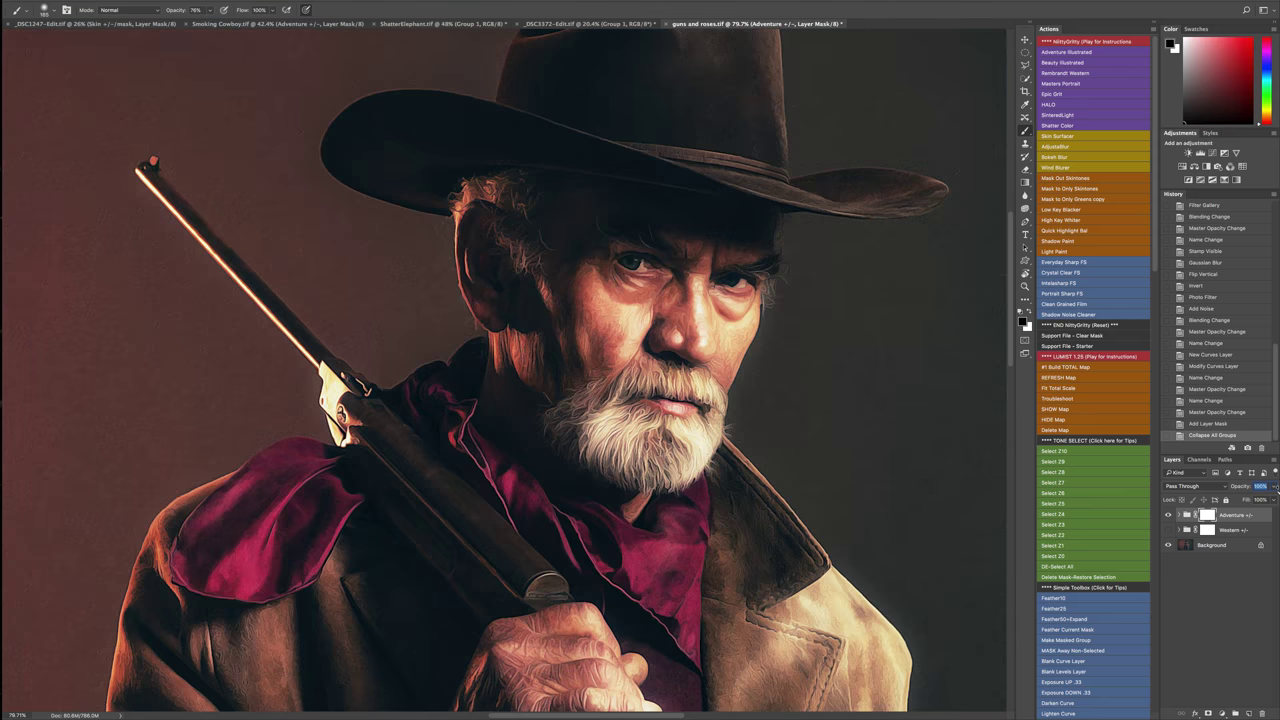
{"action": "left_click", "coordinate": [1223, 630]}
{"action": "scroll", "coordinate": [682, 347], "scroll_direction": "down", "scroll_amount": 6}
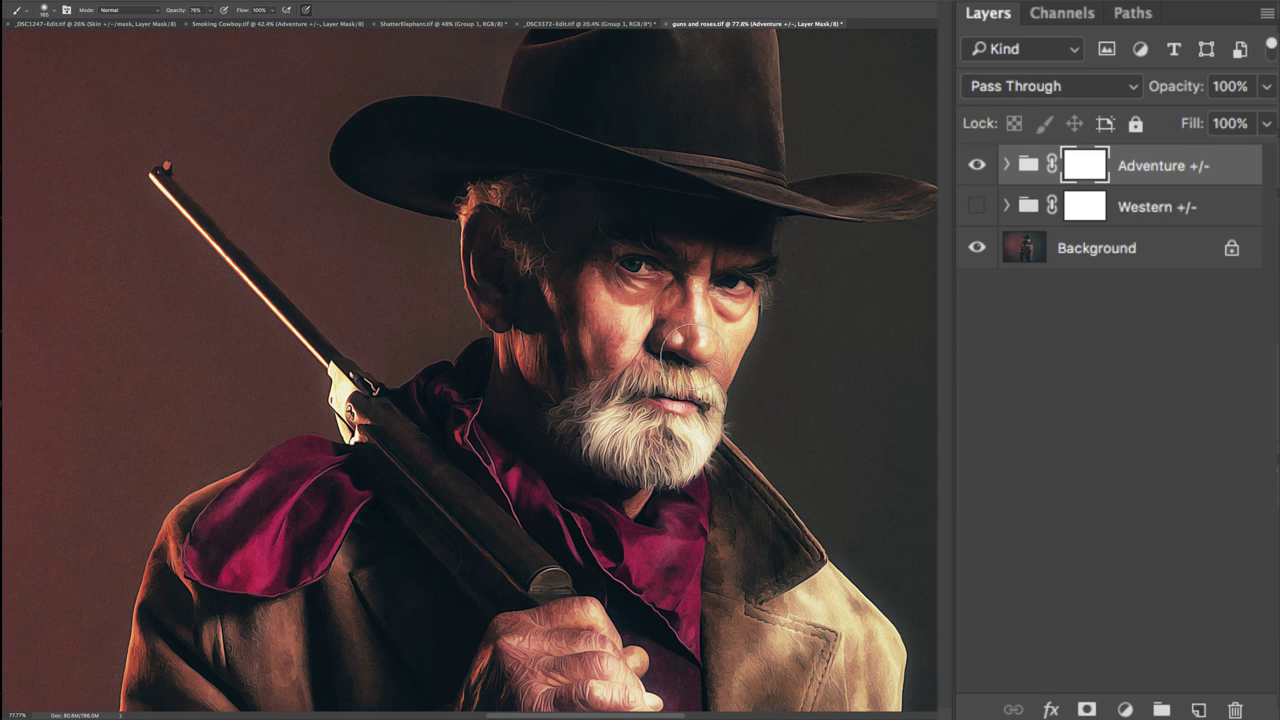
{"action": "scroll", "coordinate": [677, 352], "scroll_direction": "down", "scroll_amount": 5}
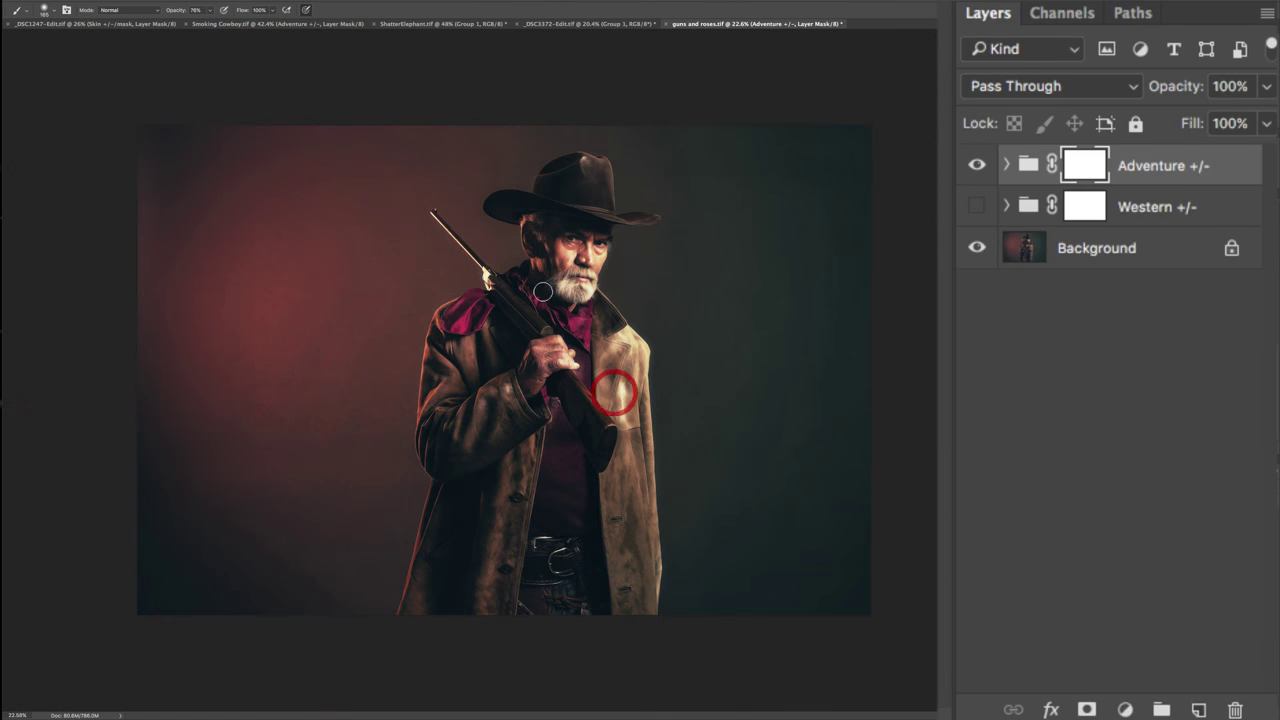
{"action": "scroll", "coordinate": [543, 293], "scroll_direction": "up", "scroll_amount": 4}
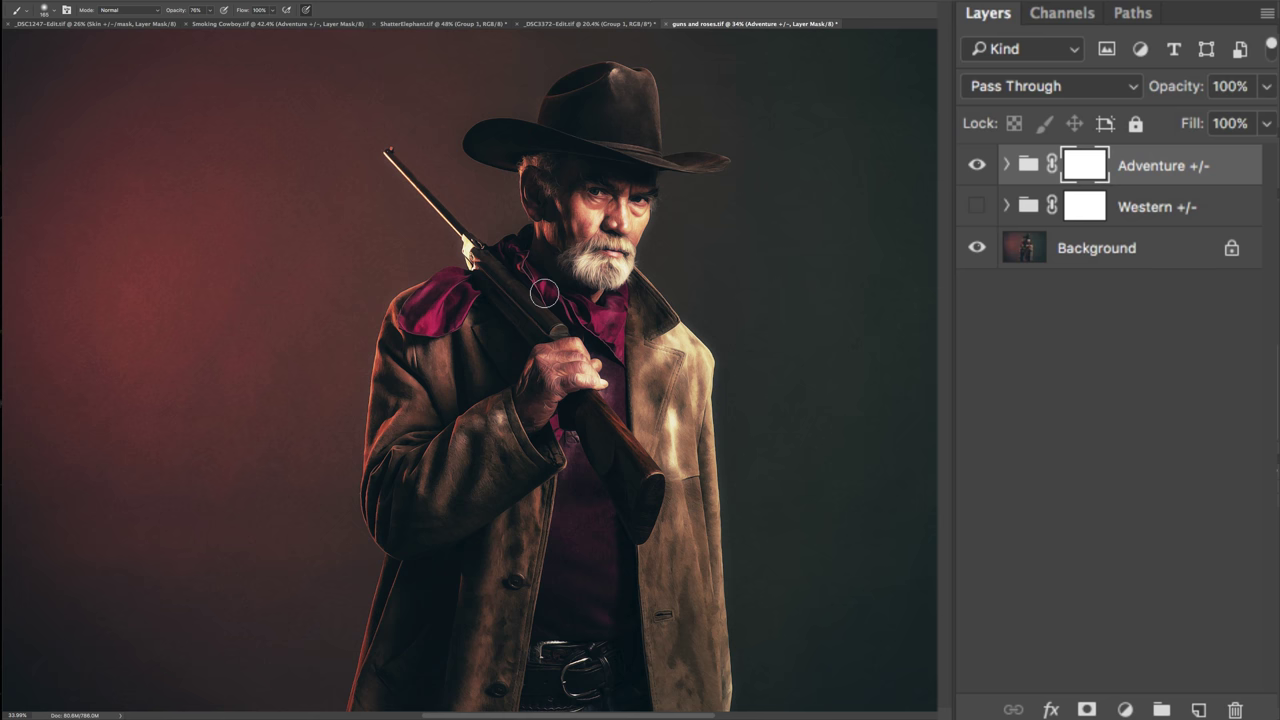
Look at _DSC3372-Edit.tif and ShatterElephant.tif, then return to guns and roses.tif.
{"action": "key", "text": "Tab"}
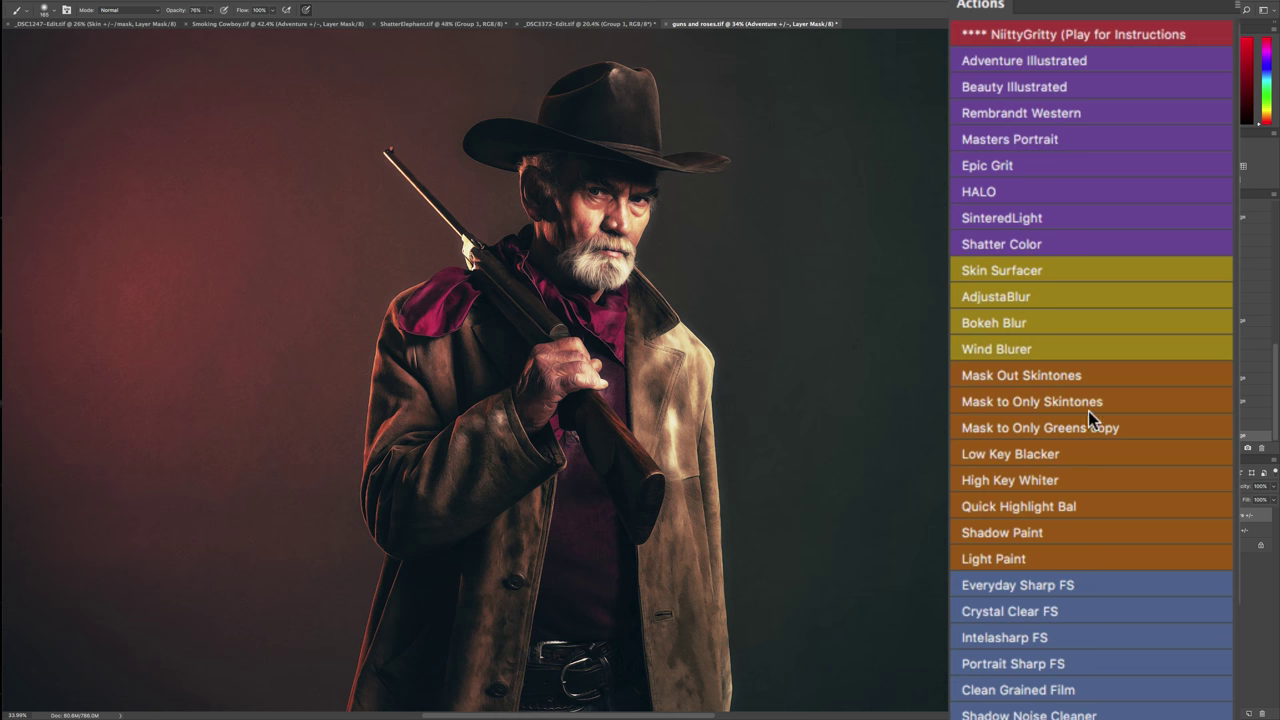
{"action": "left_click", "coordinate": [613, 24]}
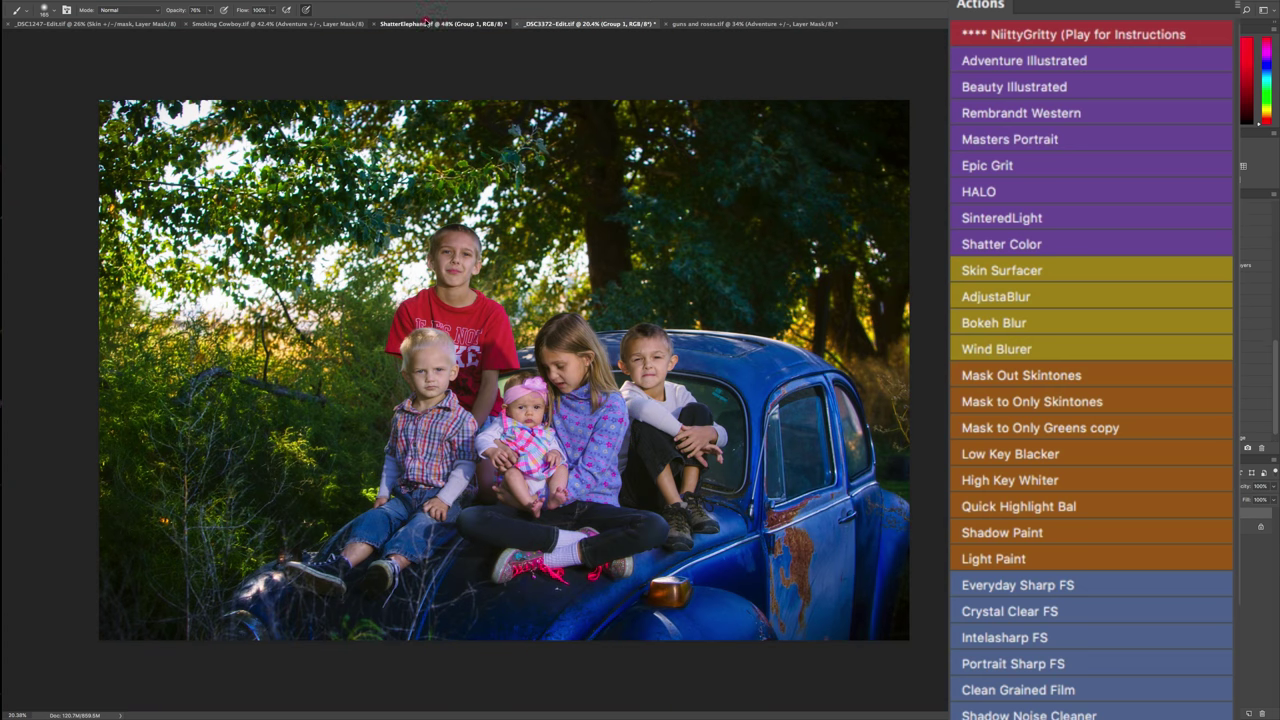
{"action": "left_click", "coordinate": [424, 24]}
{"action": "left_click", "coordinate": [760, 24]}
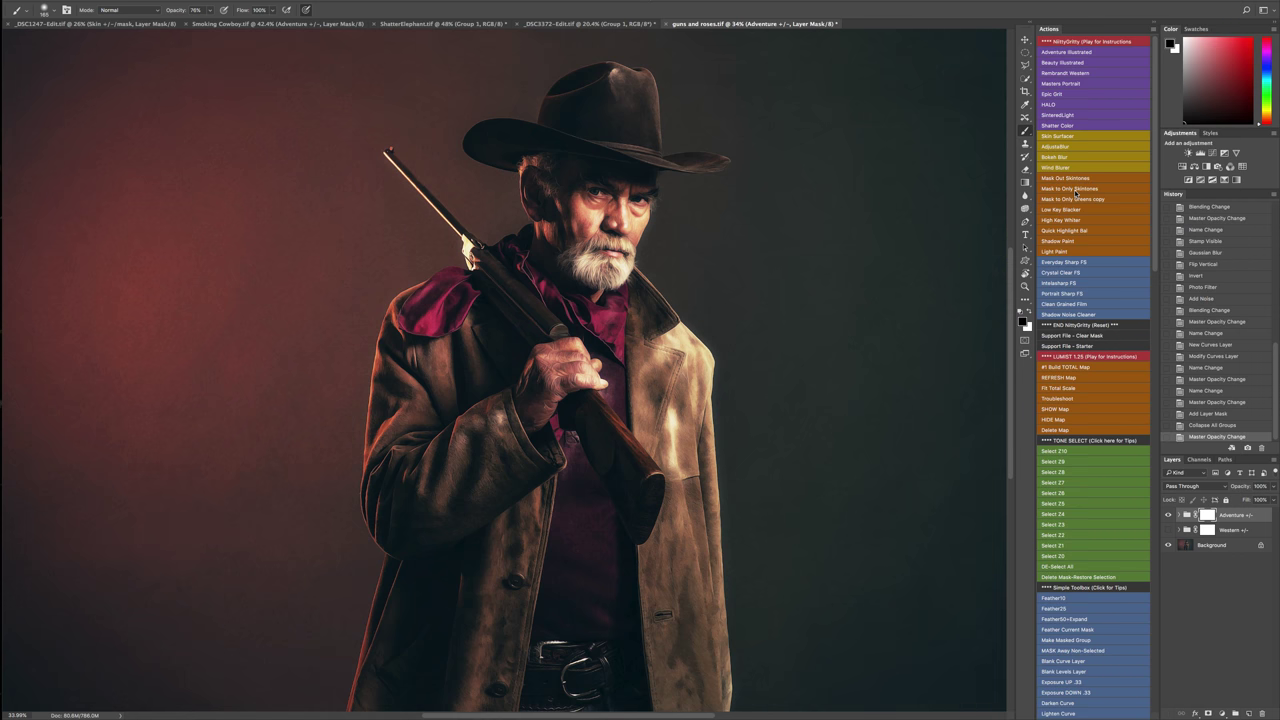
Run Mask to Only Skintones on the Adventure +/- group and compare the portrait with and without the group.
{"action": "left_click", "coordinate": [1075, 190]}
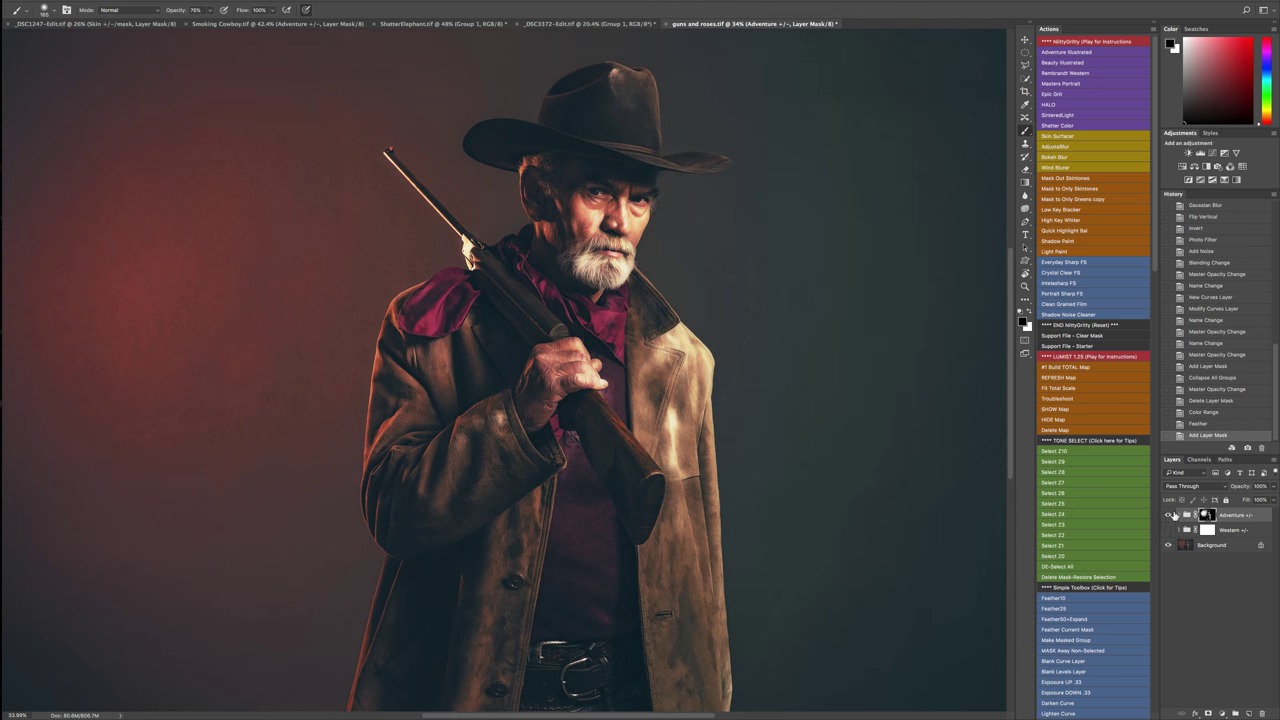
{"action": "left_click", "coordinate": [1168, 517]}
{"action": "left_click", "coordinate": [1168, 517]}
{"action": "left_click", "coordinate": [1168, 517]}
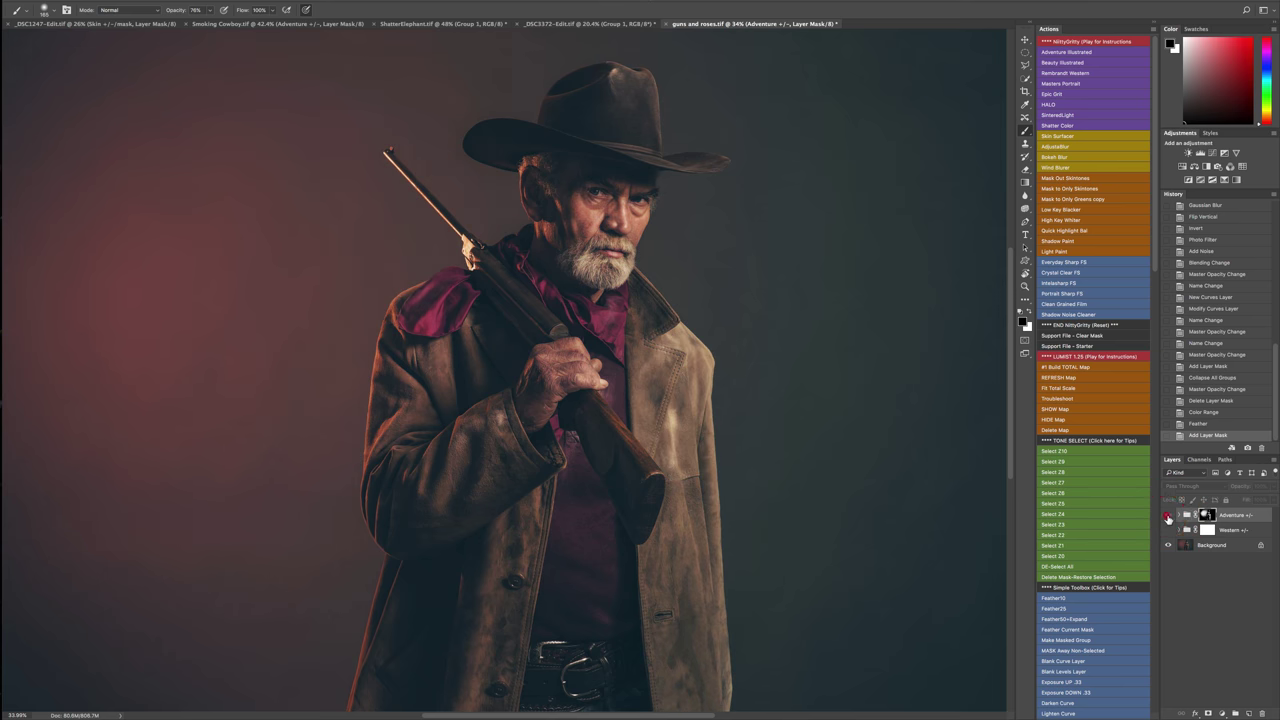
{"action": "left_click", "coordinate": [1168, 517]}
{"action": "left_click", "coordinate": [1168, 515]}
{"action": "left_click", "coordinate": [1168, 515]}
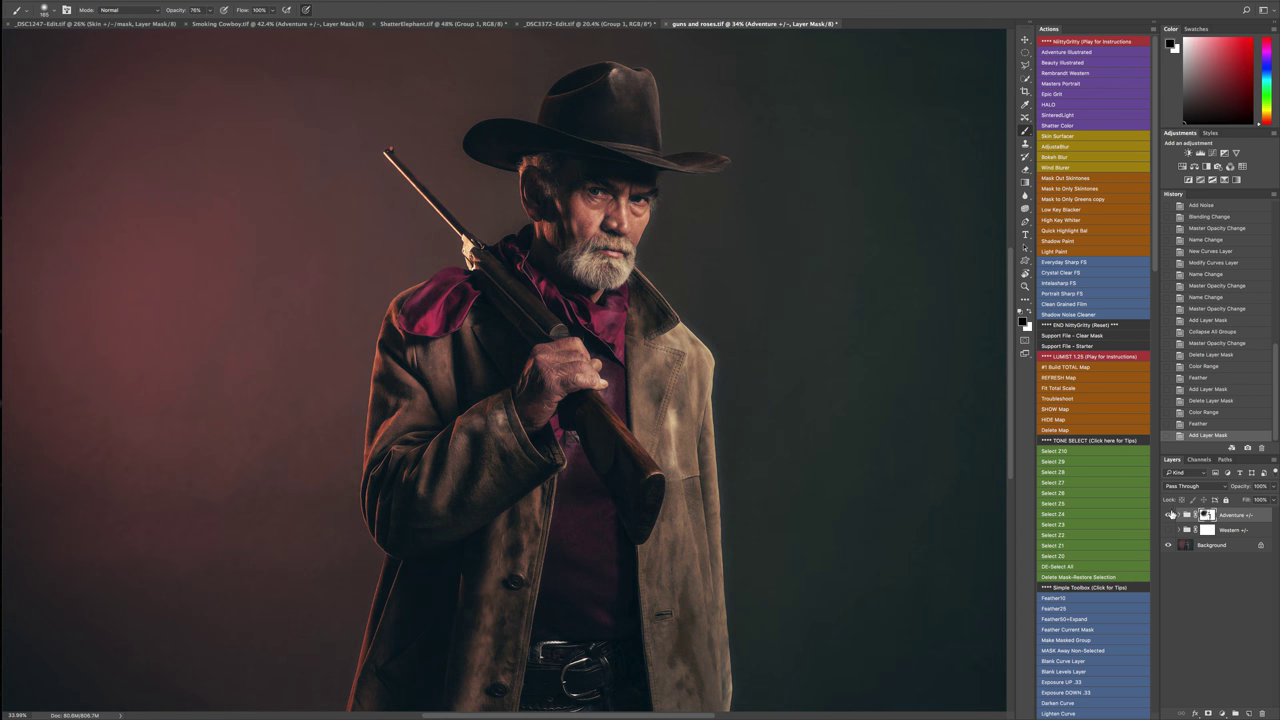
Mask the skin tones out of the Adventure +/- group with Mask Out Skintones, compare the effect, and disable the mask.
{"action": "left_click", "coordinate": [1169, 515]}
{"action": "left_click", "coordinate": [1169, 515]}
{"action": "right_click", "coordinate": [1207, 515]}
{"action": "left_click", "coordinate": [1143, 514]}
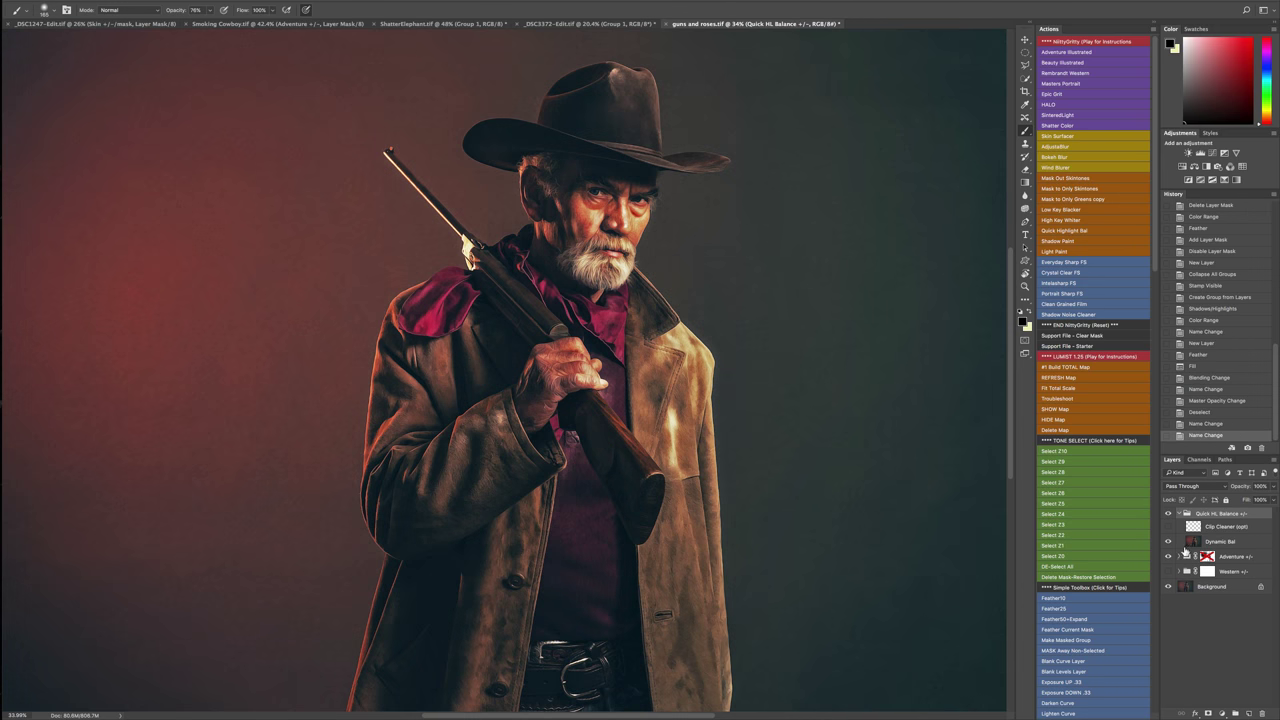
Delete the Quick HL Balance +/- group from the rifle portrait and switch to _DSC3372-Edit.tif.
{"action": "key", "text": "Delete"}
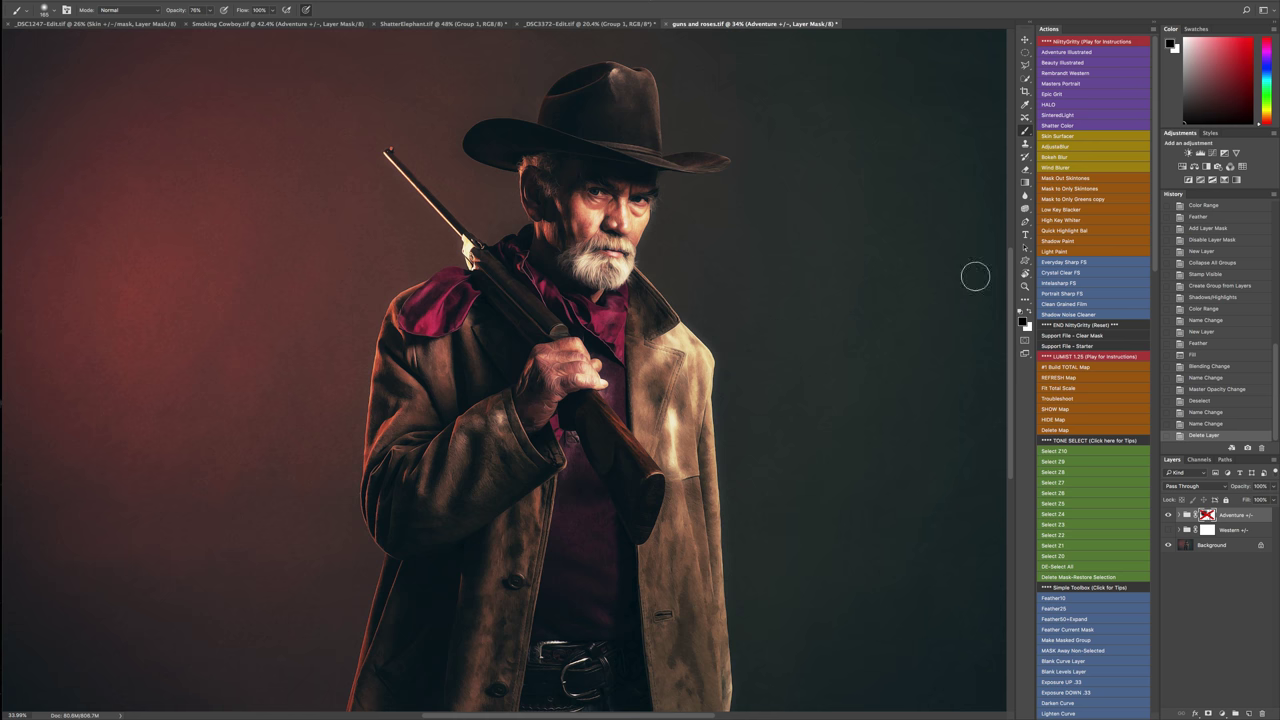
{"action": "left_click", "coordinate": [123, 23]}
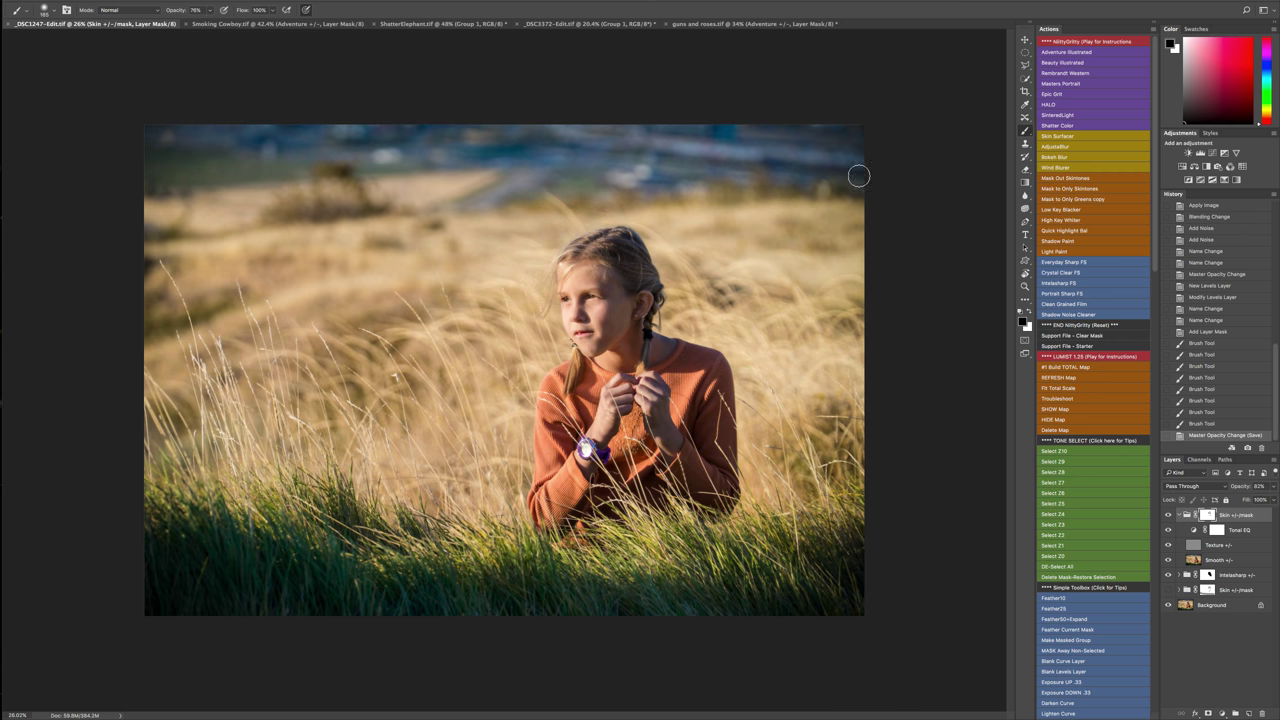
{"action": "left_click", "coordinate": [262, 23]}
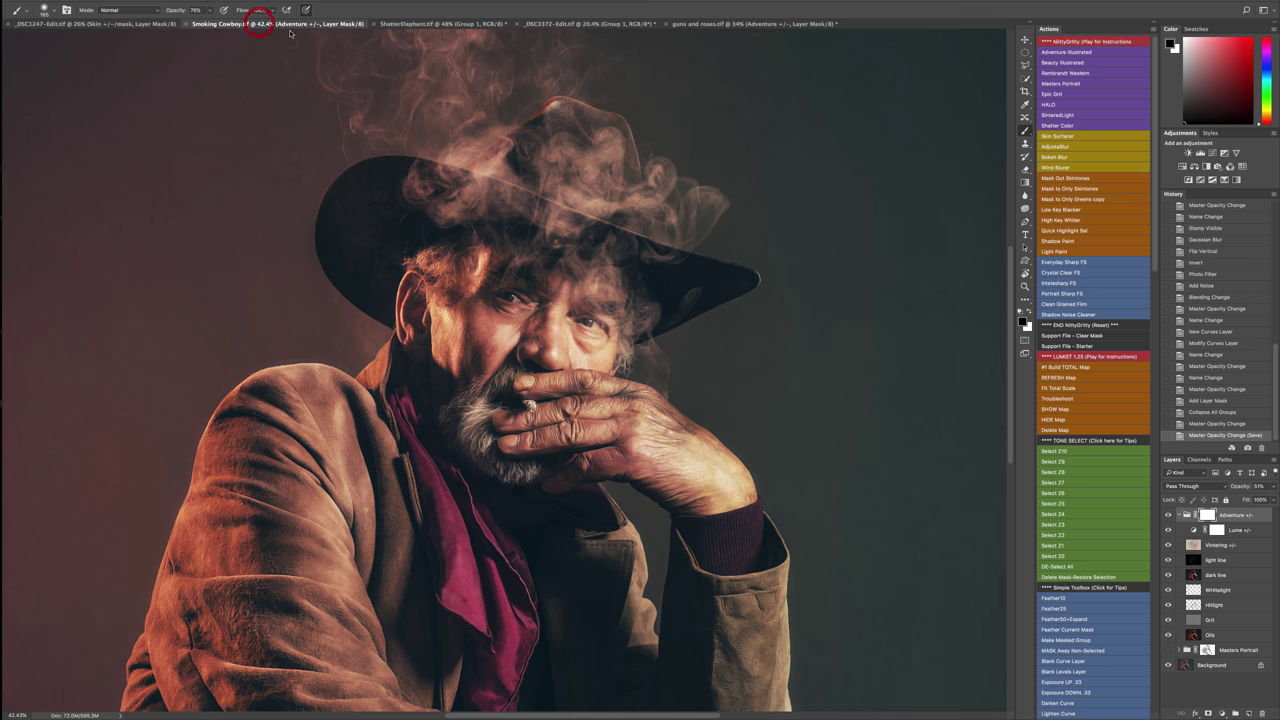
{"action": "left_click", "coordinate": [741, 23]}
{"action": "left_click", "coordinate": [574, 23]}
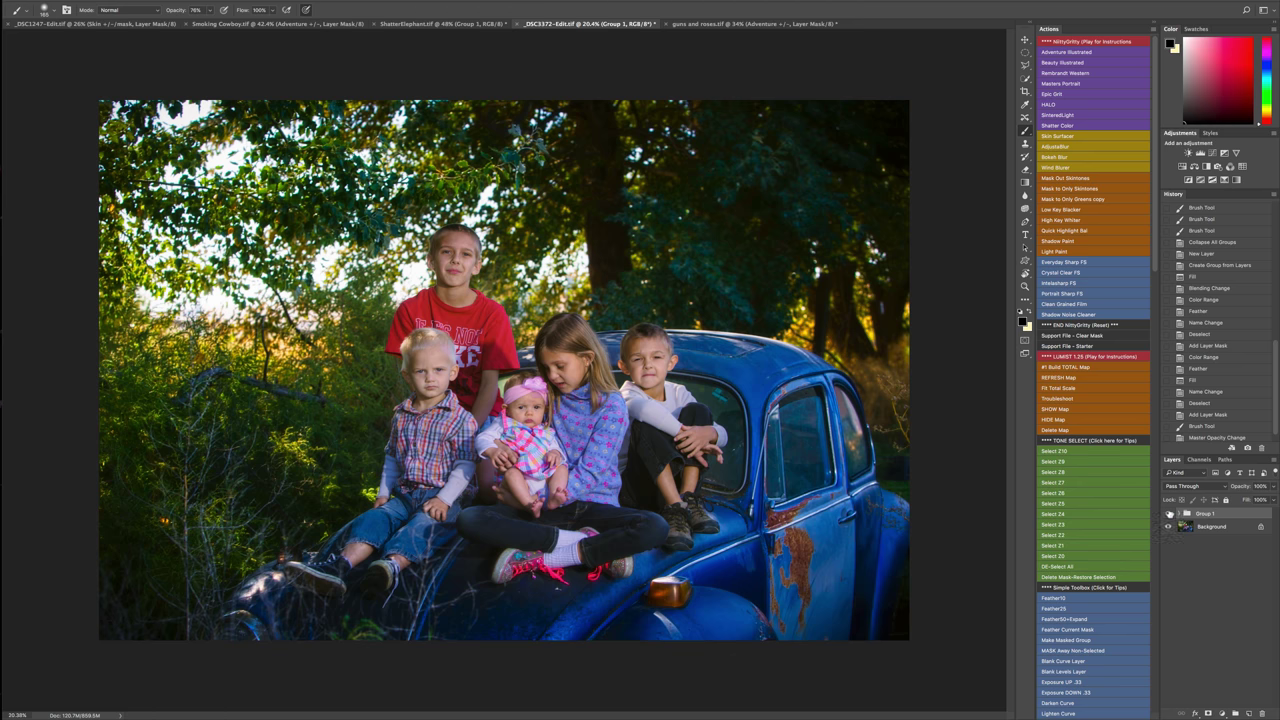
Hide Group 1 on the photo of the children and run the Quick Highlight Bal action, checking its effect.
{"action": "left_click", "coordinate": [1169, 512]}
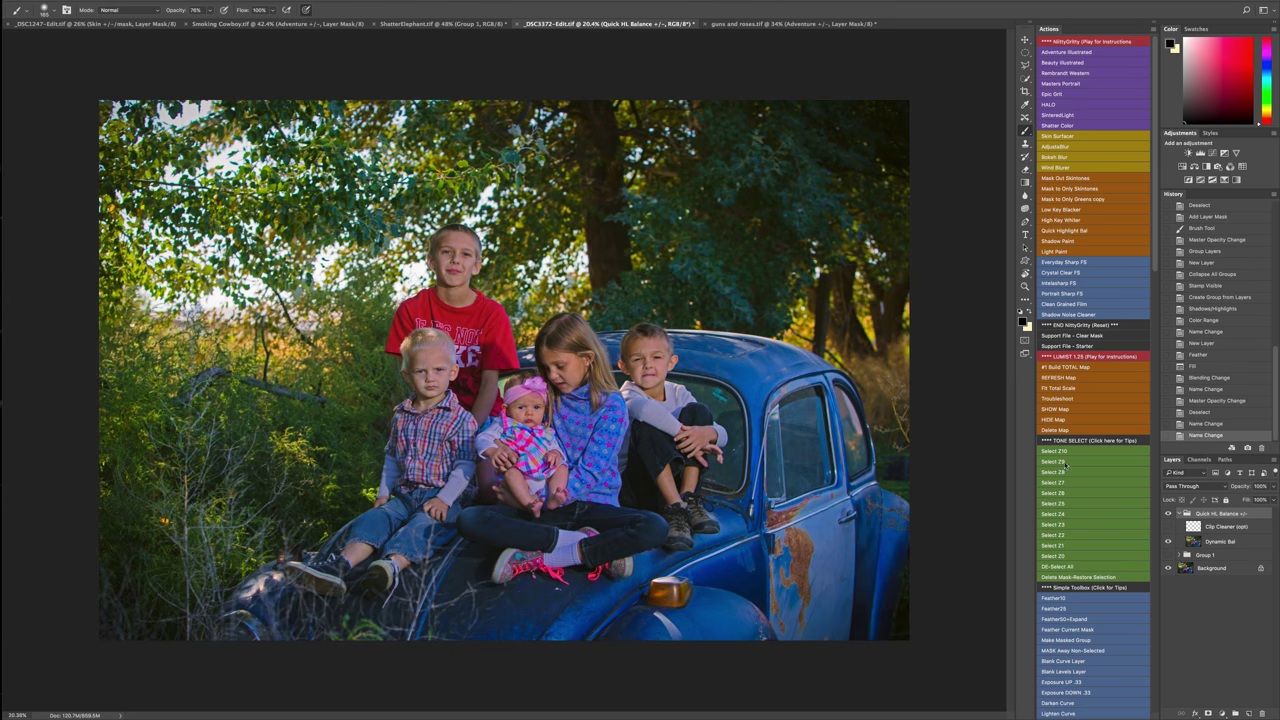
{"action": "left_click", "coordinate": [1170, 514]}
{"action": "left_click", "coordinate": [1170, 514]}
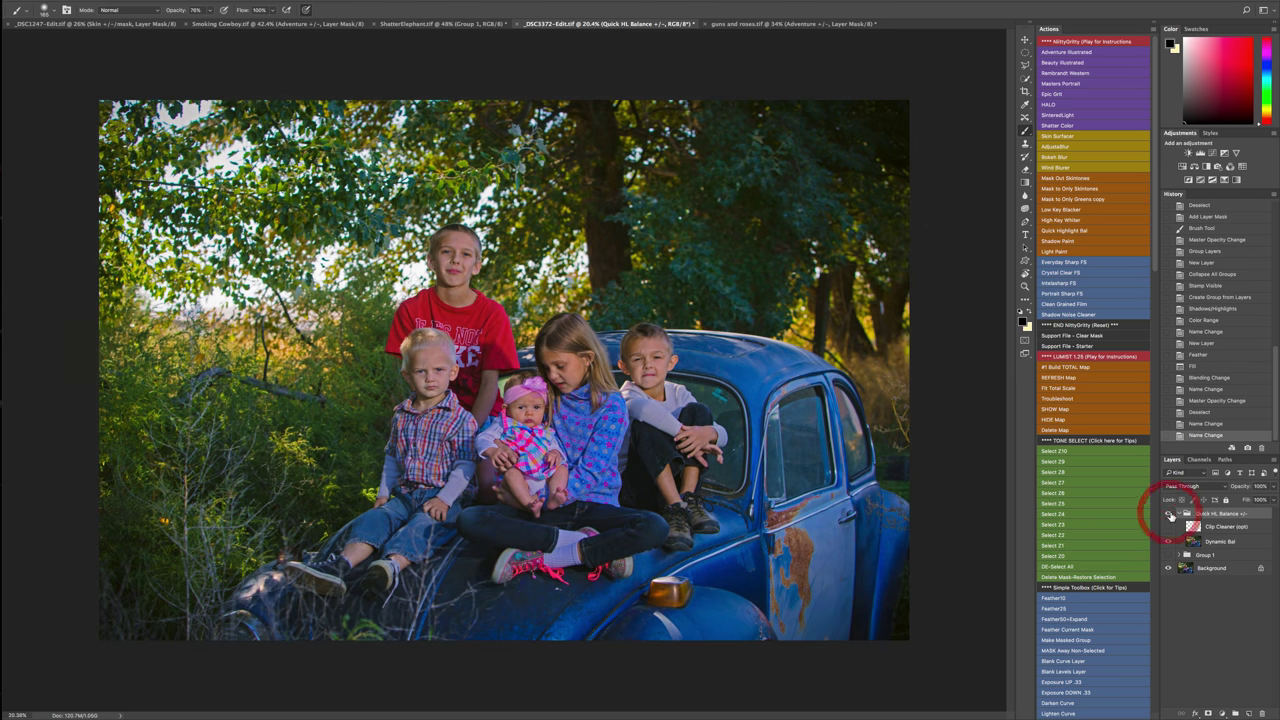
Compare the photo with and without the Quick HL Balance +/- group and set the group's opacity to 91%.
{"action": "left_click", "coordinate": [1170, 514]}
{"action": "left_click", "coordinate": [1170, 514]}
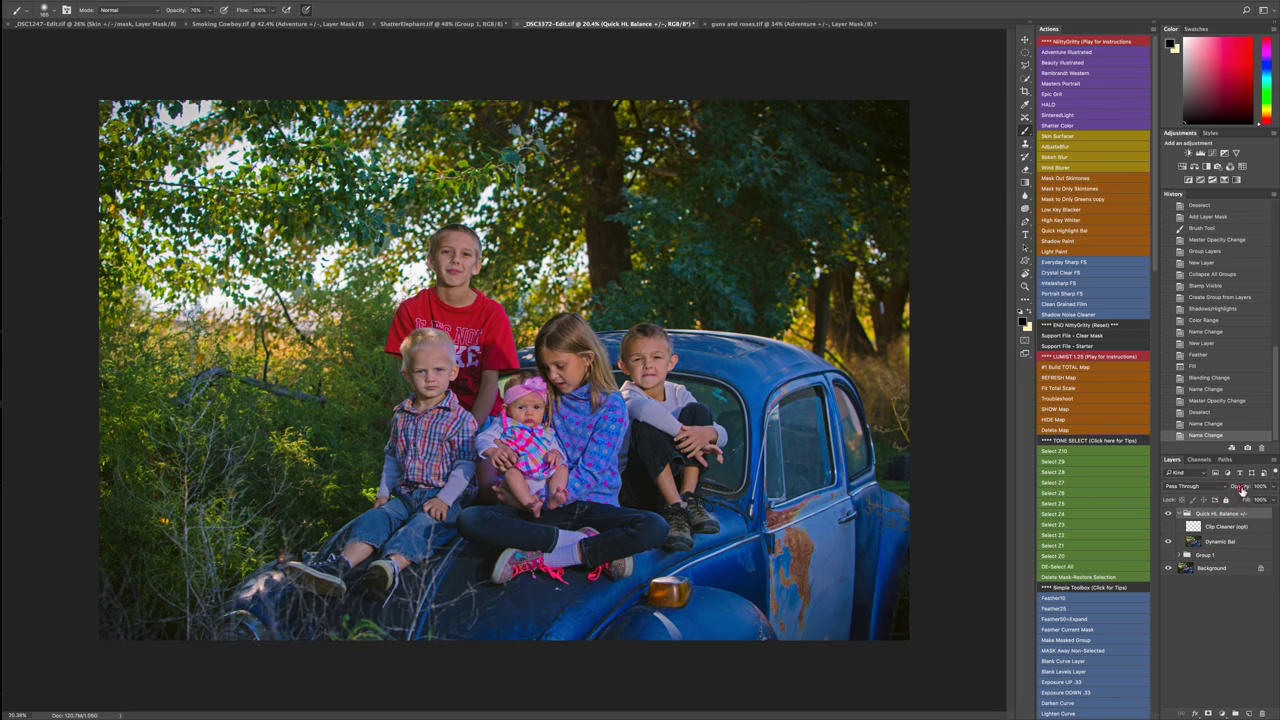
{"action": "left_click_drag", "start_coordinate": [1241, 488], "coordinate": [1222, 490]}
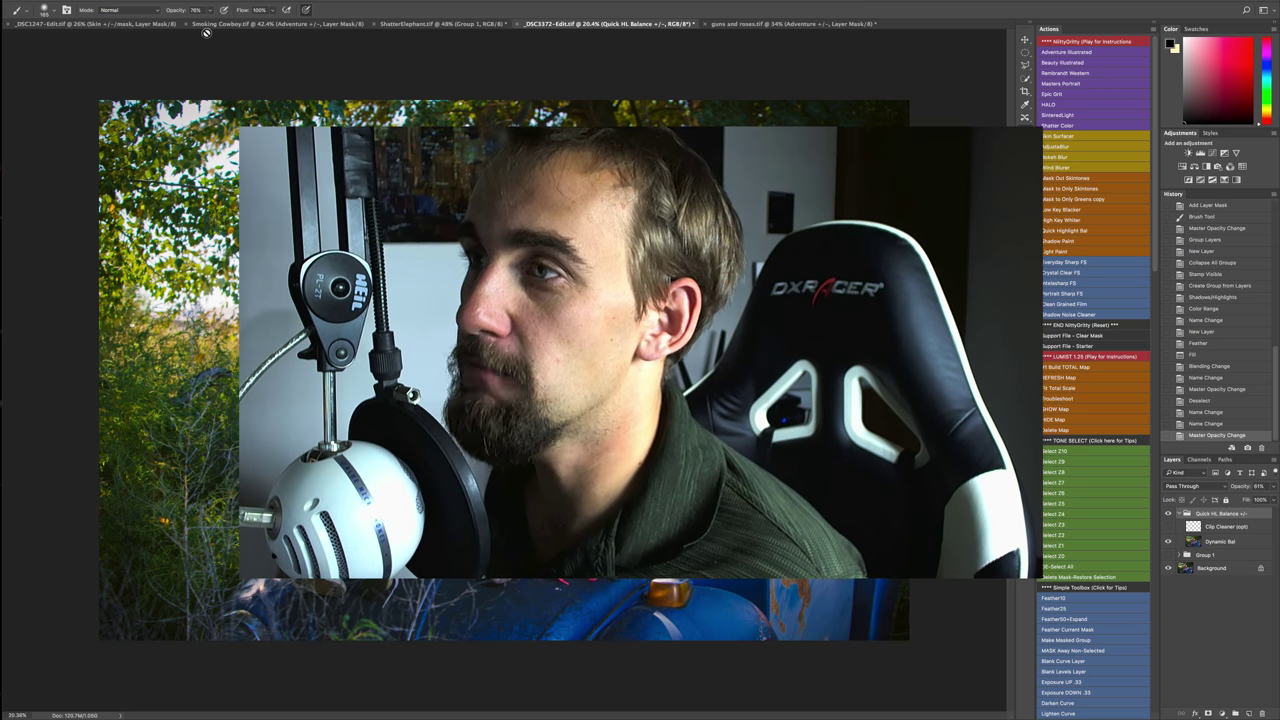
Switch back to guns and roses.tif and hide the open application windows to show the desktop.
{"action": "left_click", "coordinate": [740, 23]}
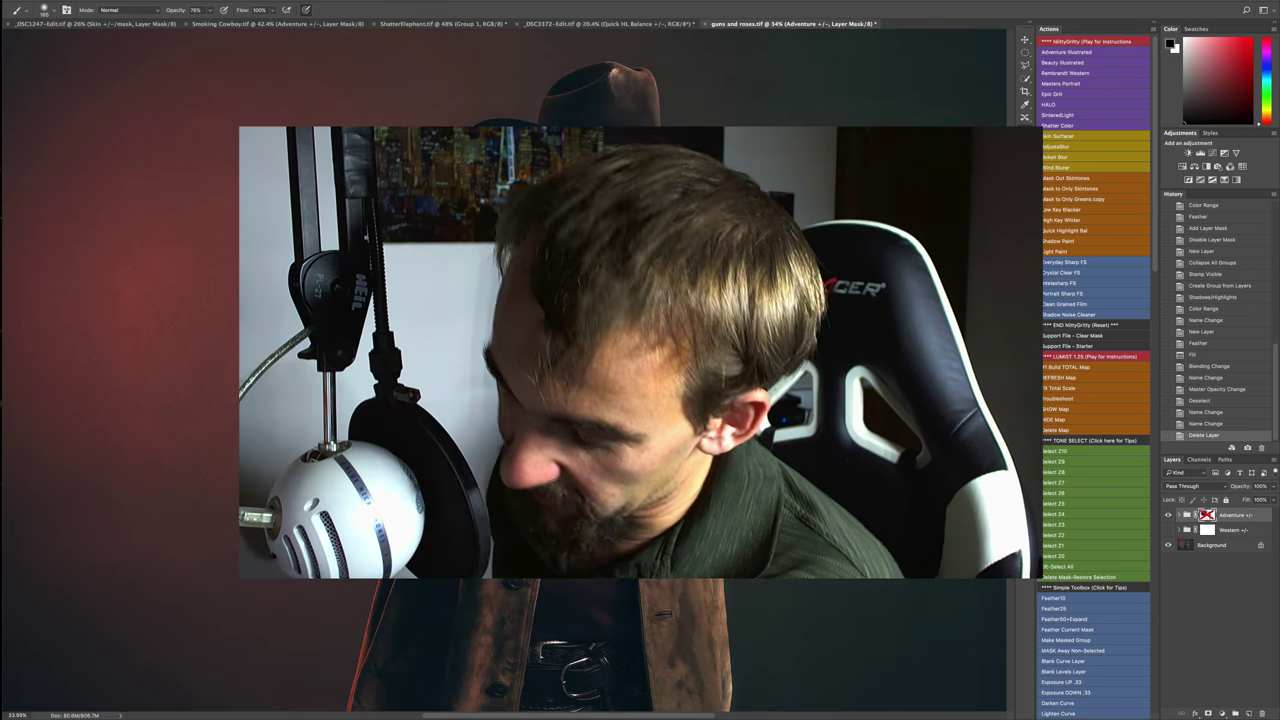
{"action": "key", "text": "super+h"}
{"action": "key", "text": "super+w"}
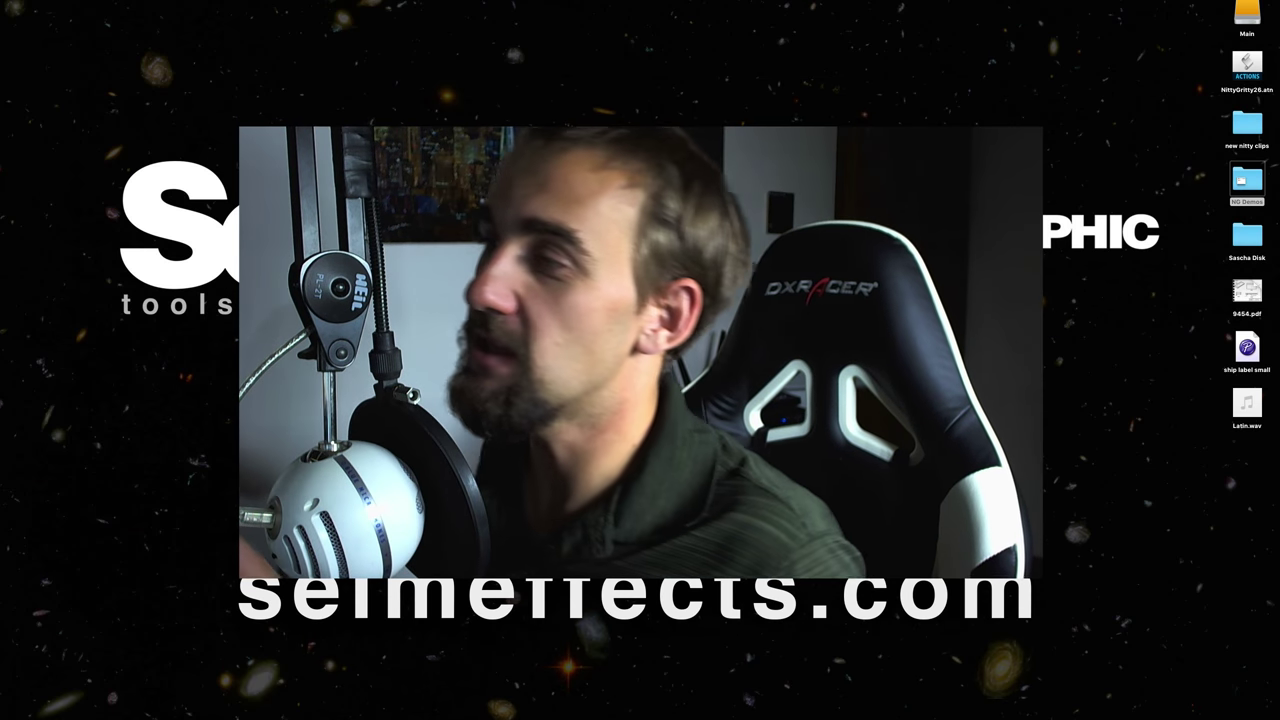